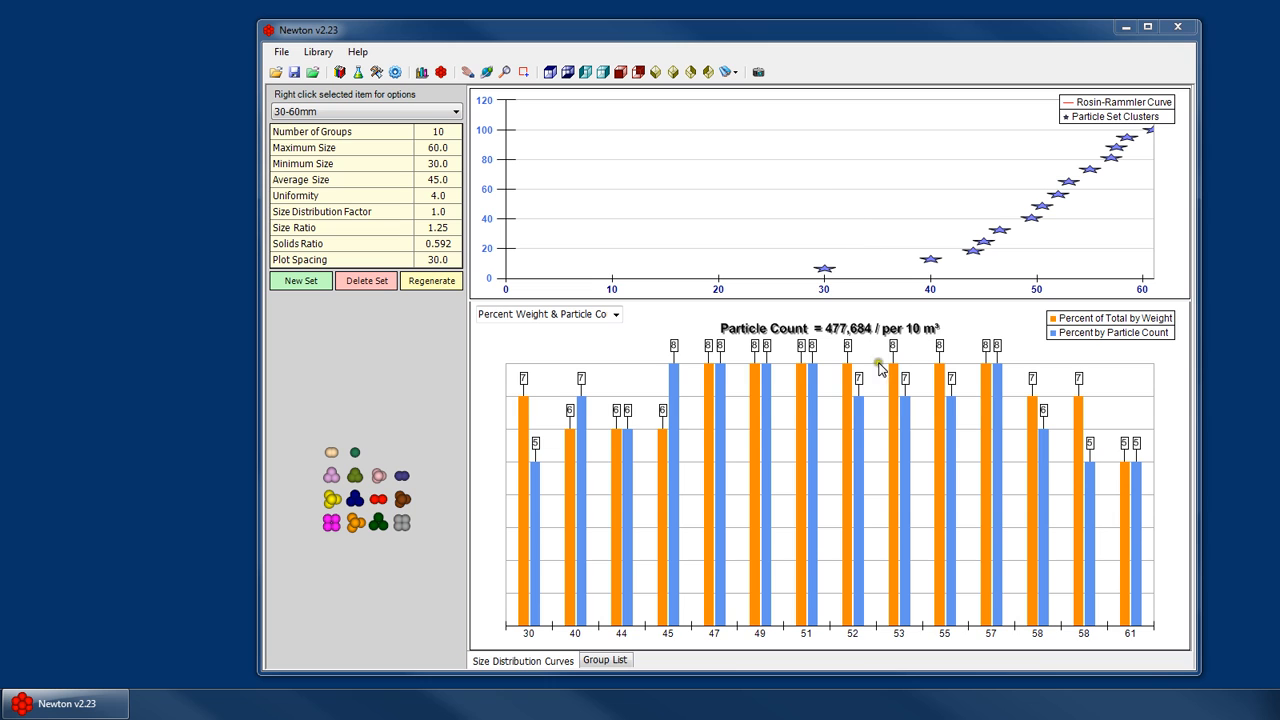
# - Open the group list and examine the cluster table entries and the size distribution parameters
pyautogui.click(608, 662)
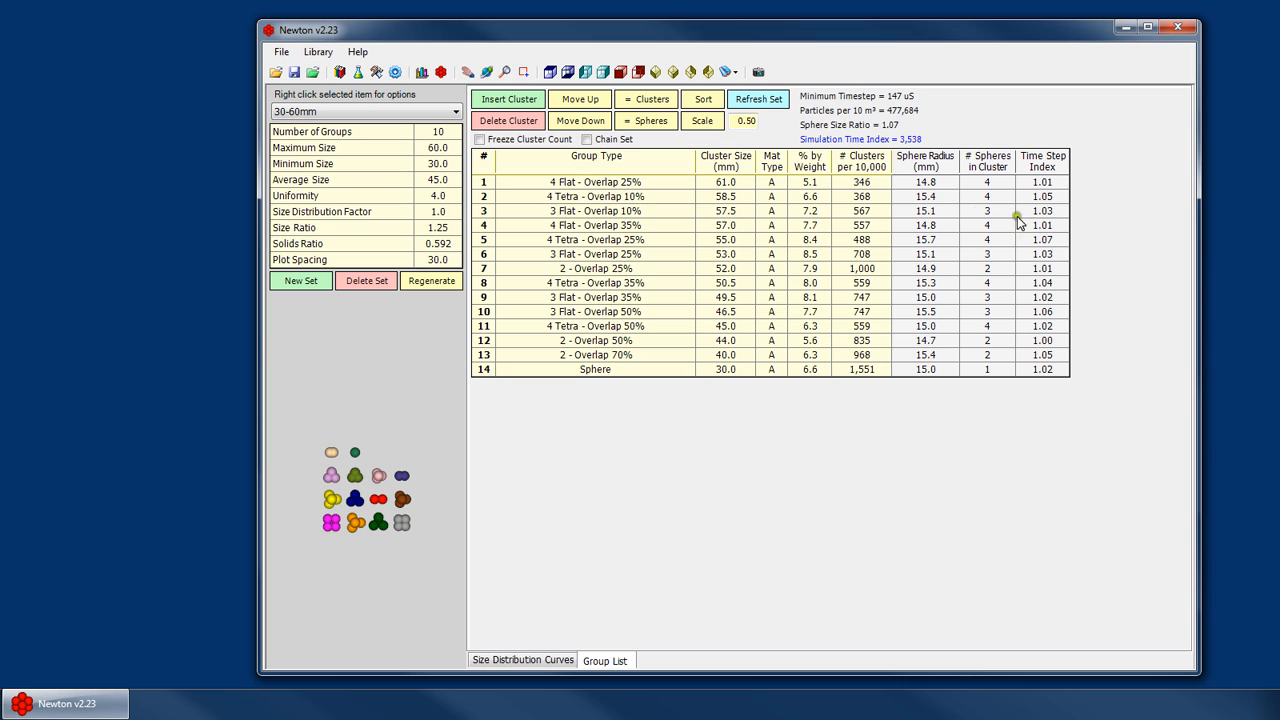
pyautogui.click(655, 184)
pyautogui.click(721, 211)
pyautogui.click(747, 238)
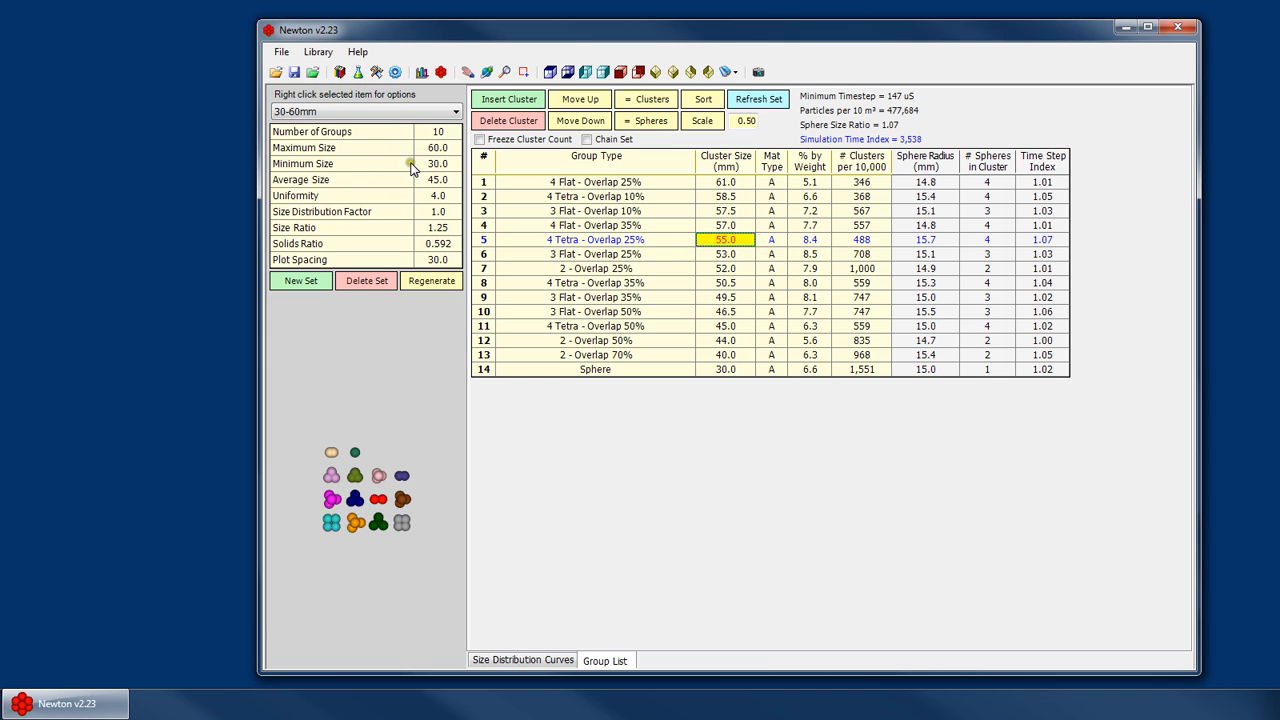
pyautogui.click(437, 245)
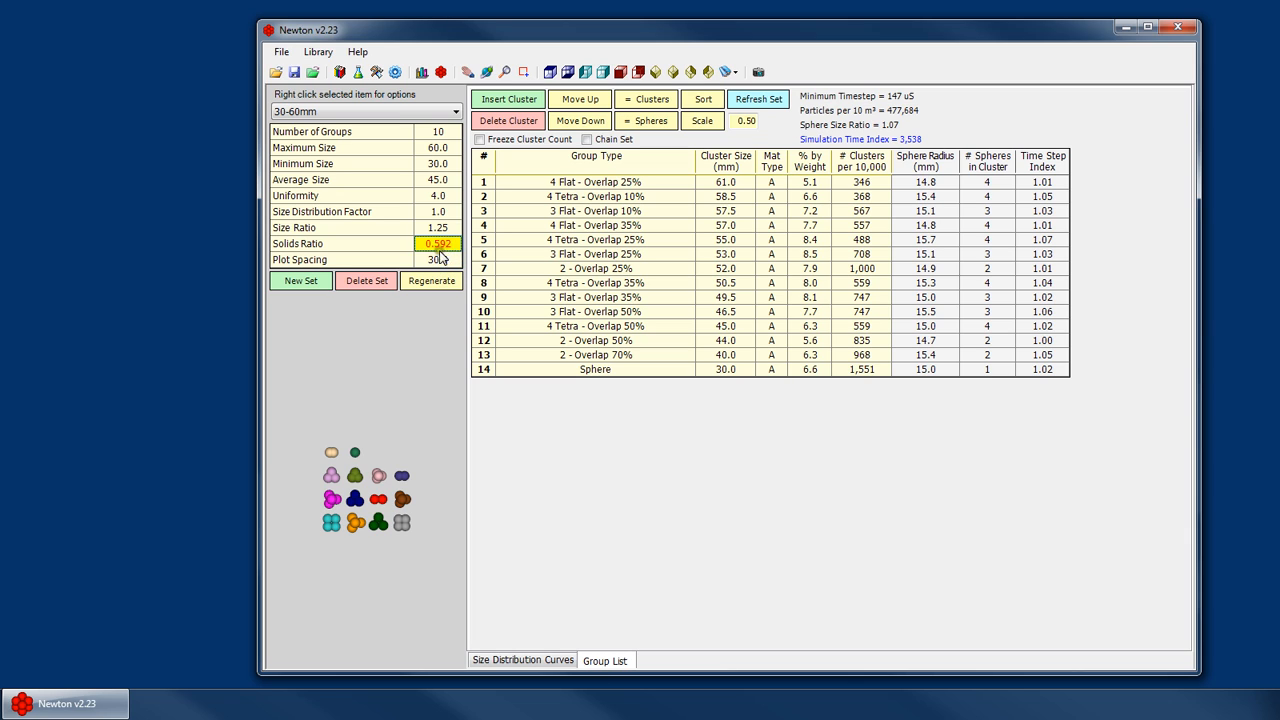
pyautogui.click(437, 227)
# - Open the Material Generator and return to the particle set editor
pyautogui.click(395, 73)
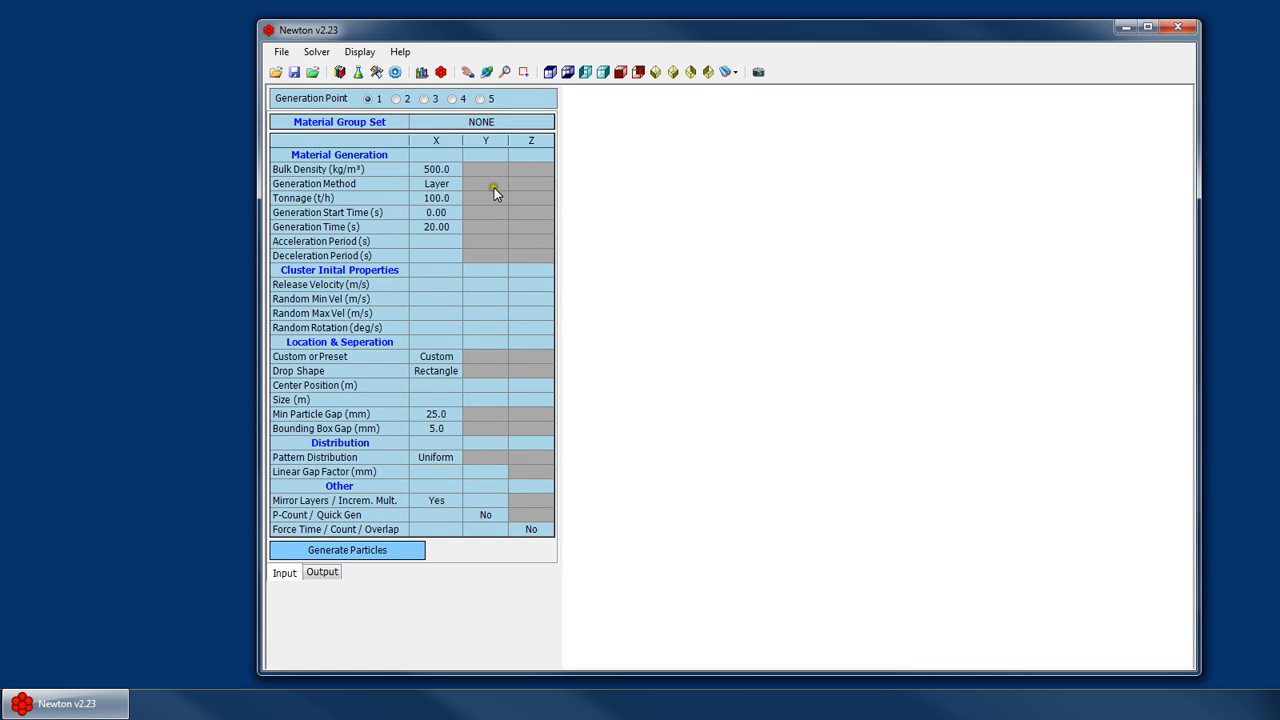
pyautogui.click(421, 72)
pyautogui.click(425, 246)
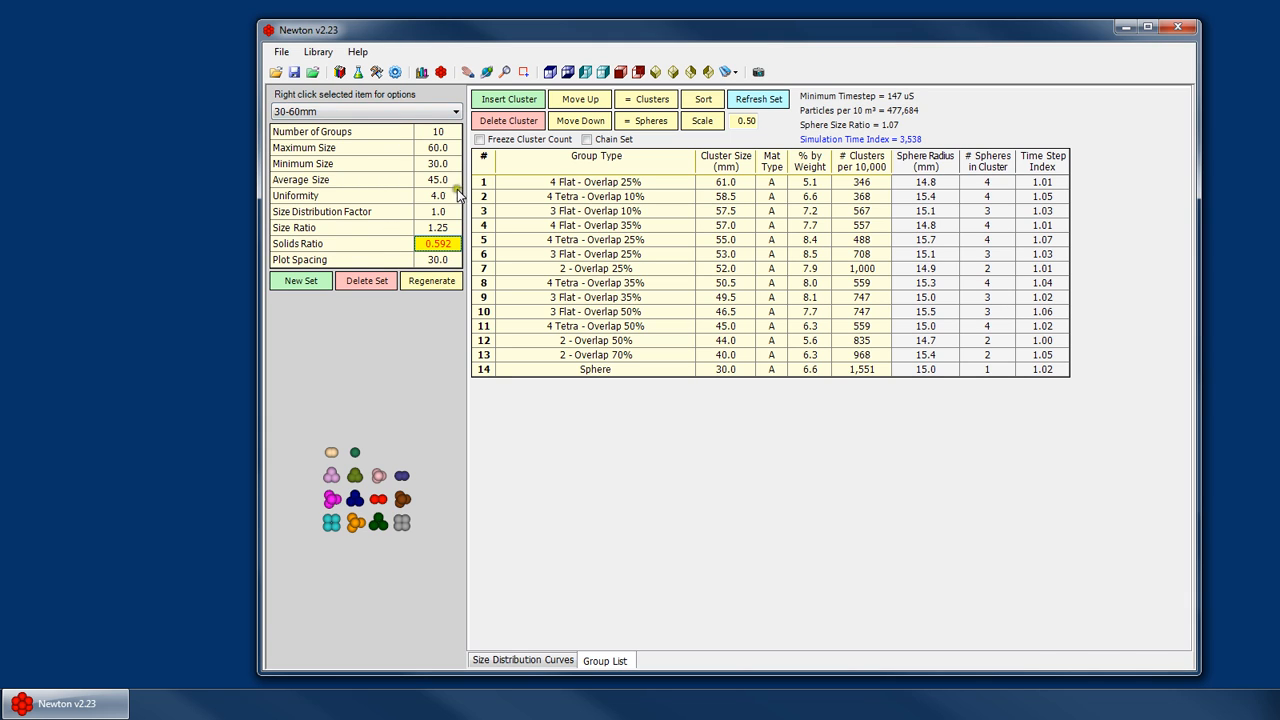
# - Review the available size distribution sets and the solids ratio and plot spacing fields
pyautogui.click(377, 107)
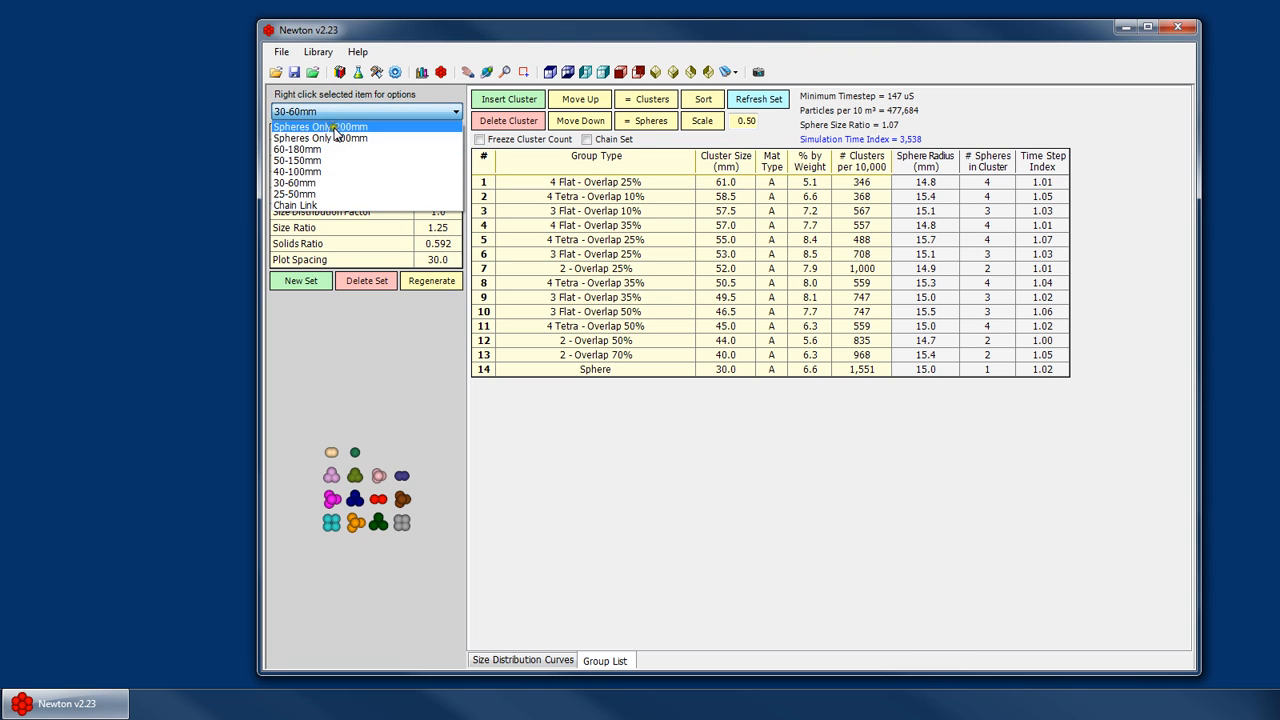
pyautogui.click(461, 246)
pyautogui.click(427, 246)
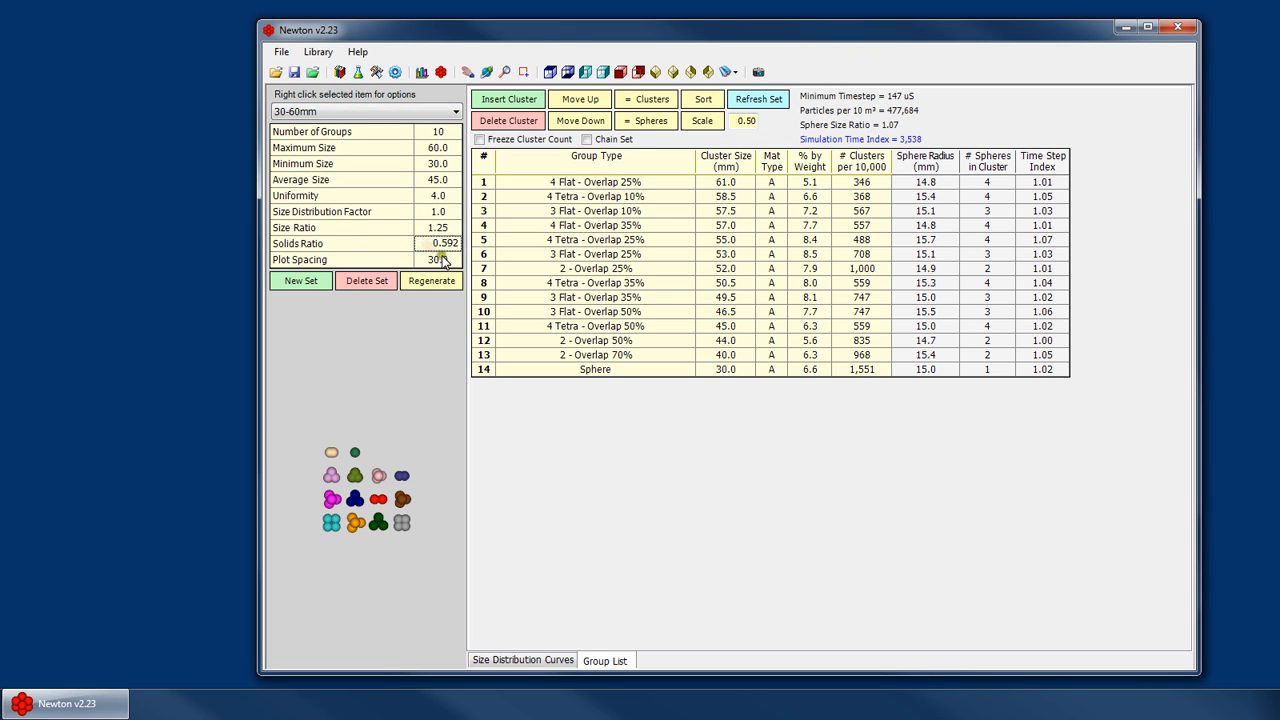
pyautogui.click(447, 244)
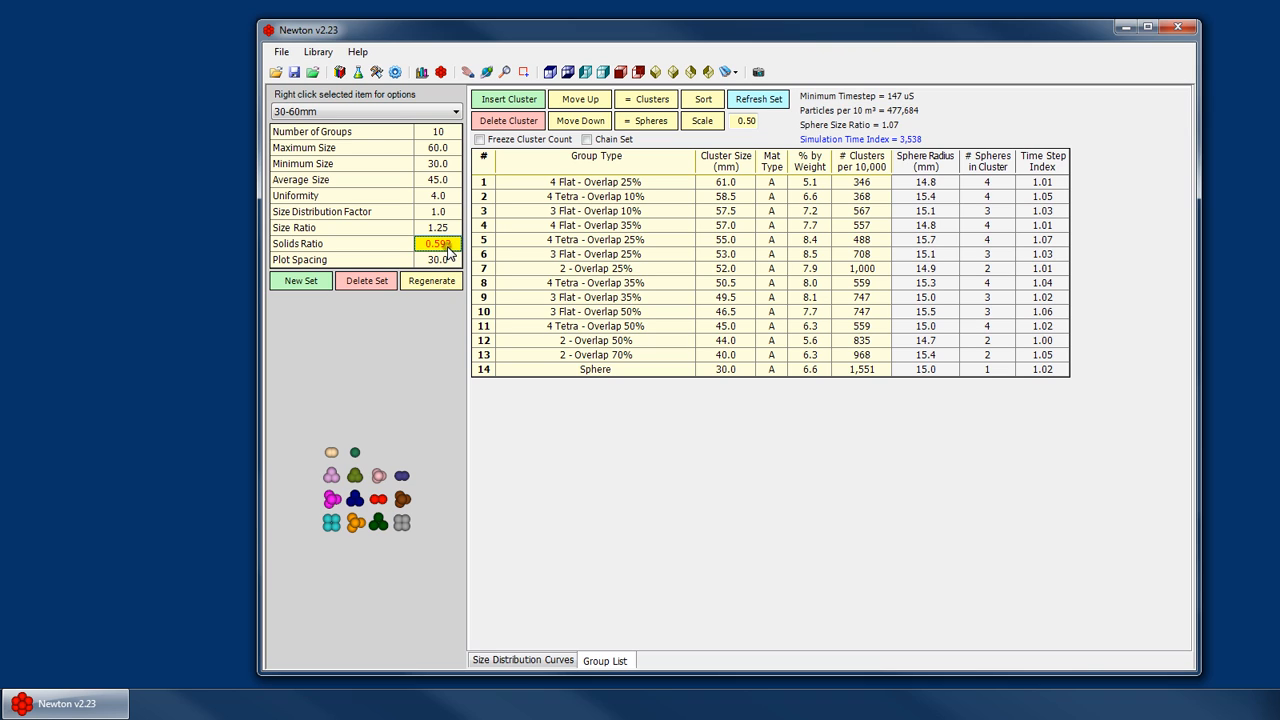
pyautogui.click(349, 113)
pyautogui.click(446, 265)
pyautogui.click(450, 259)
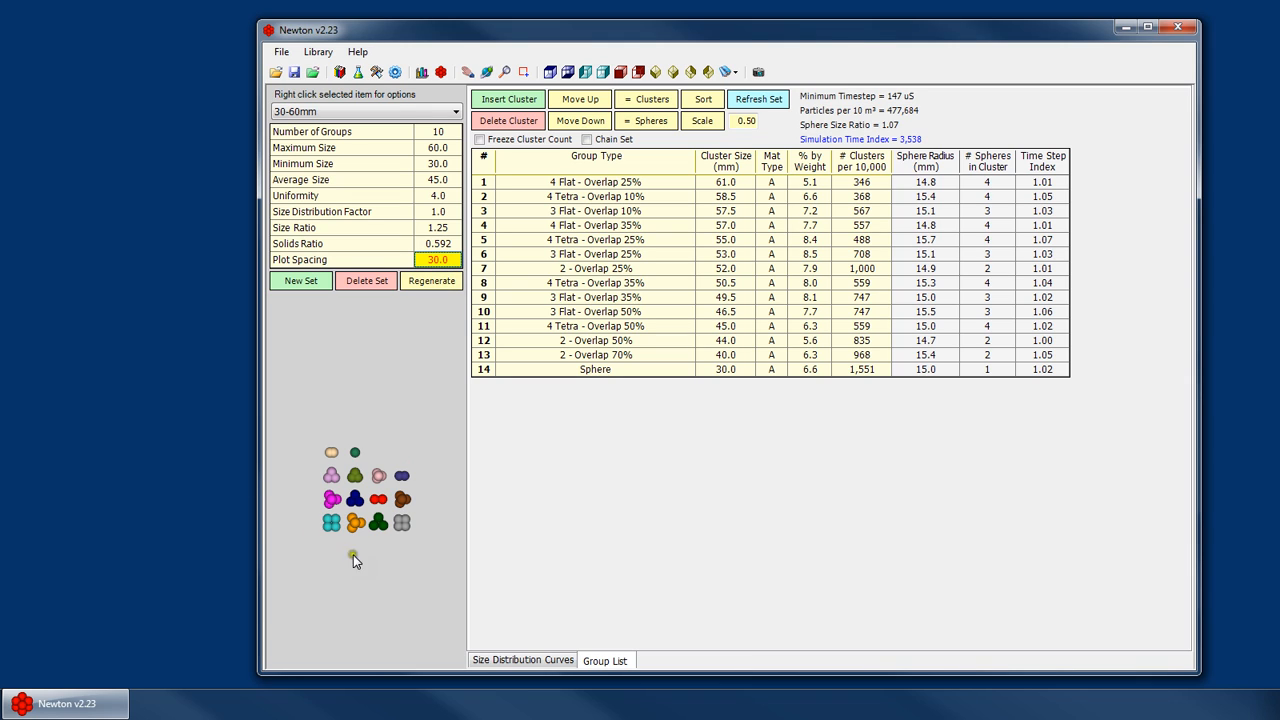
# - Try plot spacing values of 20, 15 and 10 for the cluster preview
pyautogui.click(440, 260)
pyautogui.write('20')
pyautogui.click(455, 259)
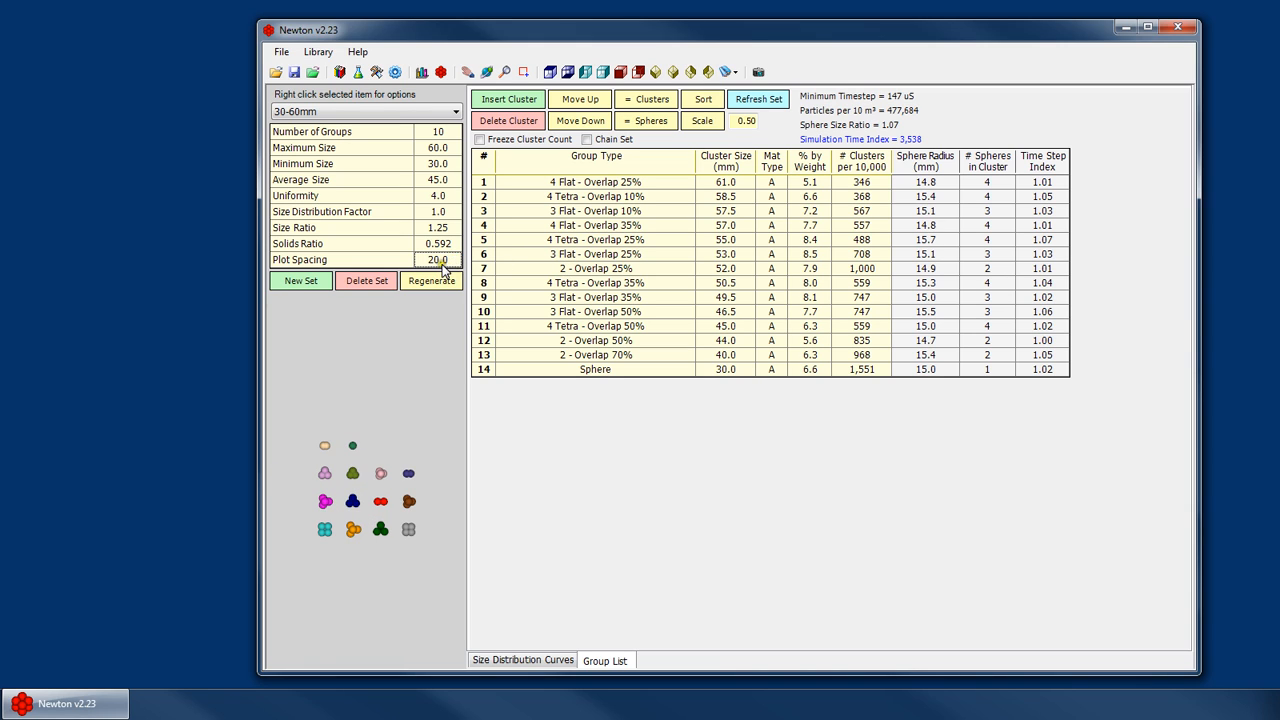
pyautogui.write('15')
pyautogui.click(432, 332)
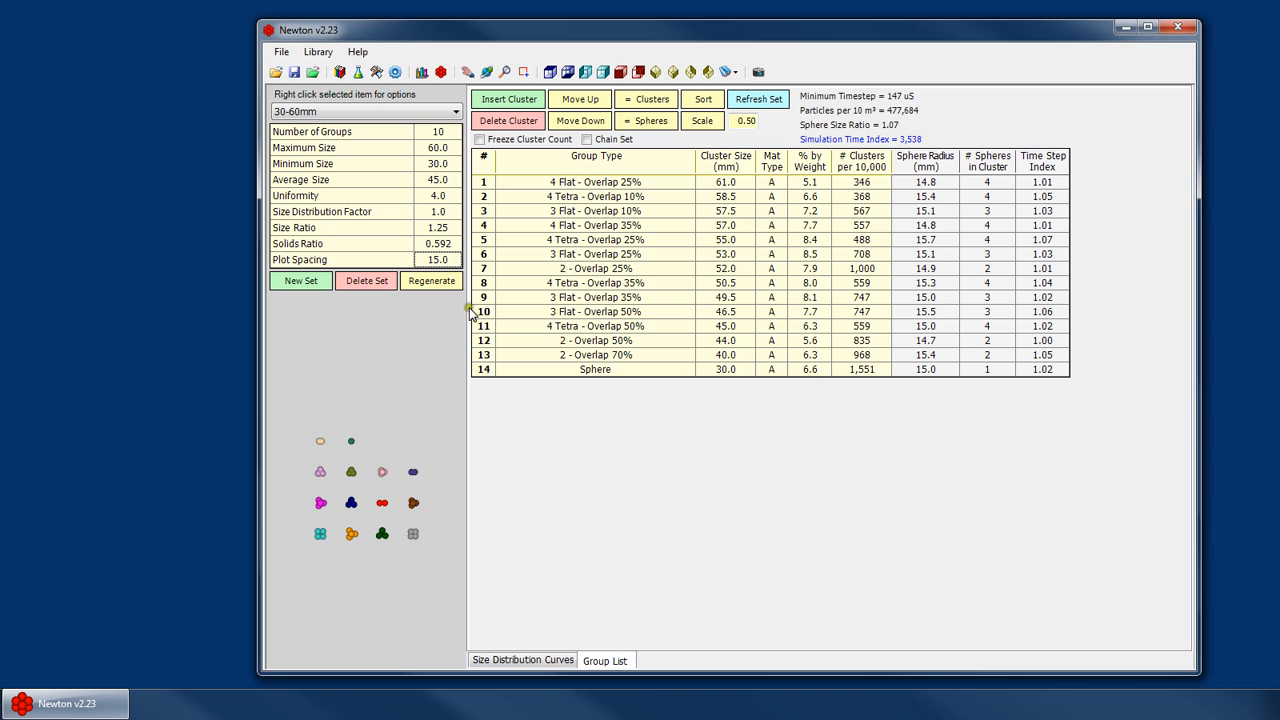
pyautogui.click(384, 418)
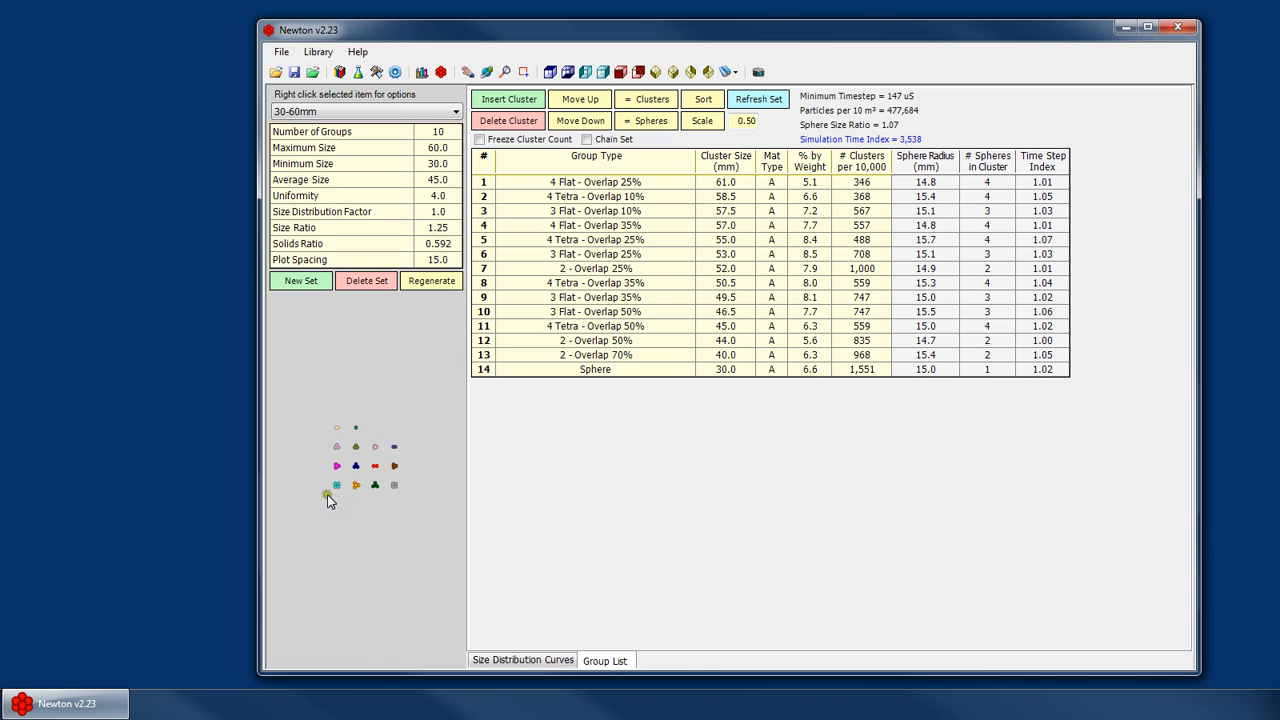
pyautogui.click(437, 259)
pyautogui.write('10')
pyautogui.click(413, 337)
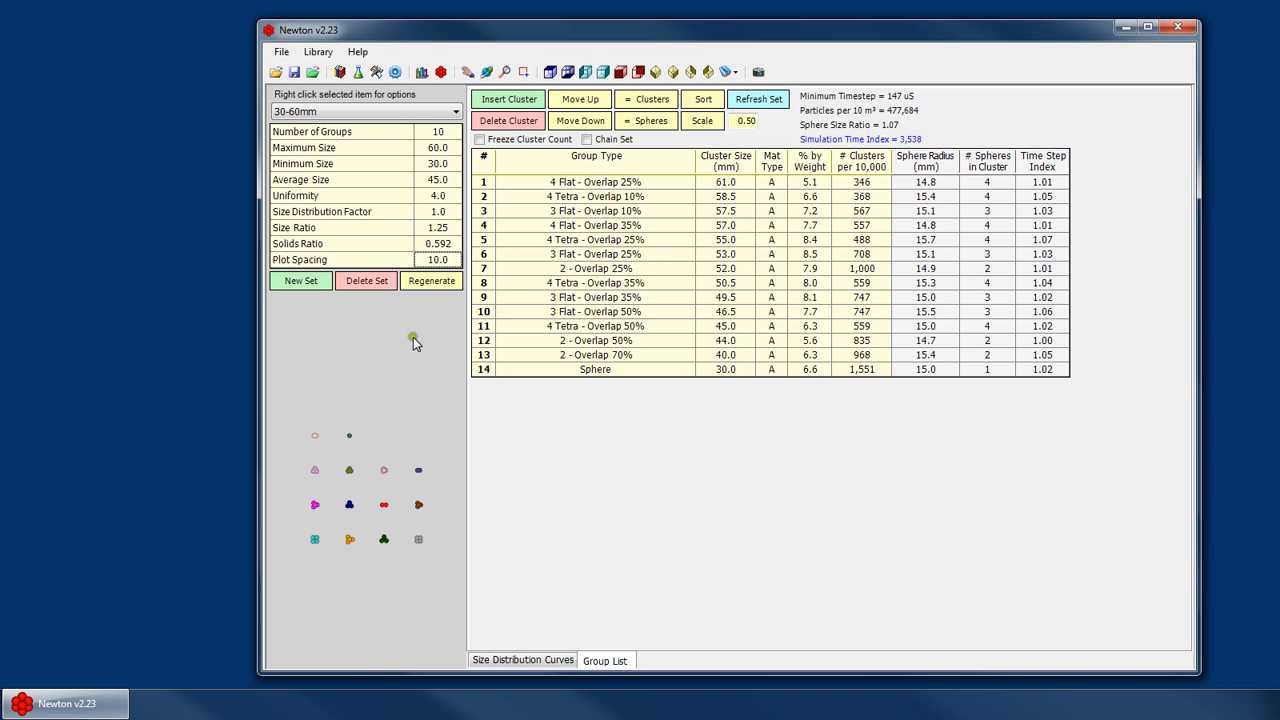
# - Try a plot spacing of 20 and set it to 30
pyautogui.click(448, 261)
pyautogui.write('20')
pyautogui.click(421, 441)
pyautogui.click(445, 257)
pyautogui.write('30')
pyautogui.press('Return')
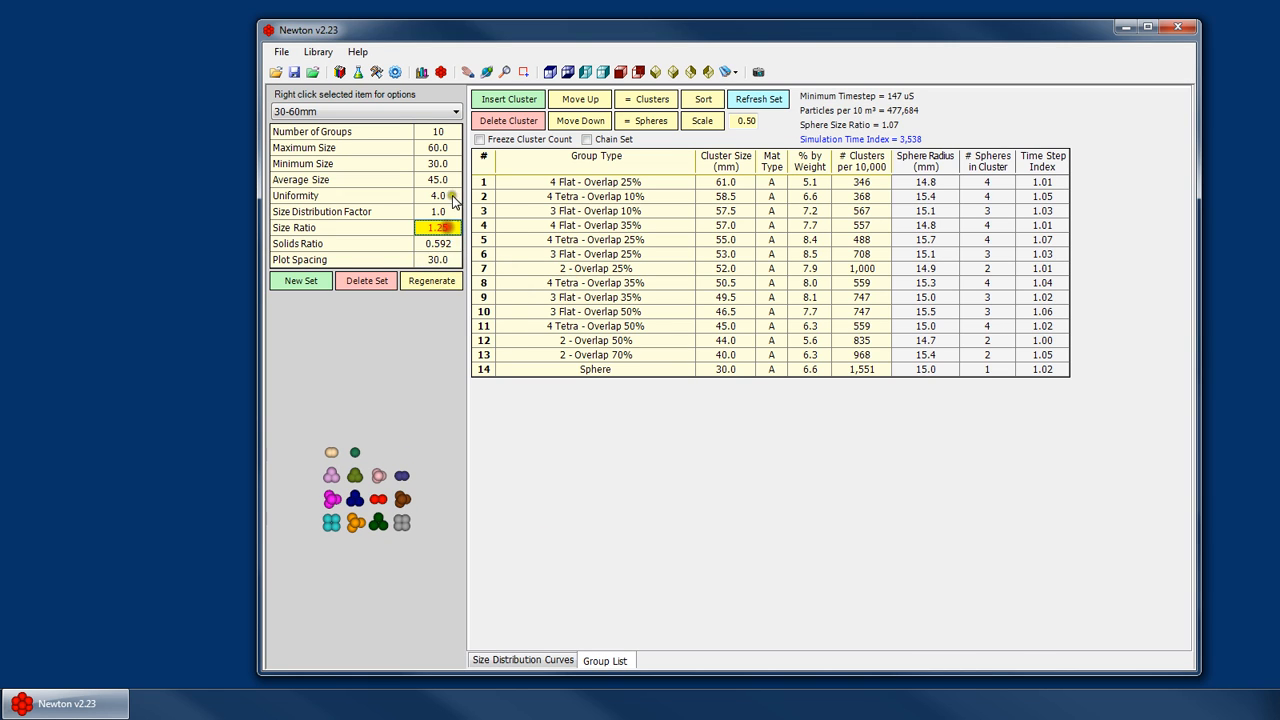
# - Review the distribution parameters and try regenerating the 30-60mm set, dismissing the overwrite prompt
pyautogui.click(438, 148)
pyautogui.click(438, 180)
pyautogui.click(438, 196)
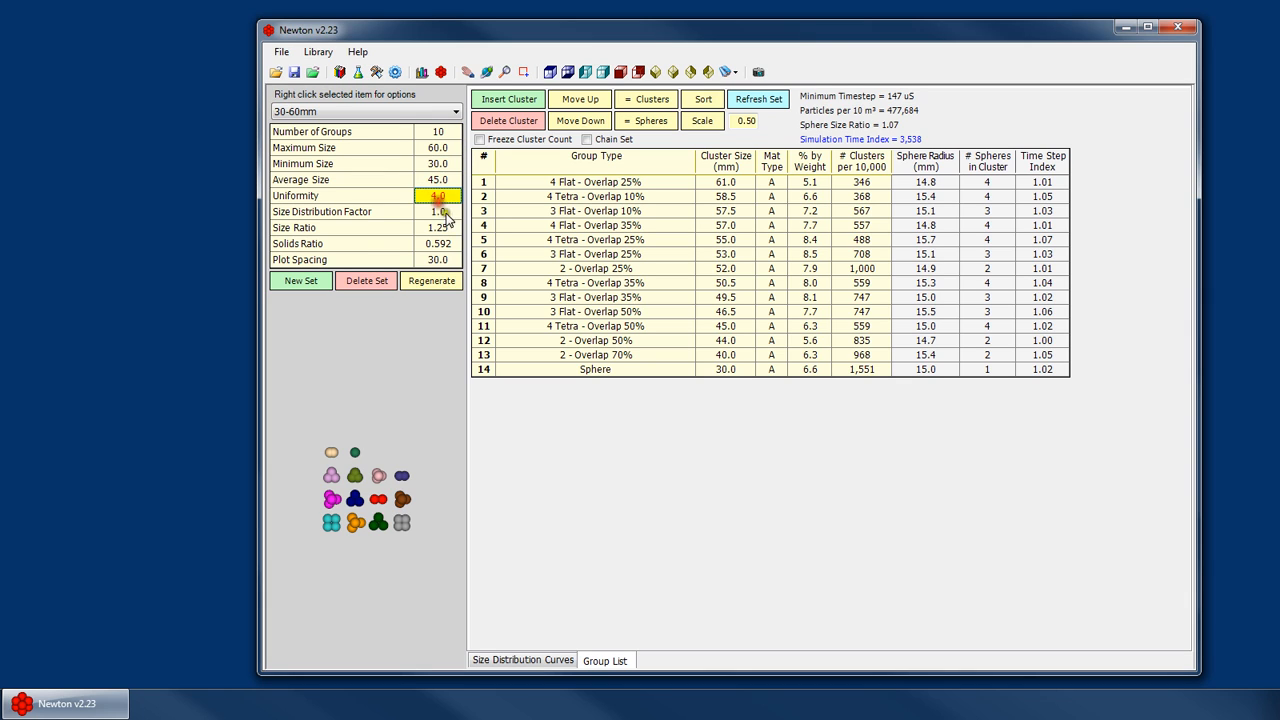
pyautogui.click(438, 228)
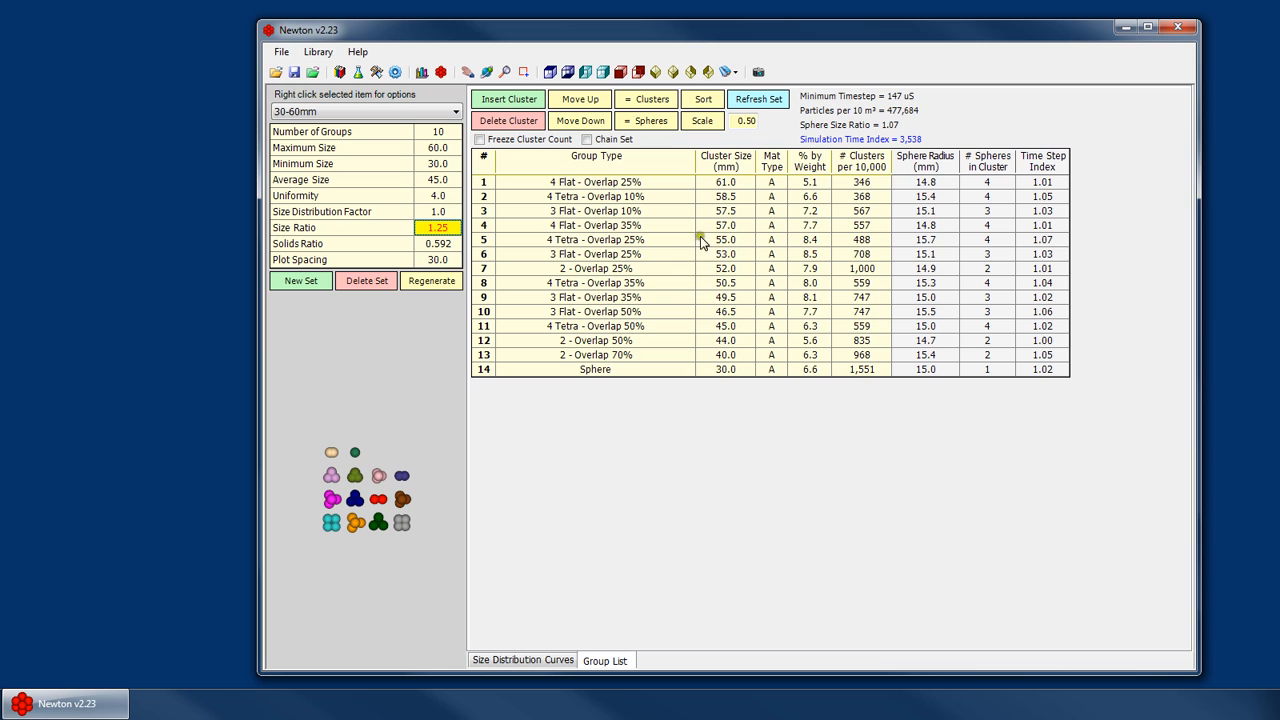
pyautogui.click(433, 283)
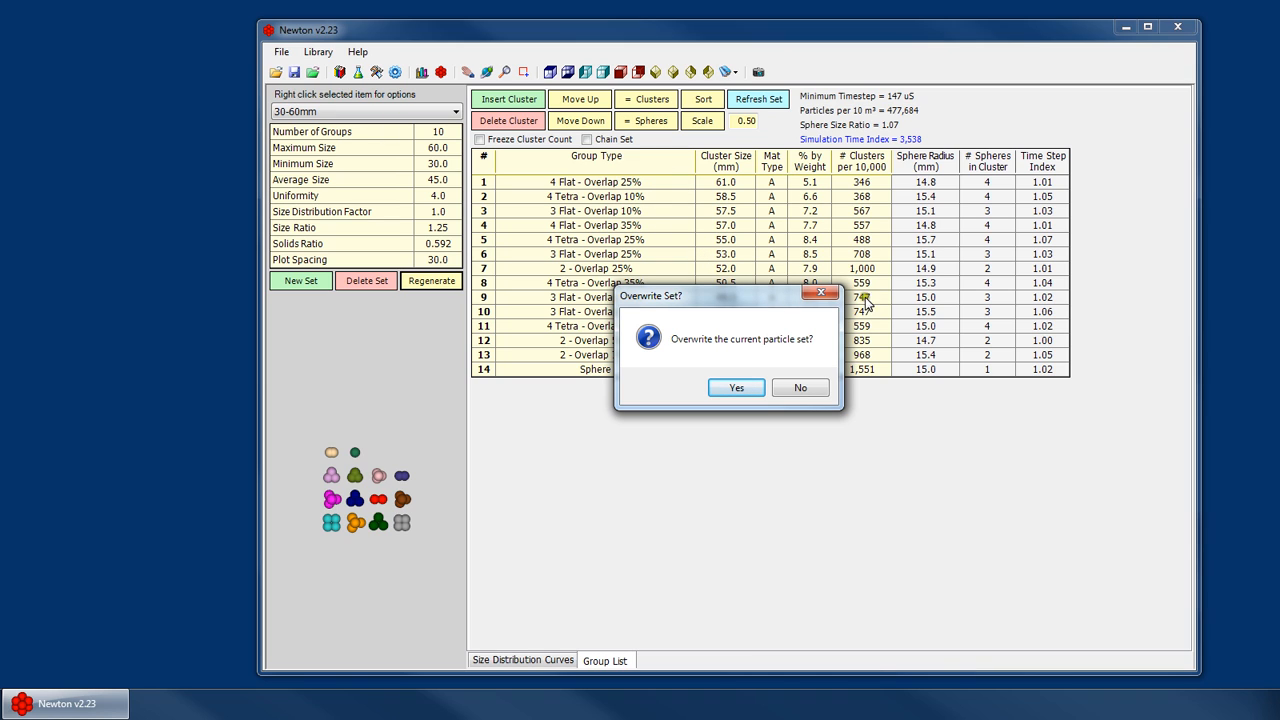
pyautogui.click(826, 296)
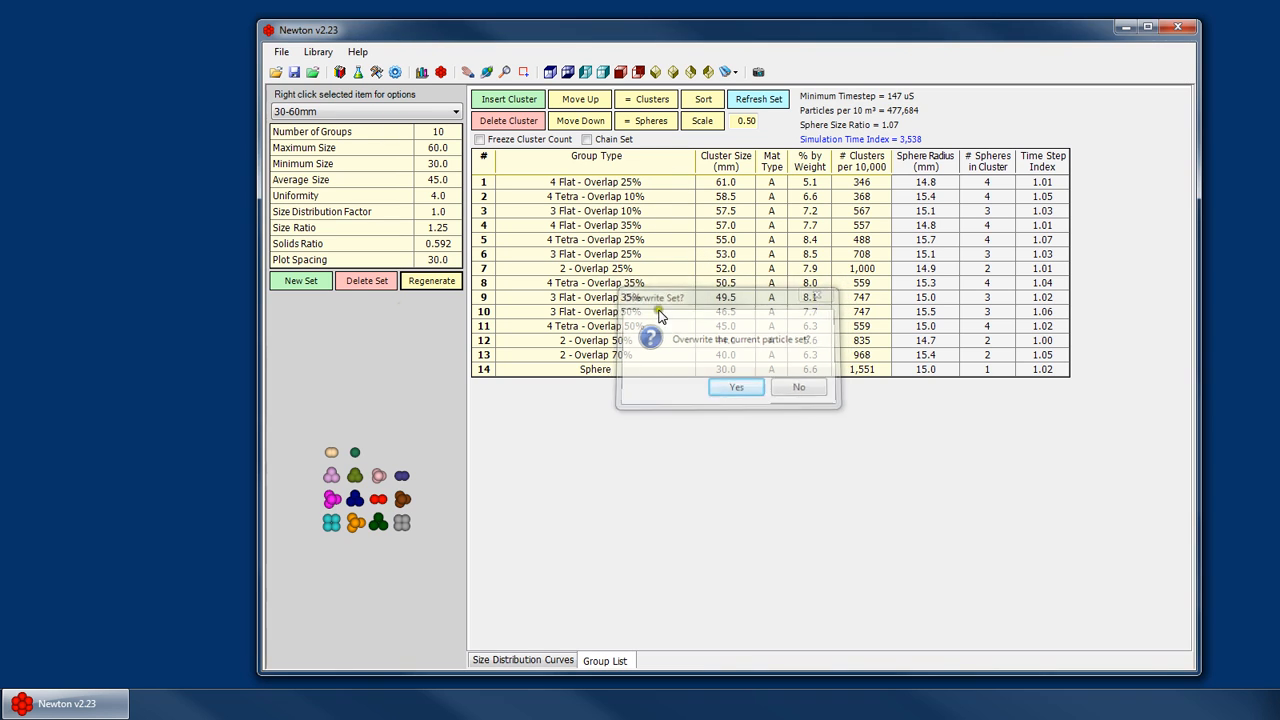
# - Create a new size distribution set named Auto Set
pyautogui.click(289, 284)
pyautogui.write('Aut')
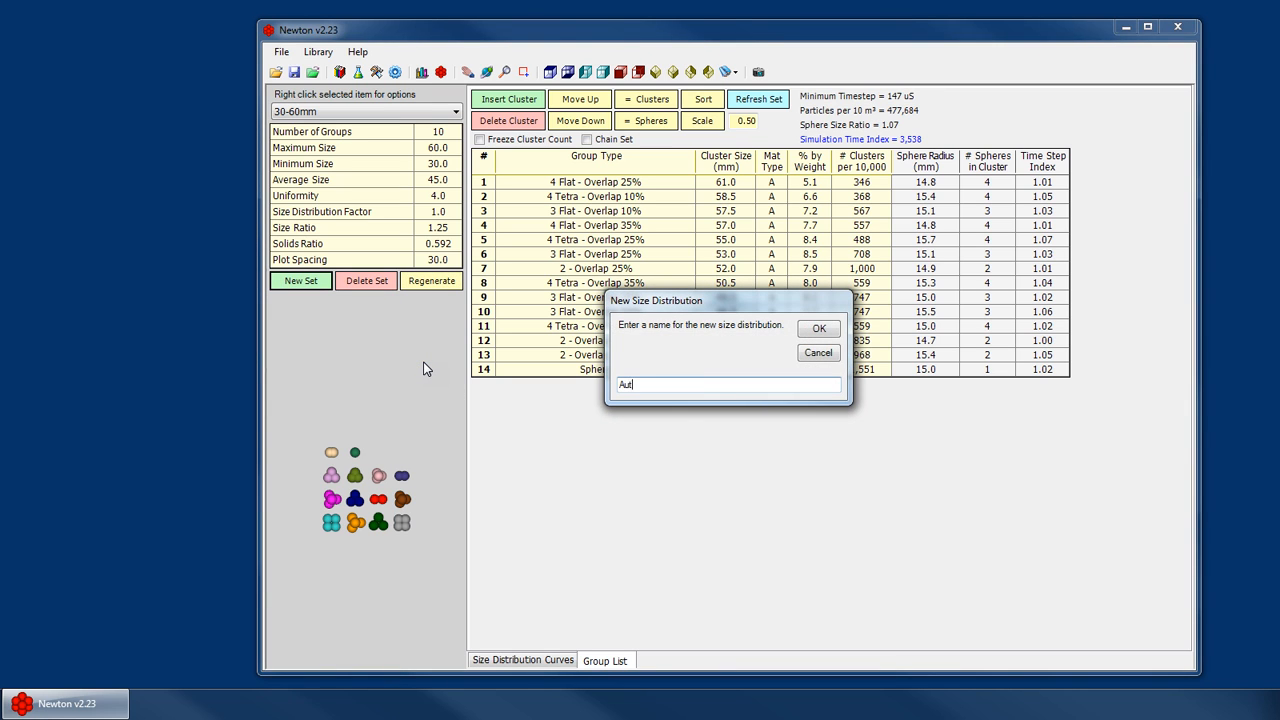
pyautogui.write('o Set')
pyautogui.press('Return')
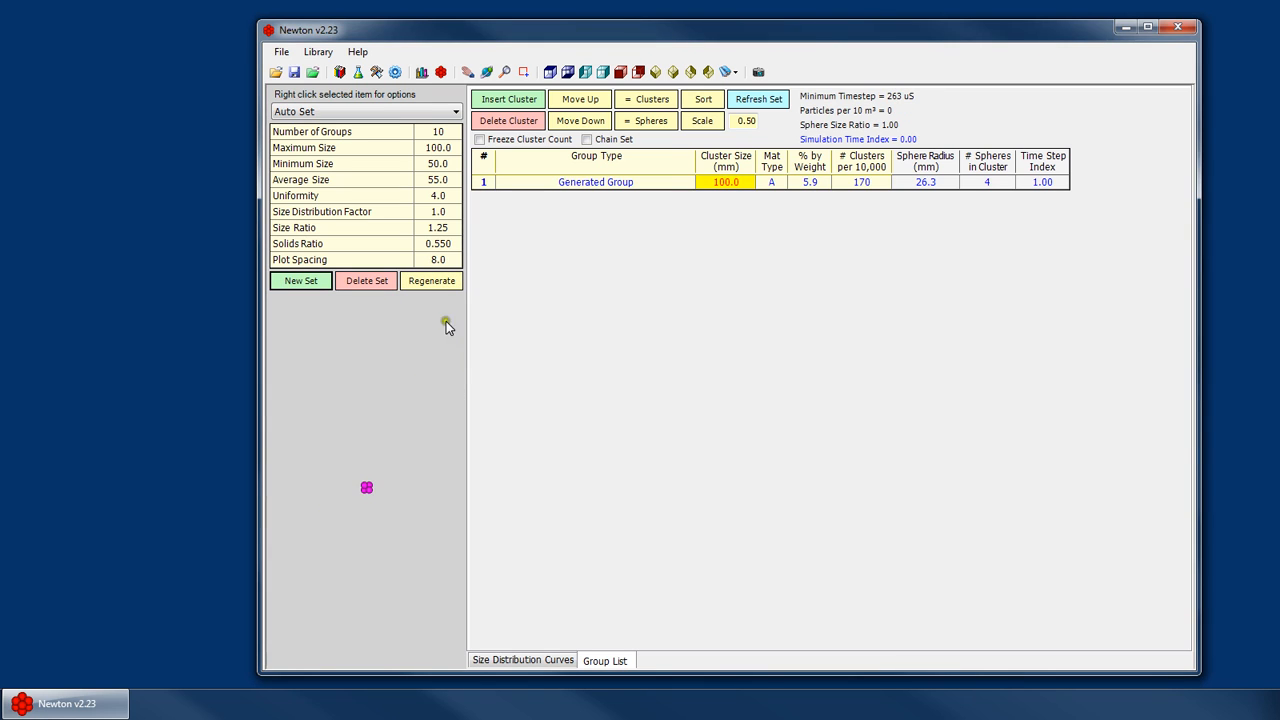
# - Regenerate the Auto Set particle groups, confirming the overwrite and the completion notice
pyautogui.click(431, 283)
pyautogui.click(736, 395)
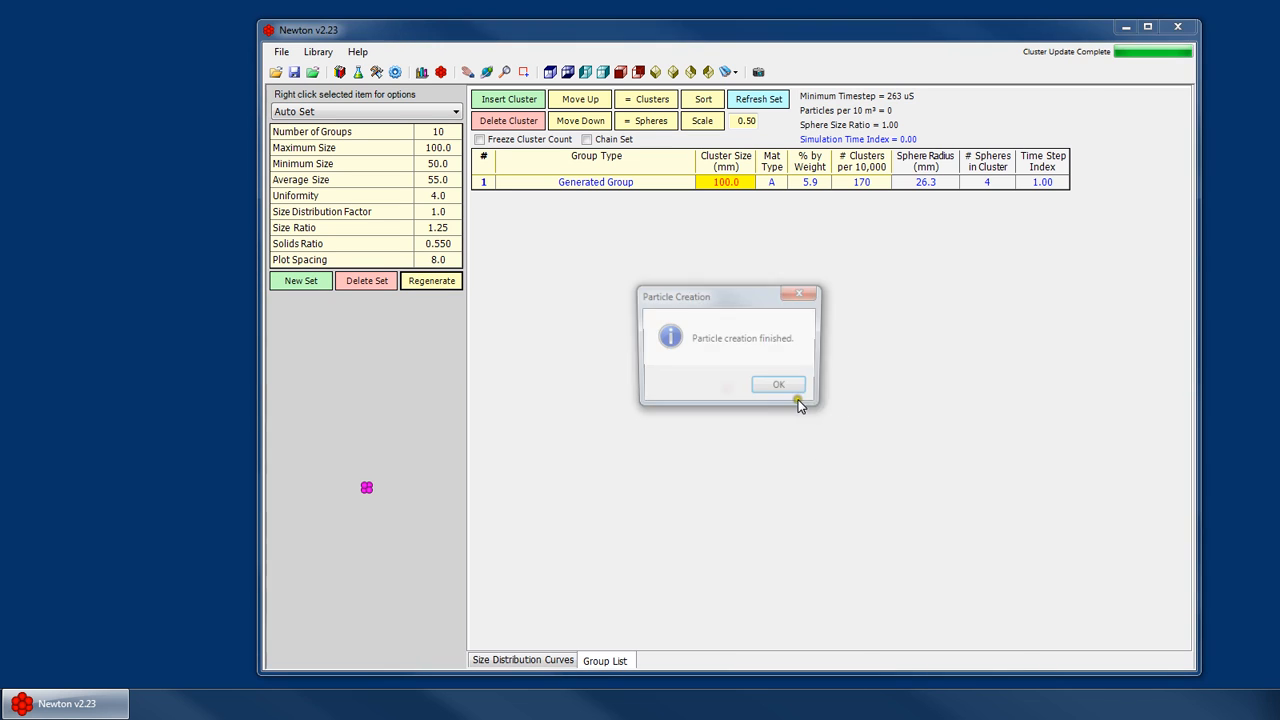
pyautogui.click(795, 390)
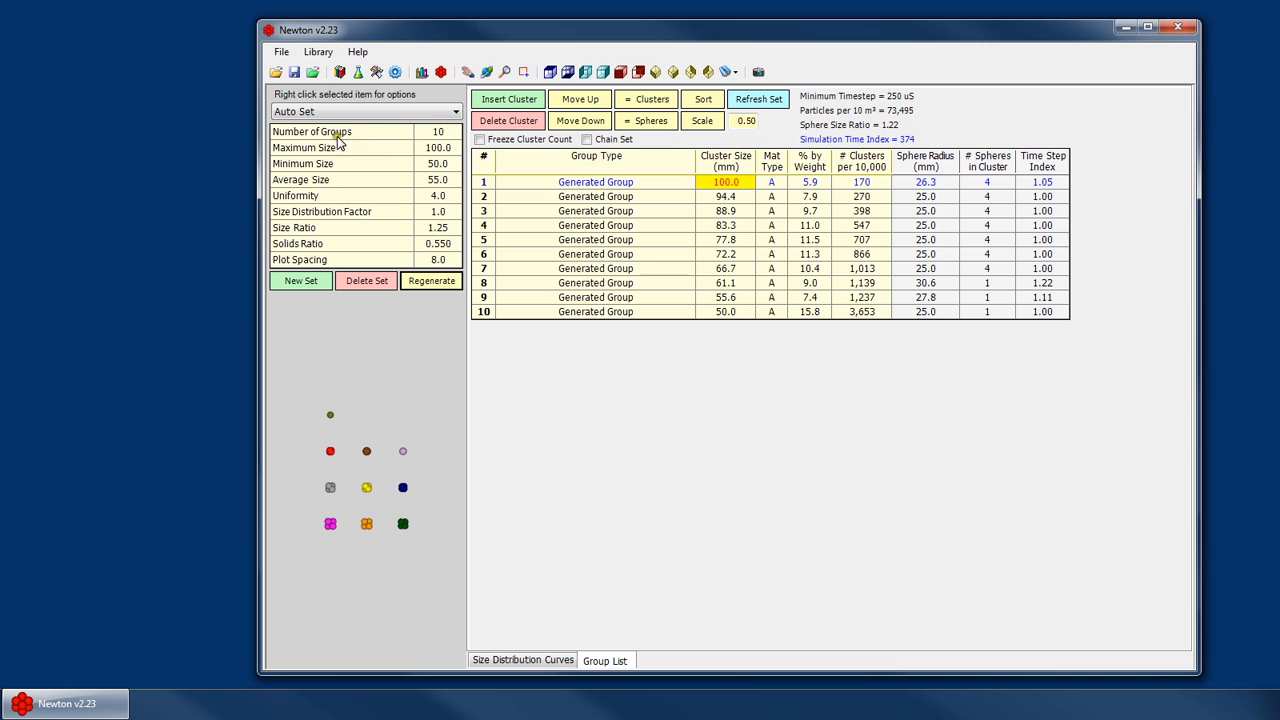
# - Switch to the 60-180mm size distribution set
pyautogui.click(385, 114)
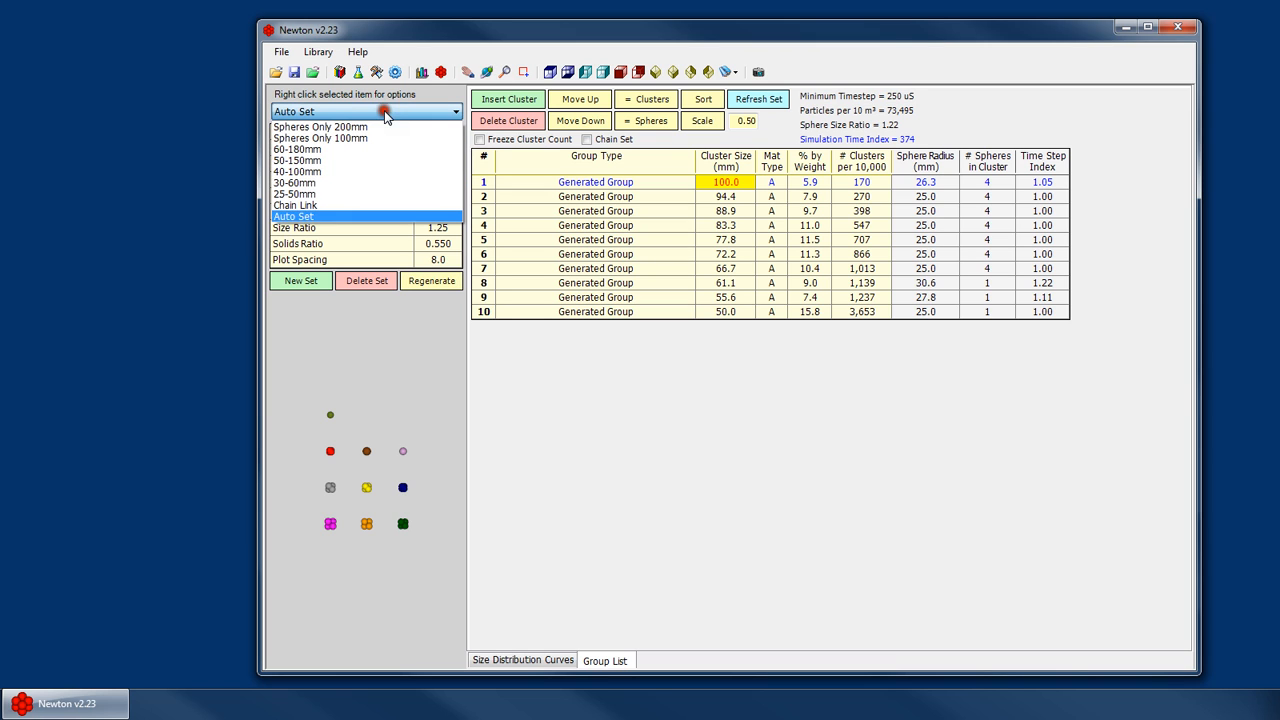
pyautogui.click(322, 150)
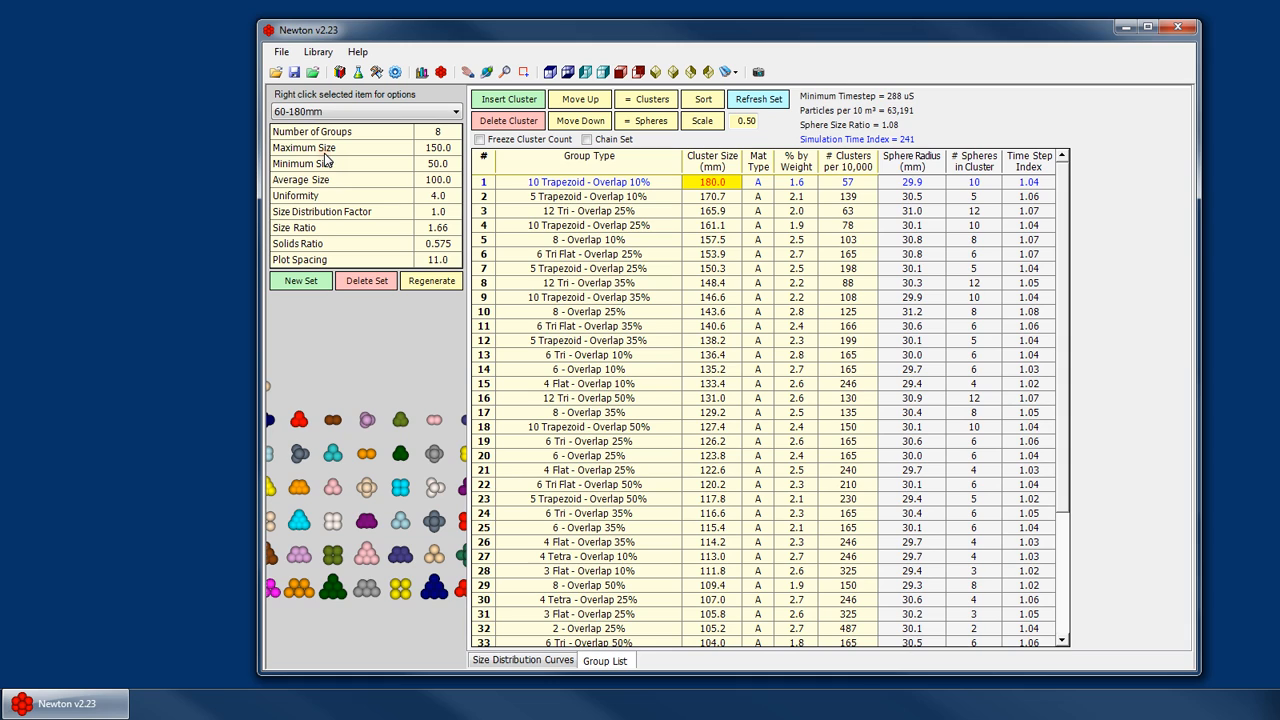
pyautogui.click(445, 165)
pyautogui.press('Return')
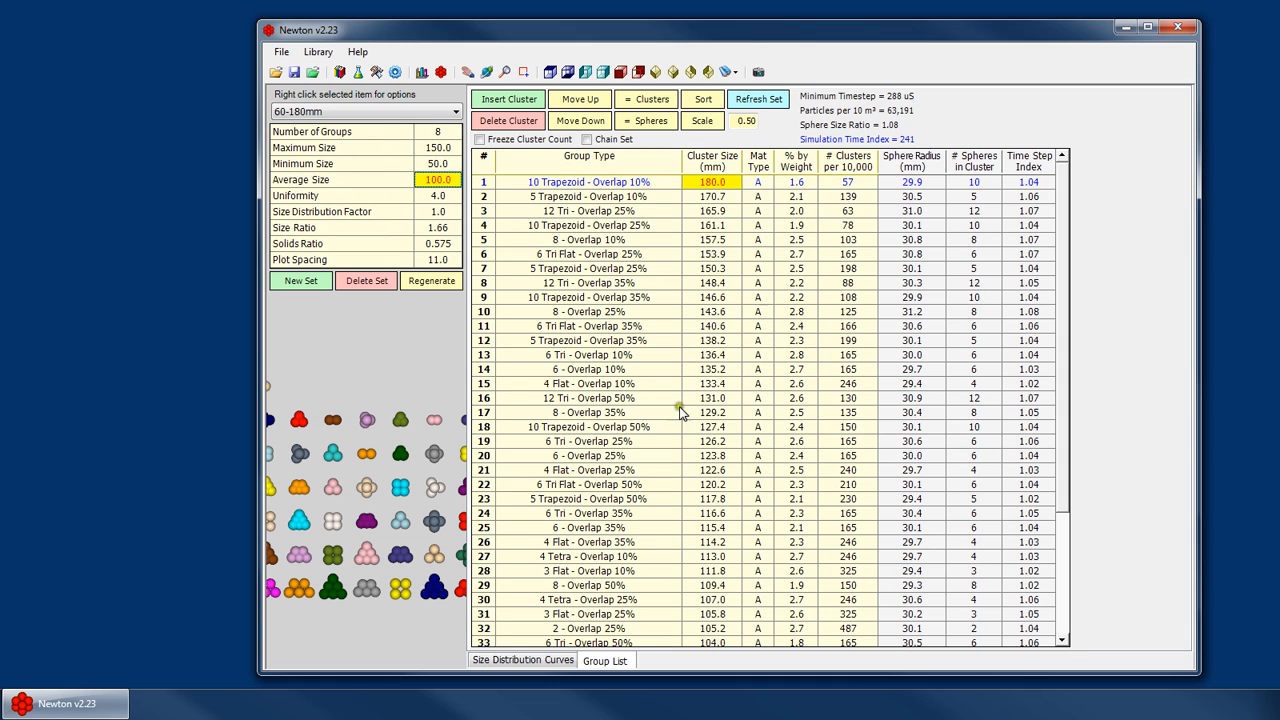
pyautogui.click(608, 340)
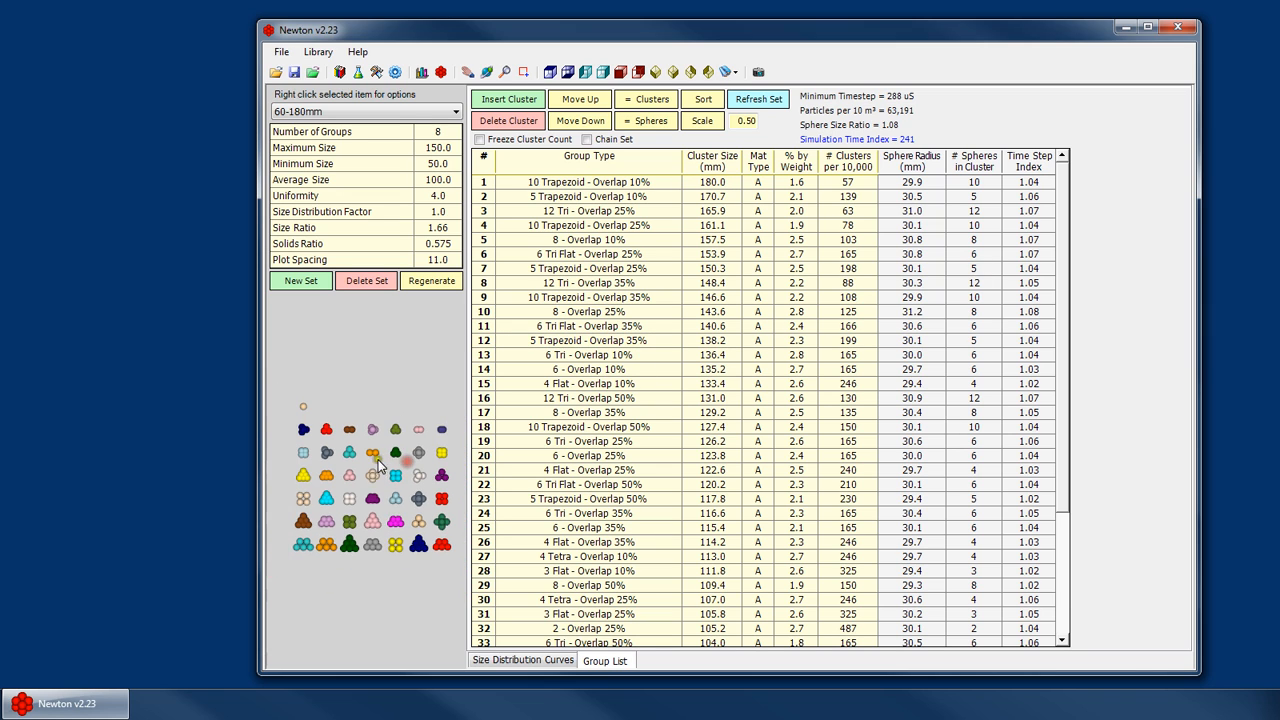
# - Orbit the cluster shape preview to view the particles at an angle
pyautogui.click(396, 503)
pyautogui.rightClick(396, 503)
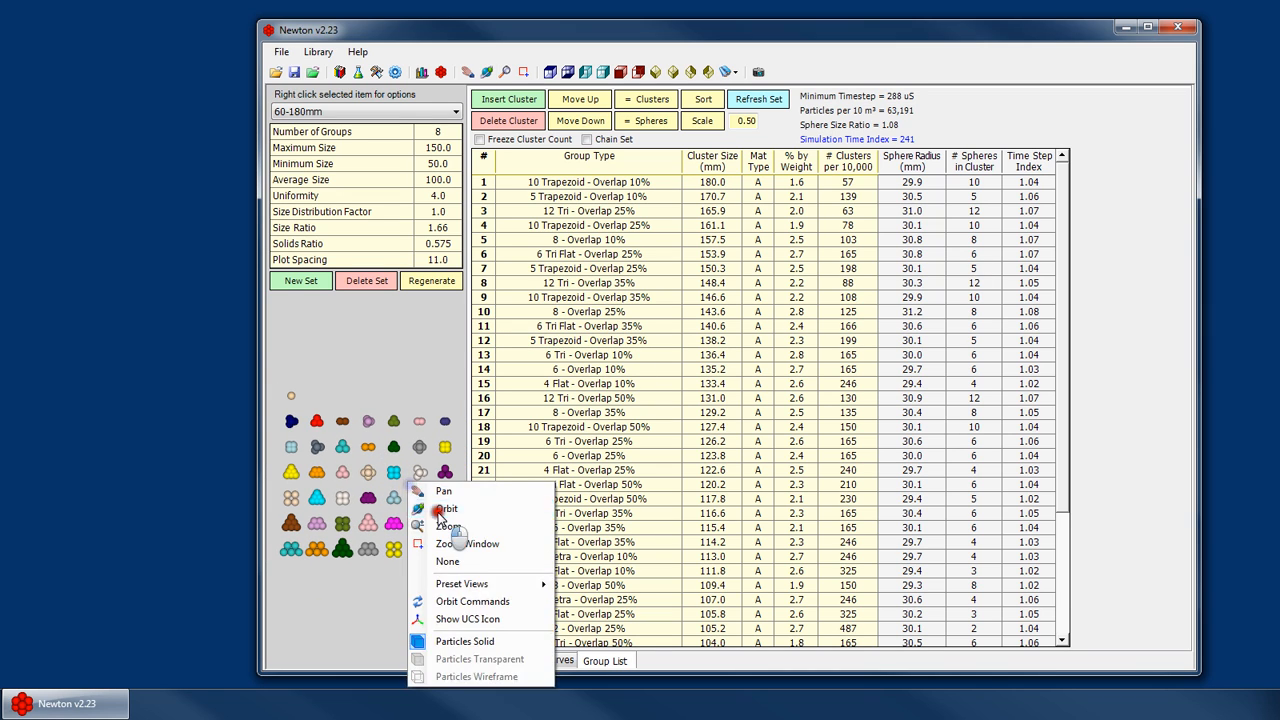
pyautogui.click(440, 512)
pyautogui.moveTo(390, 497); pyautogui.dragTo(275, 487)
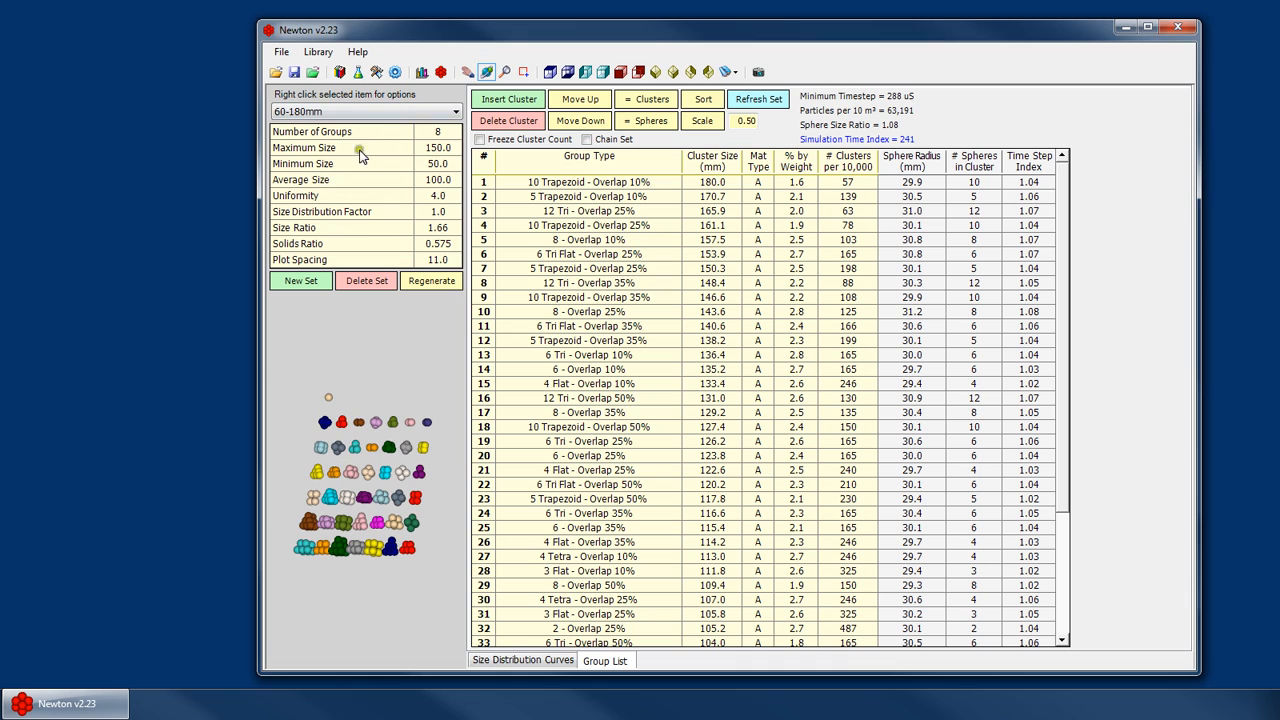
# - Examine the 60-180mm set's size distribution parameters and orbit the cluster preview
pyautogui.click(451, 130)
pyautogui.click(448, 149)
pyautogui.click(445, 165)
pyautogui.click(443, 180)
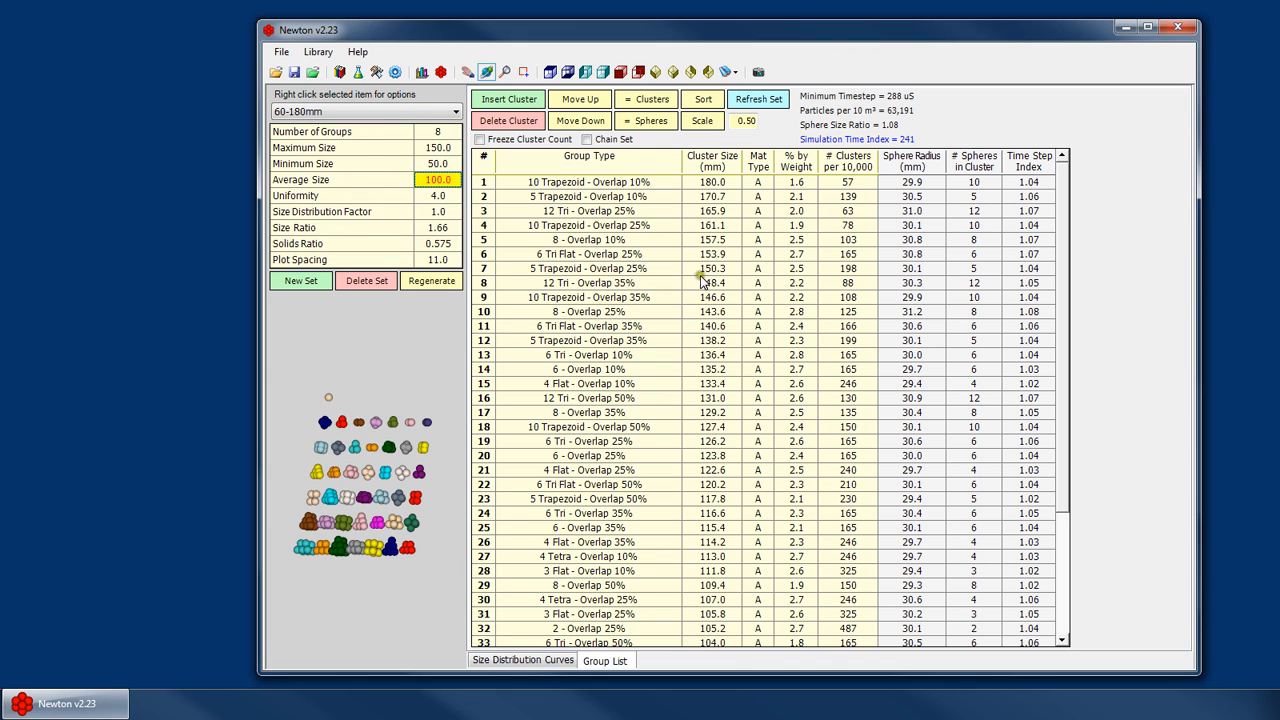
pyautogui.click(430, 131)
pyautogui.click(442, 148)
pyautogui.click(444, 163)
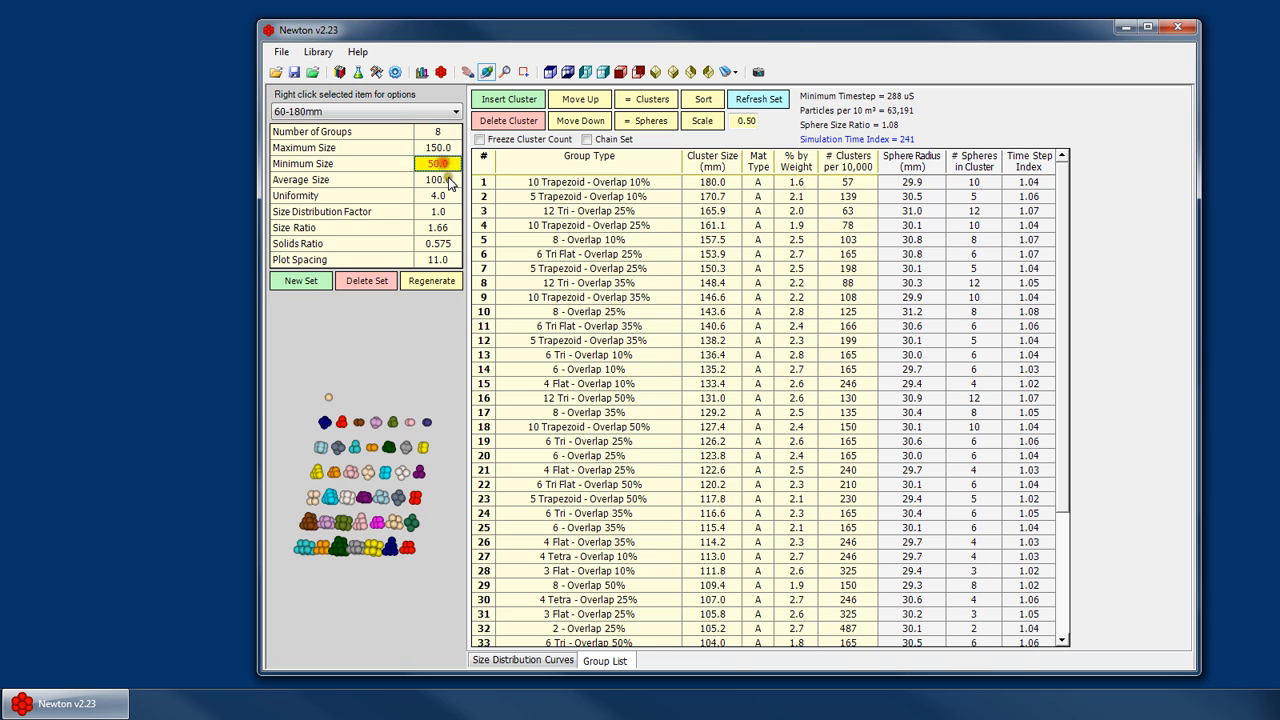
pyautogui.click(449, 180)
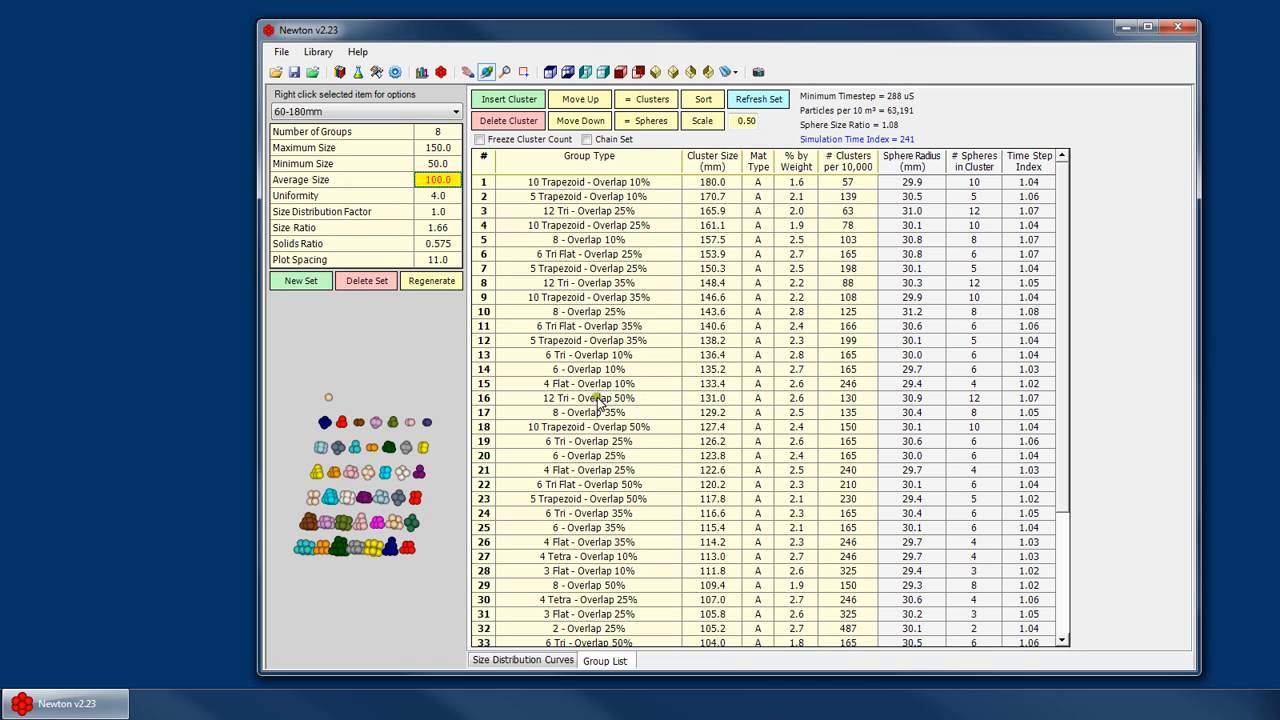
pyautogui.click(443, 148)
pyautogui.click(444, 163)
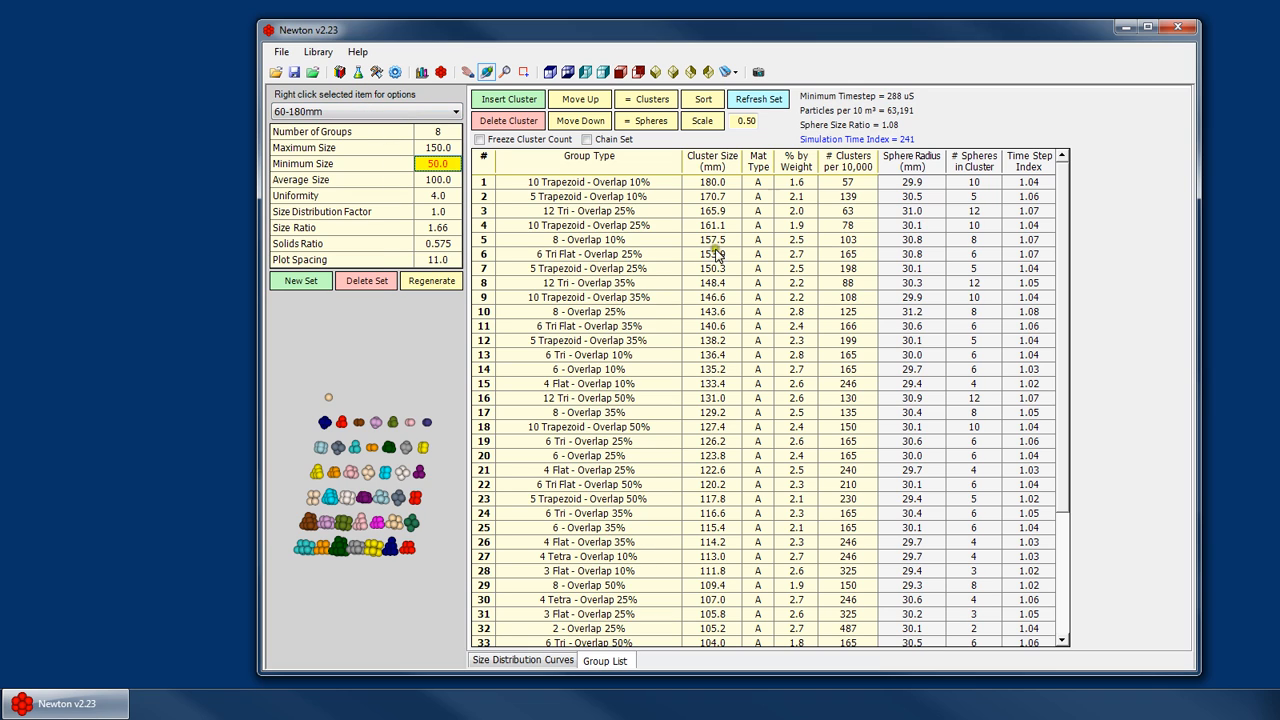
pyautogui.click(436, 245)
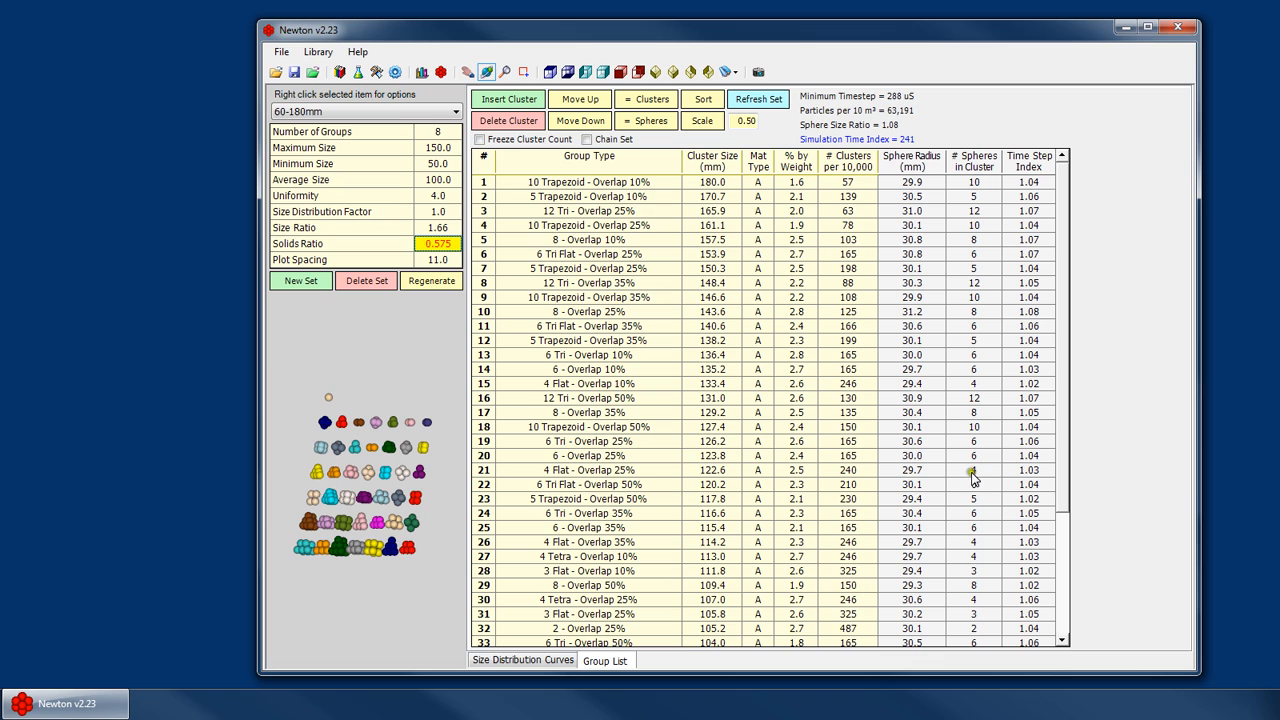
pyautogui.click(443, 259)
pyautogui.moveTo(302, 488); pyautogui.dragTo(481, 419)
pyautogui.moveTo(296, 514); pyautogui.dragTo(337, 496)
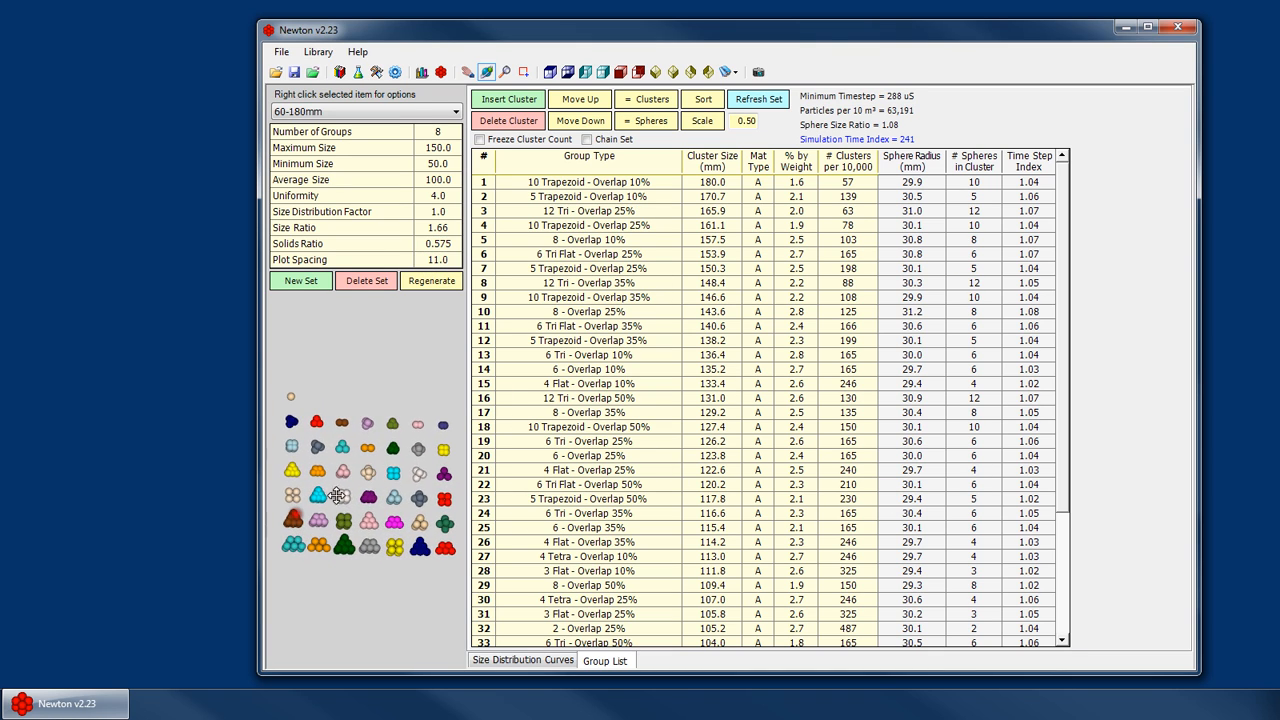
# - Switch to the Auto Set size distribution set
pyautogui.click(436, 228)
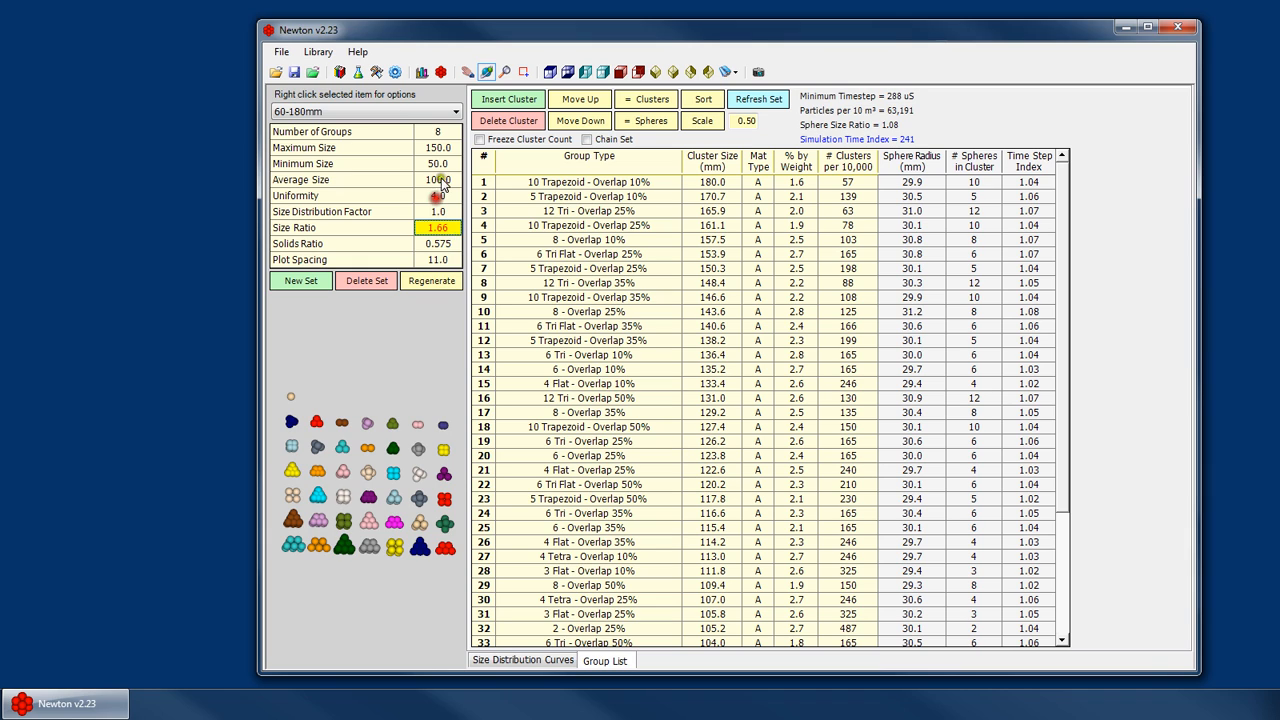
pyautogui.click(424, 132)
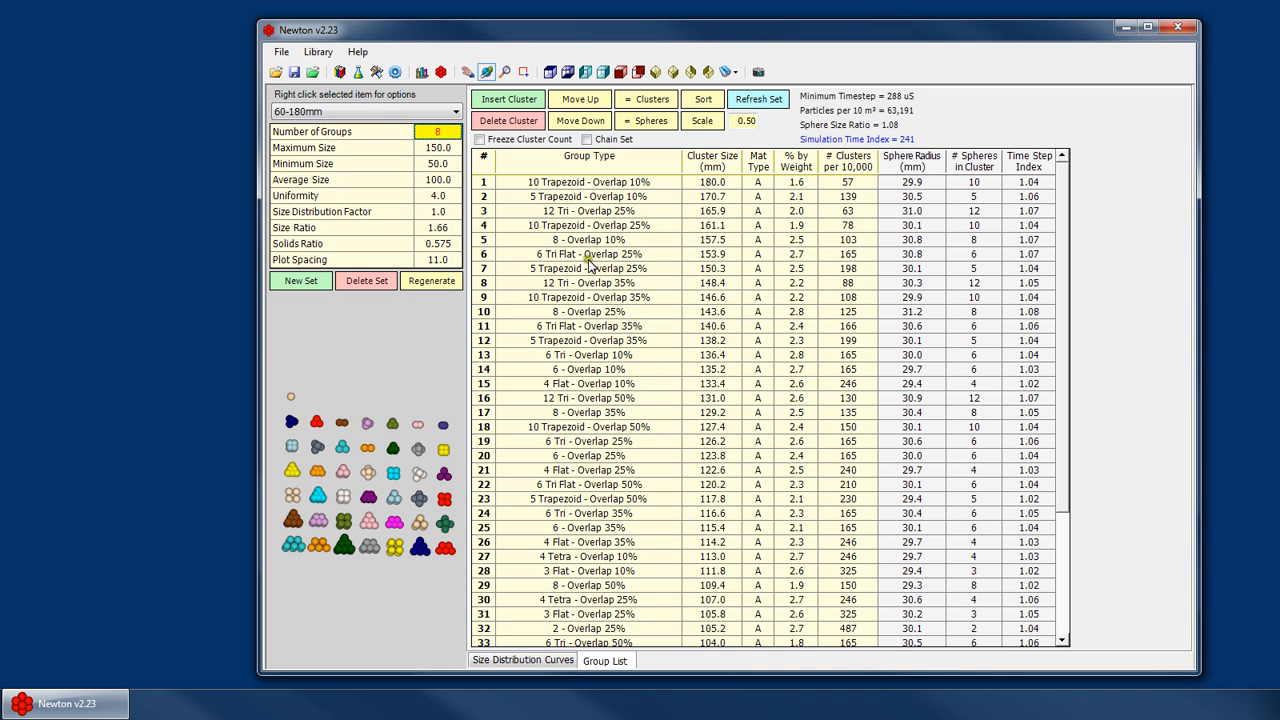
pyautogui.click(343, 111)
pyautogui.click(302, 222)
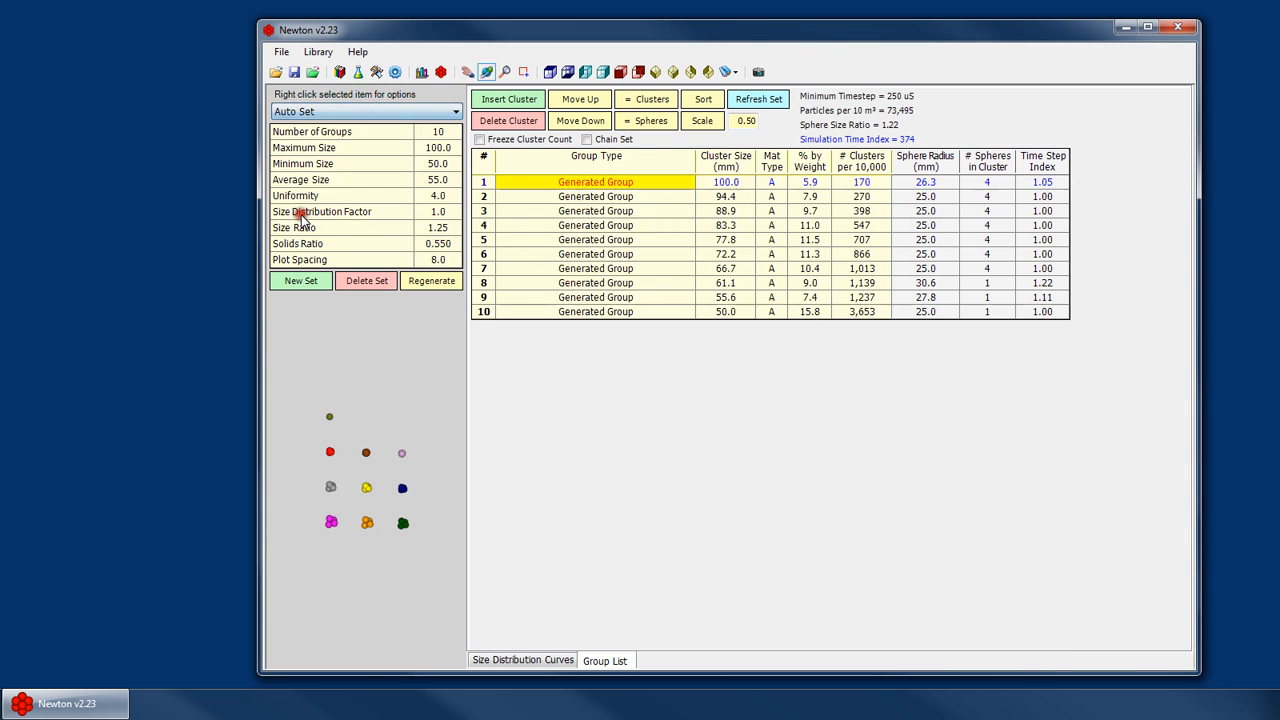
# - Regenerate the Auto Set particle groups, confirming the overwrite and the completion notice
pyautogui.click(440, 281)
pyautogui.click(735, 392)
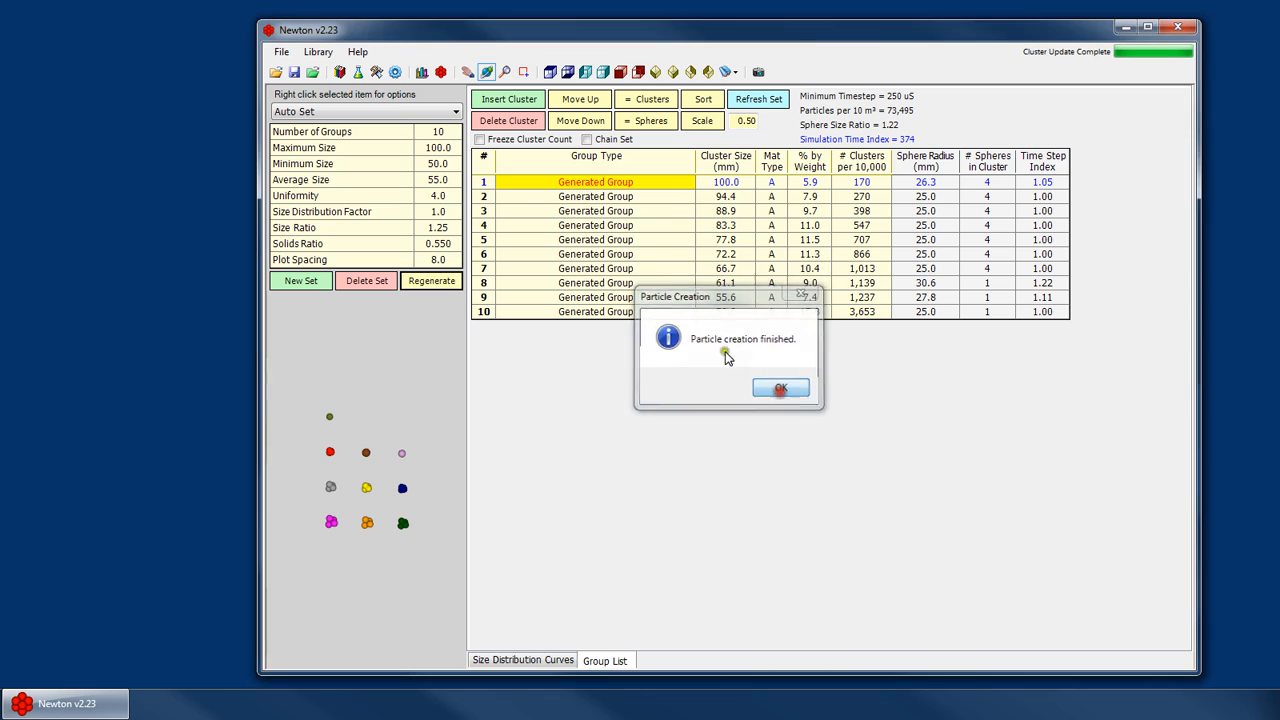
pyautogui.click(779, 386)
# - Set the Auto Set to 20 groups with a maximum size of 150 and a minimum size of 40
pyautogui.click(449, 134)
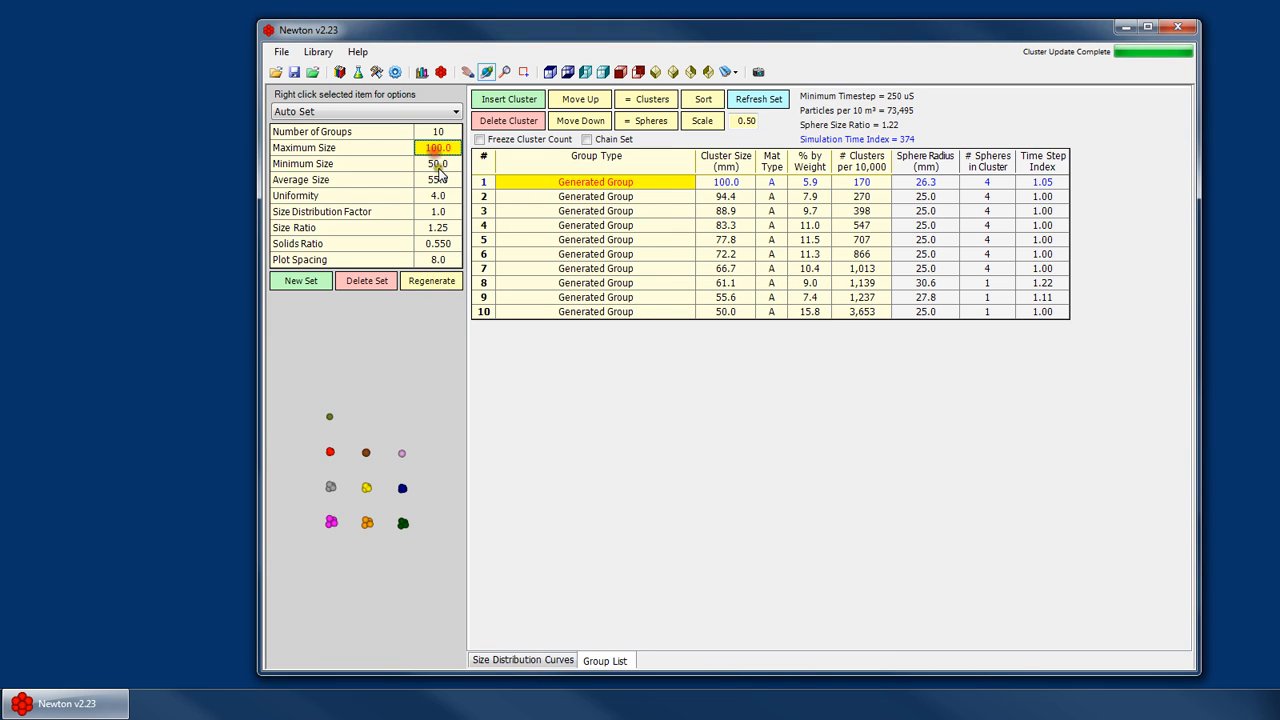
pyautogui.click(444, 228)
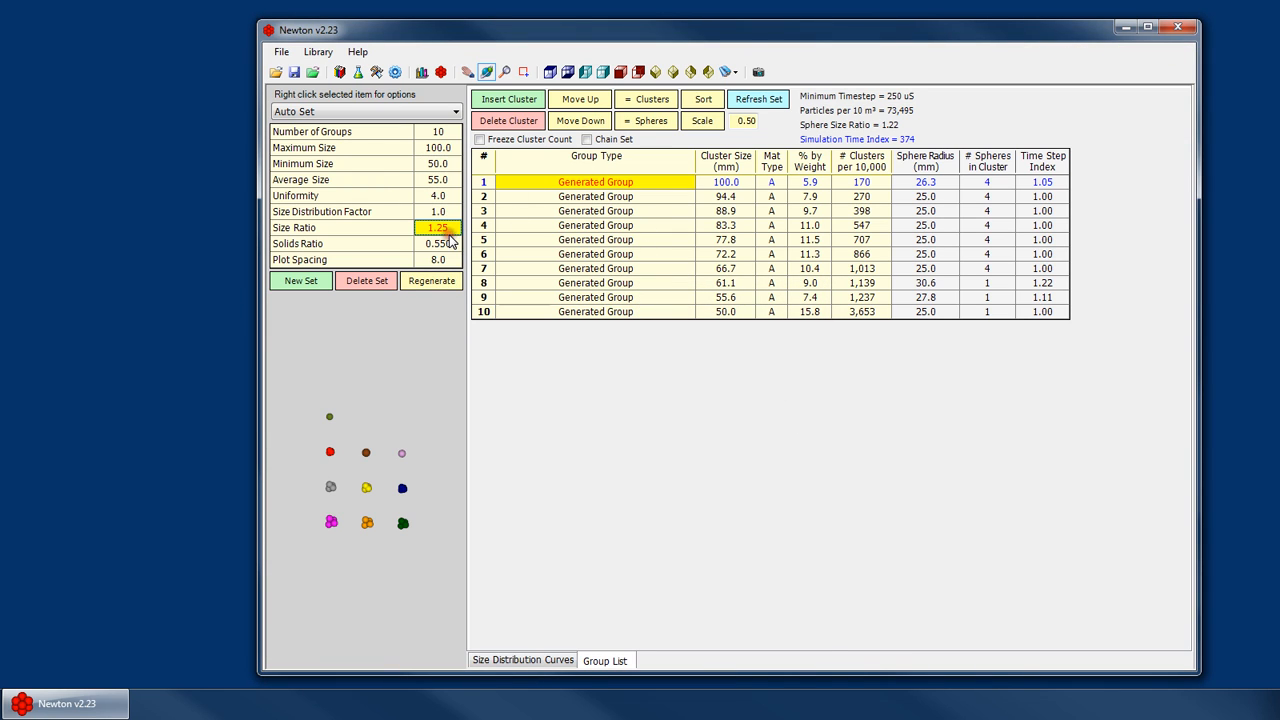
pyautogui.click(445, 132)
pyautogui.write('5')
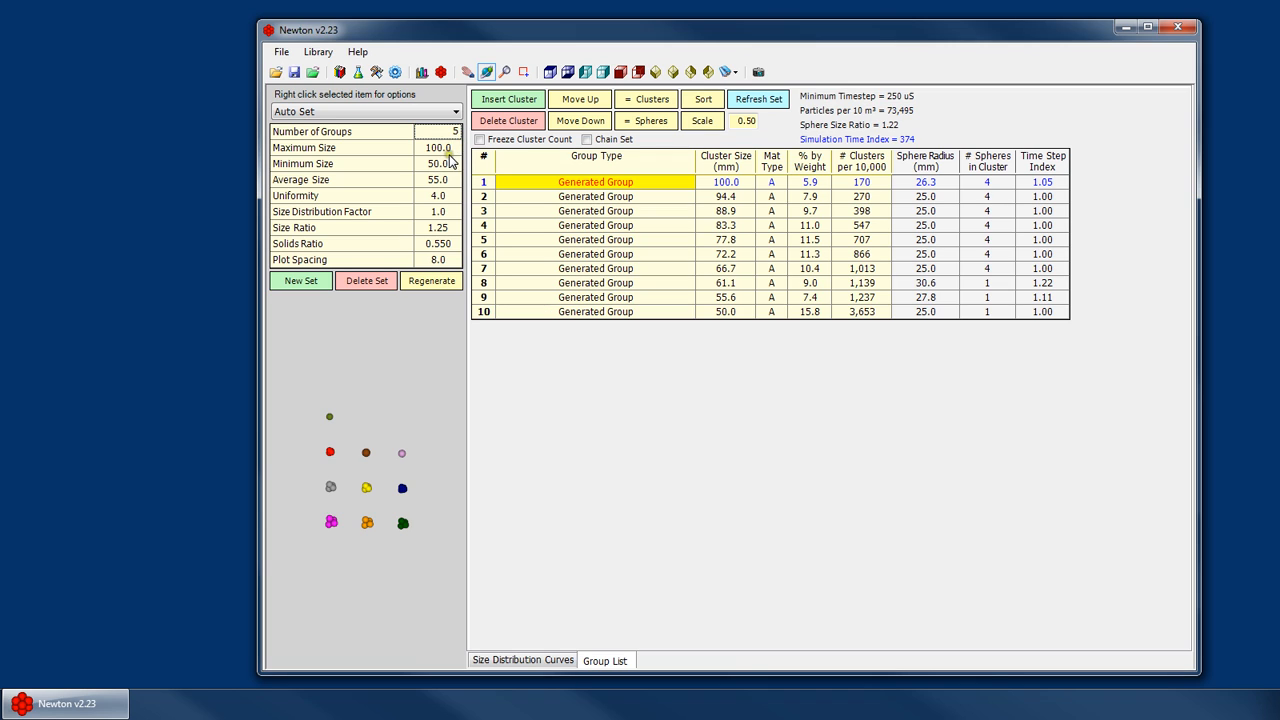
pyautogui.press('BackSpace')
pyautogui.write('20')
pyautogui.click(449, 151)
pyautogui.write('0')
pyautogui.press('Return')
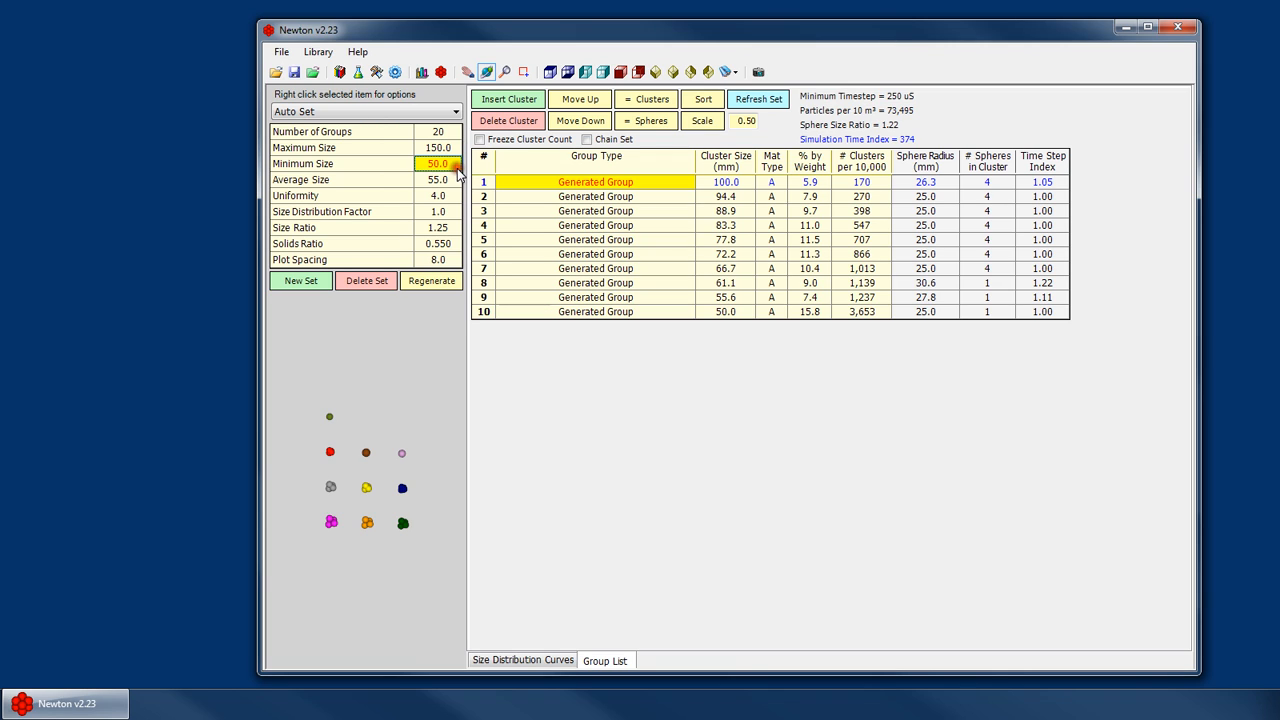
pyautogui.write('40')
pyautogui.click(447, 176)
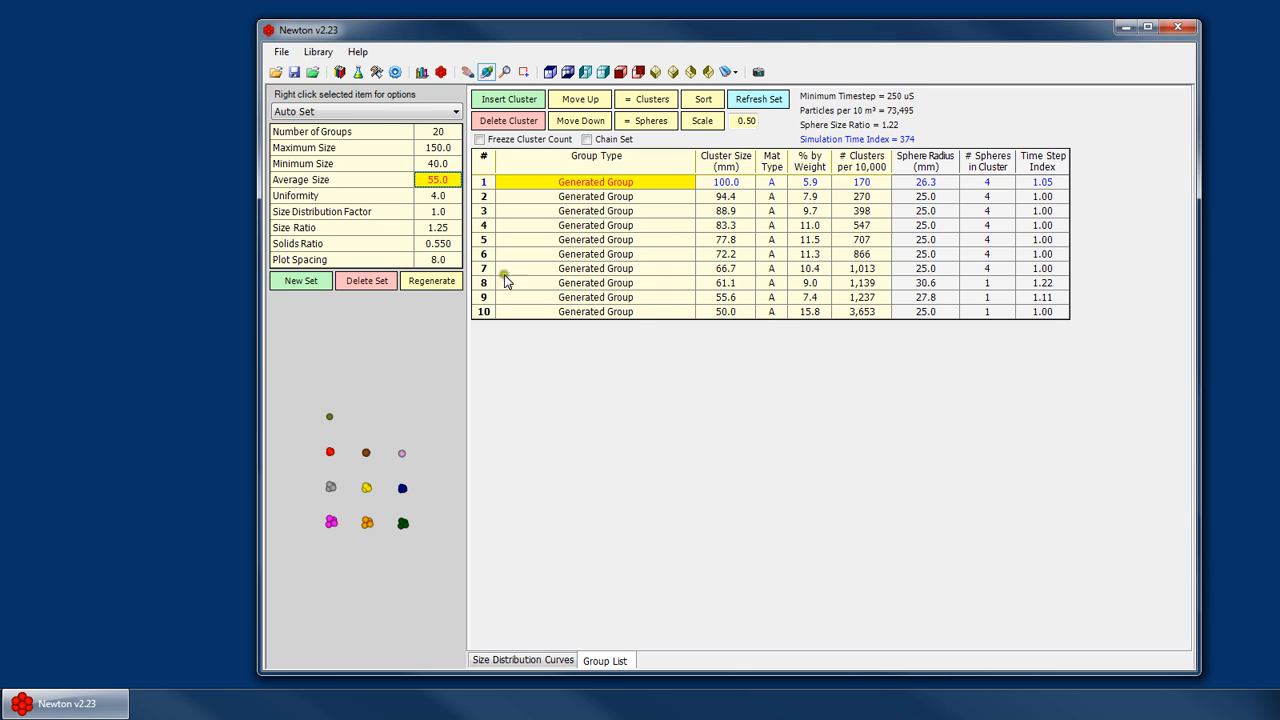
# - Regenerate the particle groups from the new parameters and dismiss the completion notice
pyautogui.click(431, 280)
pyautogui.click(750, 393)
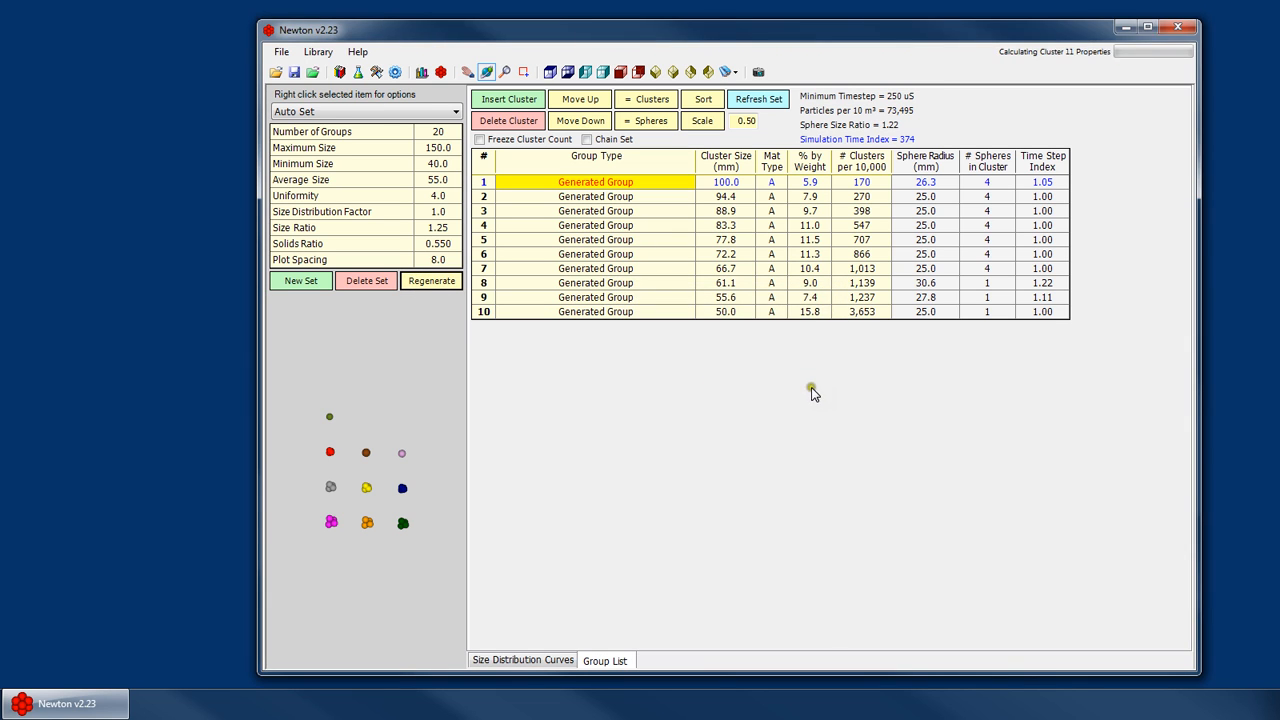
pyautogui.click(786, 386)
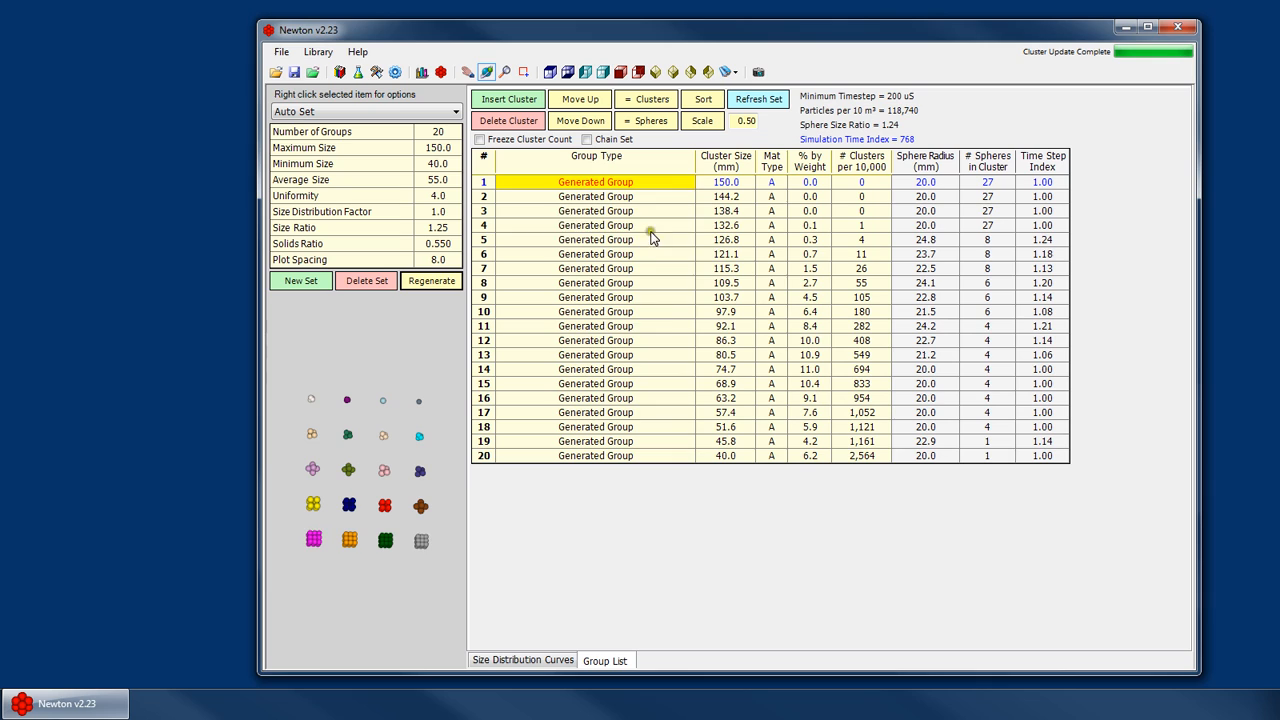
# - Change the Auto Set to 10 groups with a maximum size of 100
pyautogui.click(440, 133)
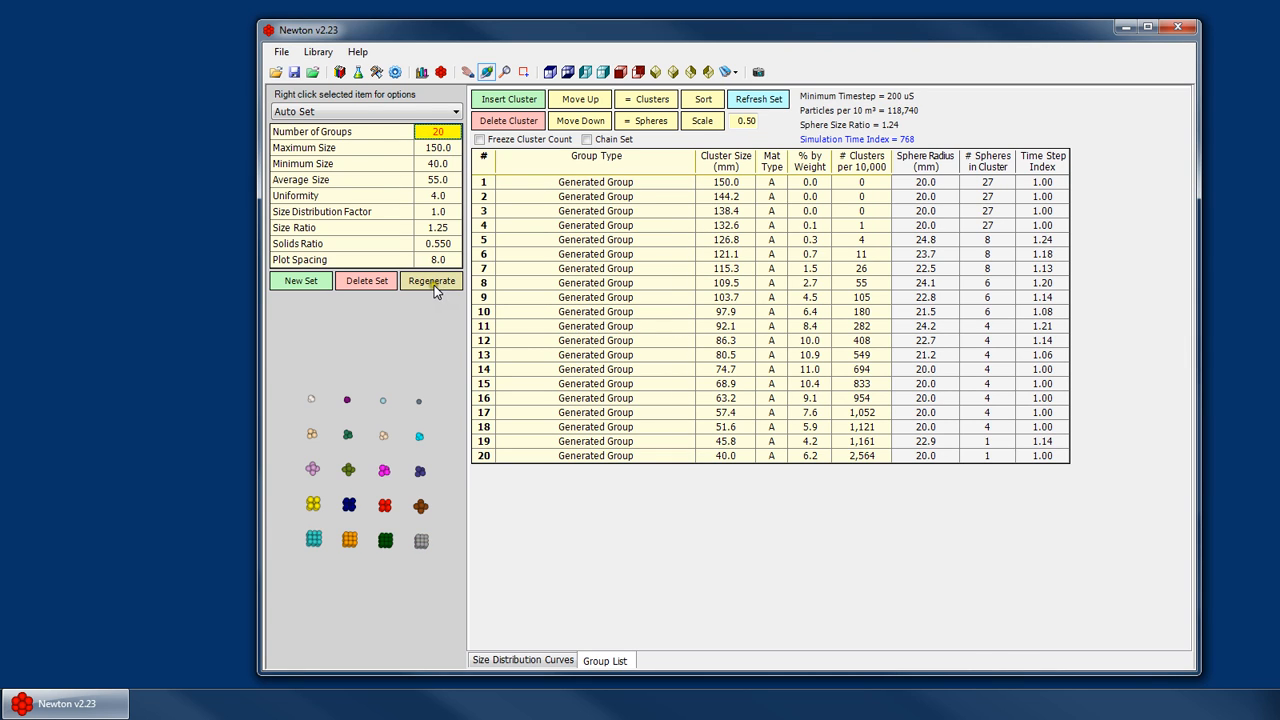
pyautogui.click(441, 148)
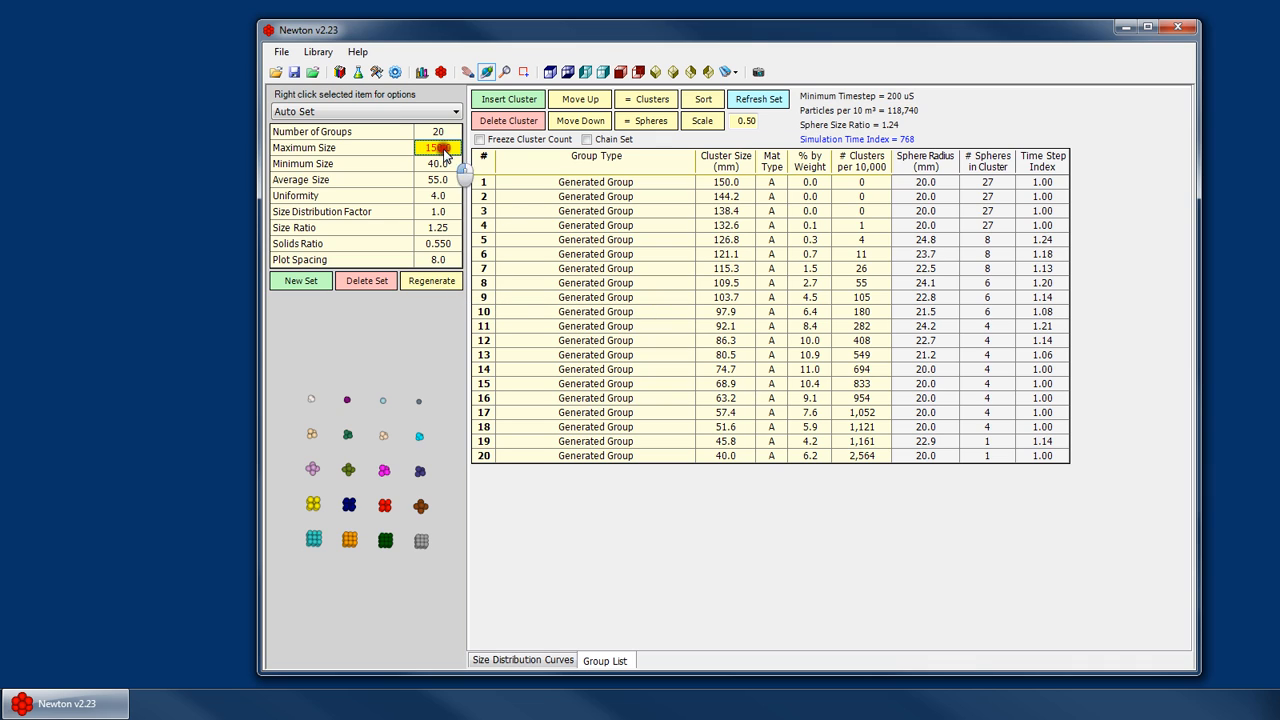
pyautogui.click(441, 133)
pyautogui.write('15')
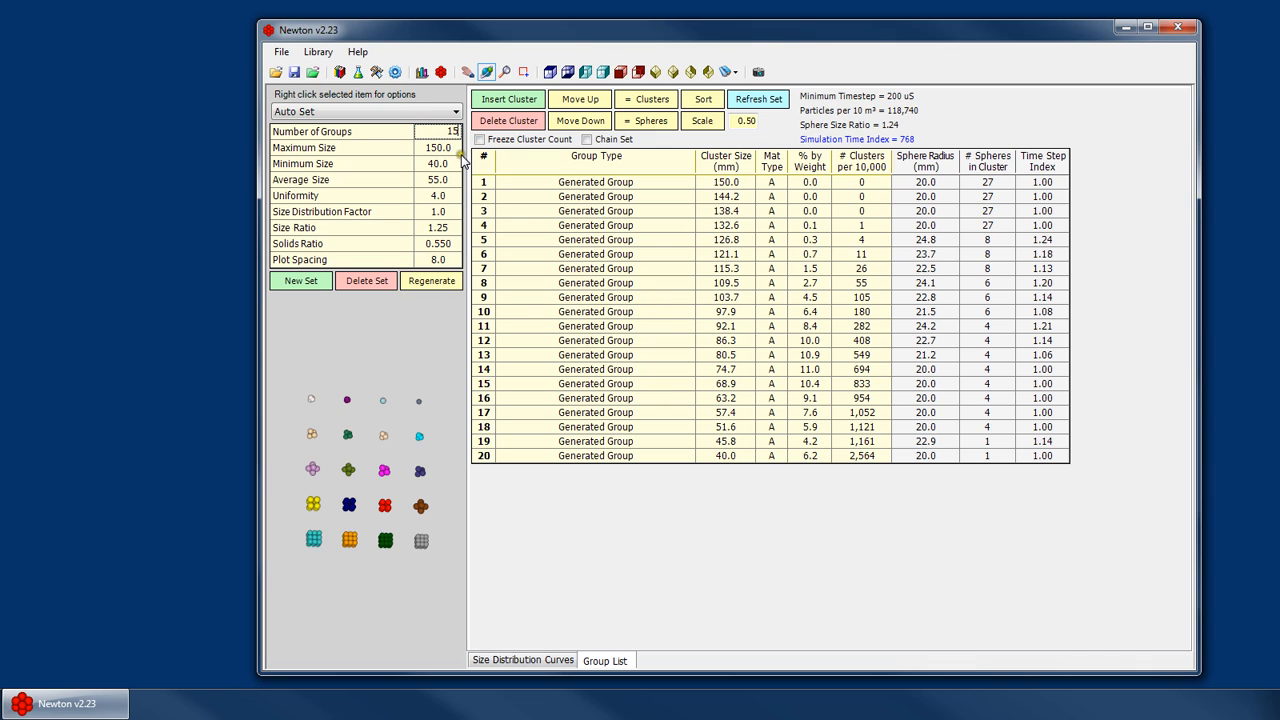
pyautogui.press('BackSpace')
pyautogui.write('0')
pyautogui.click(448, 148)
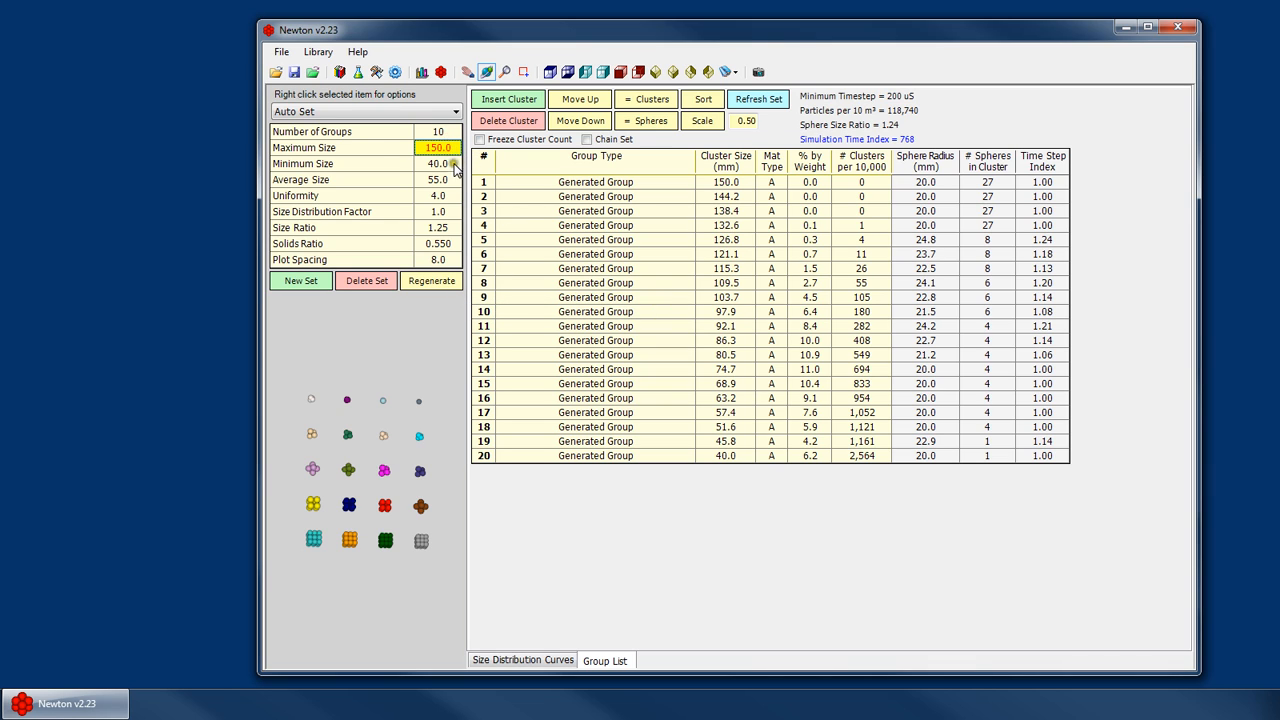
pyautogui.write('100')
# - Regenerate the particle groups, confirming the overwrite and the completion notice
pyautogui.click(431, 280)
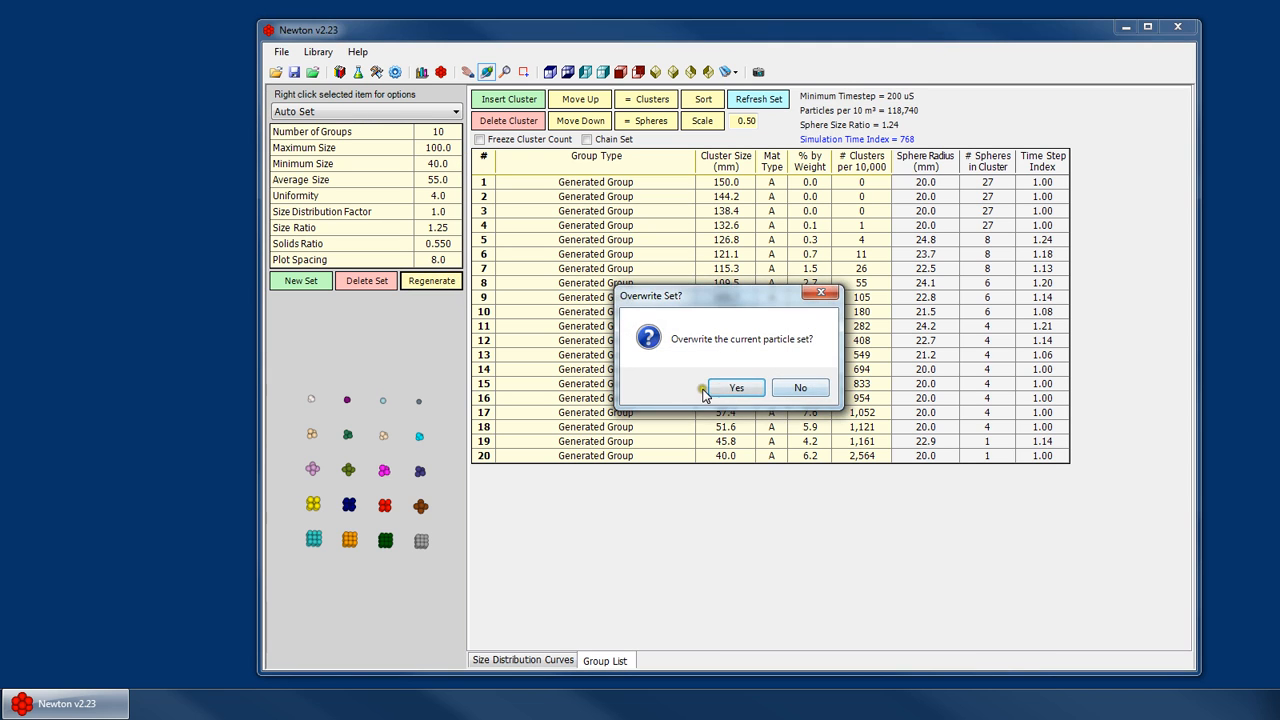
pyautogui.click(734, 388)
pyautogui.click(777, 387)
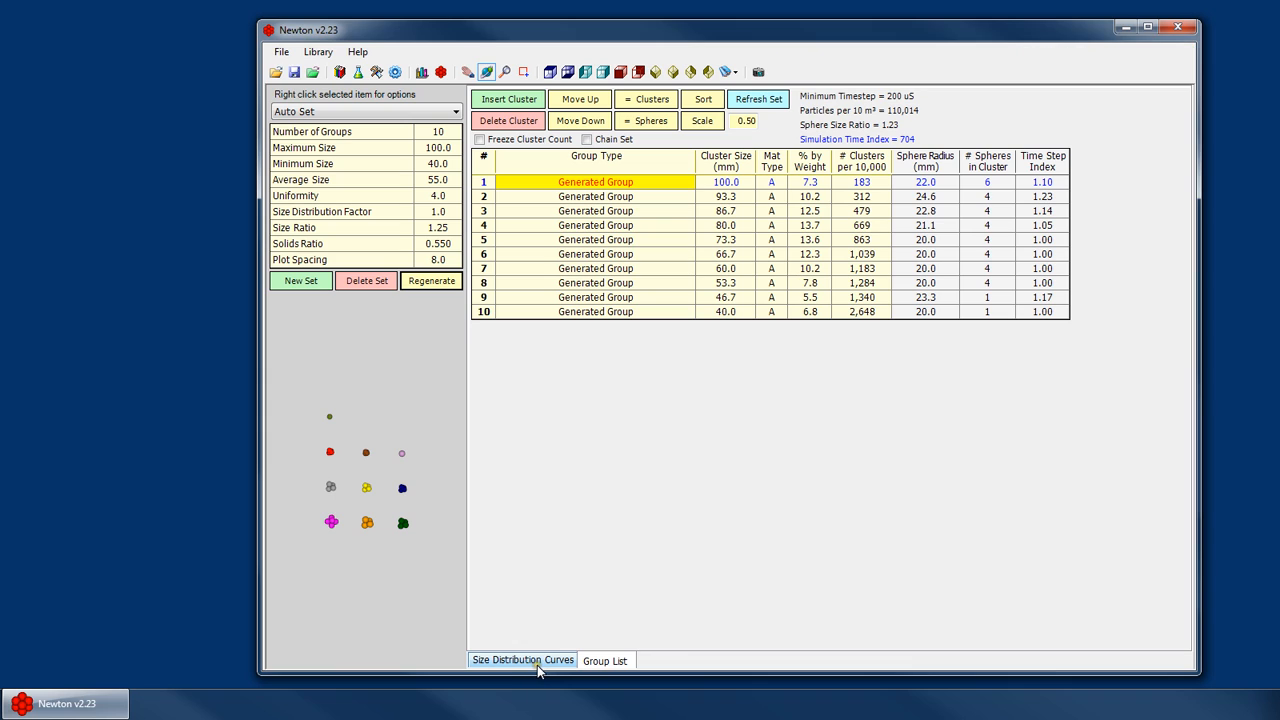
# - Compare the Auto Set's size parameters with the cluster sizes of the first and last groups
pyautogui.click(438, 132)
pyautogui.click(316, 134)
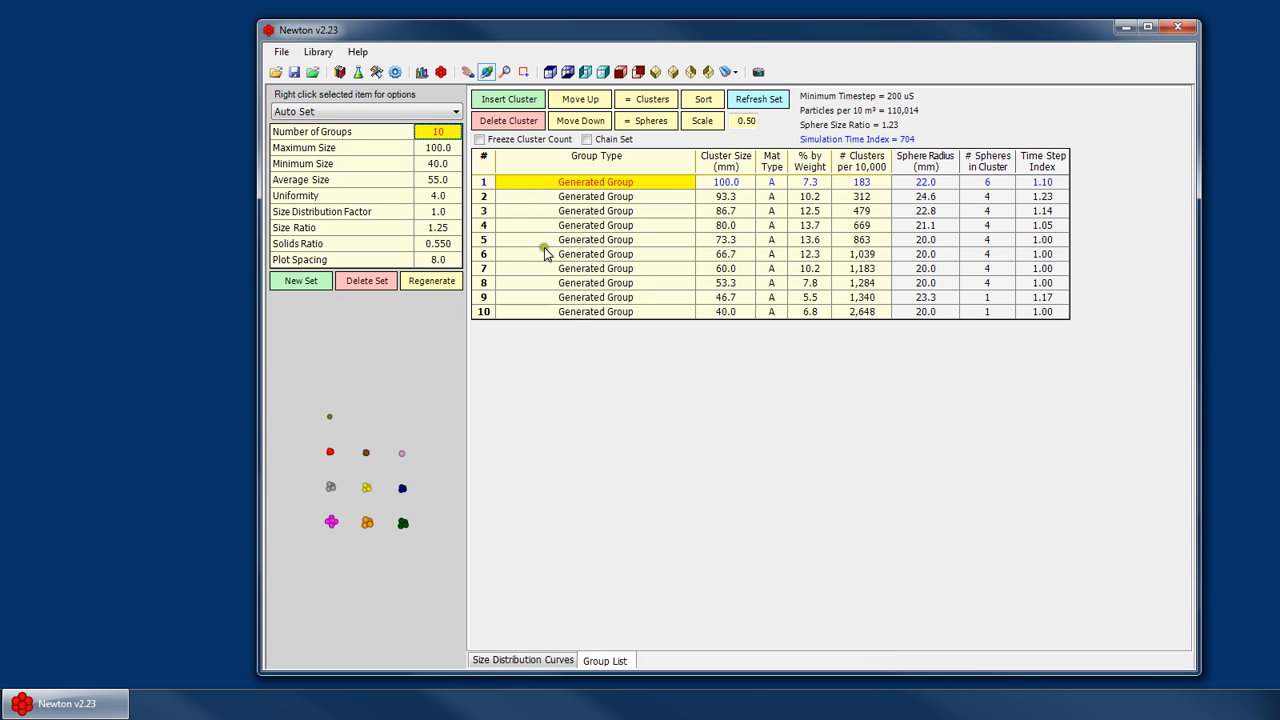
pyautogui.click(567, 313)
pyautogui.click(430, 149)
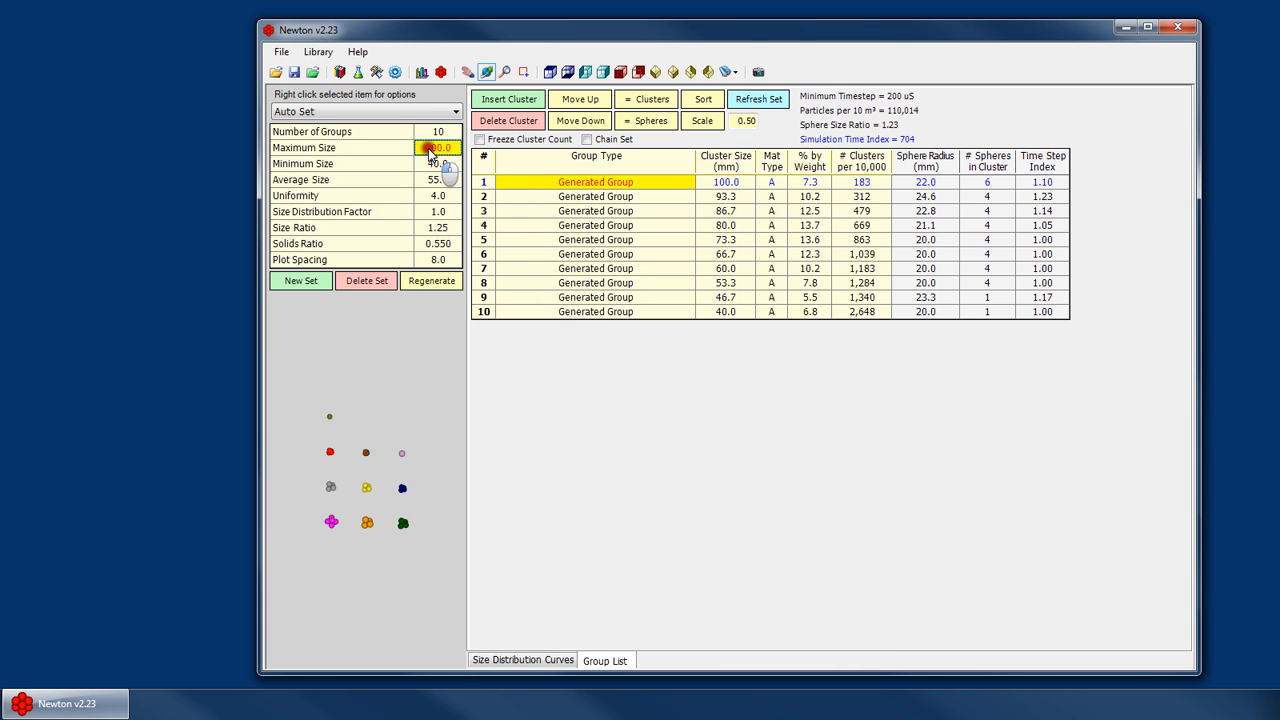
pyautogui.click(725, 183)
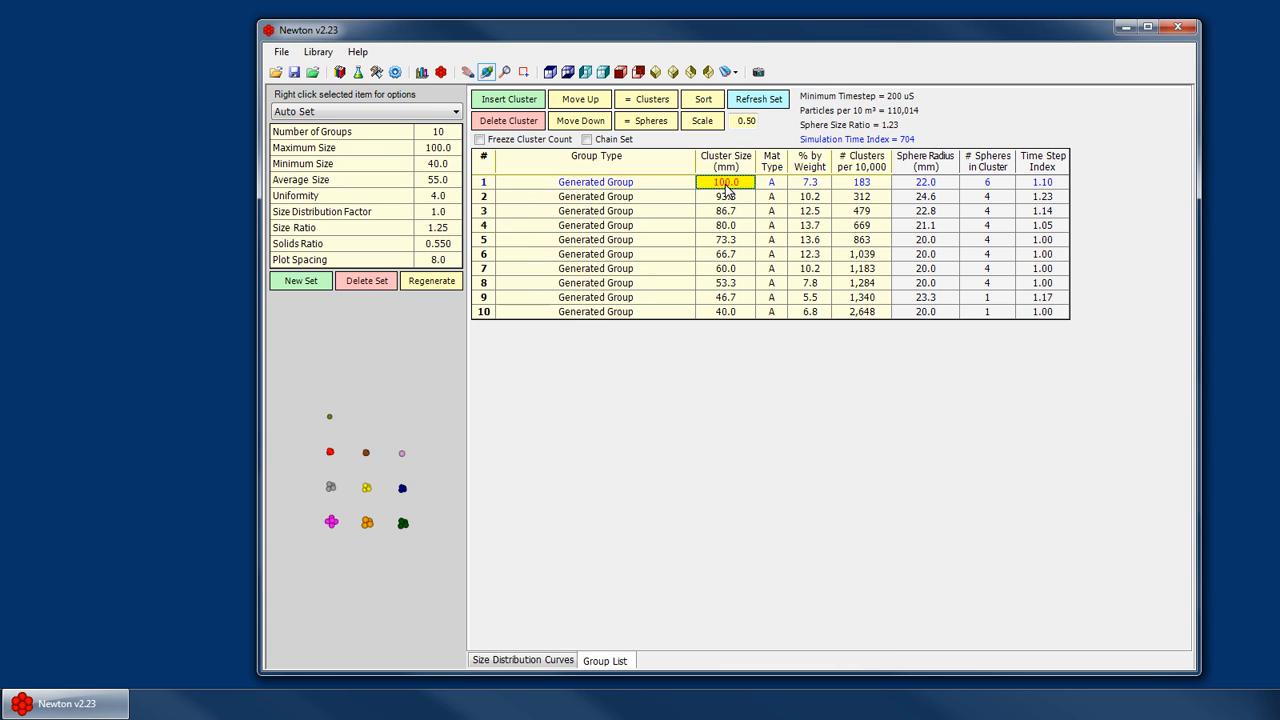
pyautogui.click(437, 164)
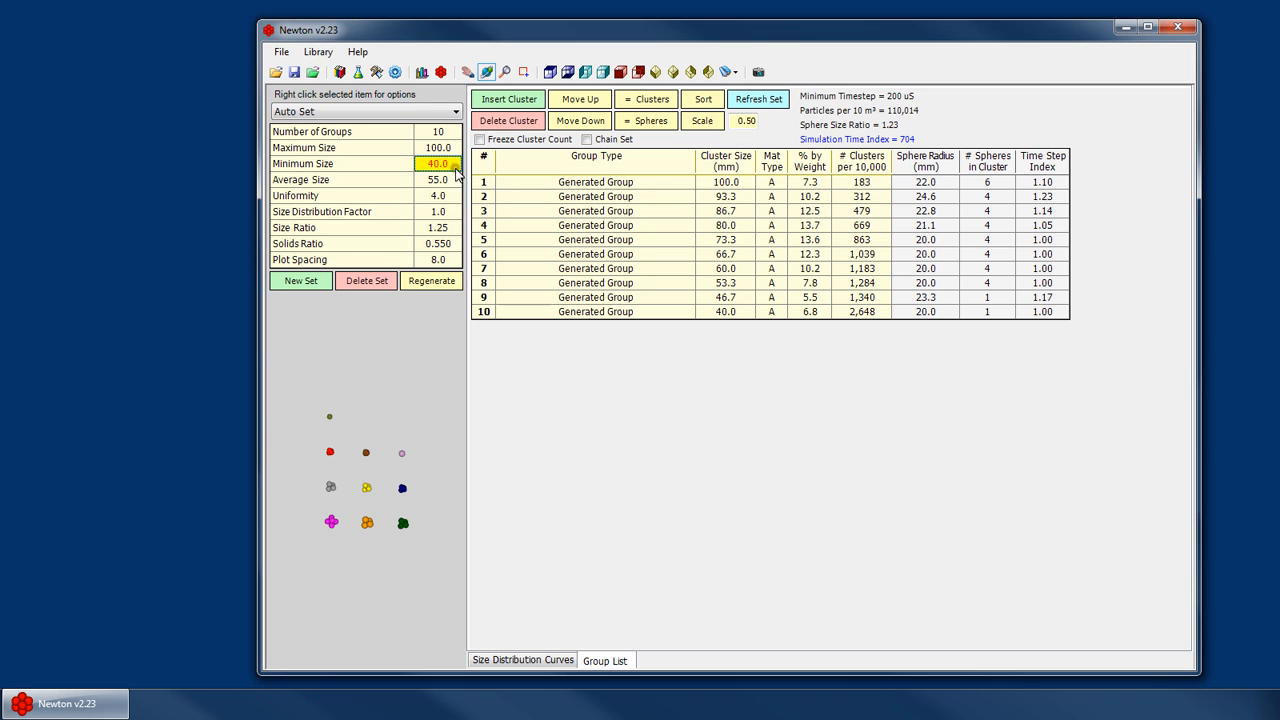
pyautogui.click(735, 312)
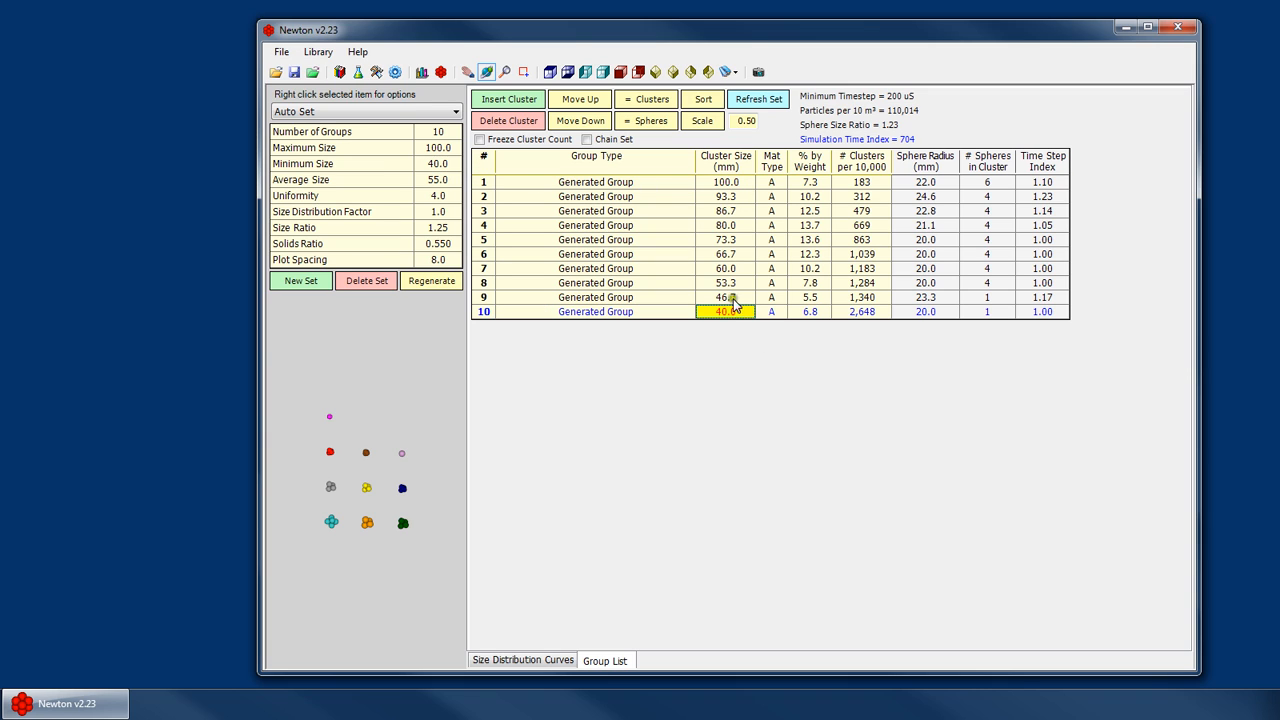
pyautogui.click(437, 181)
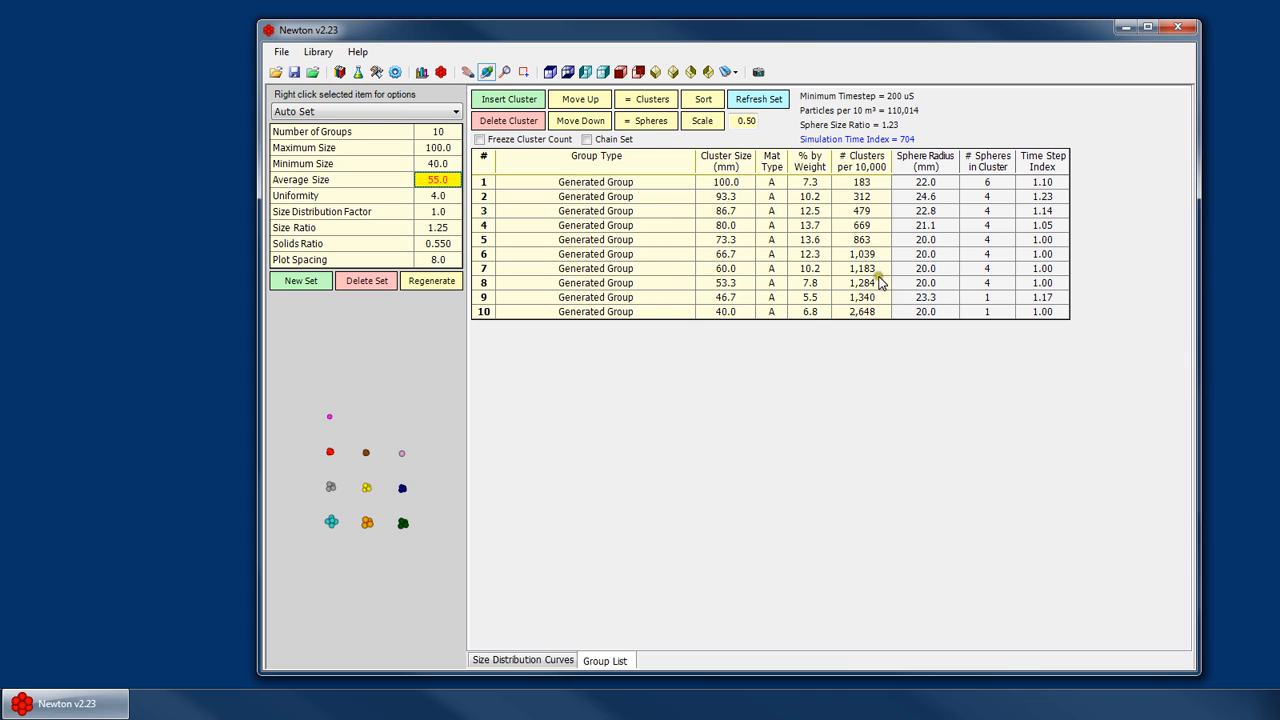
pyautogui.click(435, 196)
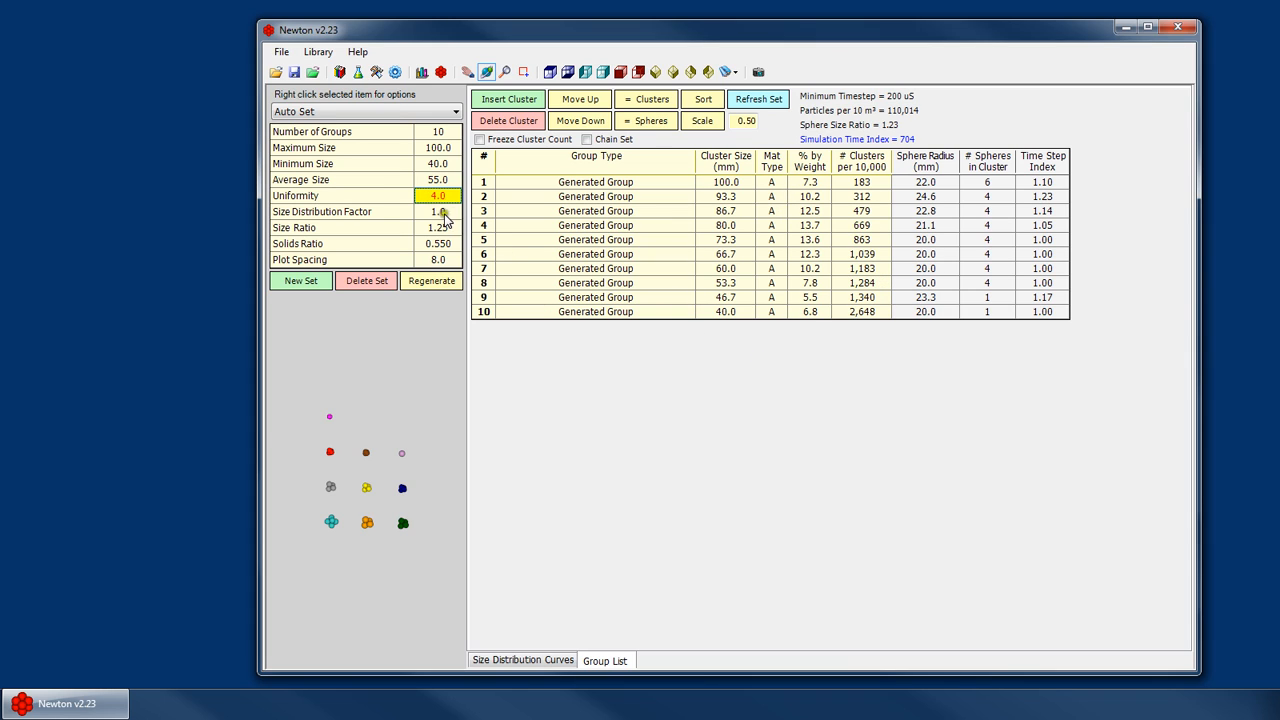
pyautogui.click(443, 213)
pyautogui.click(442, 197)
pyautogui.click(441, 210)
pyautogui.click(442, 197)
# - Review the size distribution curves and the group list against the set's size parameters
pyautogui.click(547, 661)
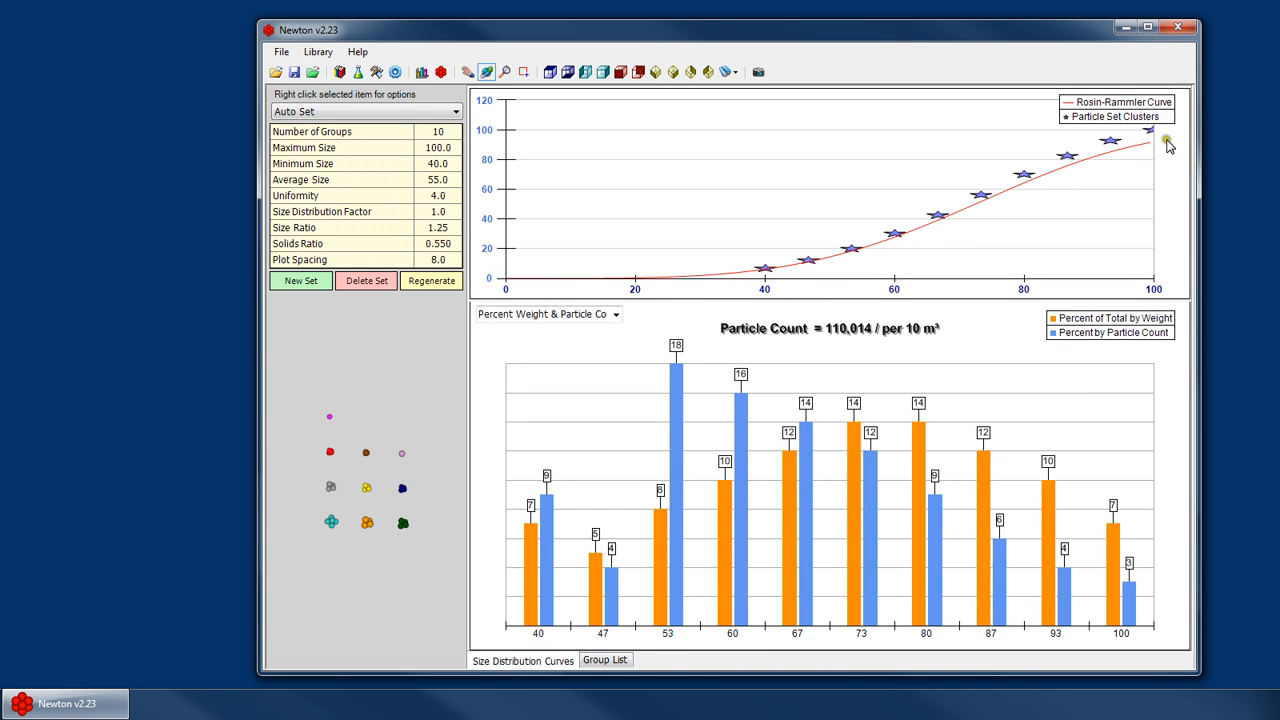
pyautogui.click(604, 660)
pyautogui.click(440, 228)
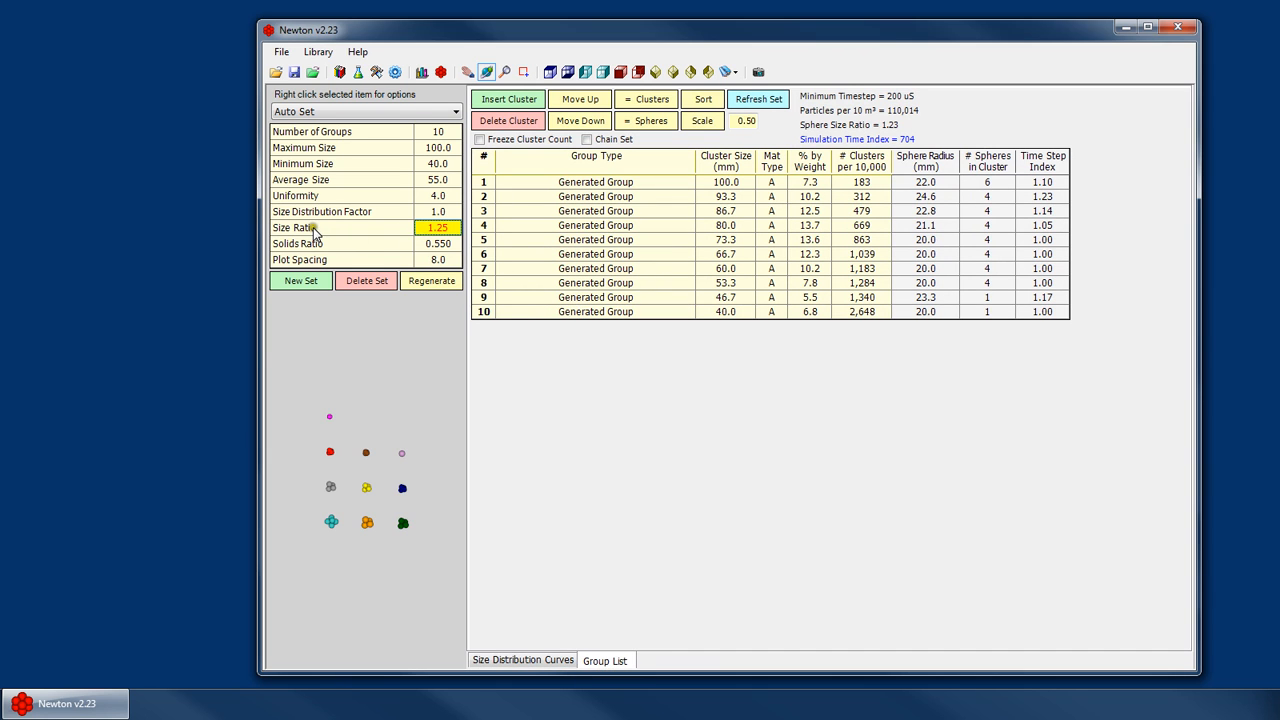
pyautogui.moveTo(858, 128)
pyautogui.click(927, 197)
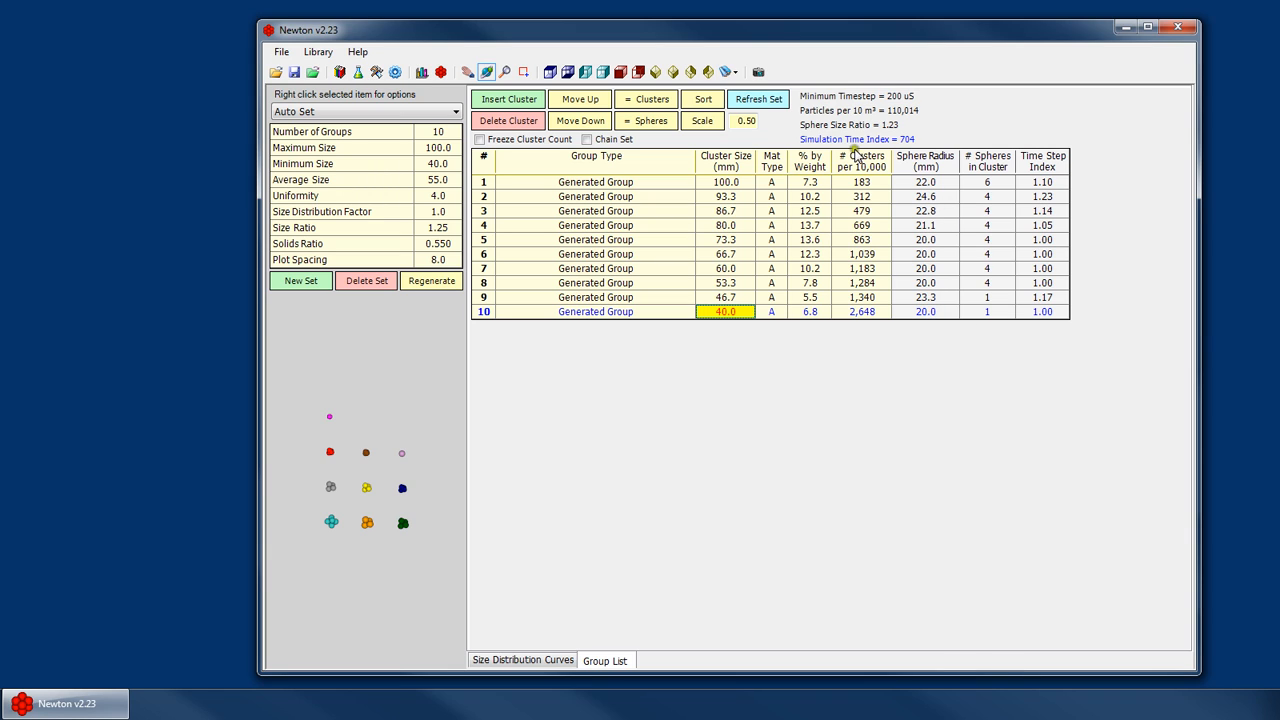
pyautogui.click(722, 295)
pyautogui.click(550, 661)
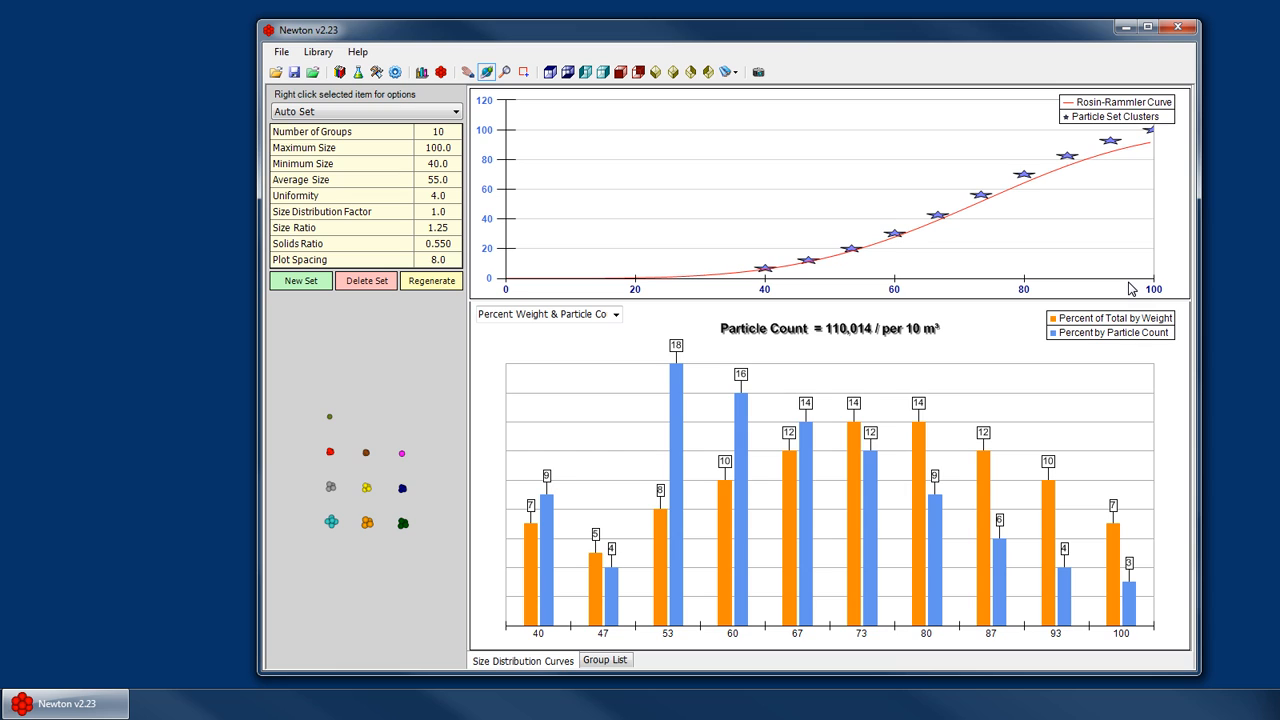
pyautogui.click(446, 164)
pyautogui.click(450, 150)
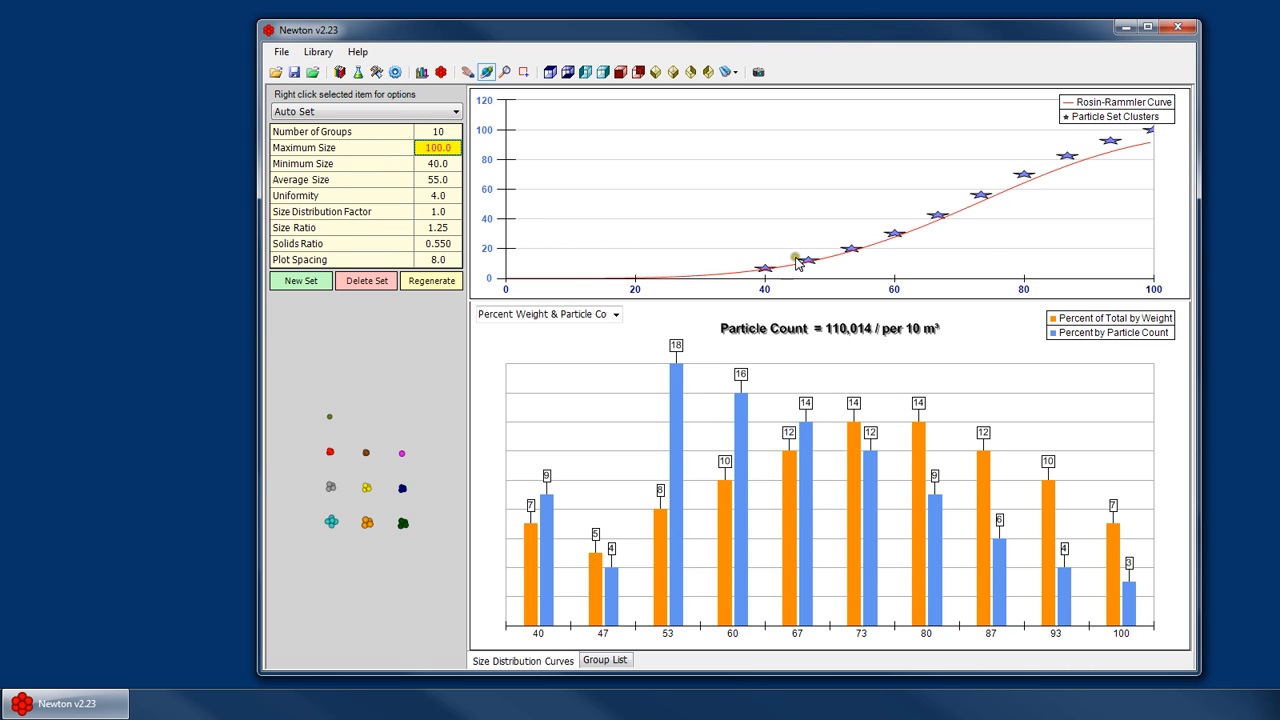
pyautogui.click(422, 195)
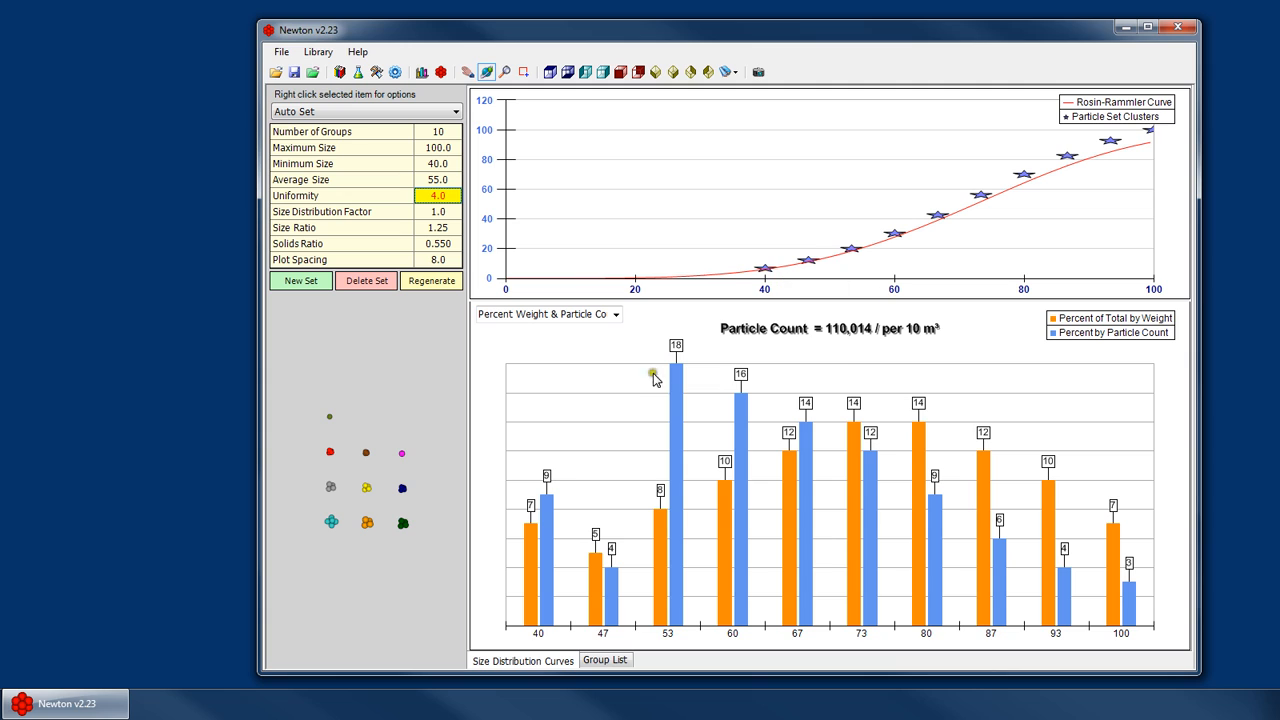
# - Show the bar chart as Percent by Weight and compare it with the group list's weight percentages
pyautogui.click(615, 316)
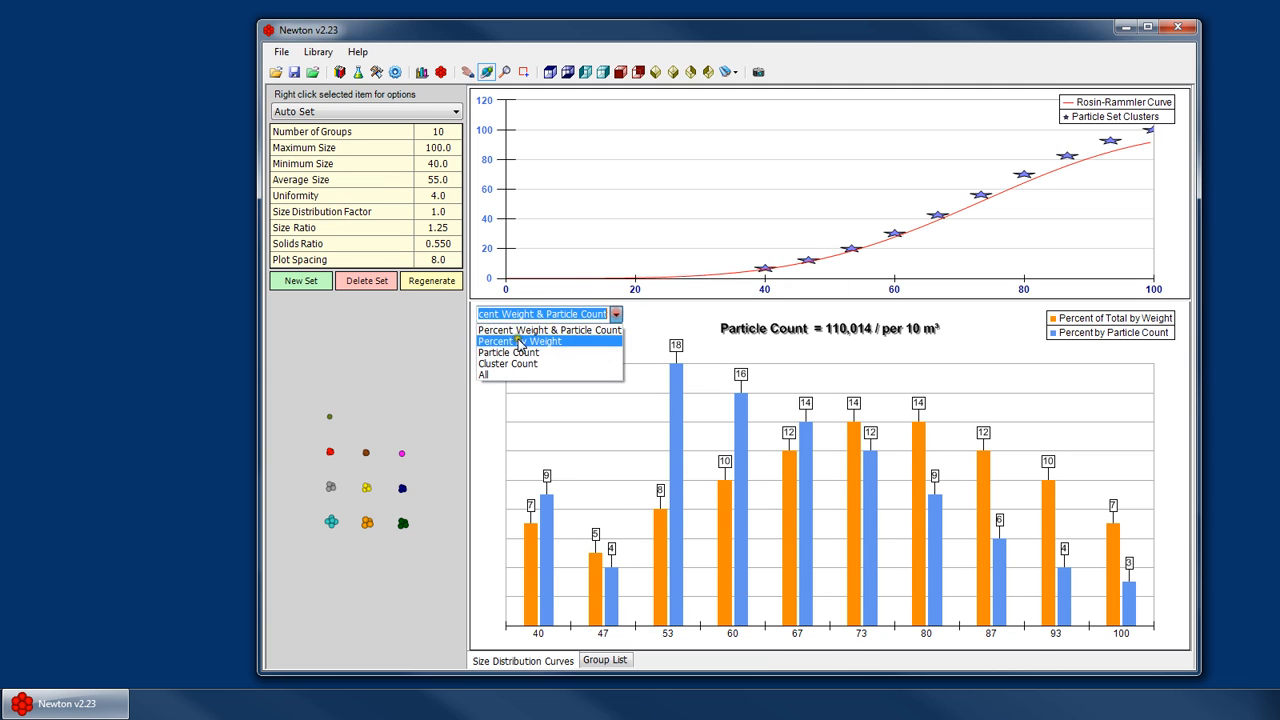
pyautogui.click(530, 340)
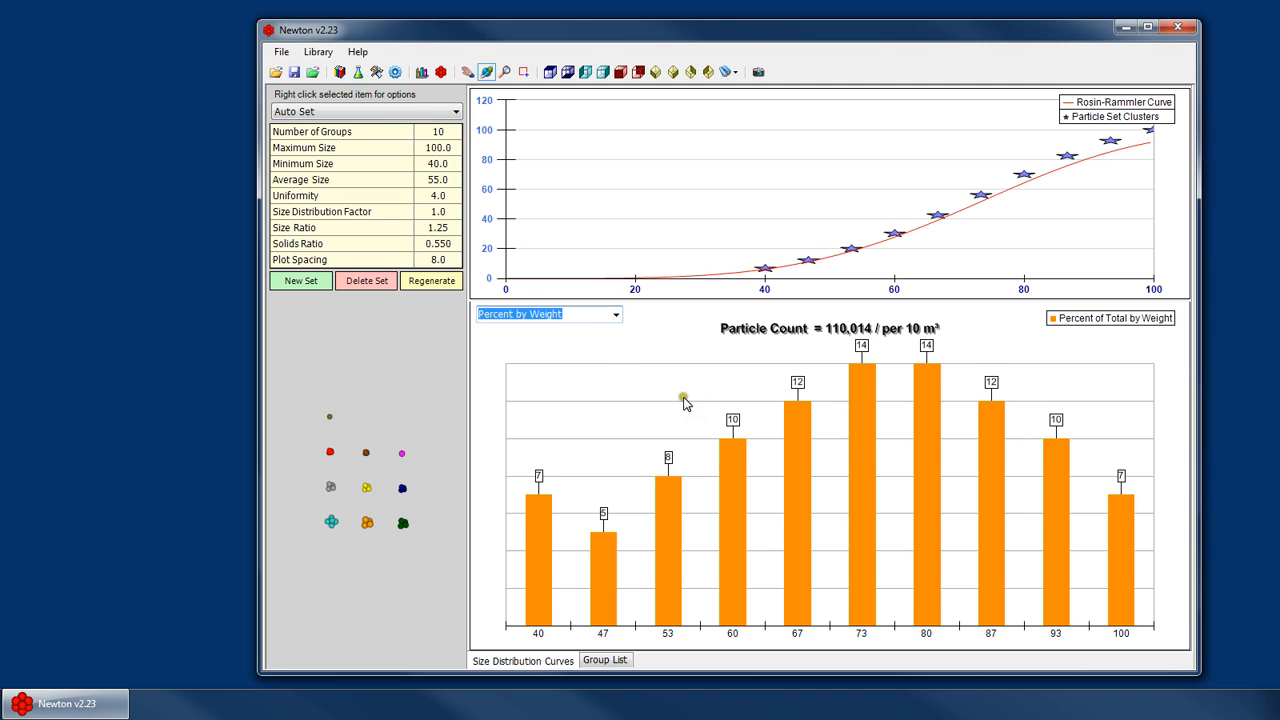
pyautogui.click(578, 316)
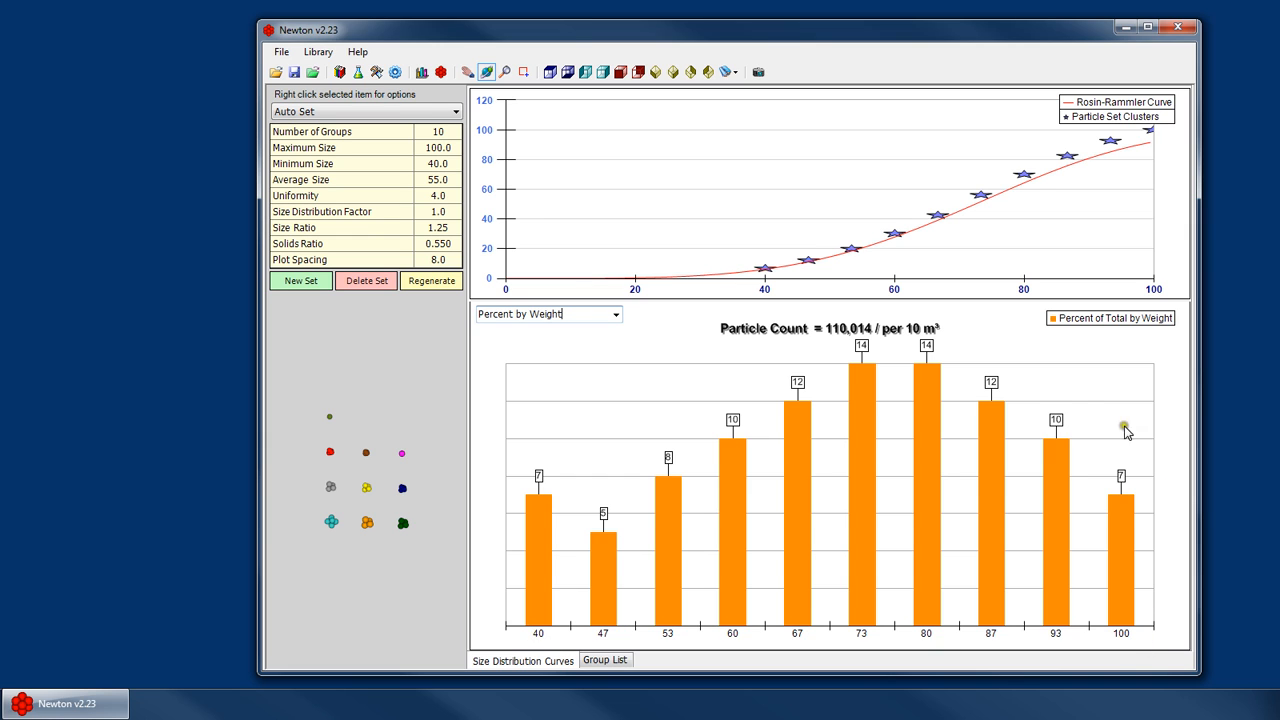
pyautogui.click(608, 660)
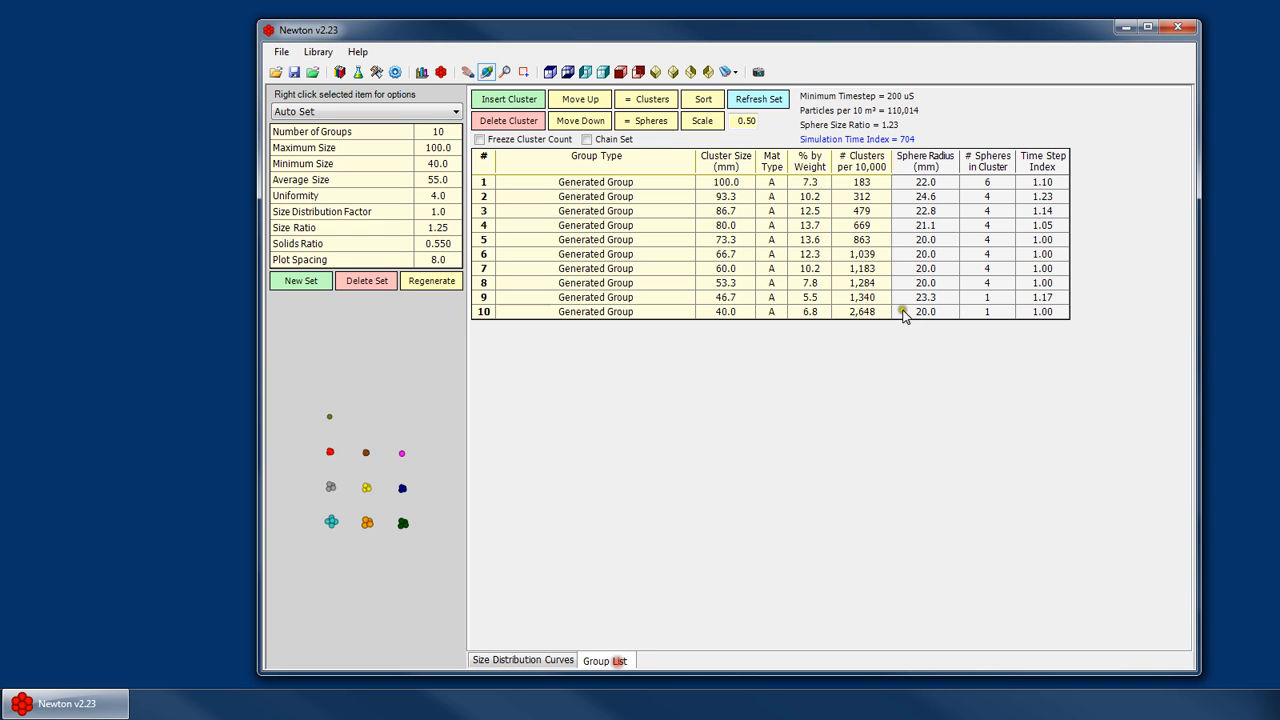
pyautogui.click(808, 312)
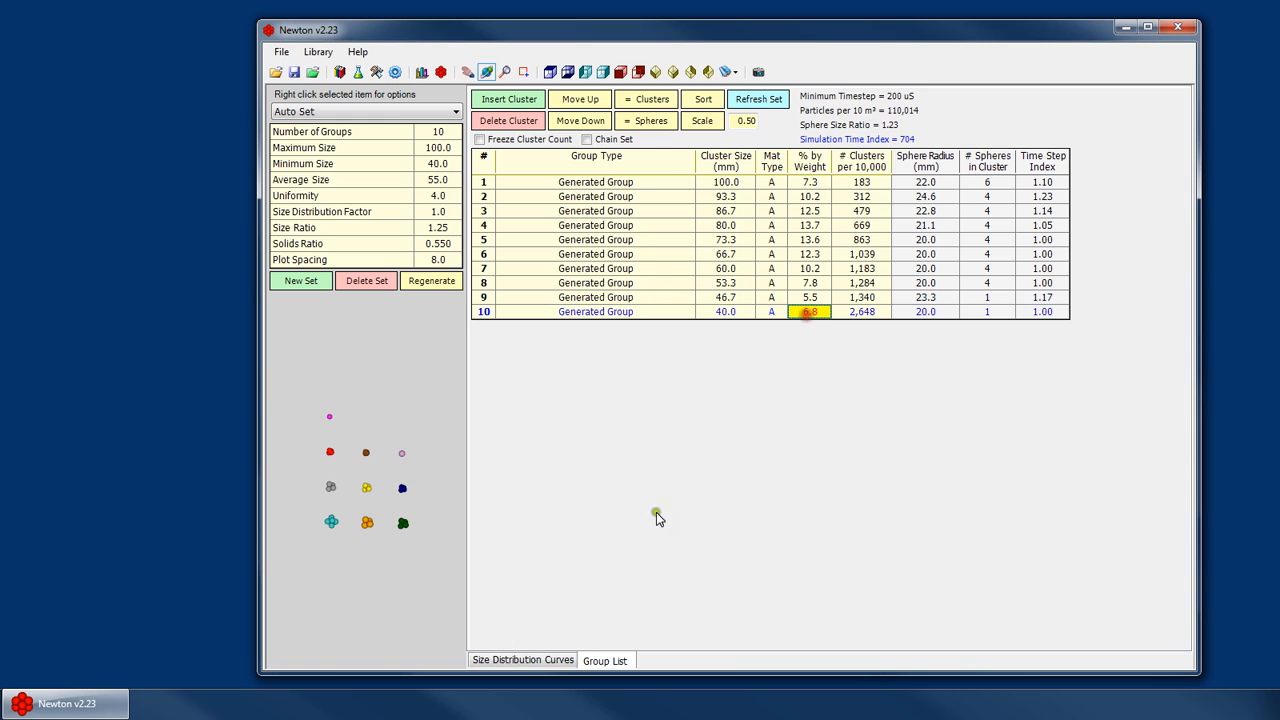
# - Switch to the size distribution curves and show the bar chart as Particle Count
pyautogui.click(560, 662)
pyautogui.click(615, 314)
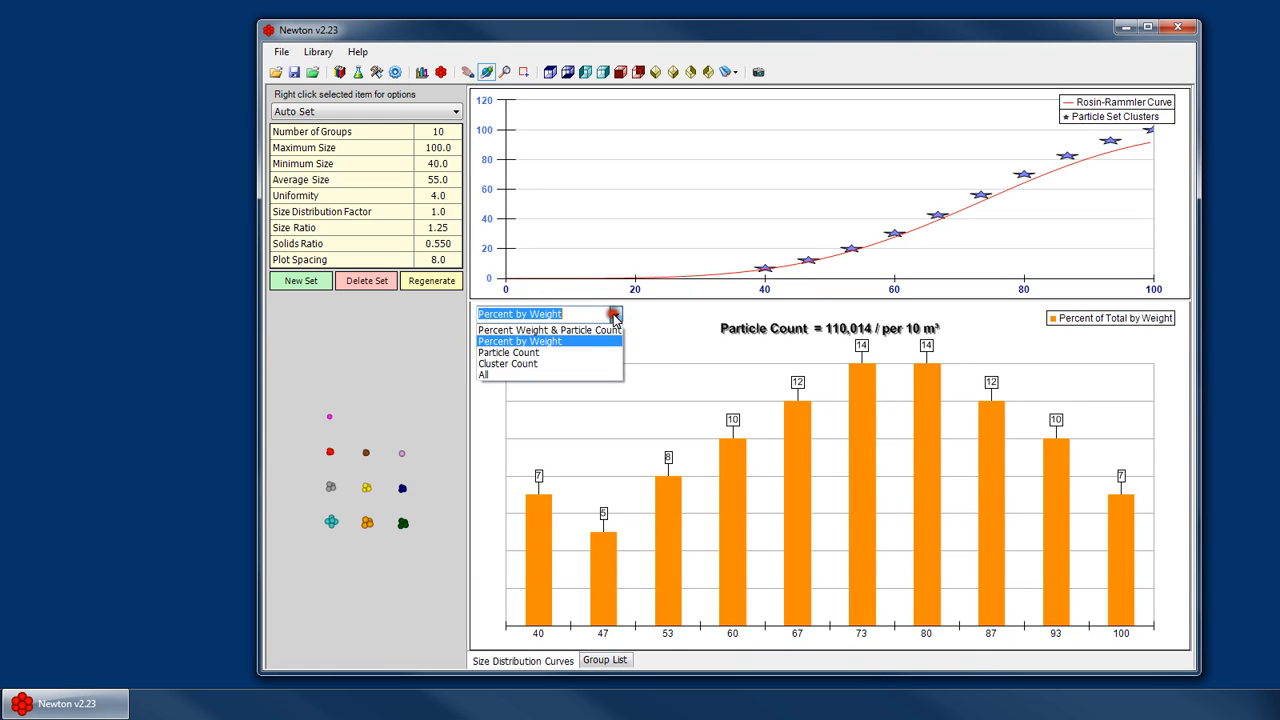
pyautogui.click(526, 358)
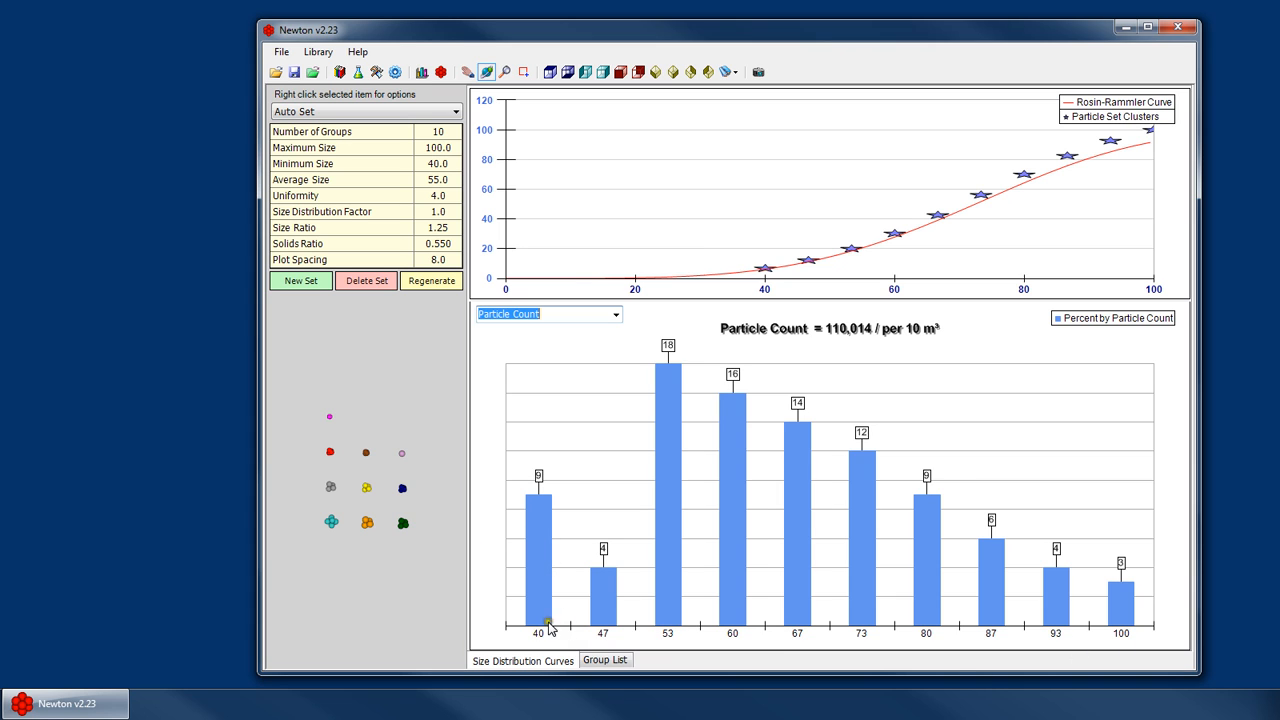
# - Check the group list against the particle count chart, then show the bar chart as Cluster Count
pyautogui.click(616, 661)
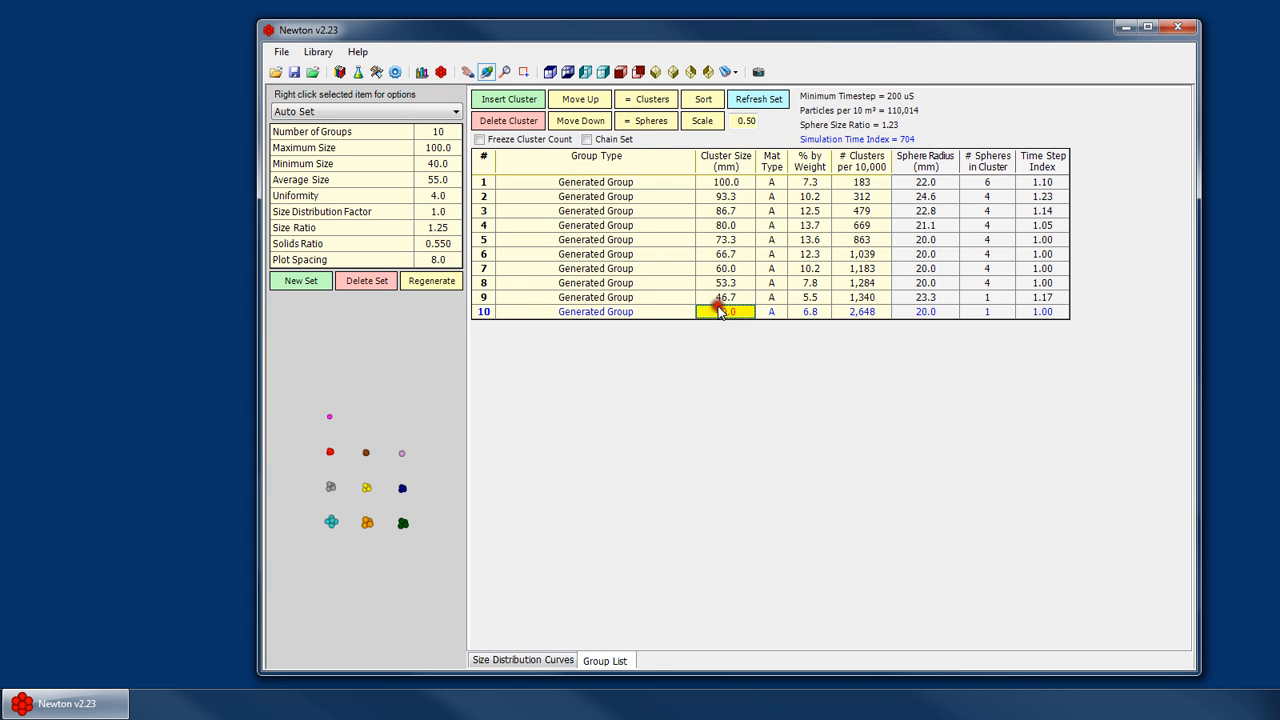
pyautogui.scroll(2, 340, 444)
pyautogui.click(530, 661)
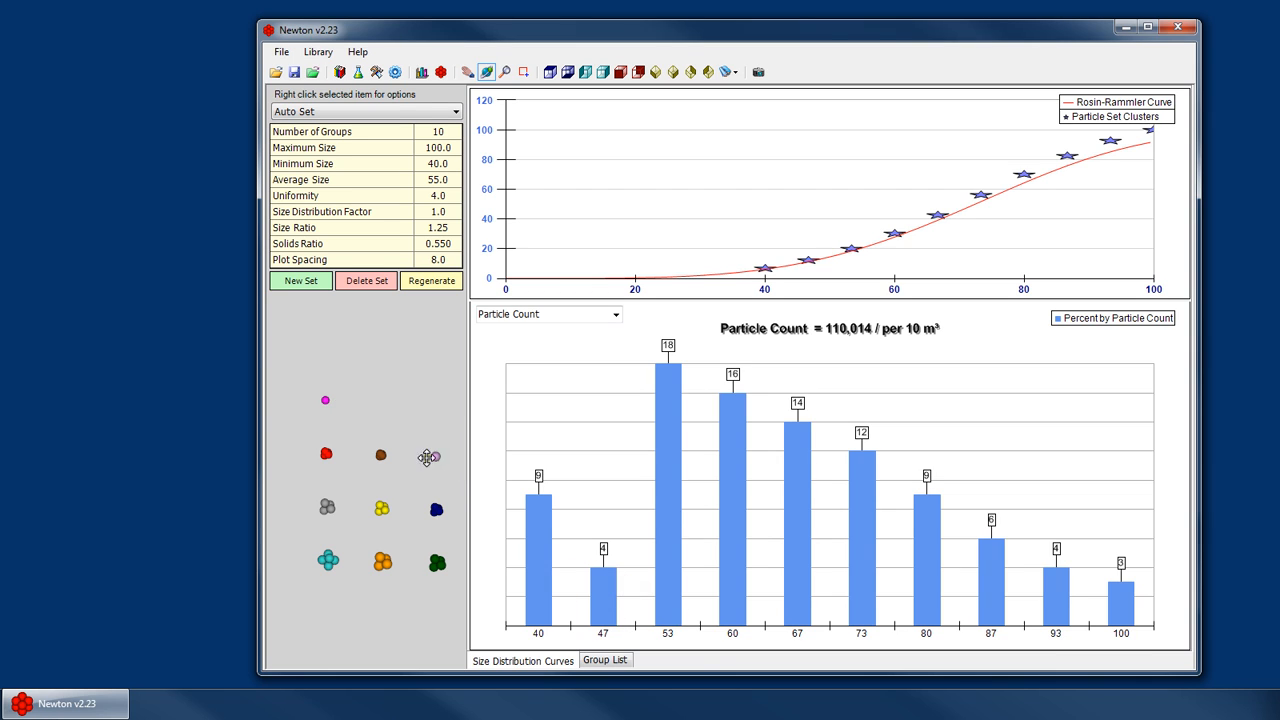
pyautogui.click(616, 314)
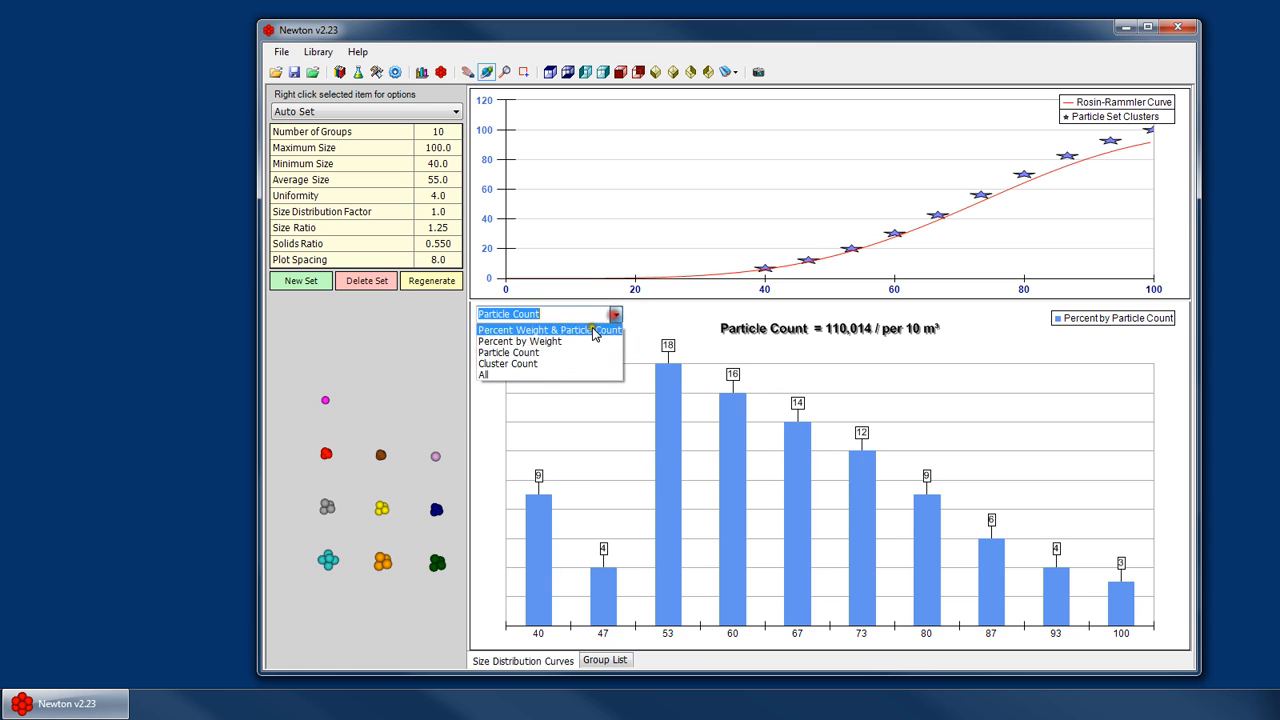
pyautogui.click(512, 364)
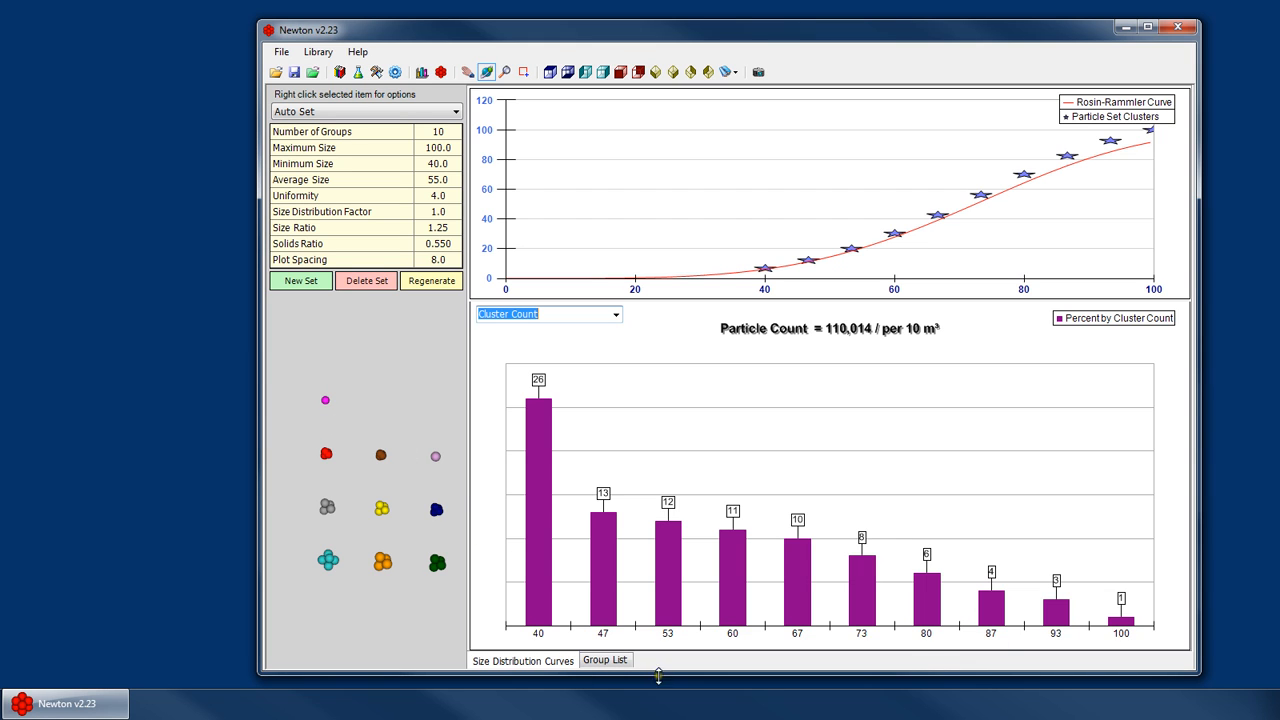
# - Compare the group list's cluster counts per 10,000 with the Cluster Count bar chart
pyautogui.click(606, 660)
pyautogui.click(862, 313)
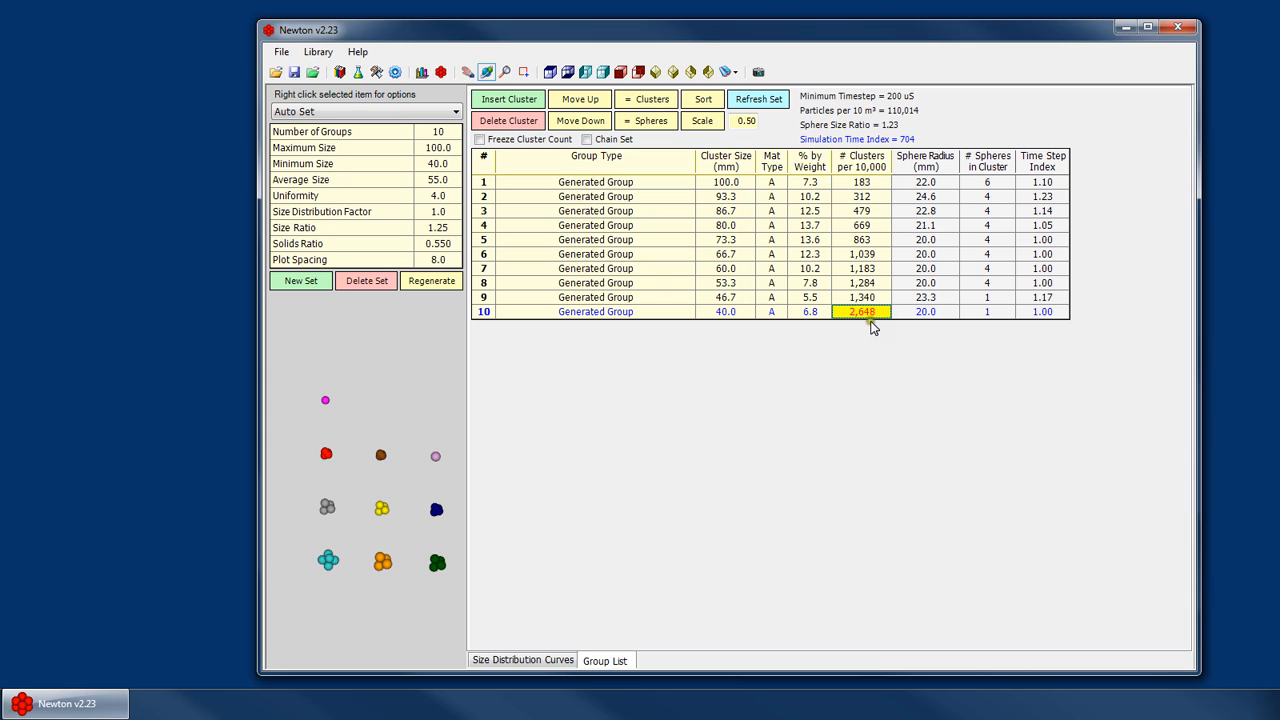
pyautogui.click(523, 660)
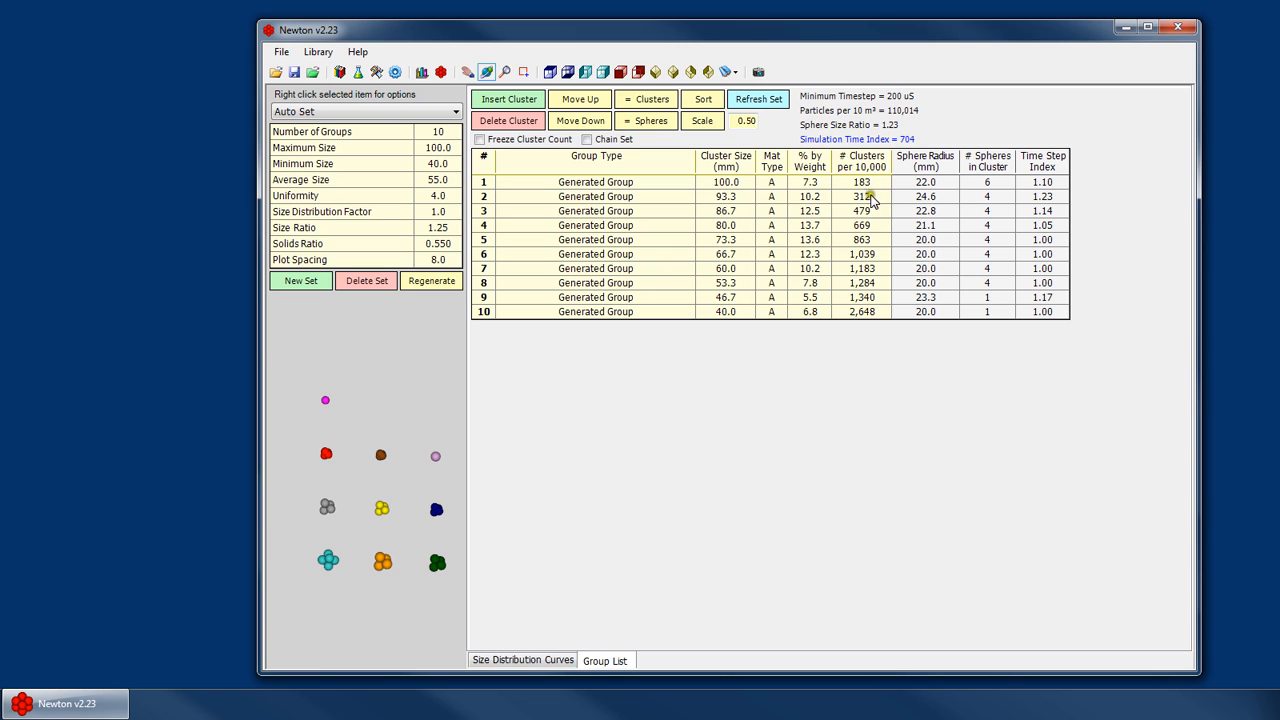
pyautogui.click(884, 198)
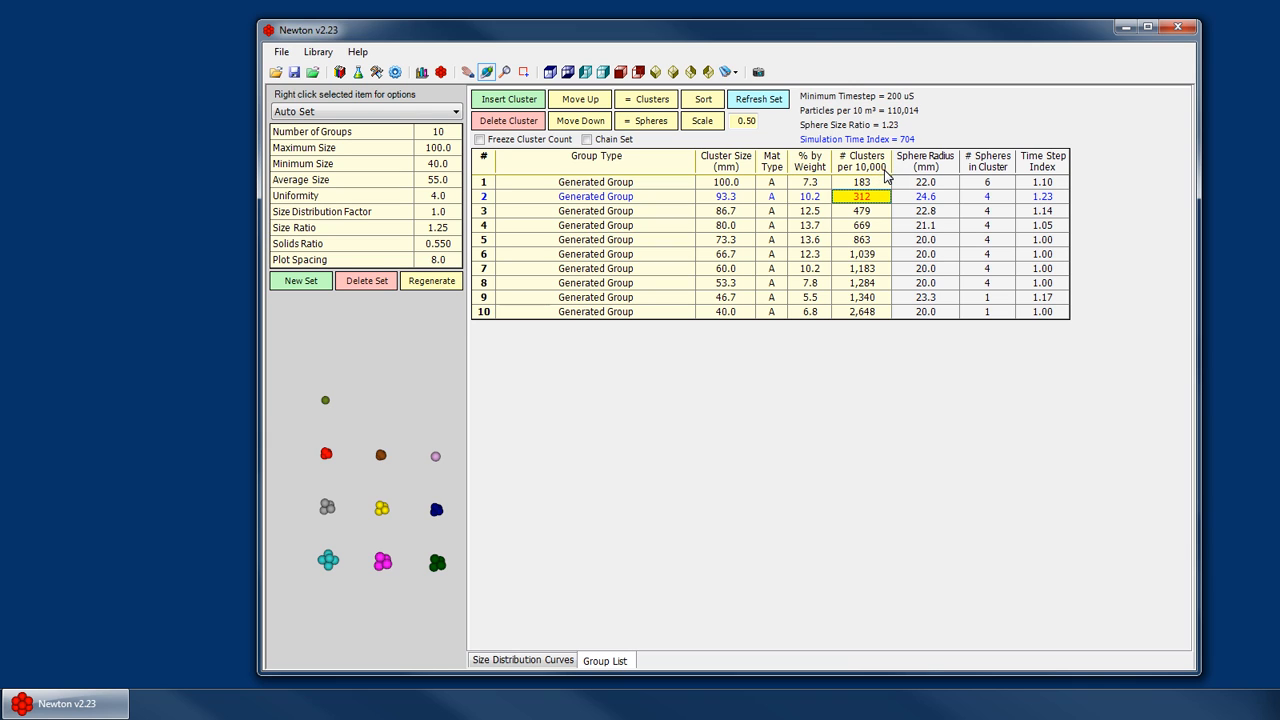
pyautogui.click(525, 660)
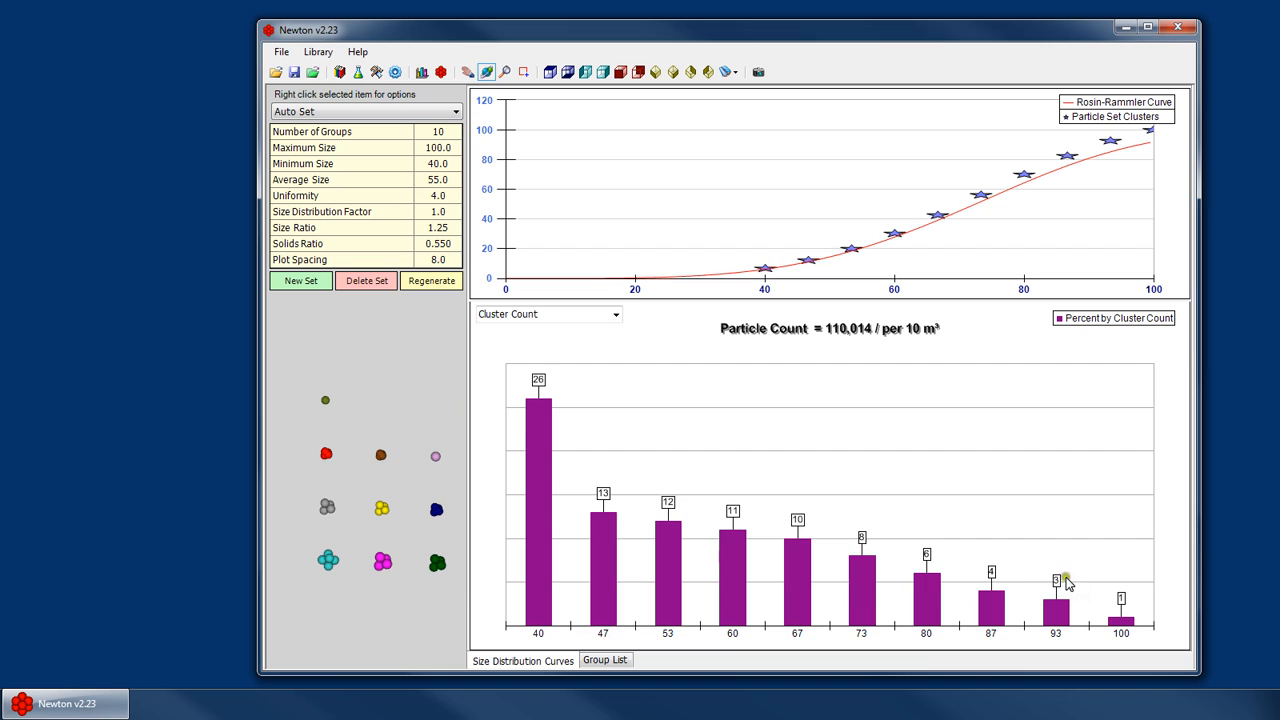
pyautogui.click(619, 661)
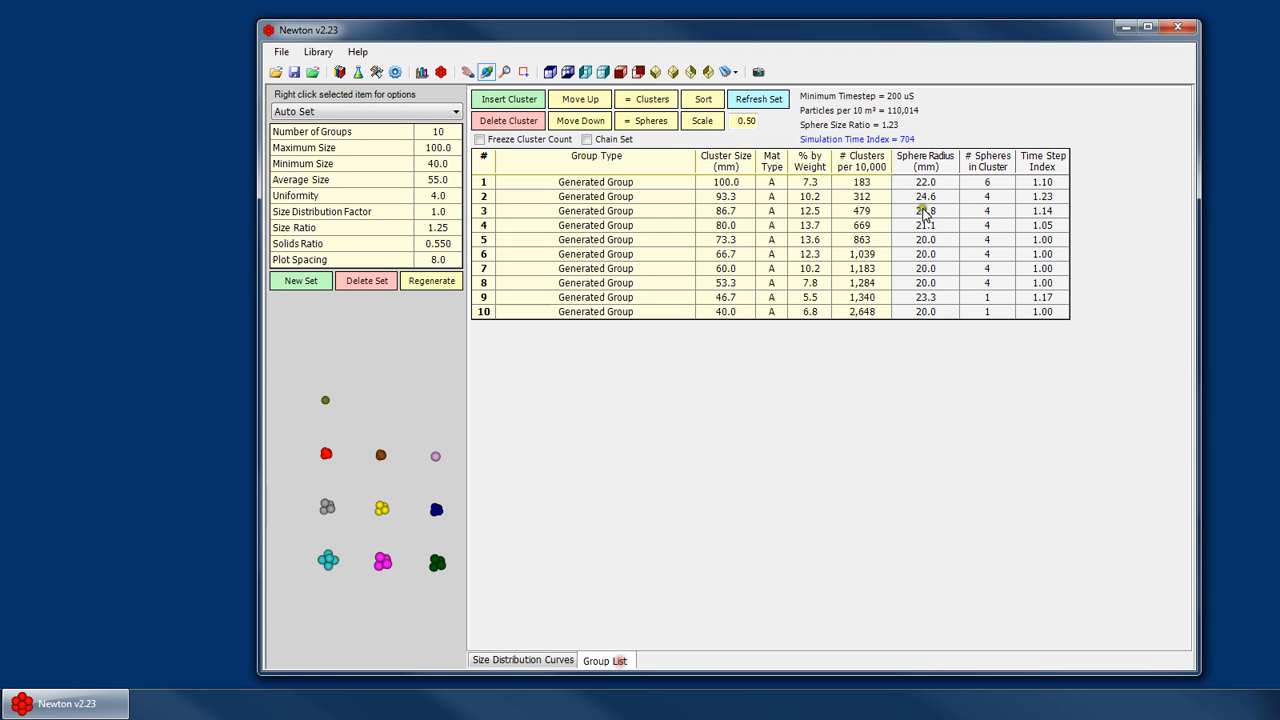
pyautogui.click(564, 662)
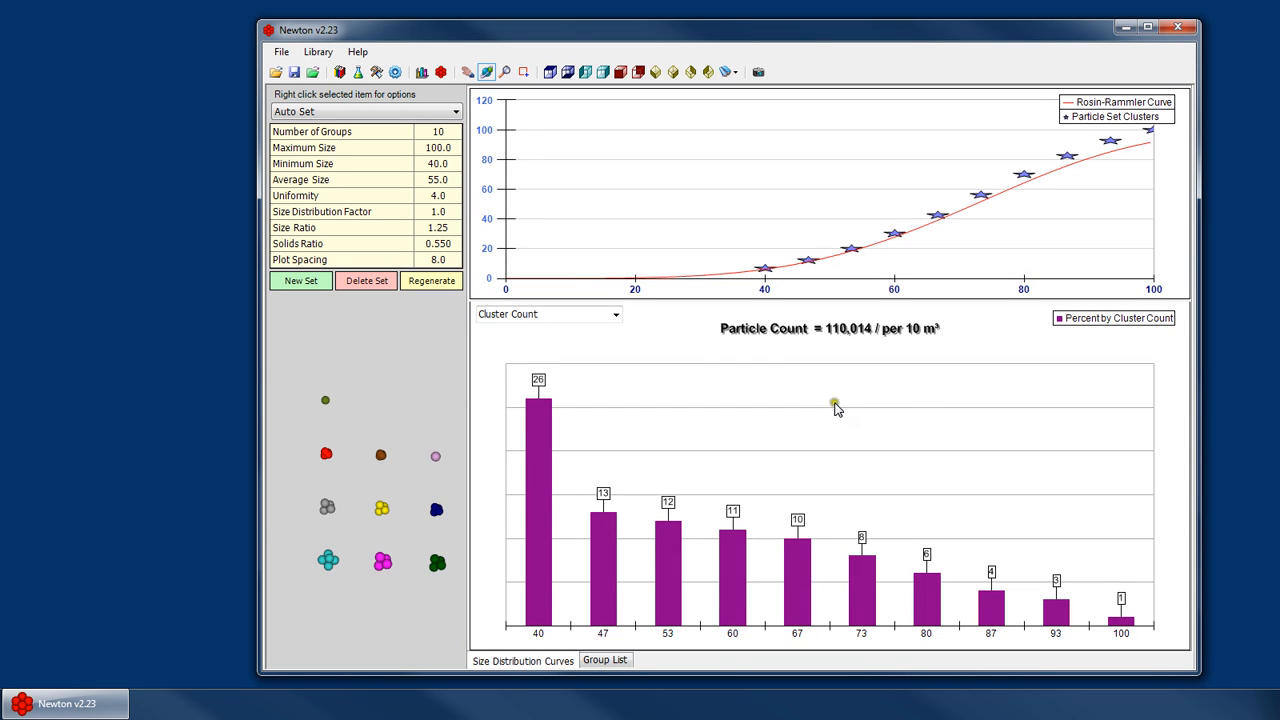
# - Show the bar chart as Percent Weight & Particle Count
pyautogui.click(616, 314)
pyautogui.click(538, 330)
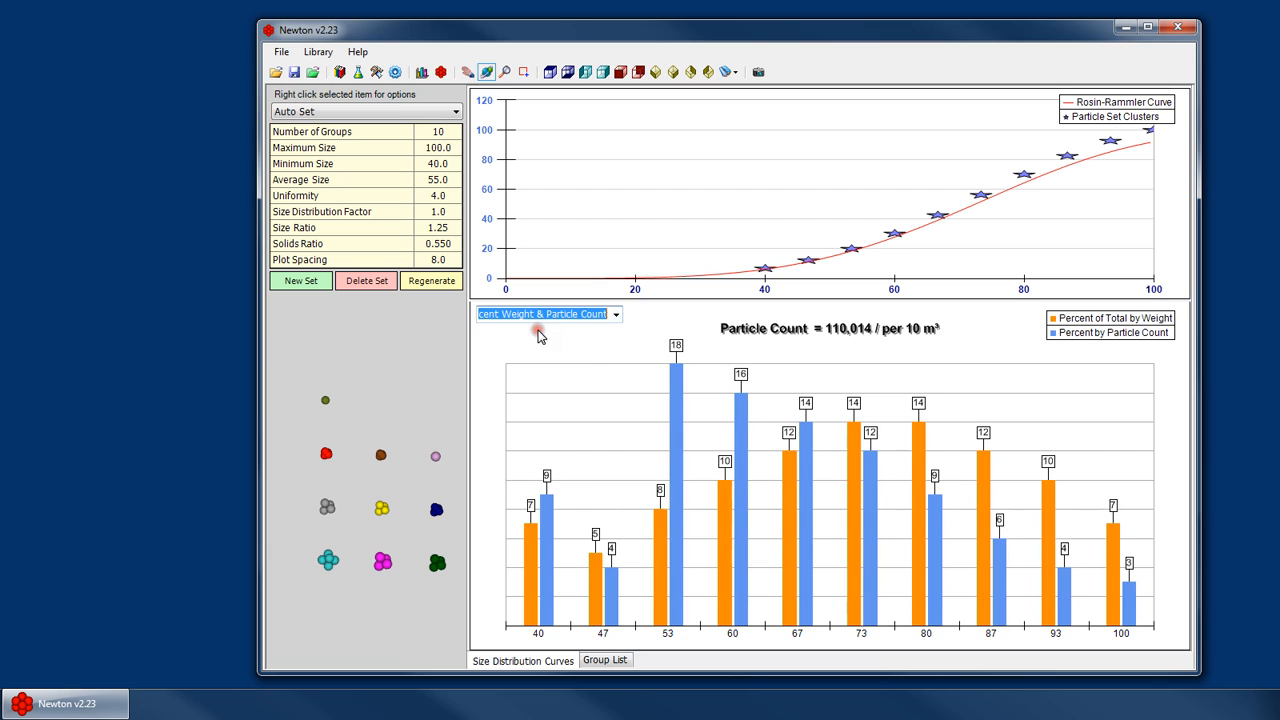
pyautogui.click(616, 314)
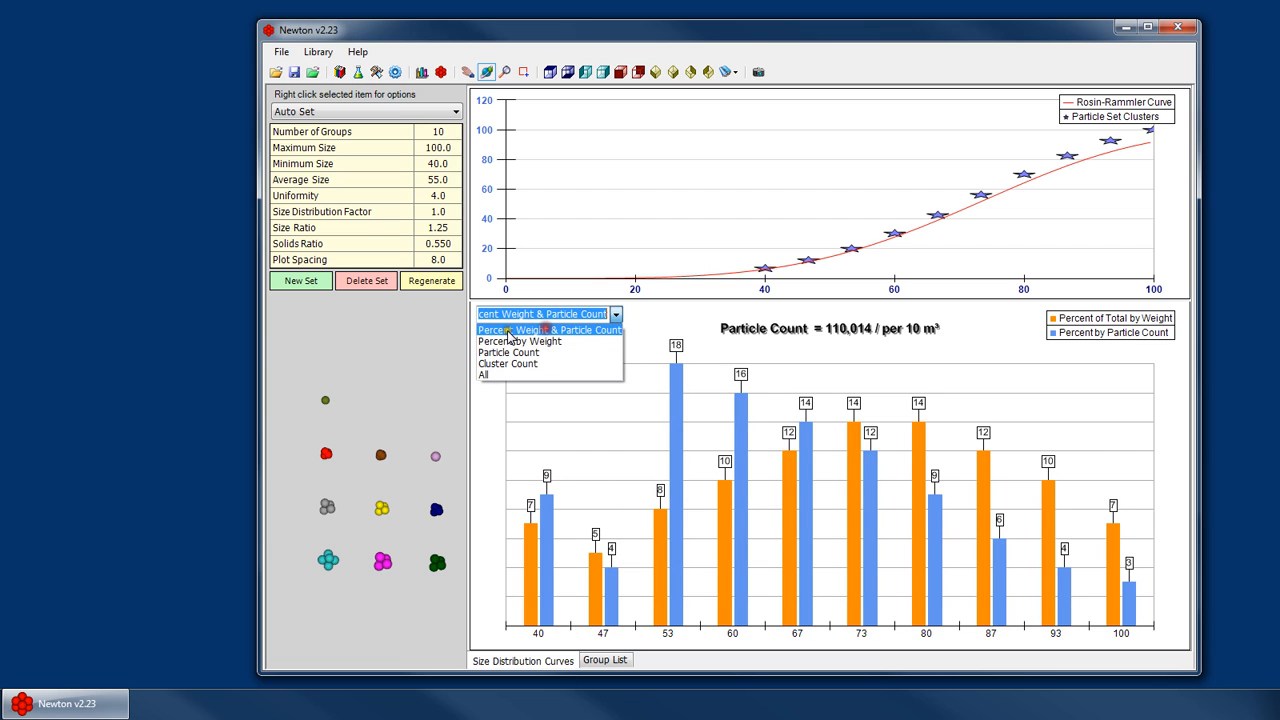
pyautogui.click(573, 330)
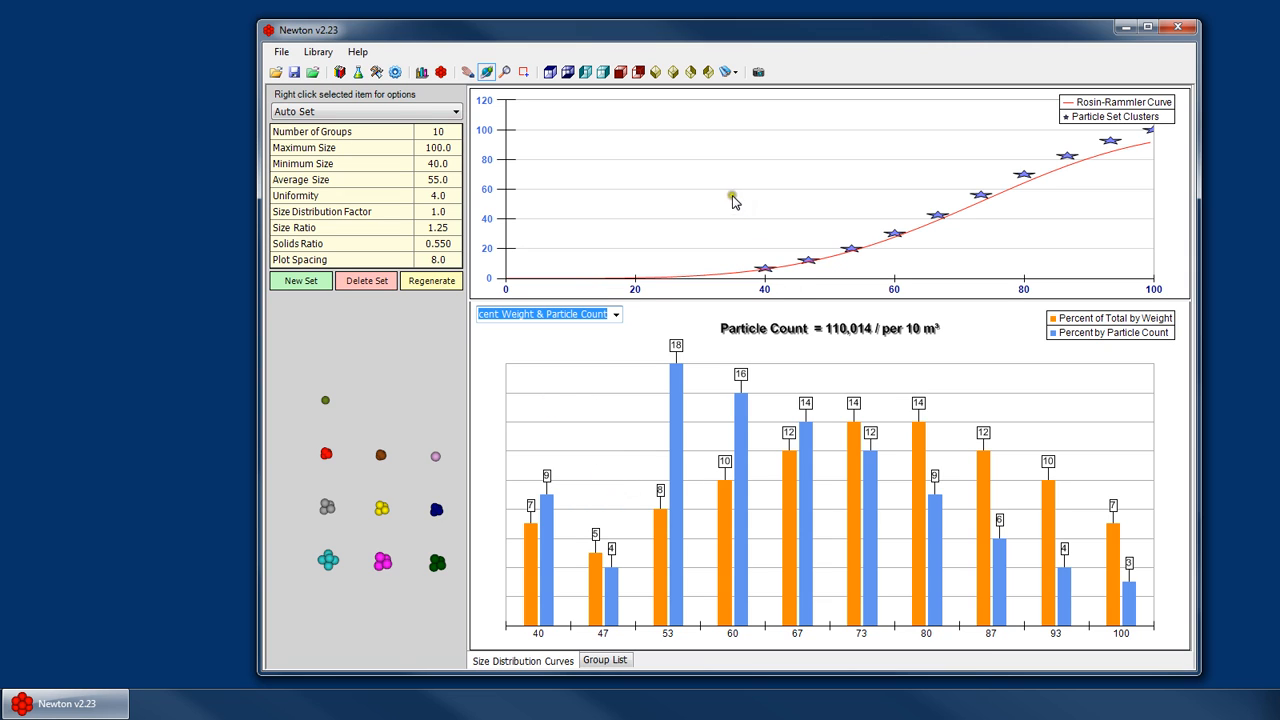
# - Set the Auto Set's number of groups to 20 and regenerate the set, confirming the overwrite and completion notice
pyautogui.click(437, 146)
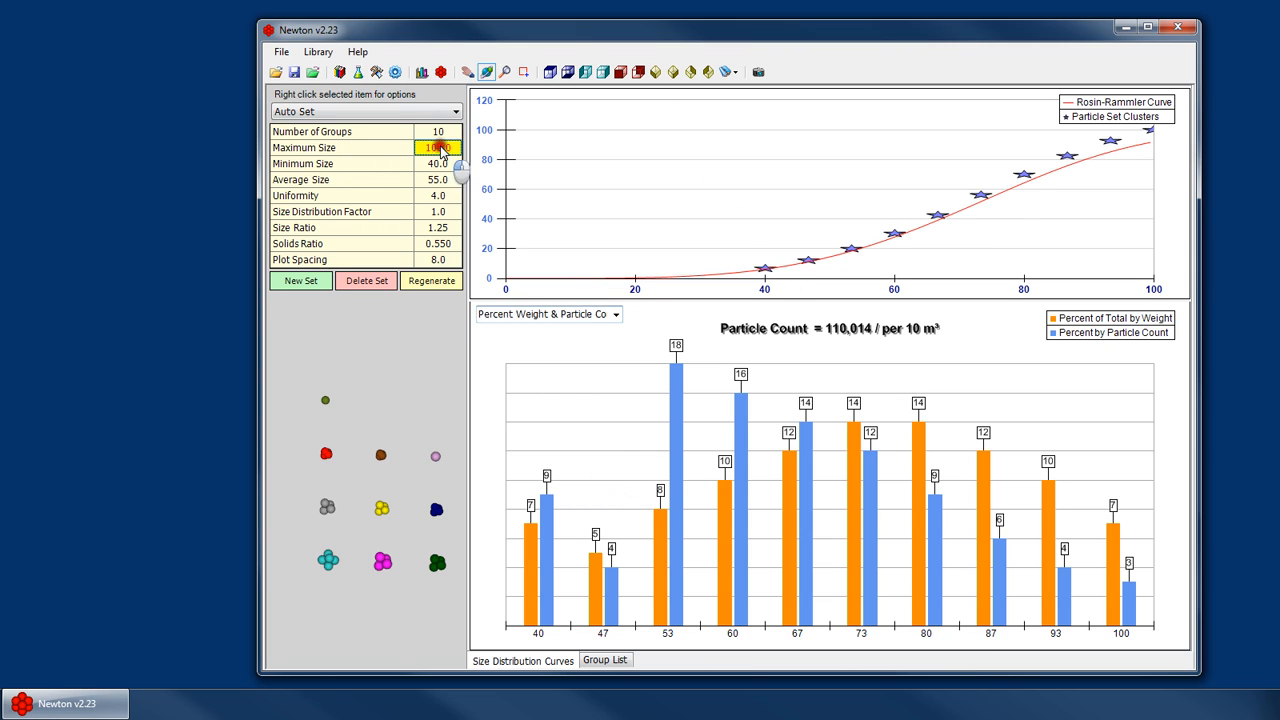
pyautogui.click(437, 132)
pyautogui.click(451, 198)
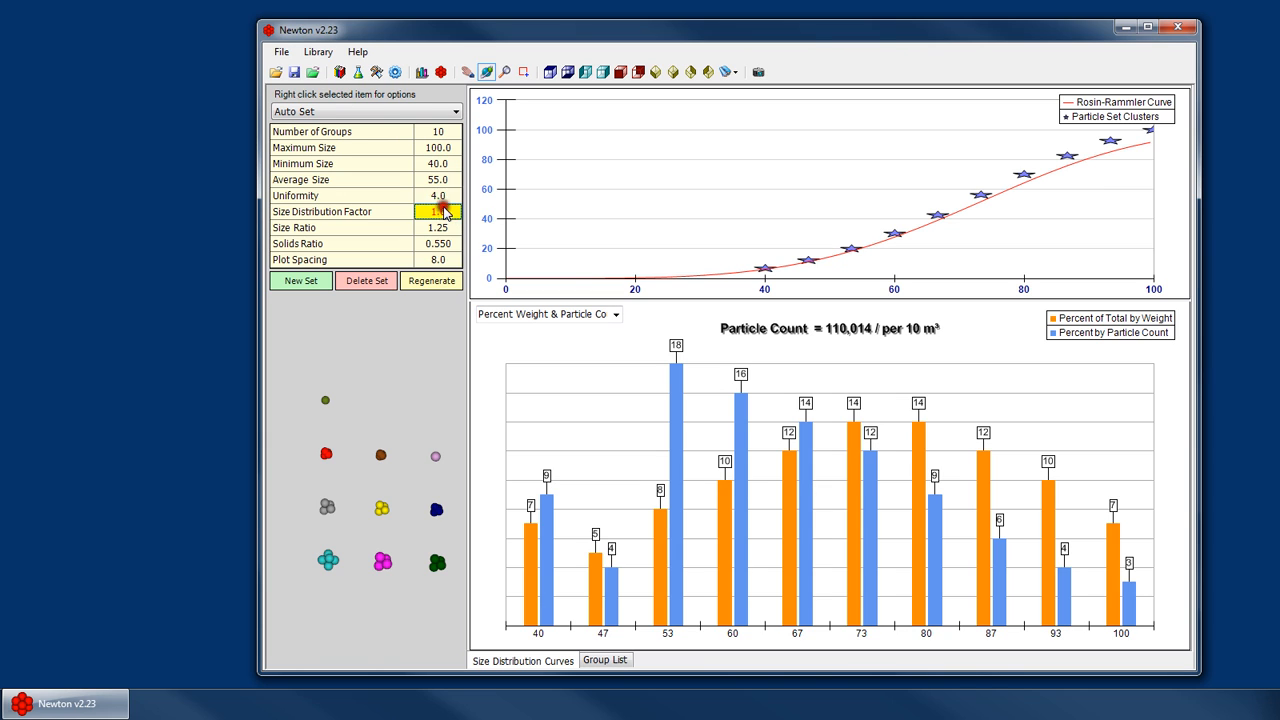
pyautogui.click(452, 132)
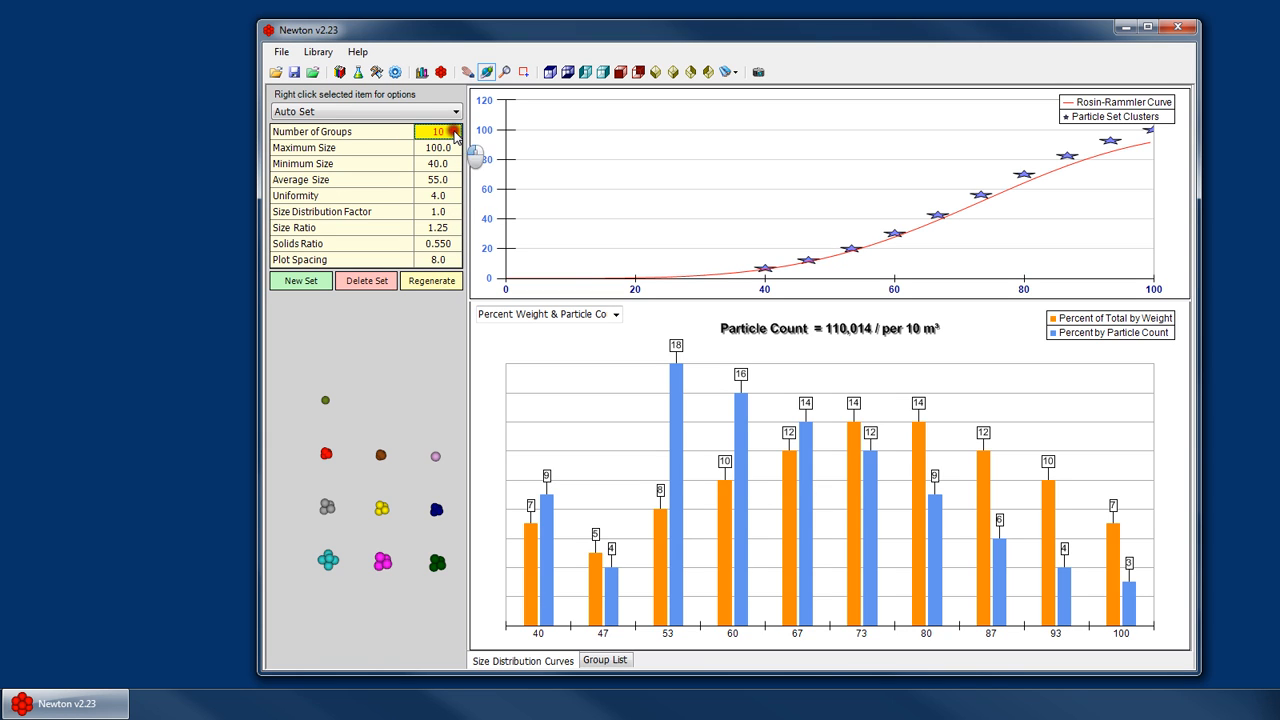
pyautogui.write('20')
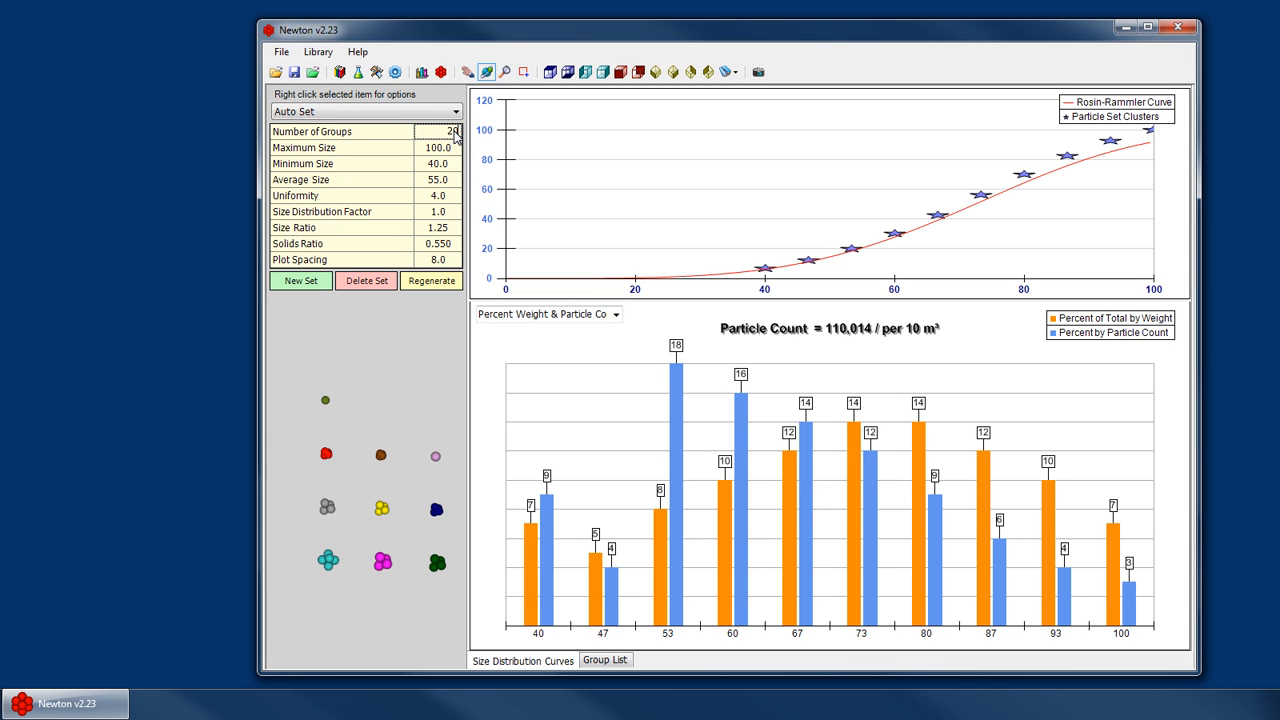
pyautogui.click(450, 198)
pyautogui.click(431, 280)
pyautogui.click(833, 393)
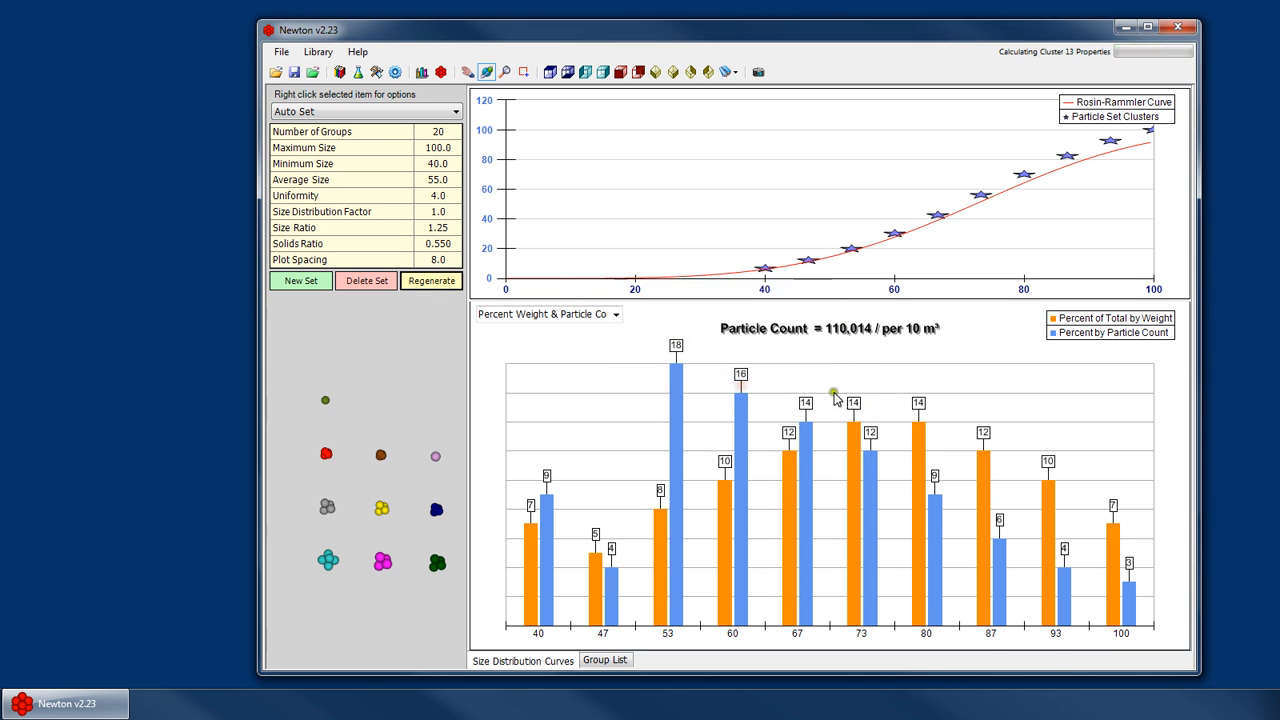
pyautogui.click(788, 385)
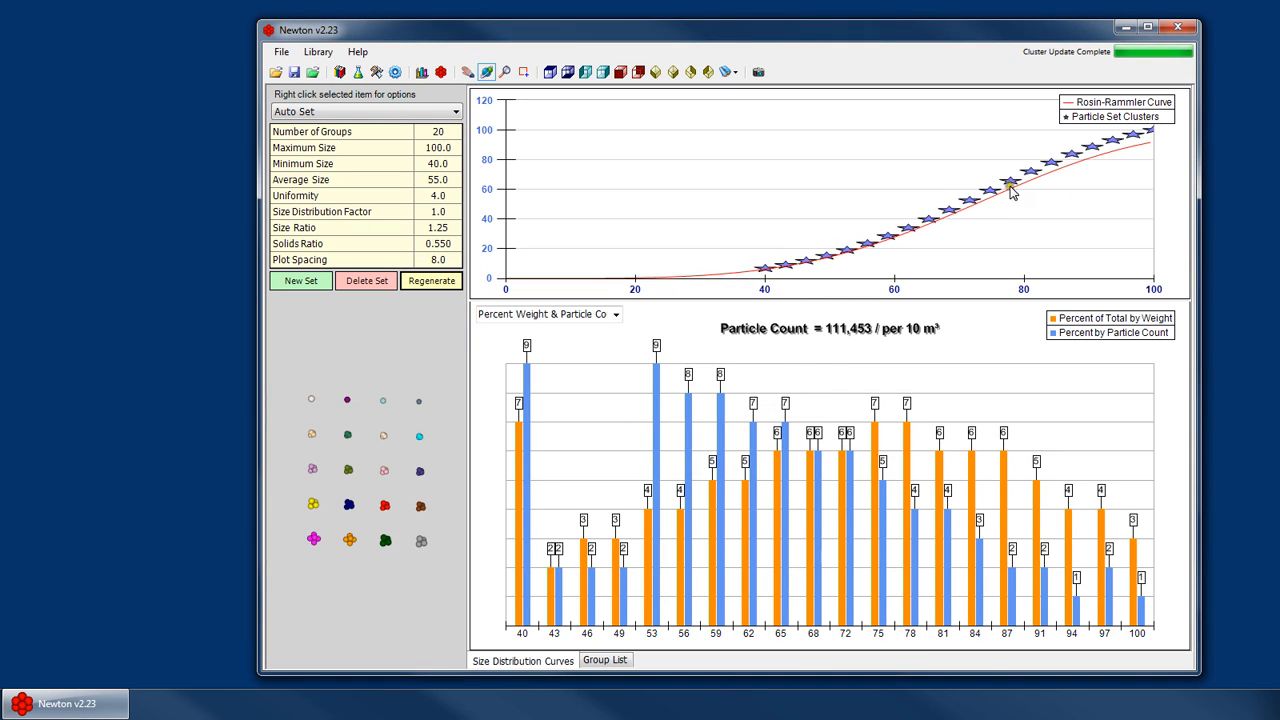
# - Set the uniformity to 1.0 and regenerate the particle set, confirming the overwrite and completion notice
pyautogui.click(445, 196)
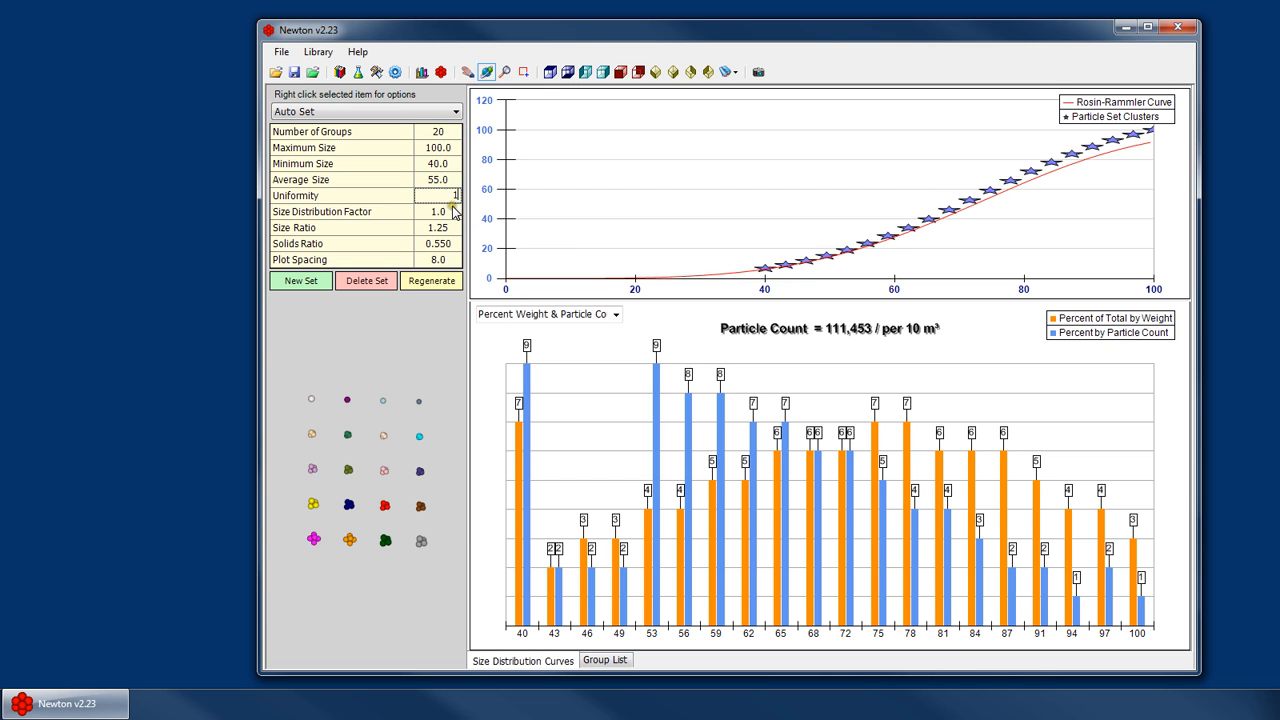
pyautogui.click(432, 281)
pyautogui.click(736, 387)
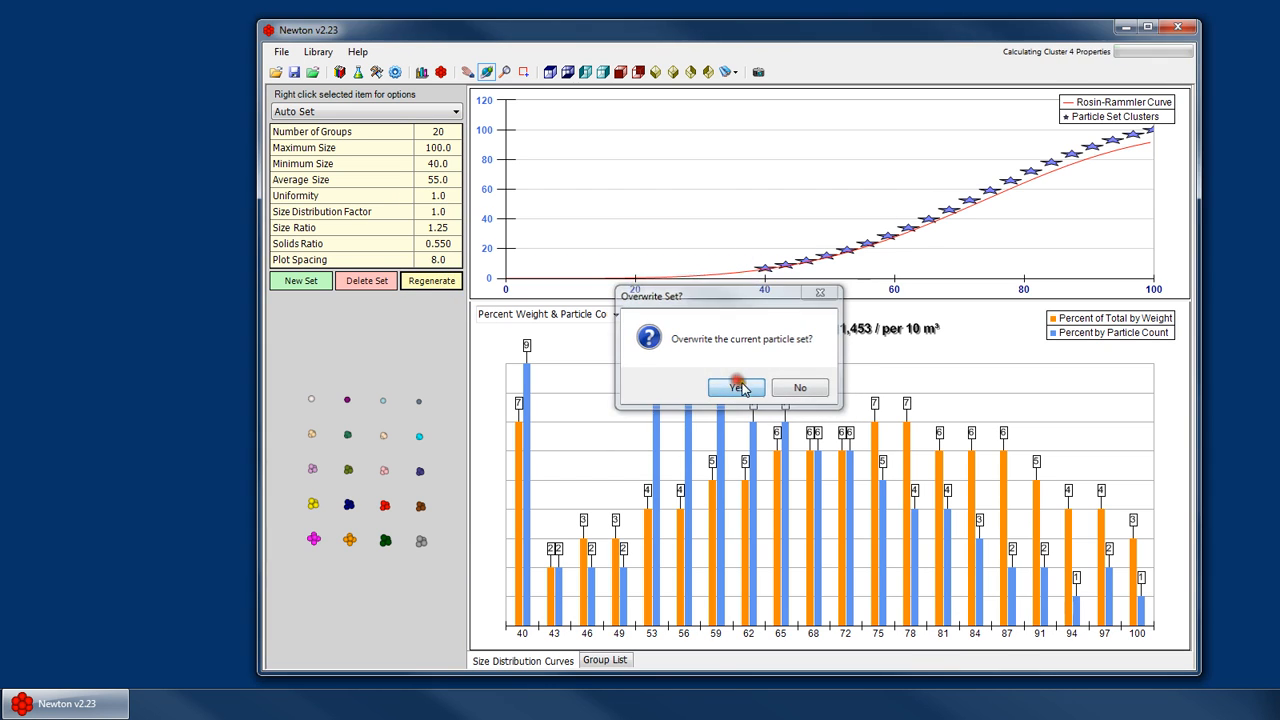
pyautogui.click(783, 390)
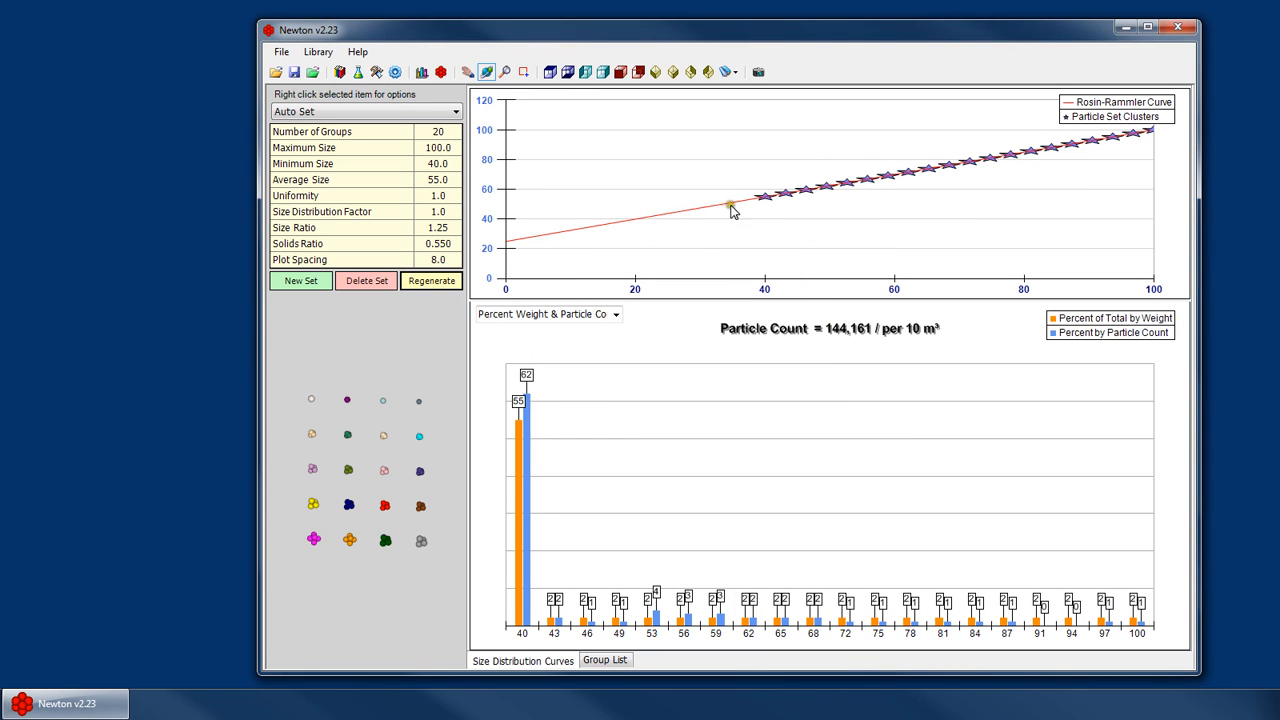
# - Set the uniformity to 10.0 and regenerate the particle set, confirming the overwrite and completion notice
pyautogui.click(432, 195)
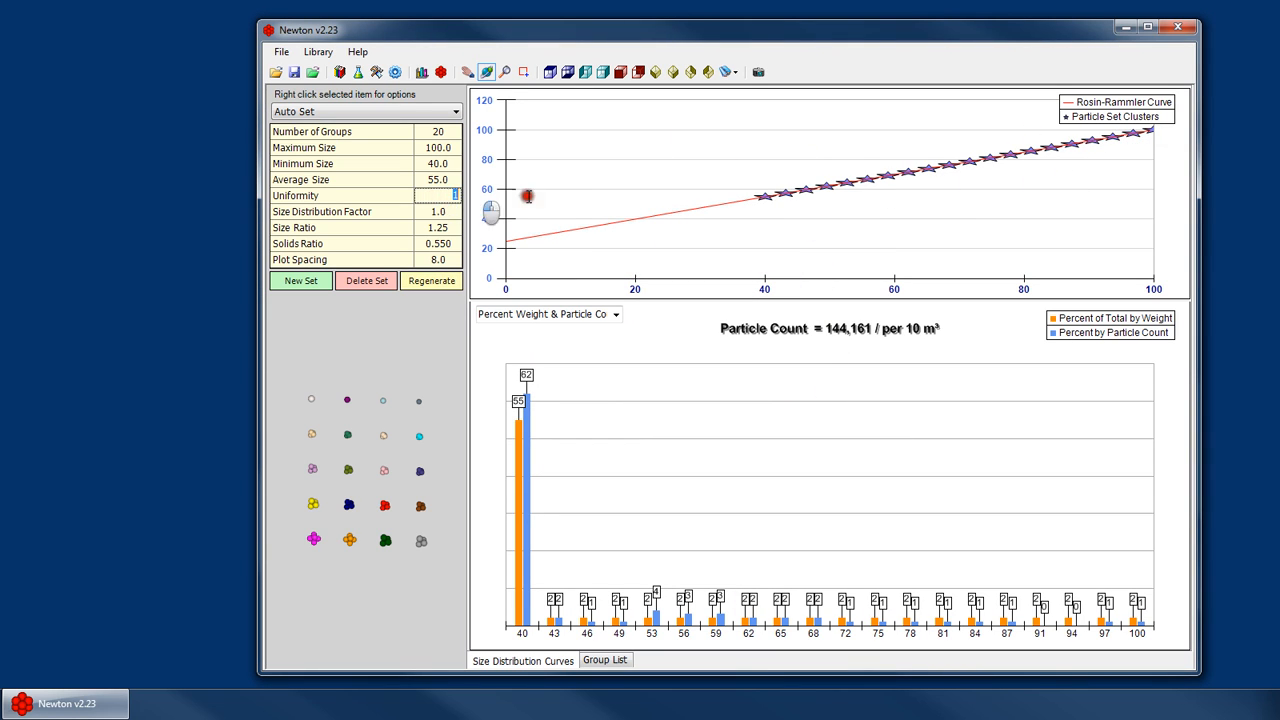
pyautogui.click(430, 280)
pyautogui.click(746, 390)
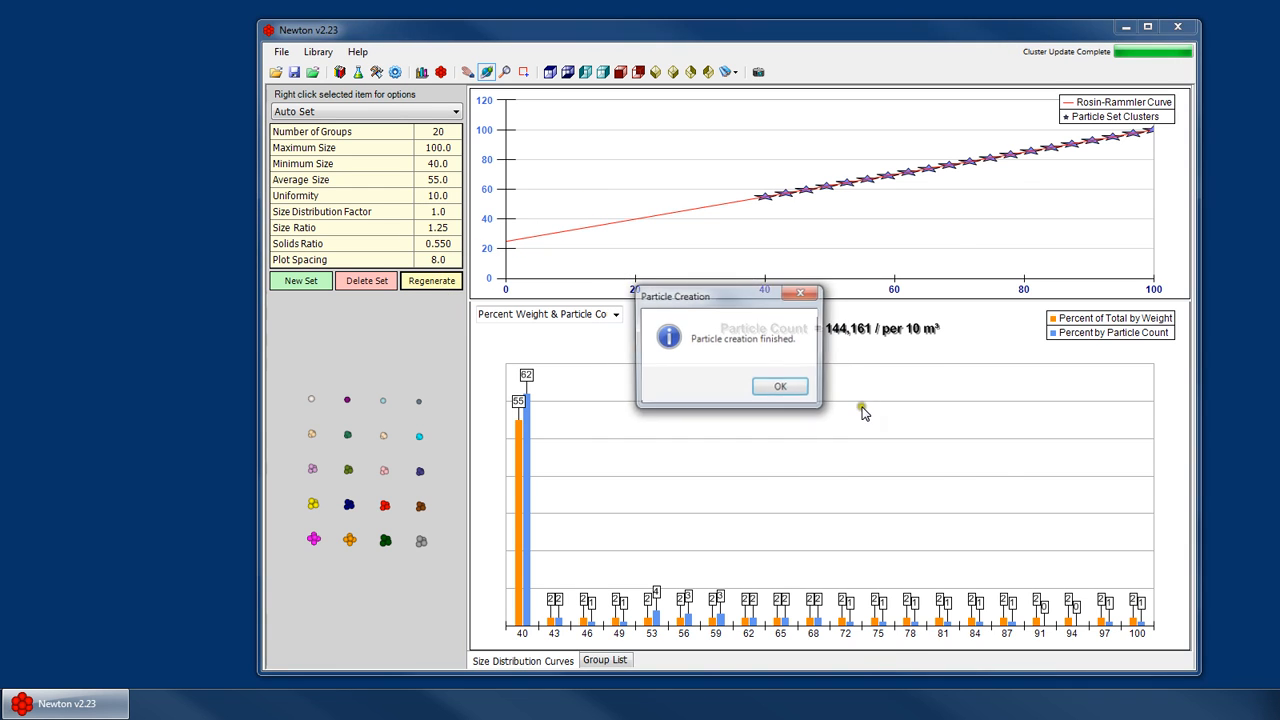
pyautogui.click(774, 389)
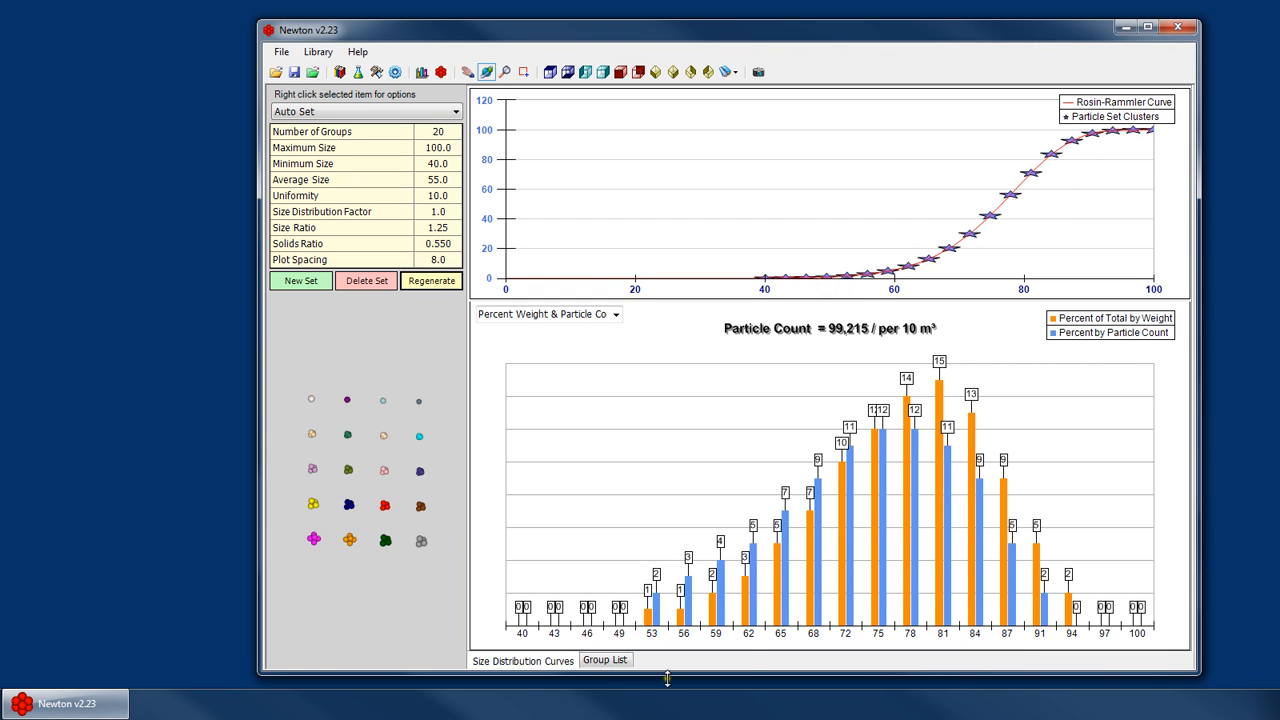
# - Review the 20 regenerated groups' cluster sizes, weight percentages and cluster counts in the group list
pyautogui.click(605, 660)
pyautogui.click(862, 196)
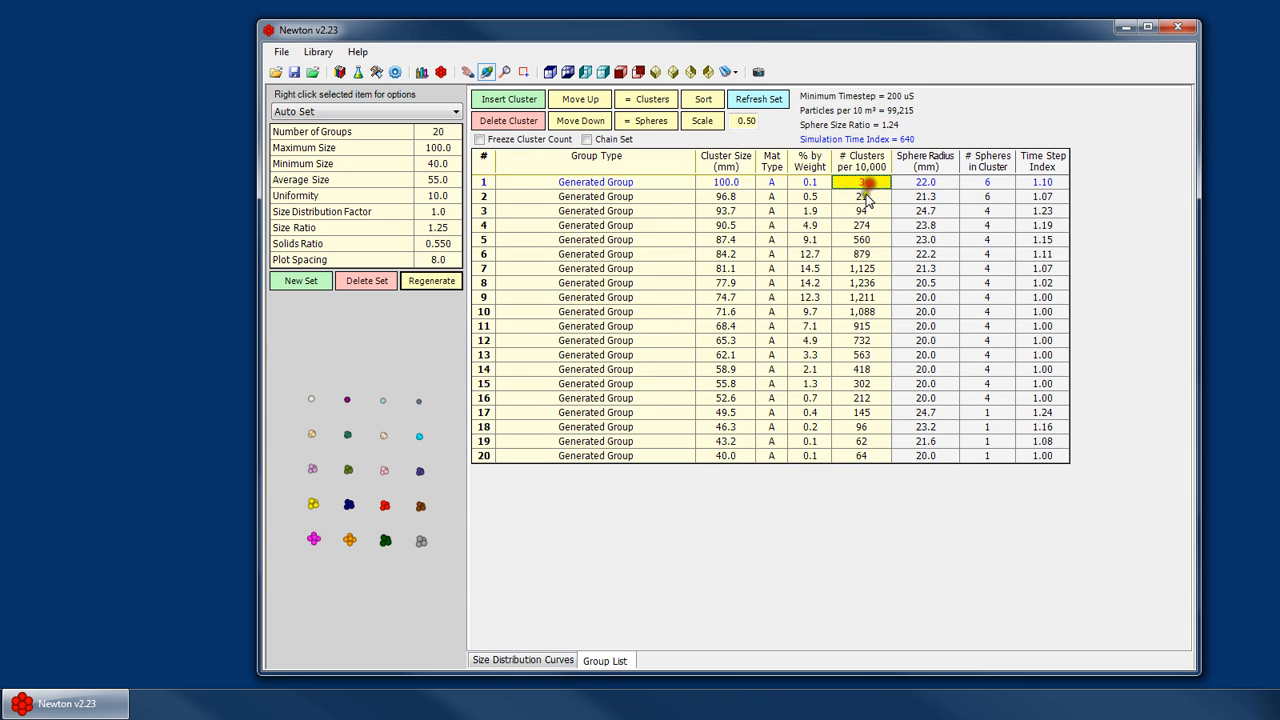
pyautogui.click(866, 455)
pyautogui.click(864, 428)
pyautogui.click(861, 183)
pyautogui.click(804, 185)
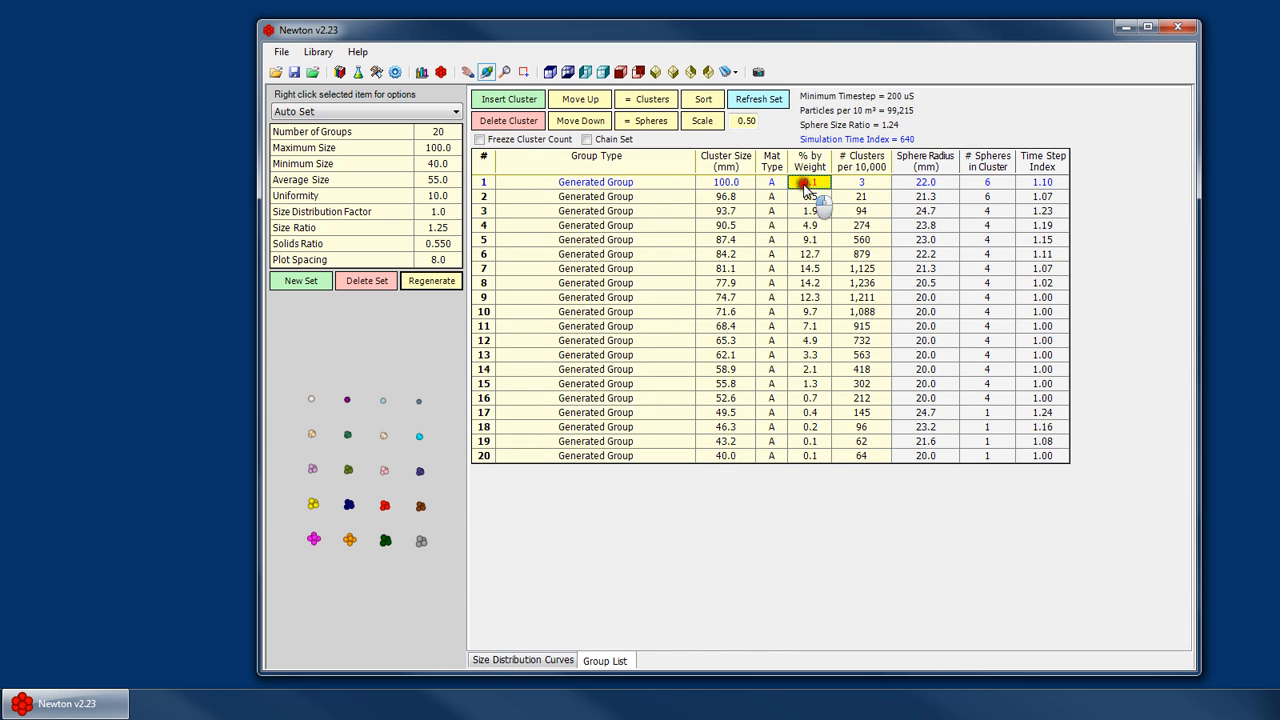
pyautogui.click(812, 455)
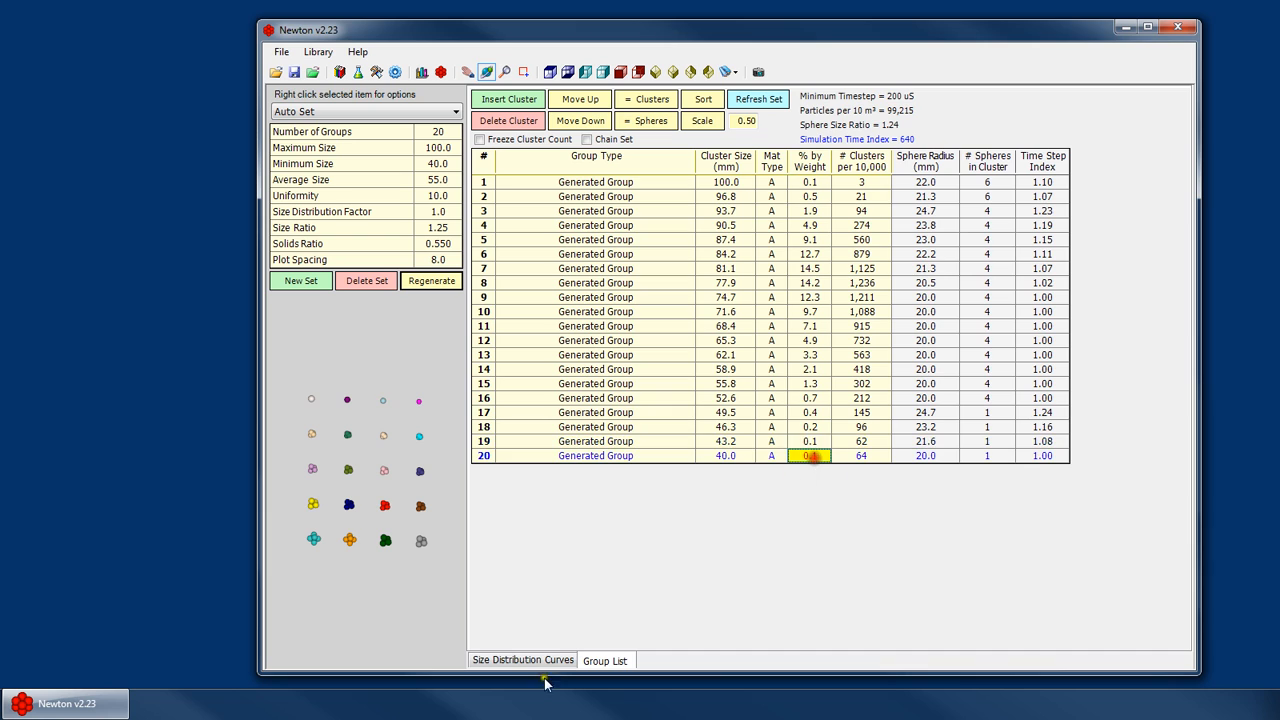
pyautogui.click(524, 661)
# - Set the uniformity to 6 and regenerate the particle set, confirming the overwrite and completion notice
pyautogui.click(449, 195)
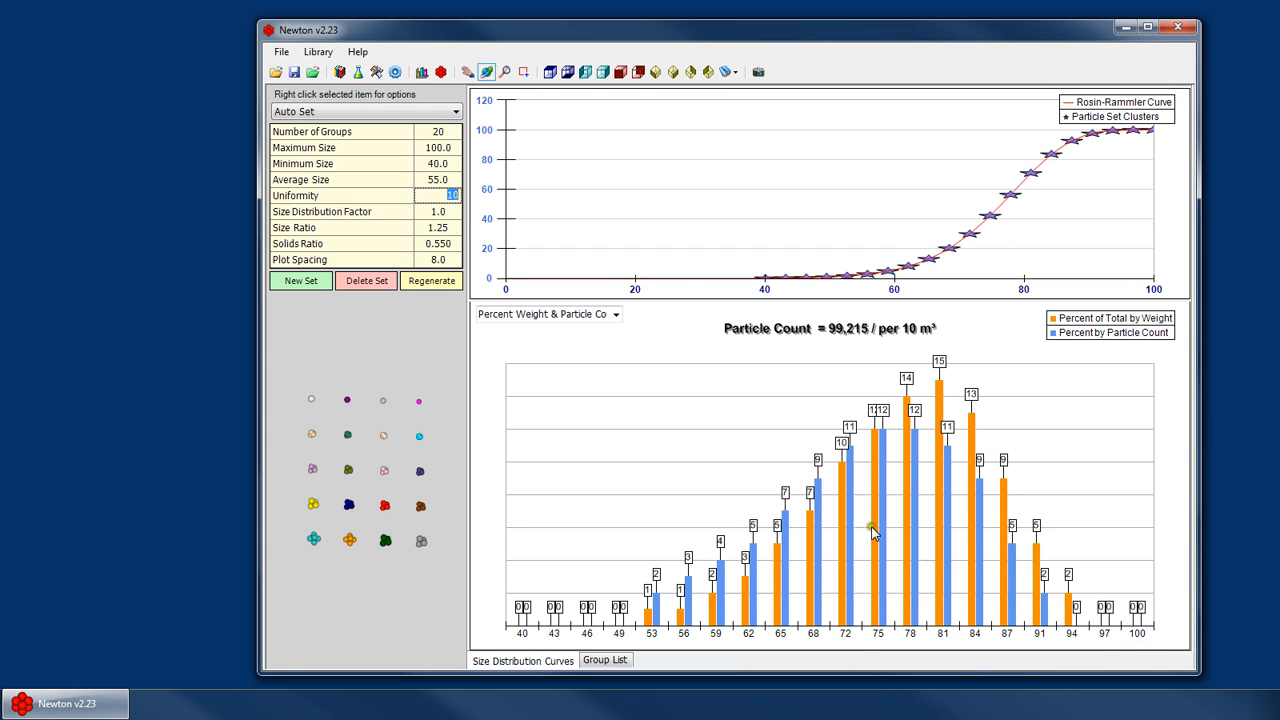
pyautogui.write('6.')
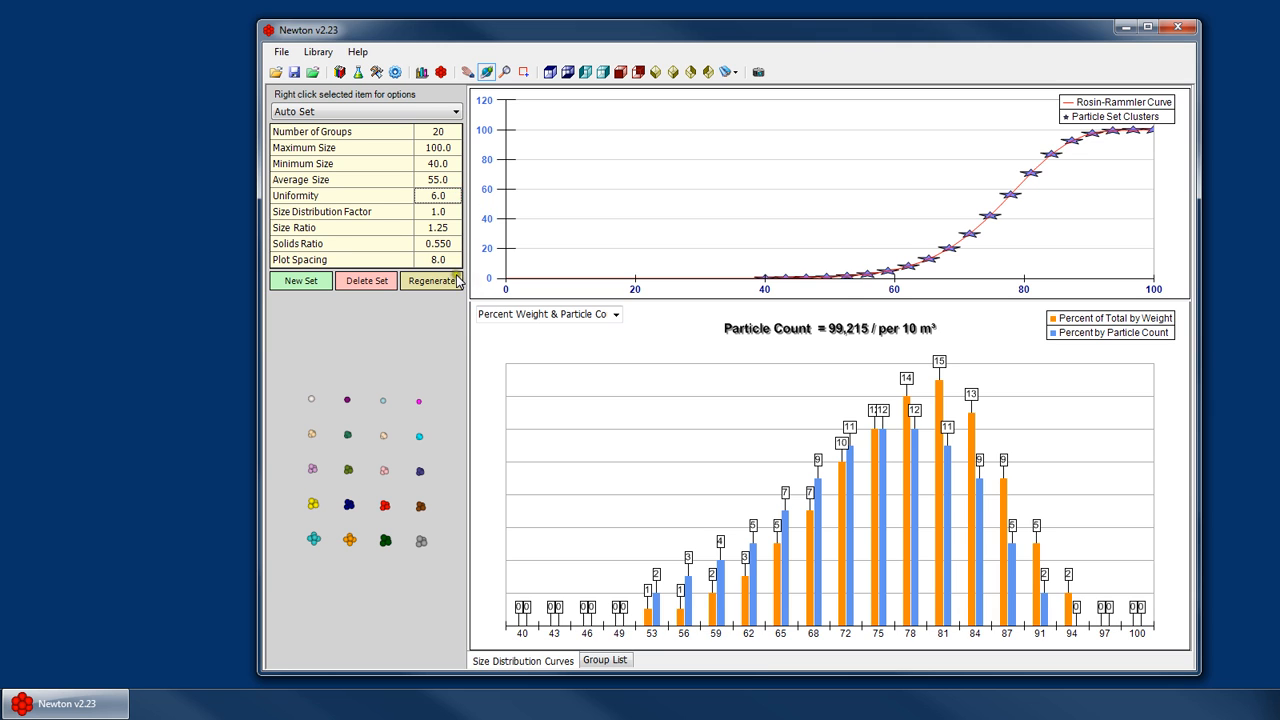
pyautogui.click(432, 280)
pyautogui.click(806, 384)
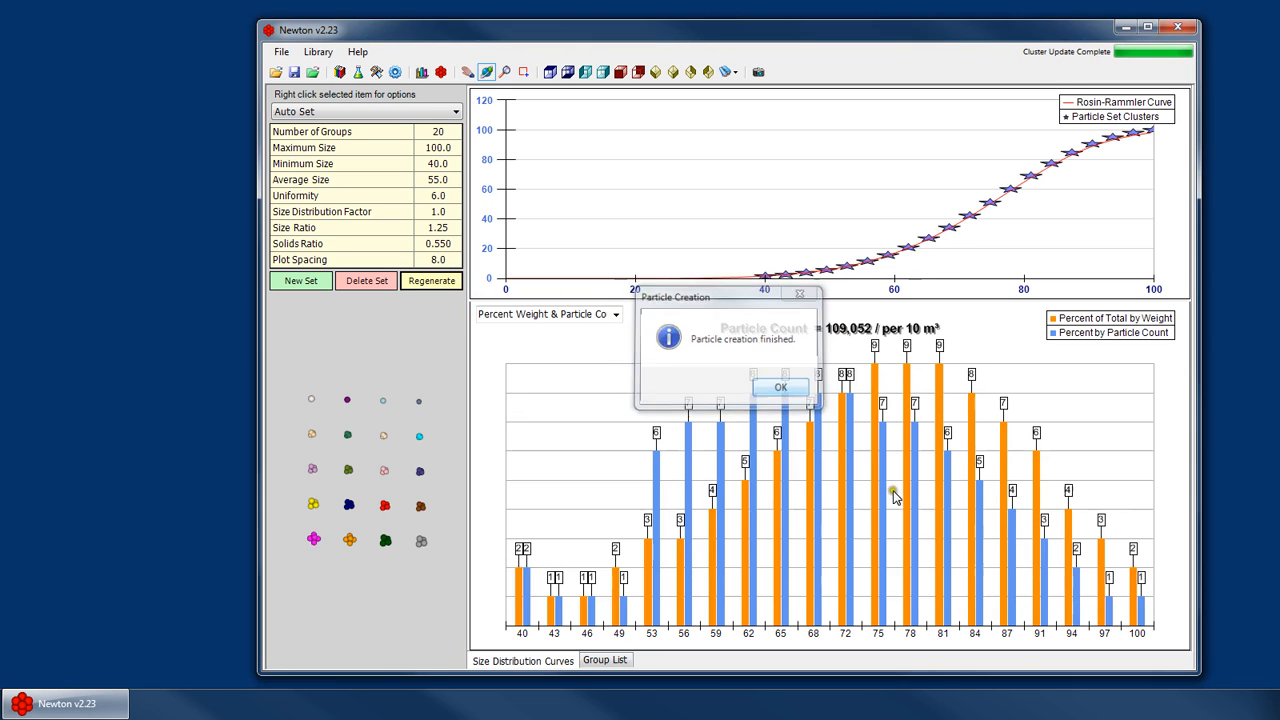
pyautogui.click(808, 386)
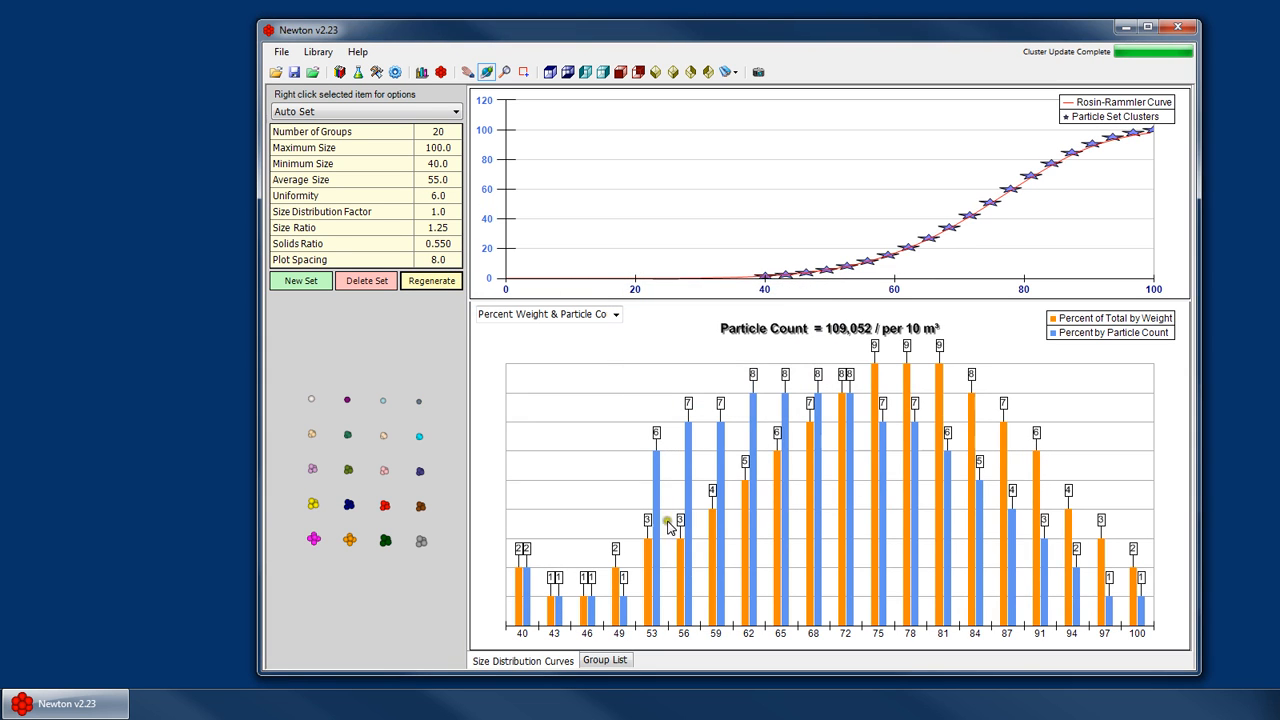
# - Set the uniformity to 3.0 and regenerate the particle set, confirming the overwrite and completion notice
pyautogui.doubleClick(448, 196)
pyautogui.write('3')
pyautogui.click(432, 280)
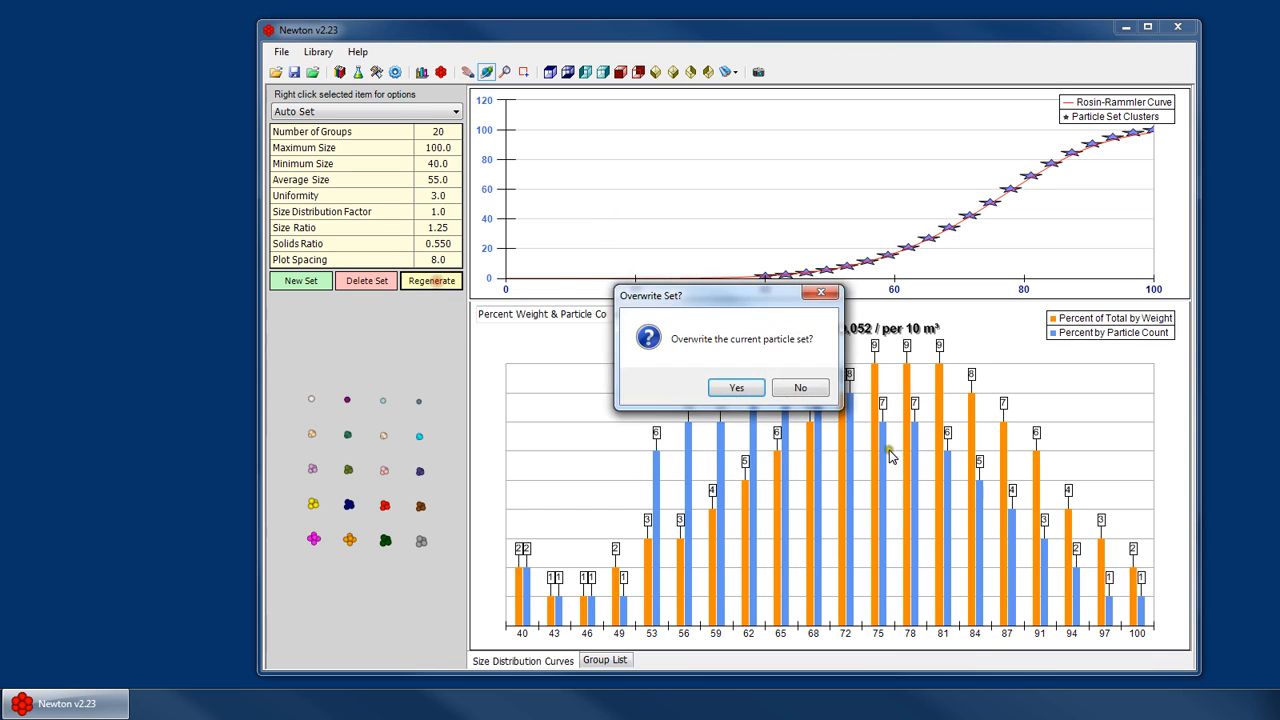
pyautogui.press('Return')
pyautogui.press('Return')
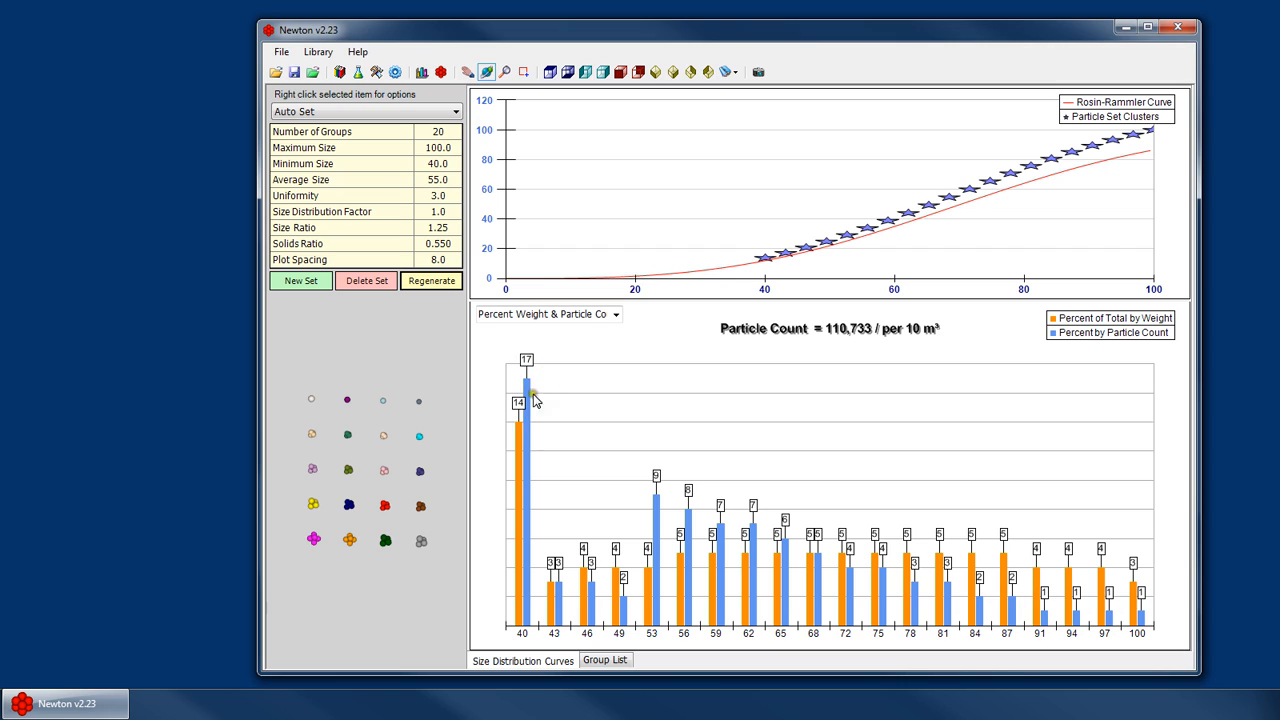
# - Set the uniformity to 4.0
pyautogui.doubleClick(448, 195)
pyautogui.write('4')
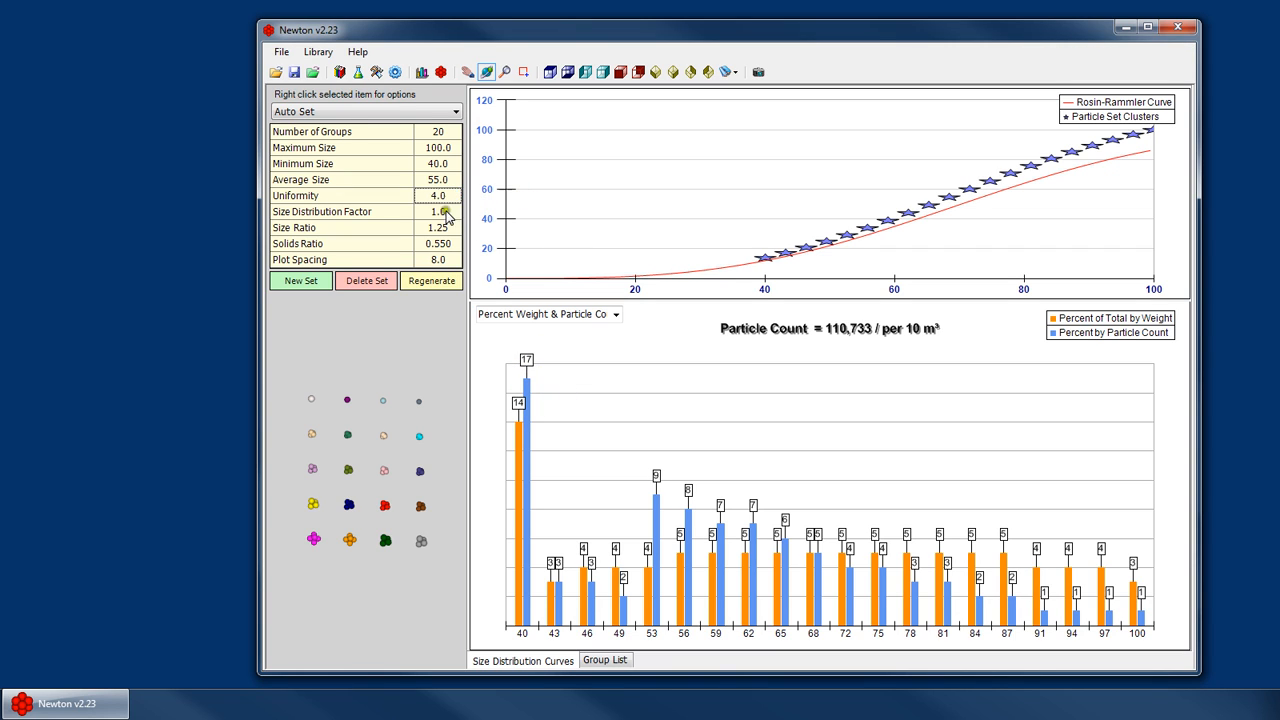
pyautogui.click(445, 213)
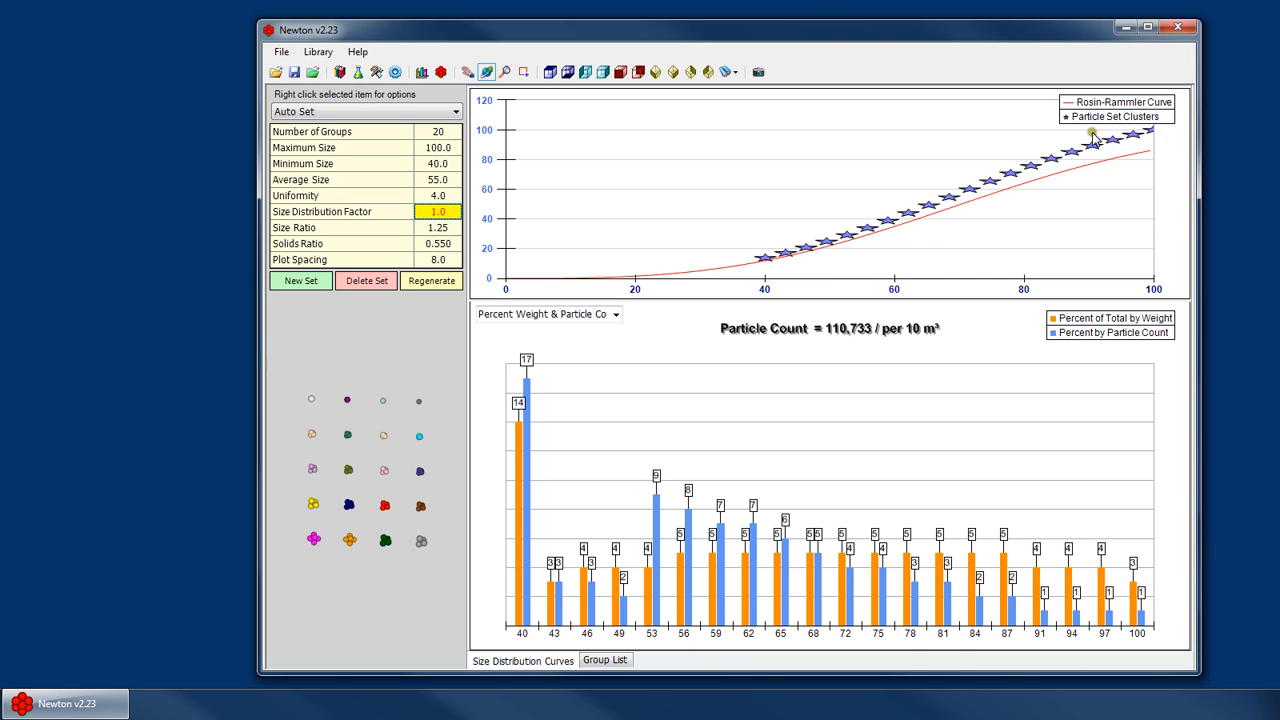
# - Set the size distribution factor to 0.5 and regenerate the particle set, confirming the overwrite
pyautogui.write('0')
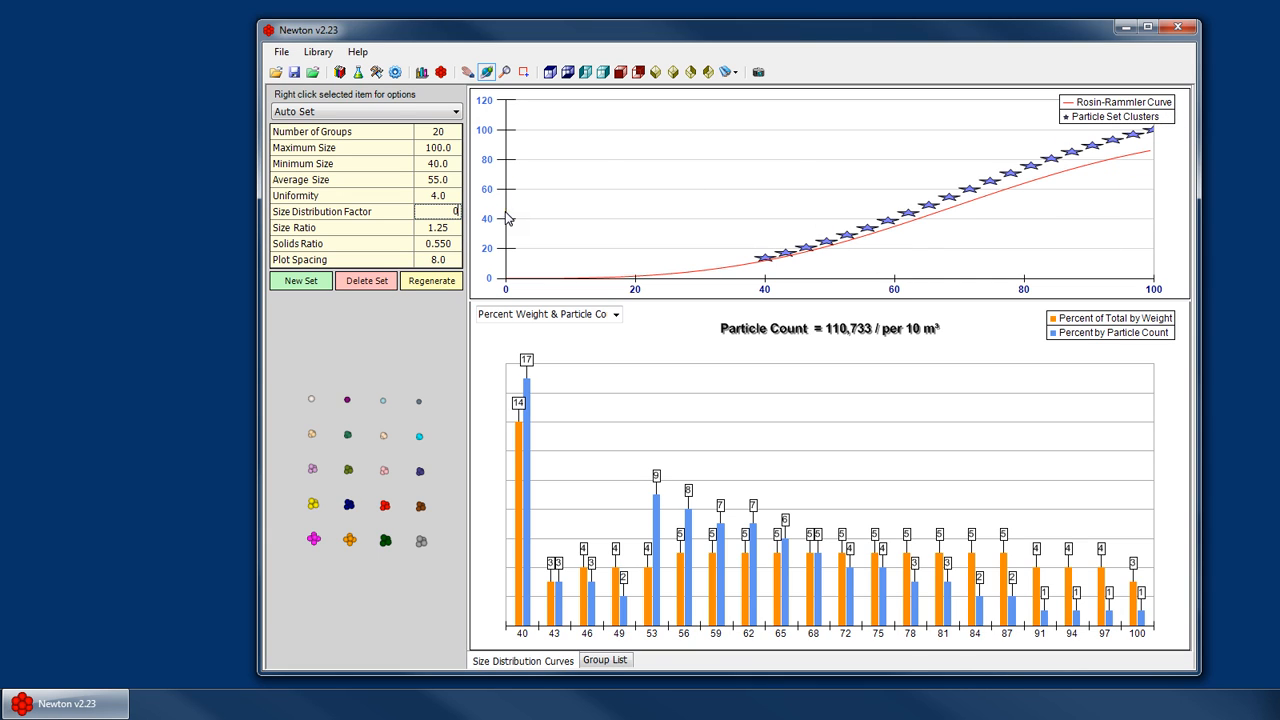
pyautogui.write('.5')
pyautogui.press('Escape')
pyautogui.click(630, 221)
pyautogui.write('.5')
pyautogui.click(430, 281)
pyautogui.click(740, 388)
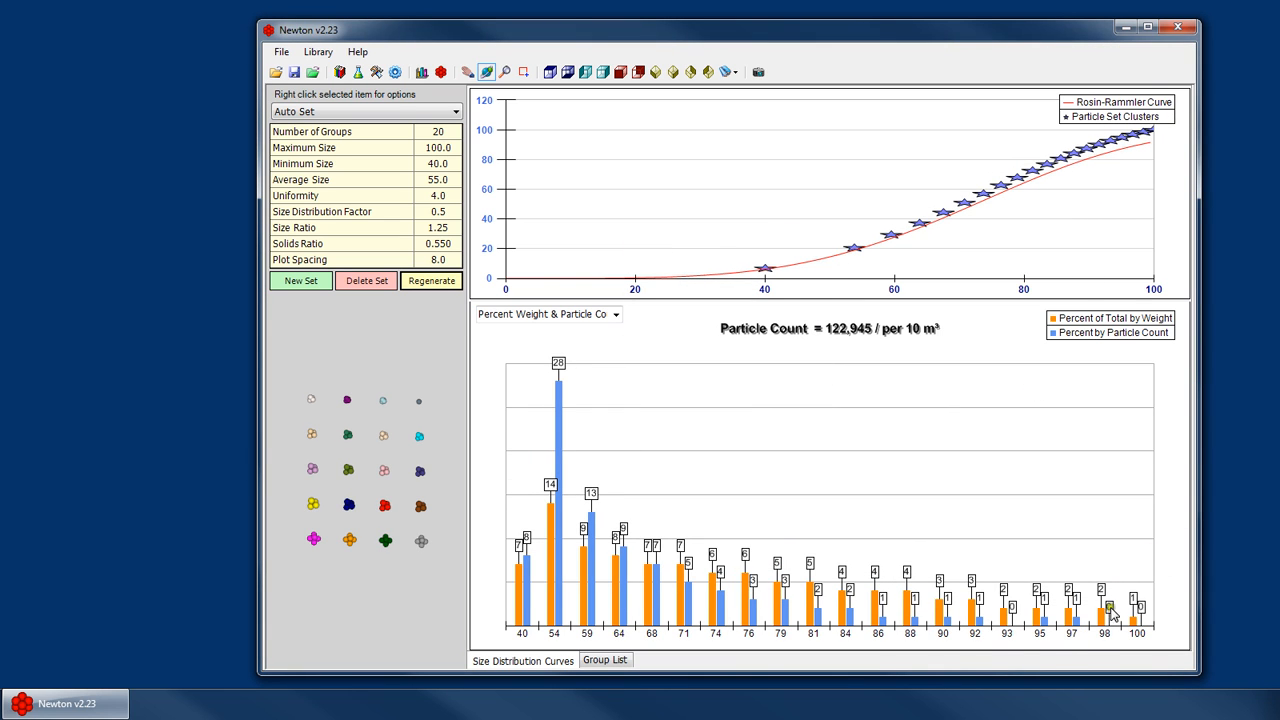
# - Inspect the regenerated groups' cluster sizes in the group list, then return to the size distribution curves
pyautogui.click(605, 660)
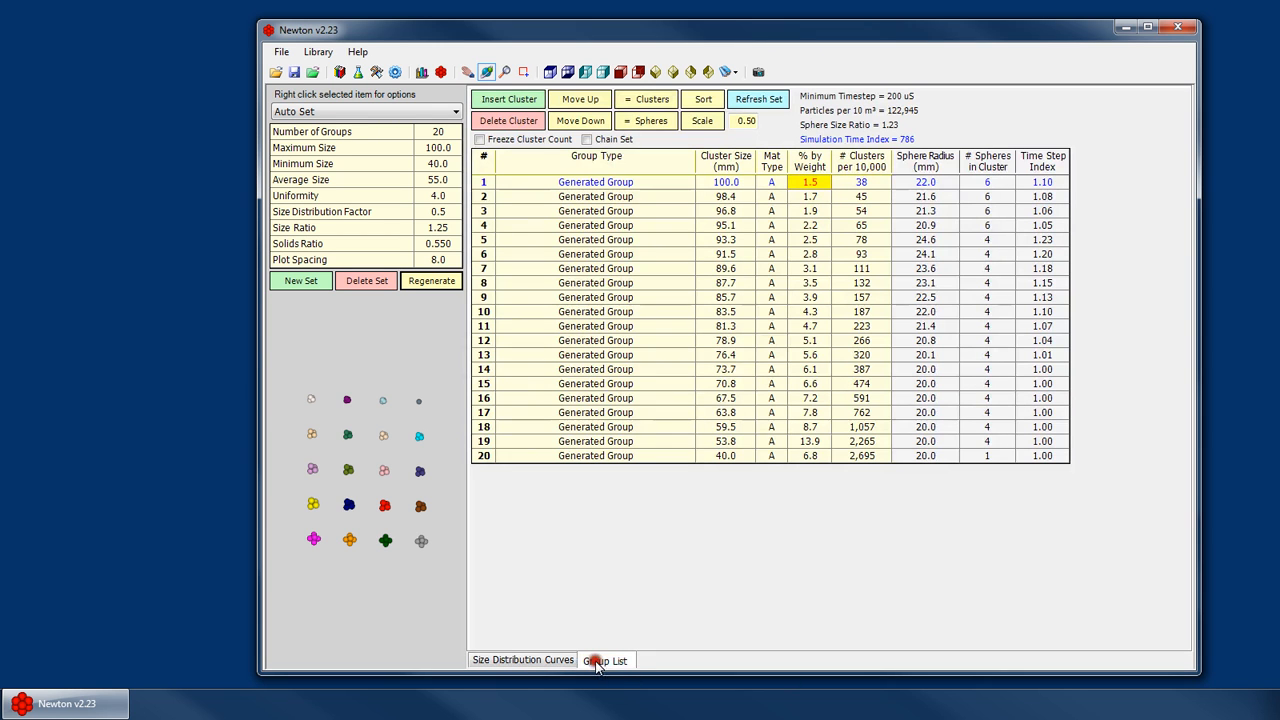
pyautogui.click(728, 182)
pyautogui.click(737, 310)
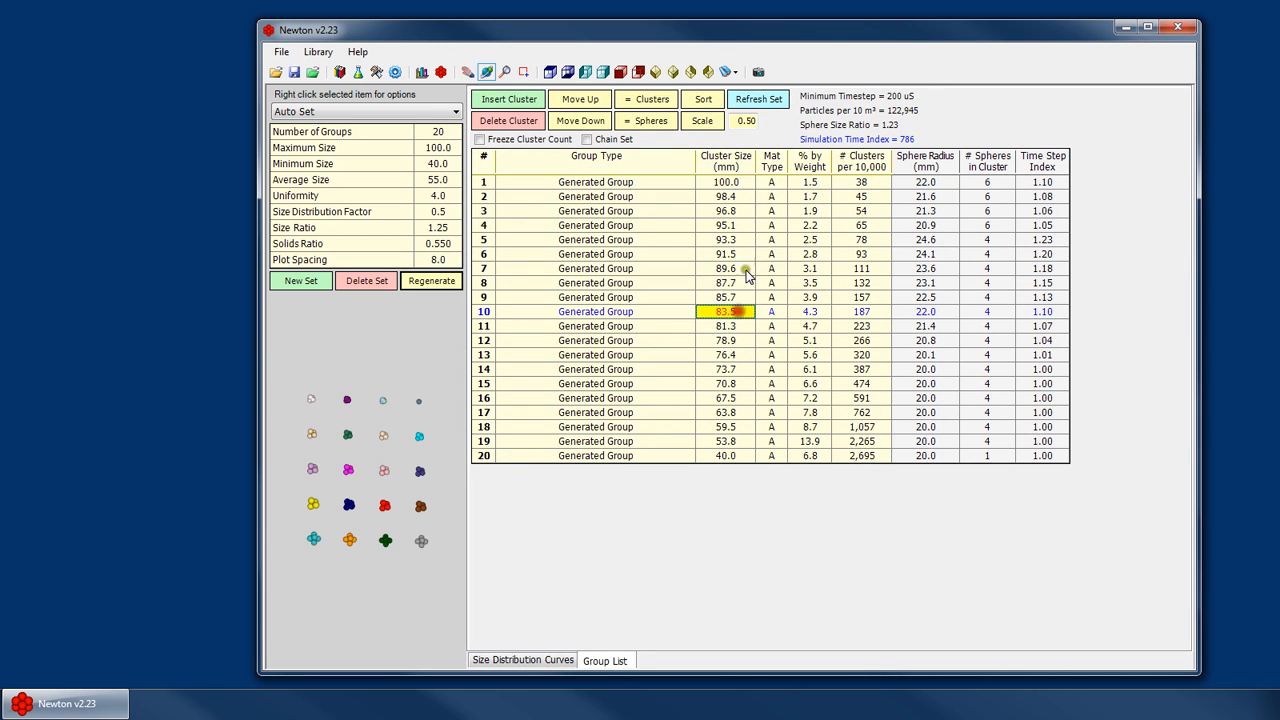
pyautogui.click(736, 455)
pyautogui.click(728, 380)
pyautogui.click(737, 328)
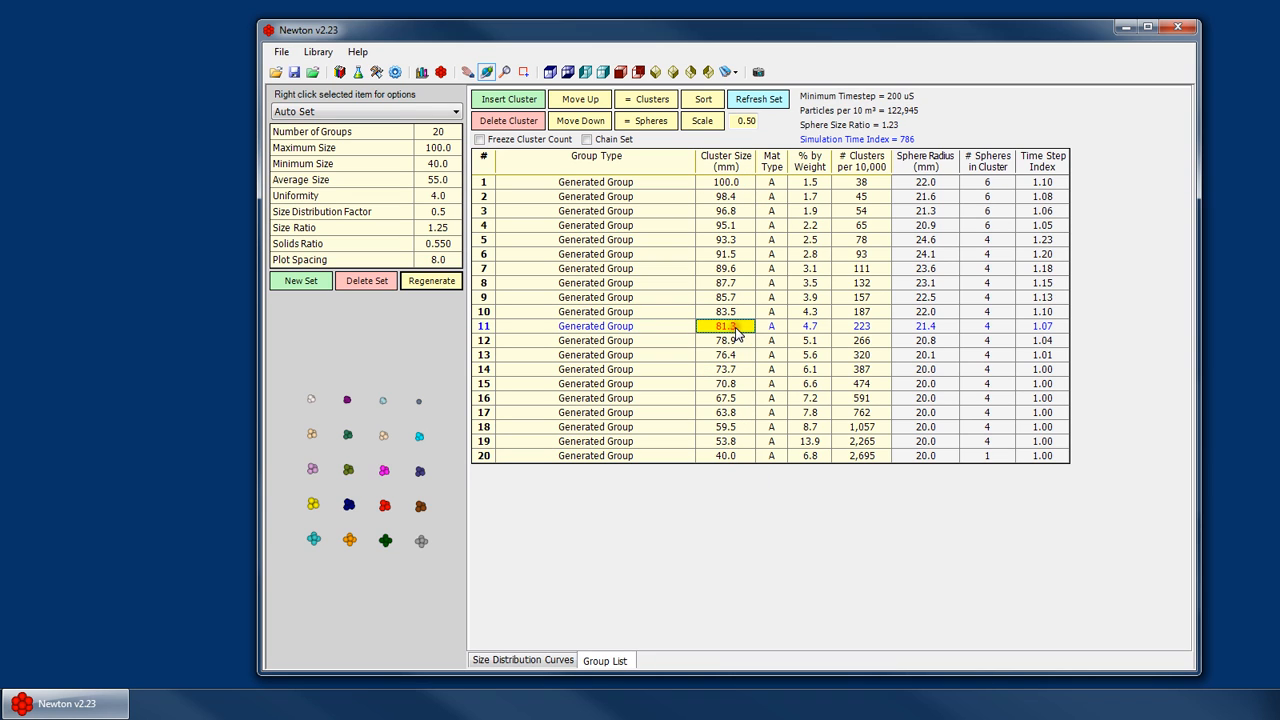
pyautogui.click(736, 181)
pyautogui.click(733, 312)
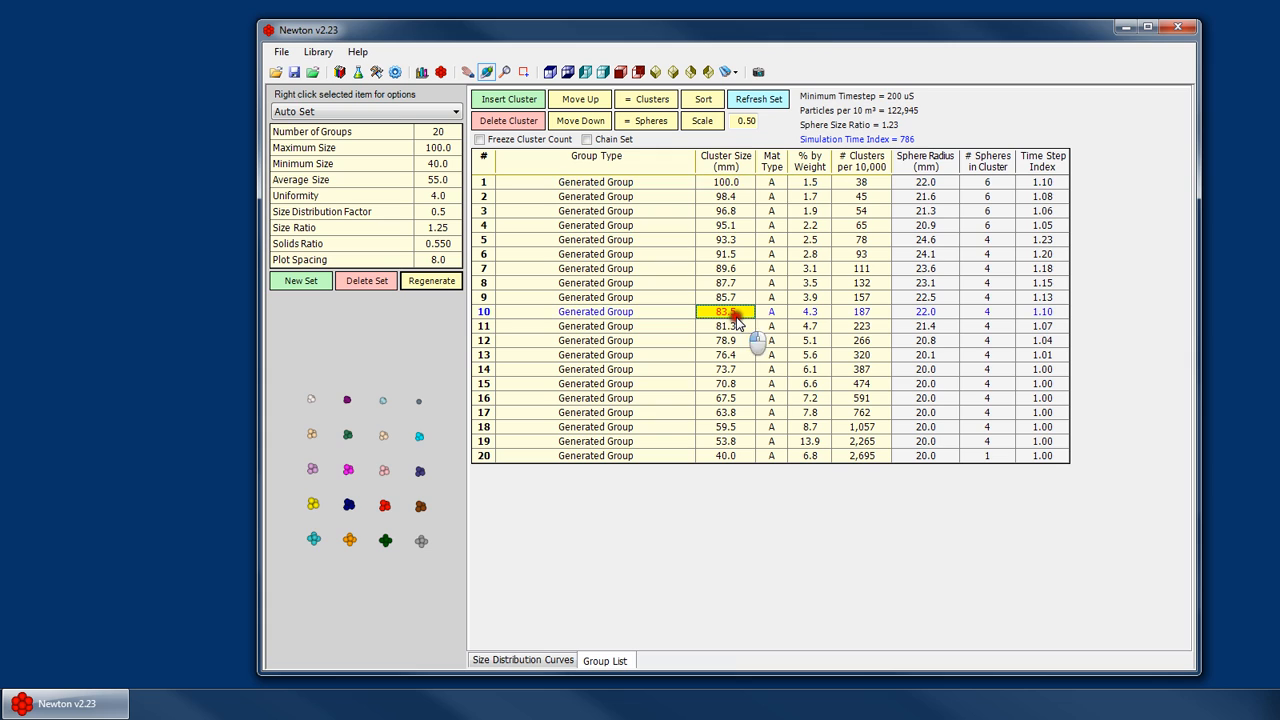
pyautogui.click(737, 185)
pyautogui.click(738, 305)
pyautogui.click(736, 183)
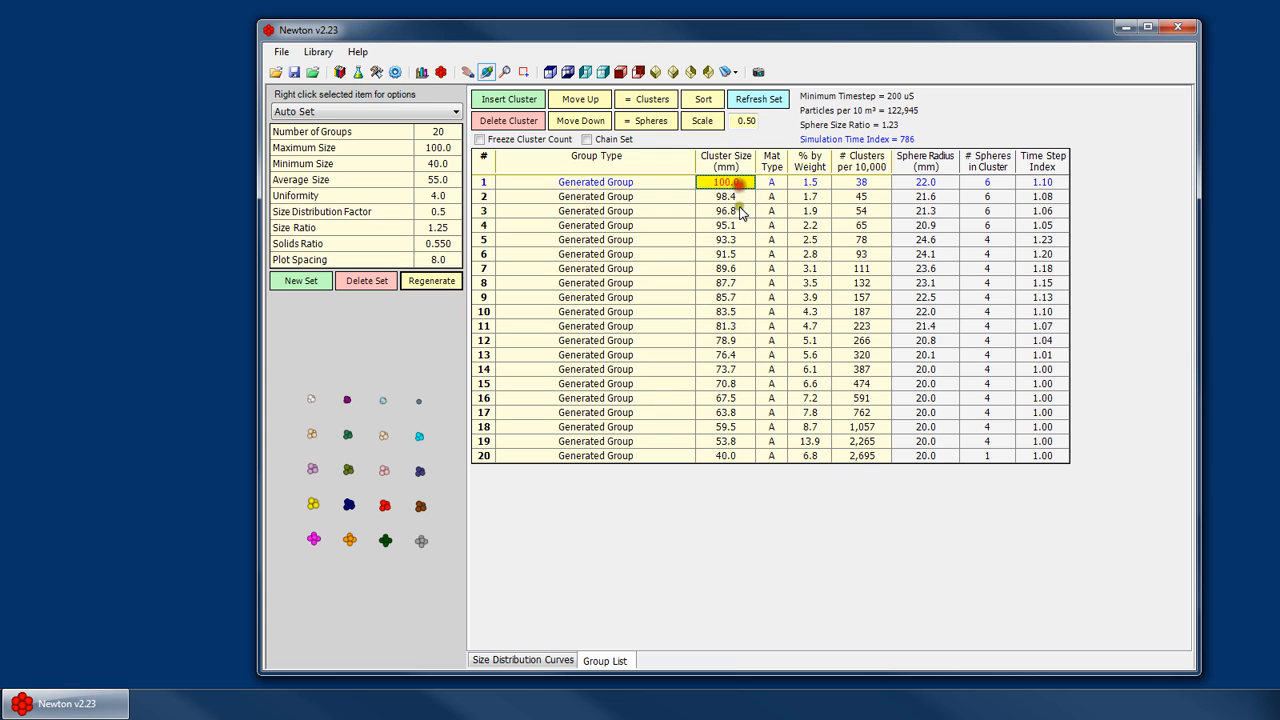
pyautogui.click(735, 312)
pyautogui.click(736, 182)
pyautogui.click(737, 310)
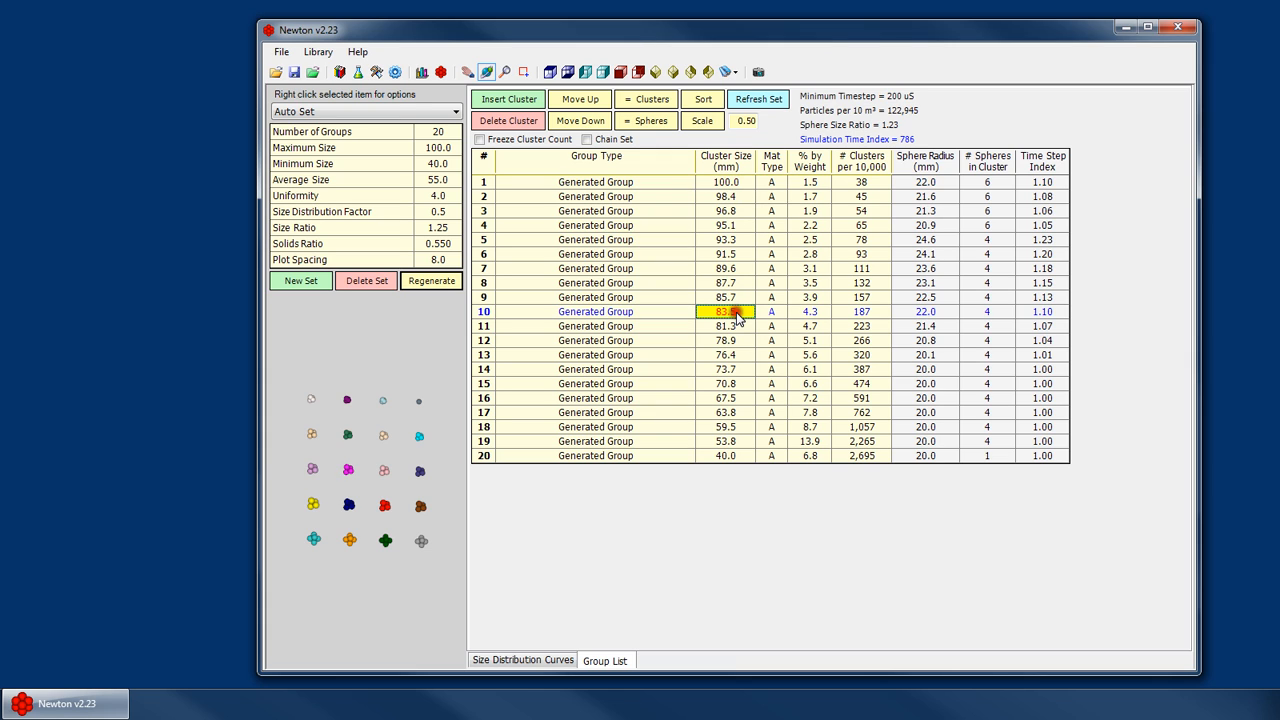
pyautogui.click(730, 456)
pyautogui.click(731, 327)
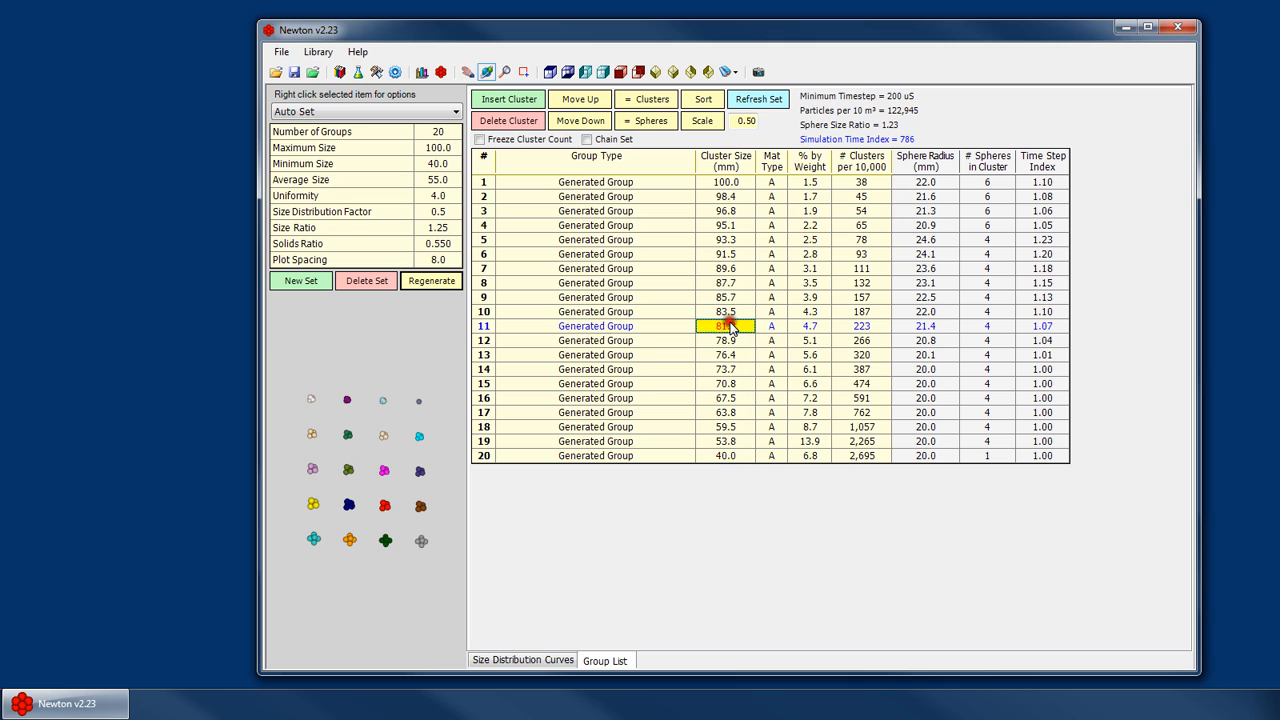
pyautogui.click(737, 455)
pyautogui.click(729, 327)
pyautogui.click(744, 443)
pyautogui.click(729, 327)
pyautogui.click(735, 456)
pyautogui.click(547, 659)
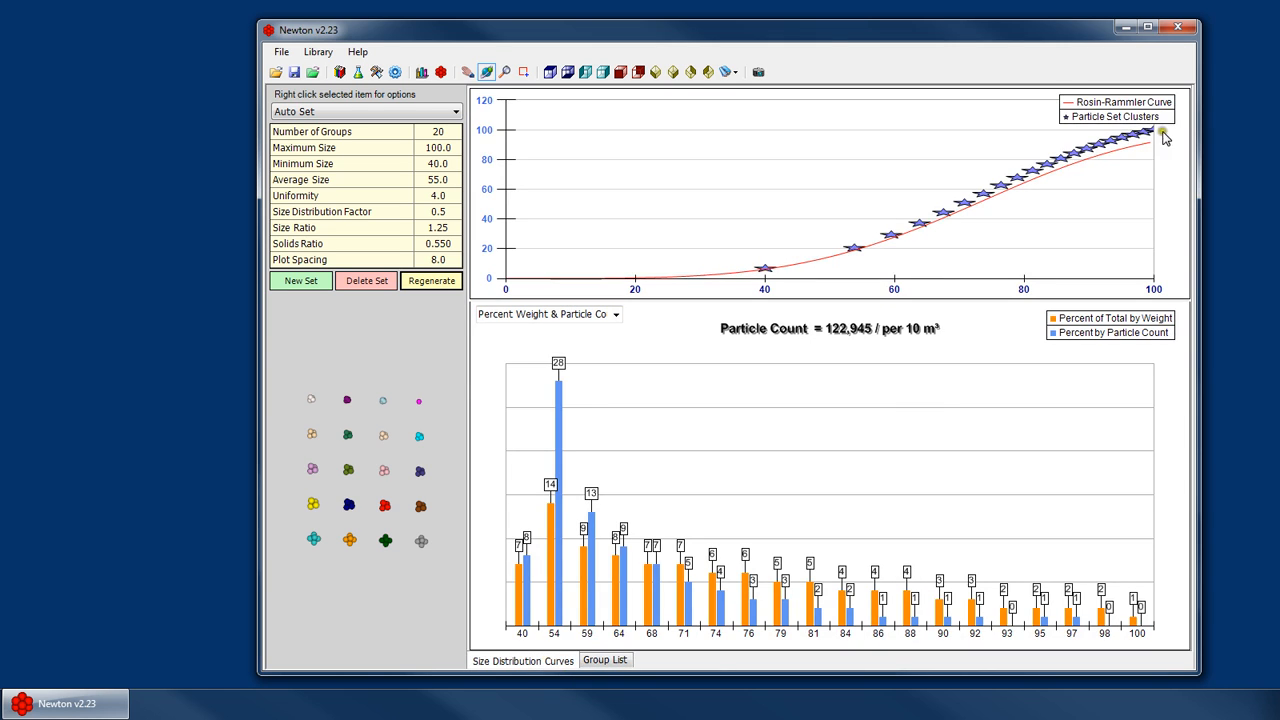
# - Set the size distribution factor to 2.5 and regenerate the particle set, confirming the overwrite
pyautogui.click(443, 212)
pyautogui.click(438, 196)
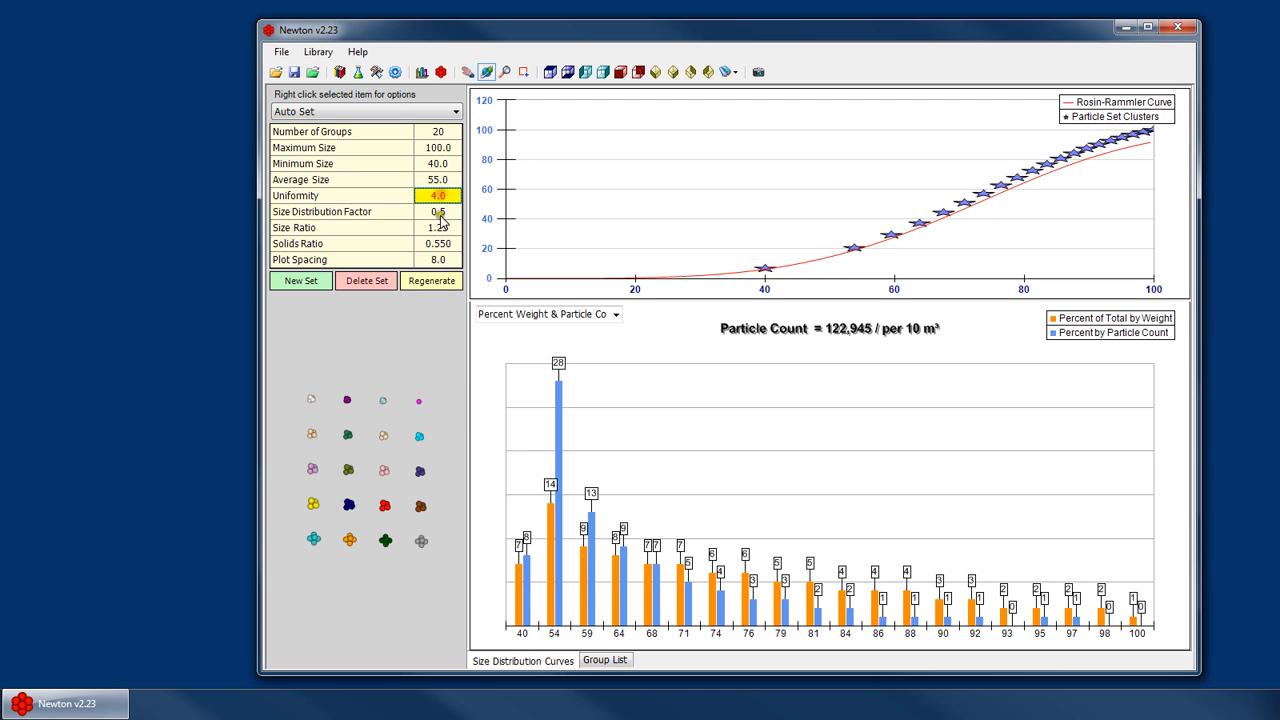
pyautogui.click(440, 228)
pyautogui.click(440, 212)
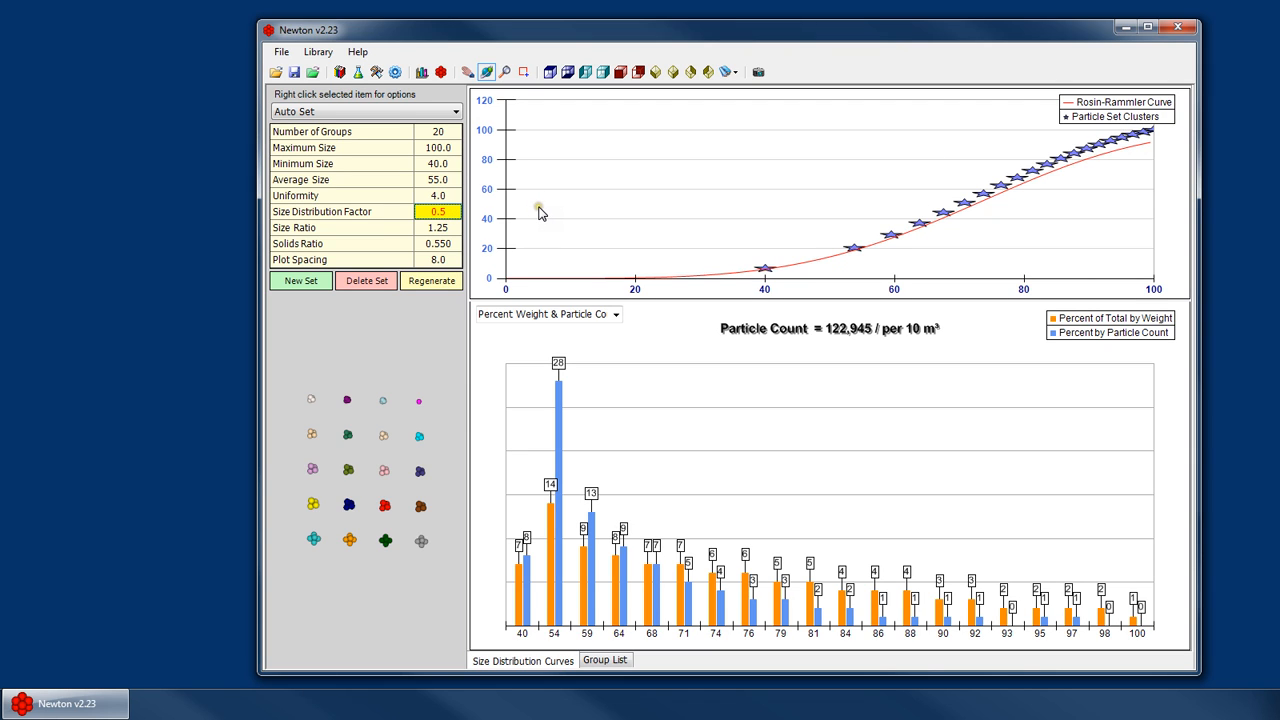
pyautogui.write('2.5')
pyautogui.click(431, 280)
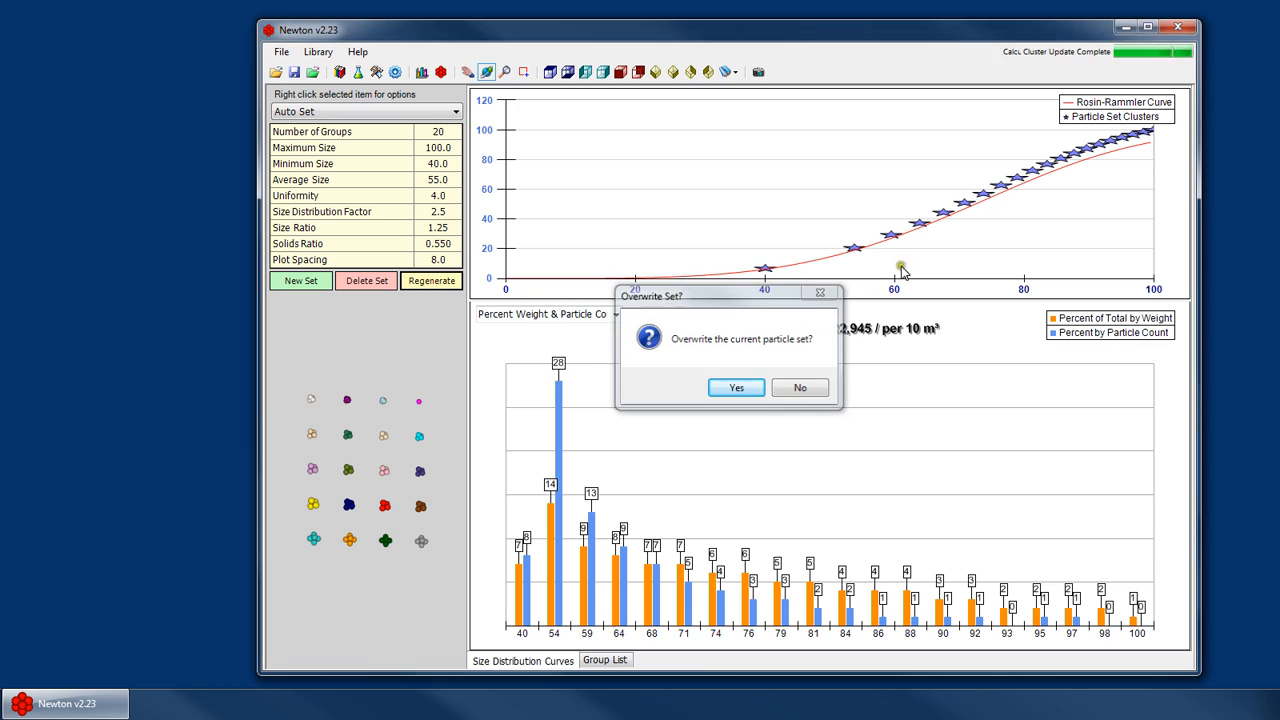
pyautogui.press('Return')
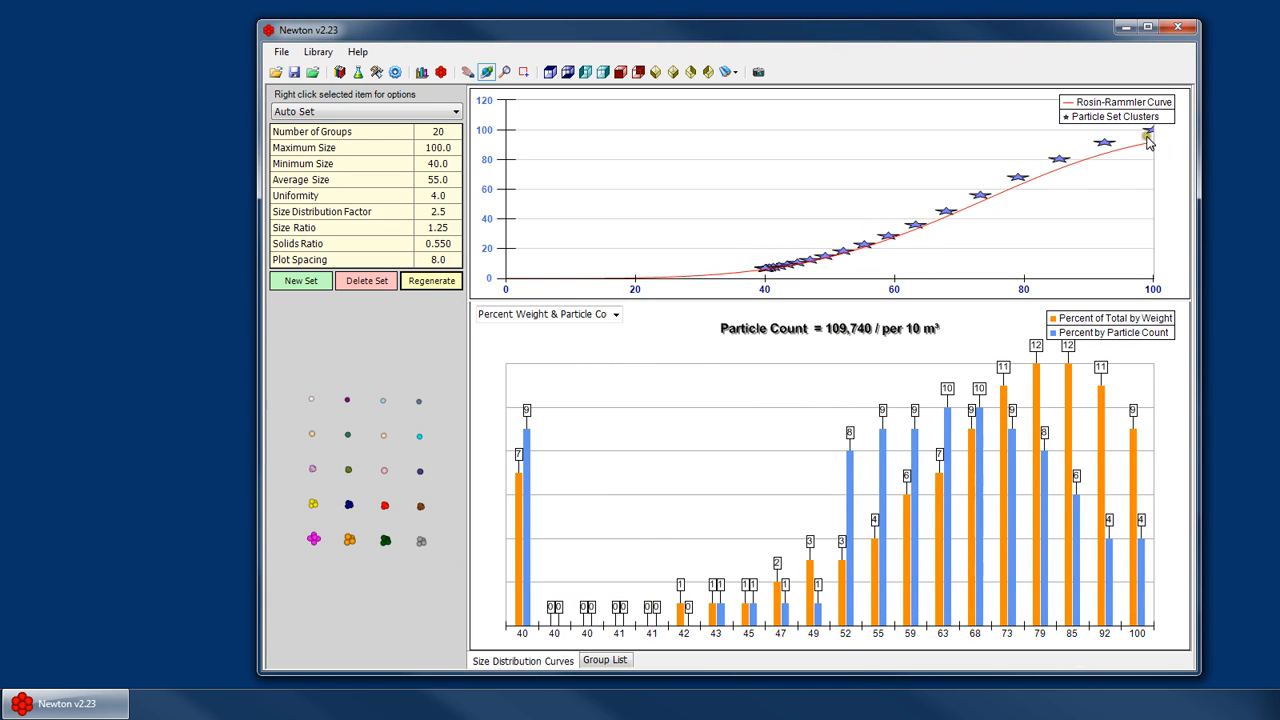
# - Set the size distribution factor to 5.0 and regenerate the particle set, confirming the overwrite
pyautogui.click(438, 211)
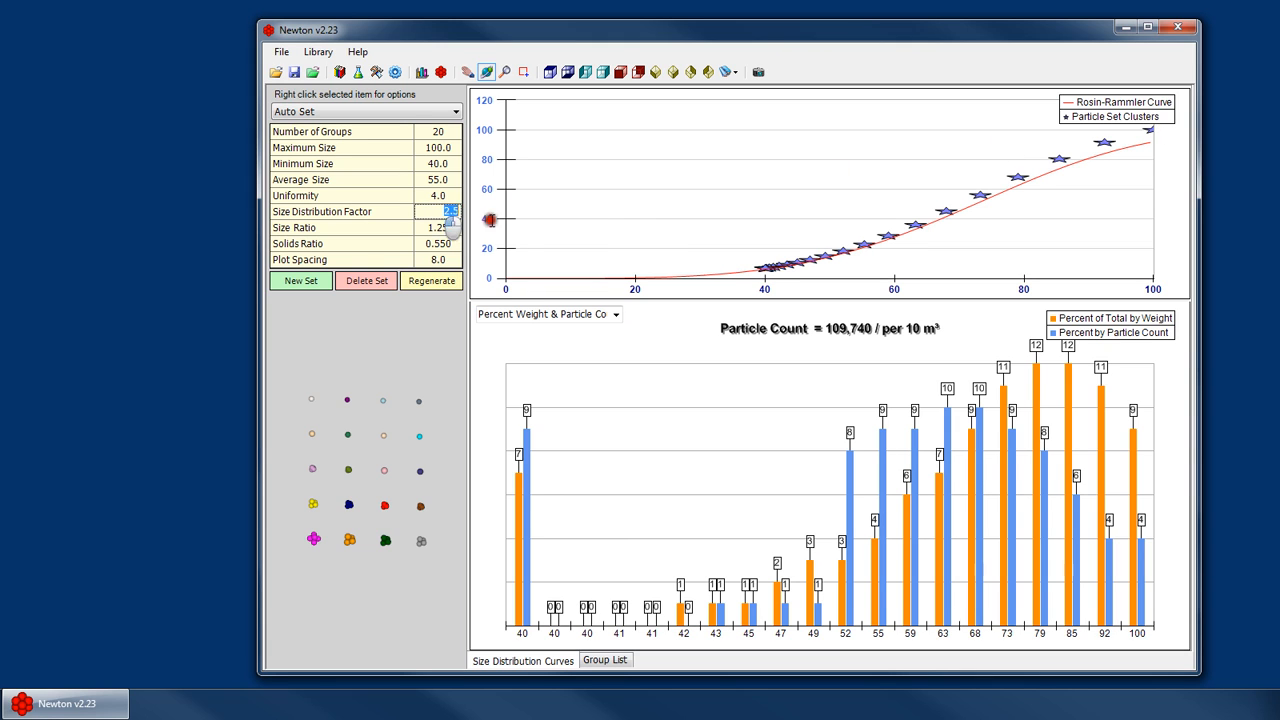
pyautogui.click(446, 288)
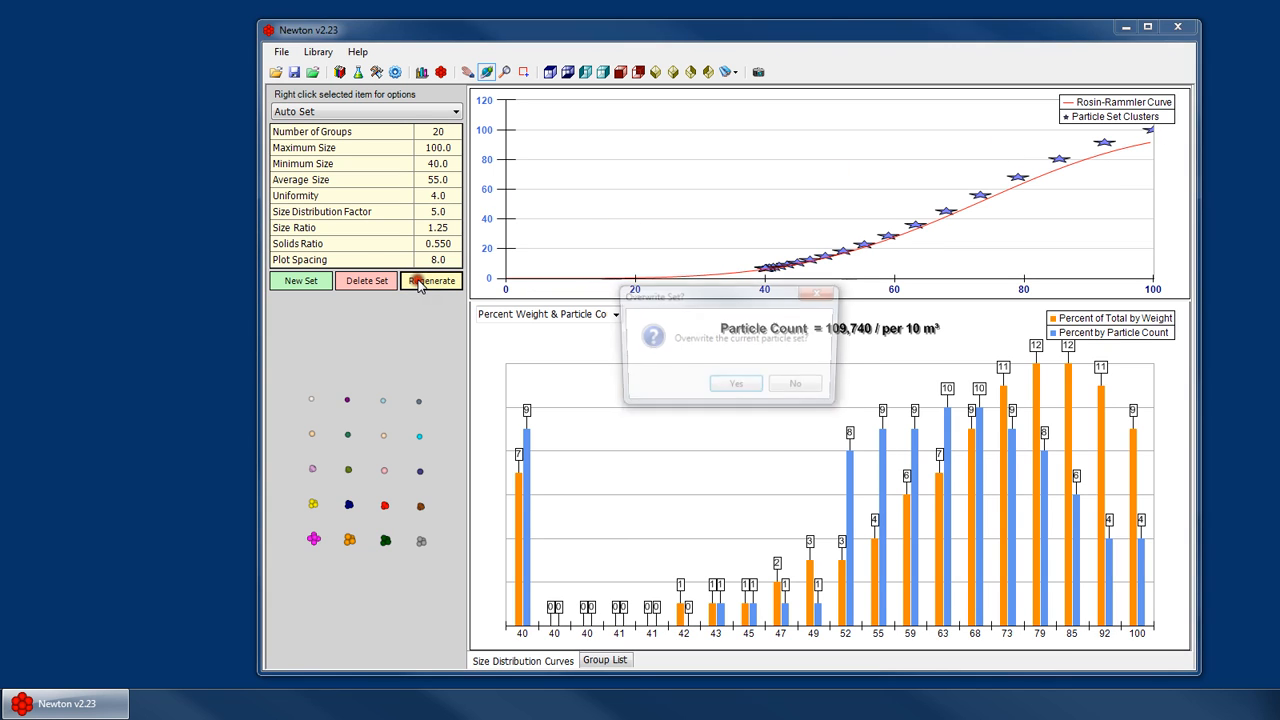
pyautogui.click(740, 388)
pyautogui.press('Return')
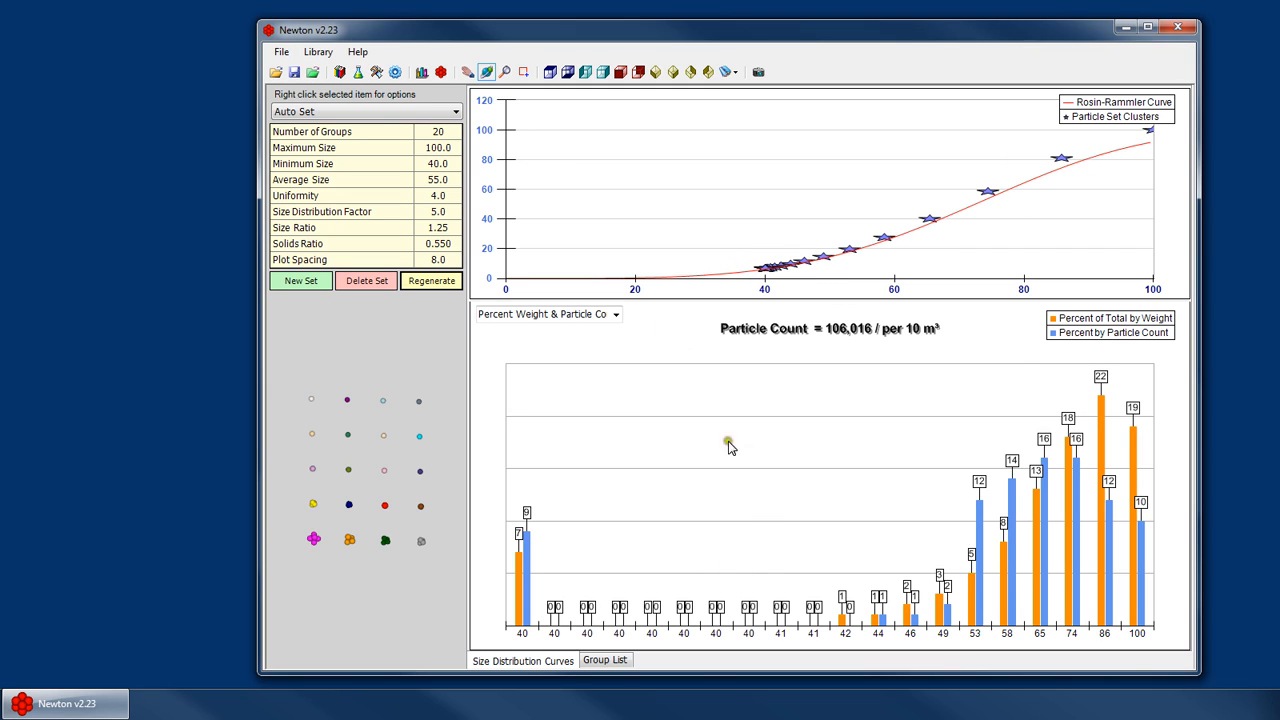
# - Set the uniformity to 1.0 and regenerate the particle set, confirming the overwrite
pyautogui.click(434, 195)
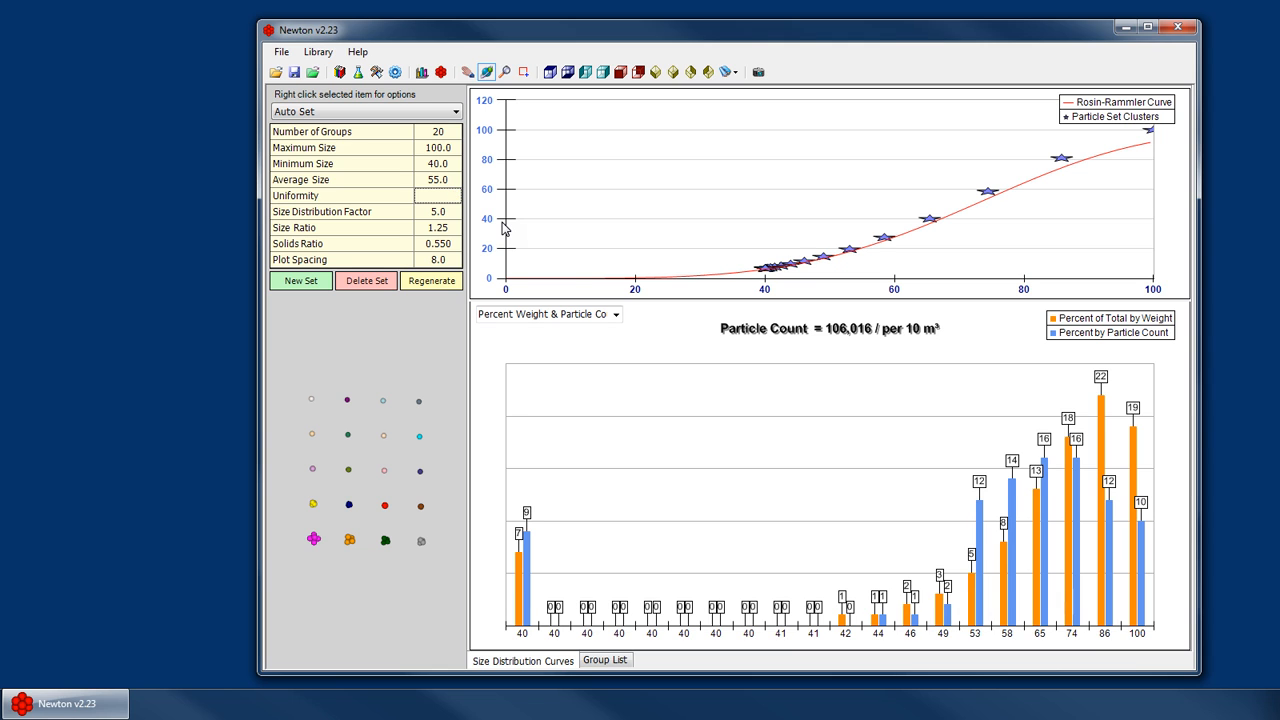
pyautogui.click(431, 280)
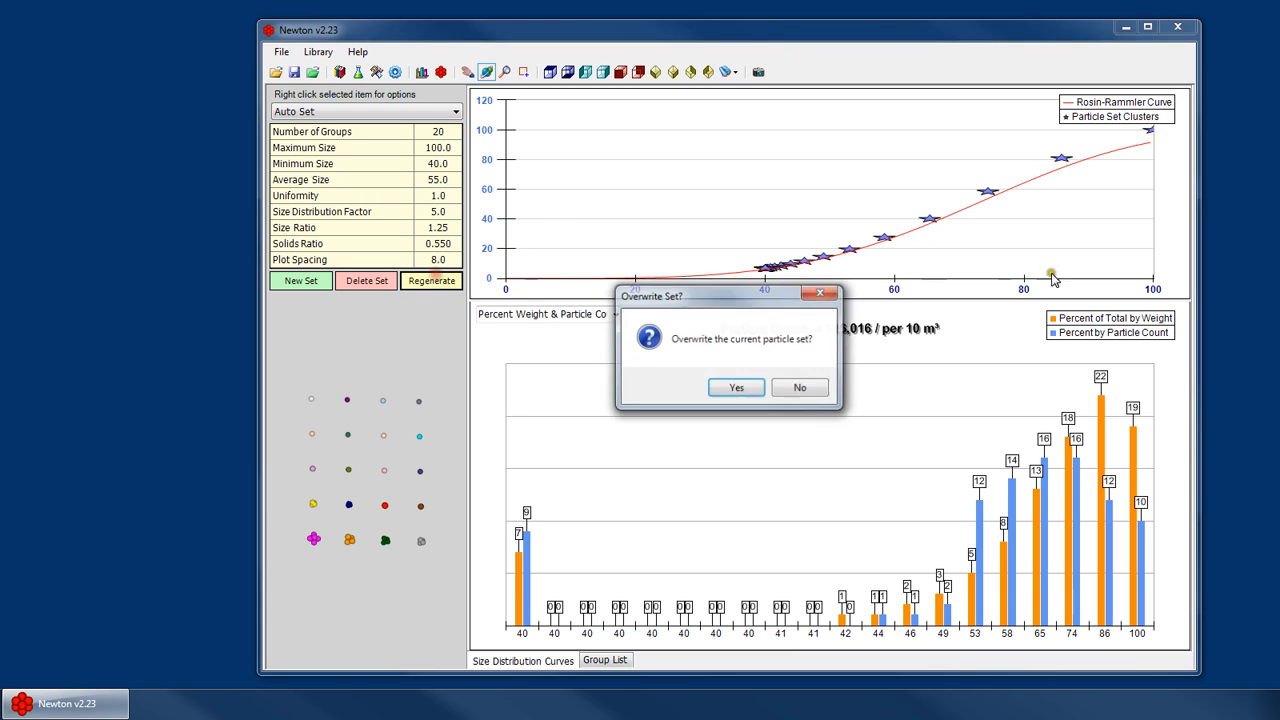
pyautogui.click(737, 386)
pyautogui.press('Return')
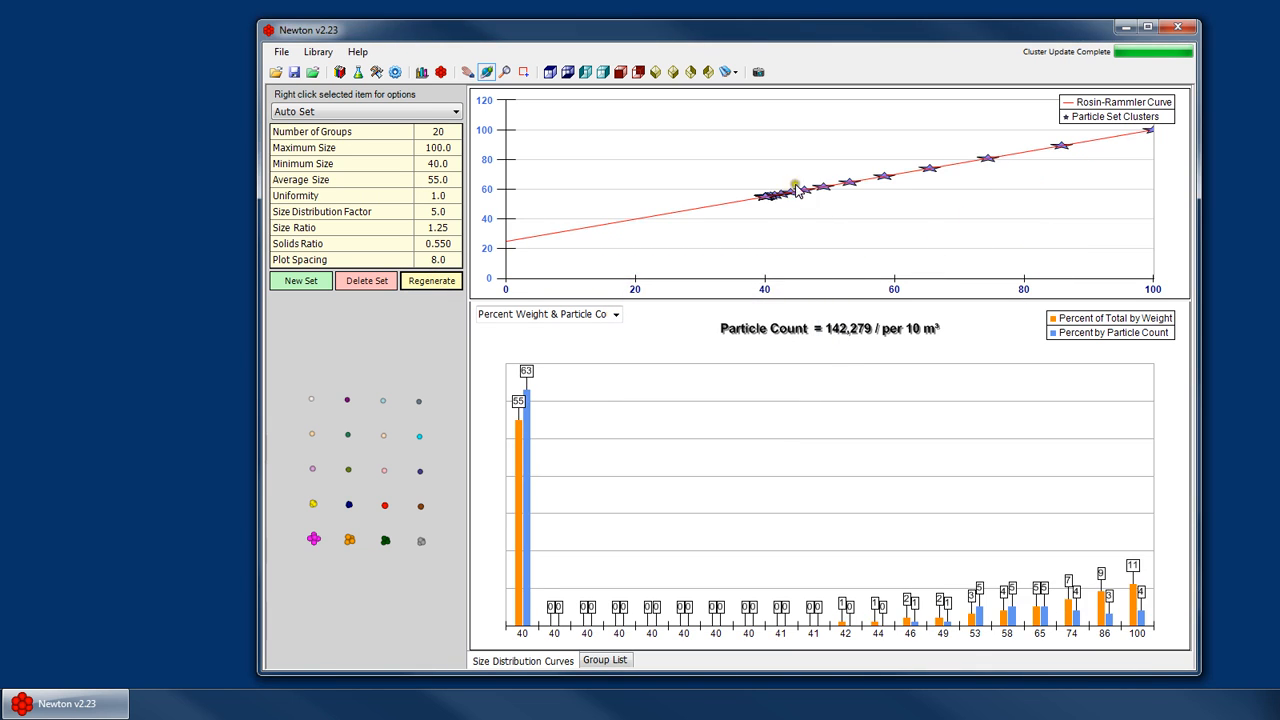
# - Set the uniformity back to 4.0
pyautogui.click(437, 195)
pyautogui.write('4')
pyautogui.click(586, 209)
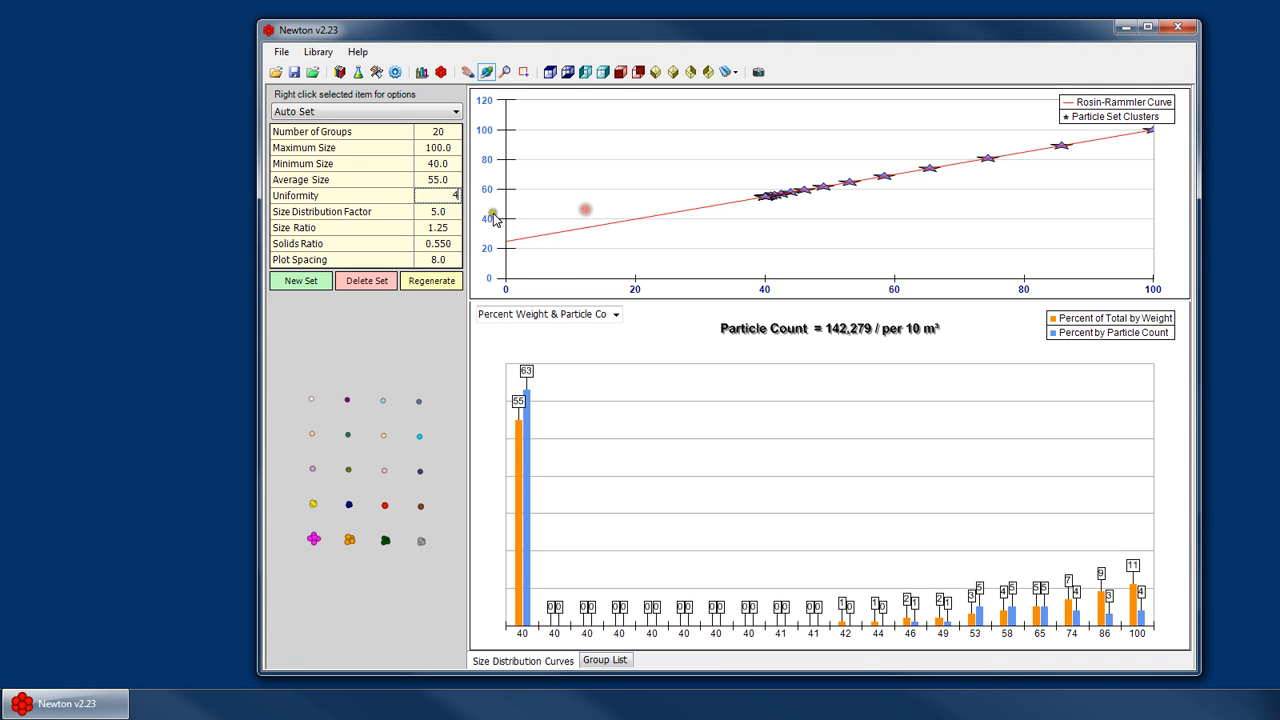
# - Set the size distribution factor to 1.0 and regenerate the particle set, confirming the overwrite and completion notice
pyautogui.click(440, 211)
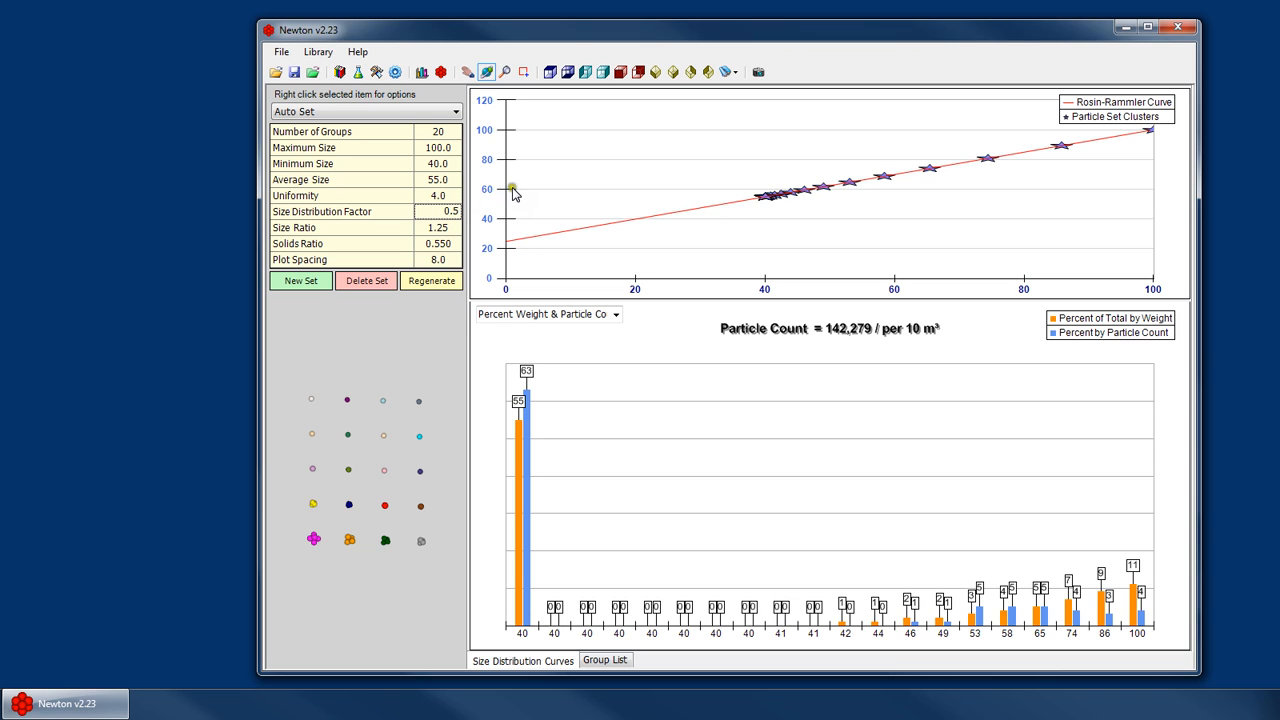
pyautogui.write('3')
pyautogui.click(548, 216)
pyautogui.click(442, 196)
pyautogui.click(445, 212)
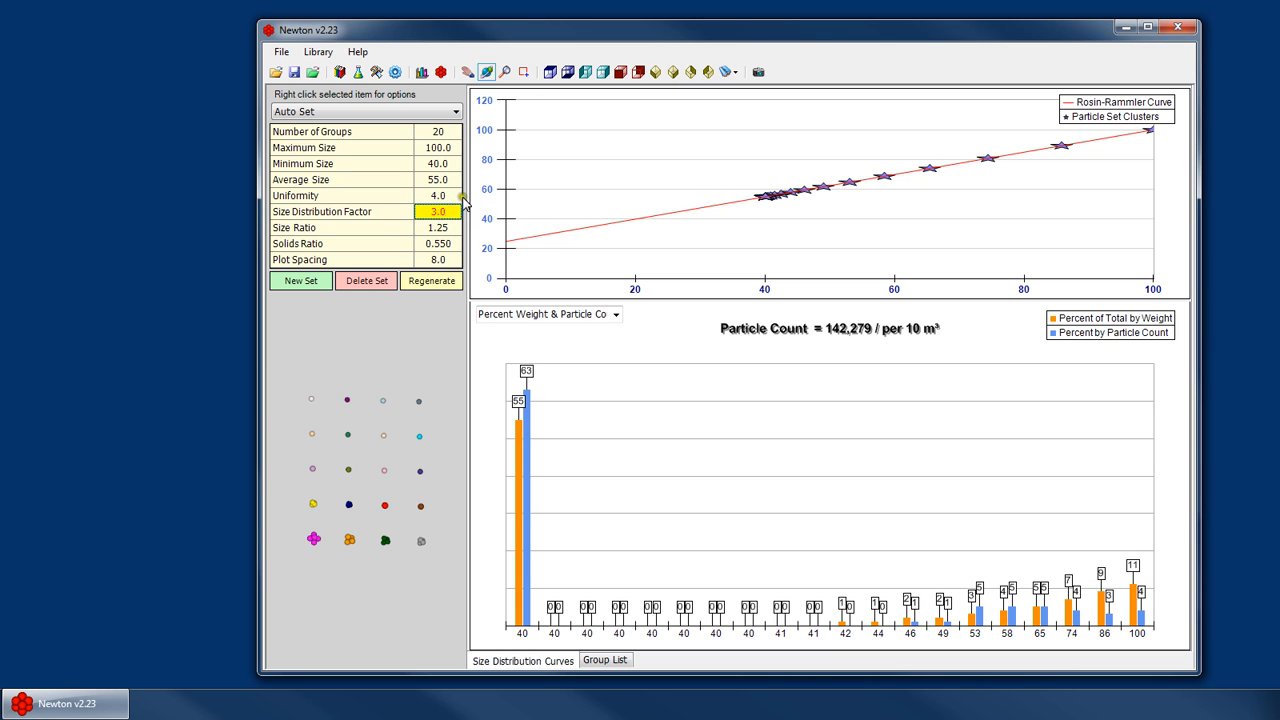
pyautogui.write('1')
pyautogui.press('Return')
pyautogui.click(462, 284)
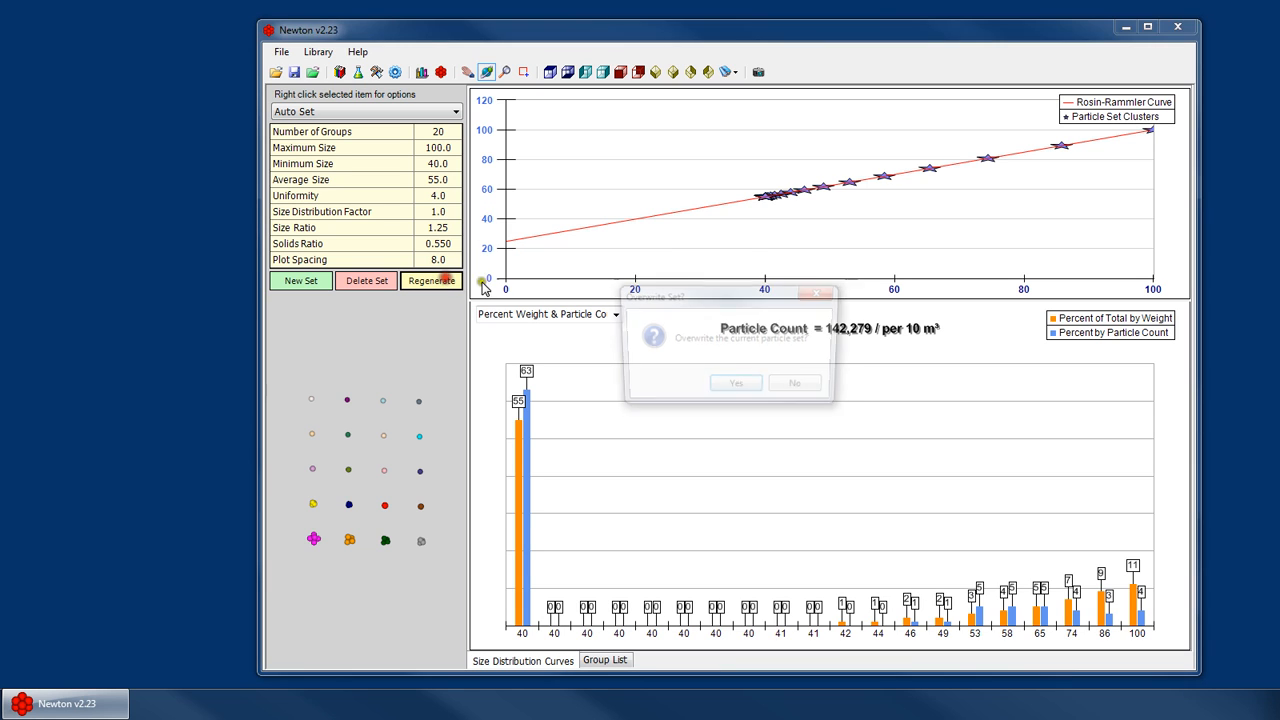
pyautogui.press('Return')
pyautogui.press('Return')
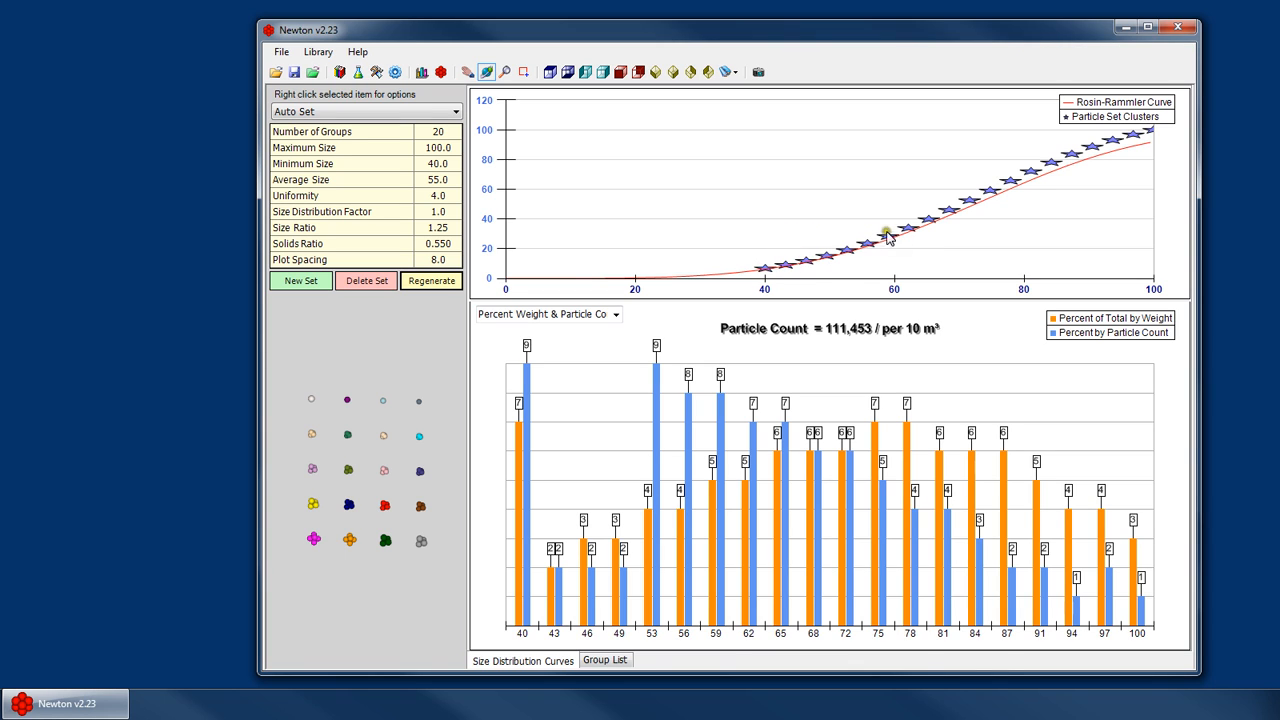
# - Examine the cluster shape previews in the particle preview area, zooming in and out
pyautogui.click(440, 212)
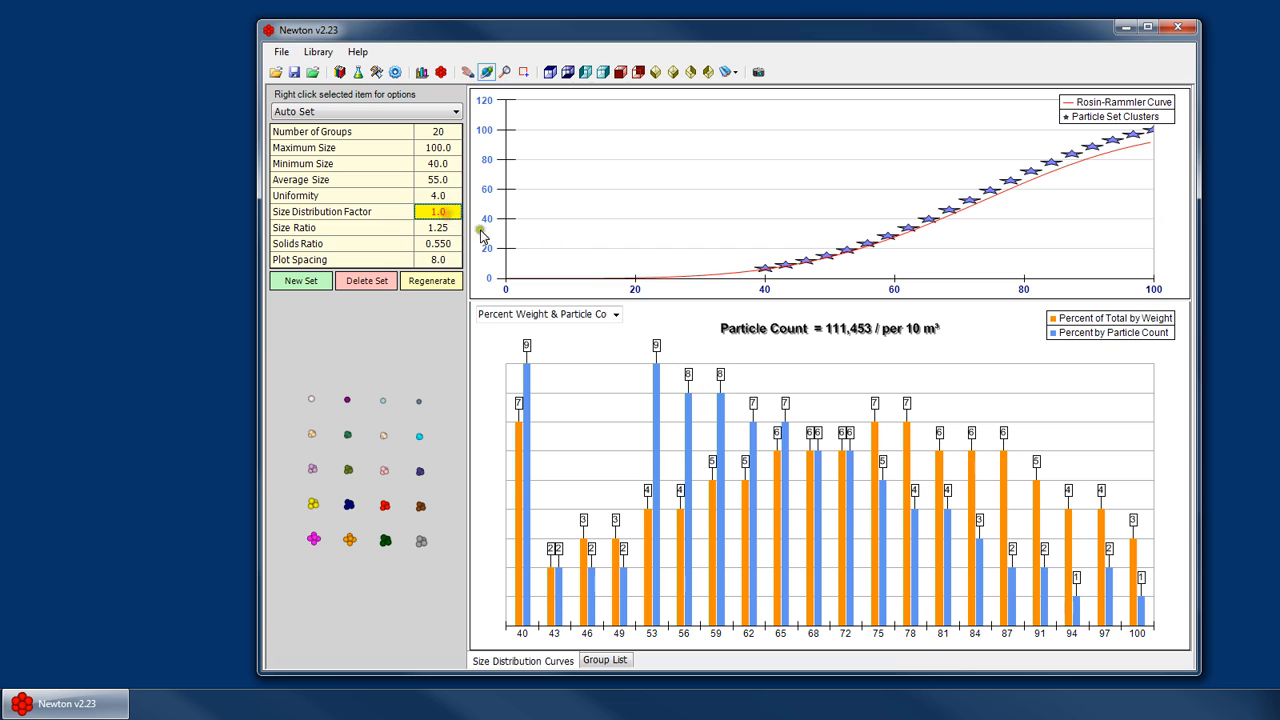
pyautogui.press('Down')
pyautogui.press('Down')
pyautogui.press('Up')
pyautogui.press('Up')
pyautogui.press('Down')
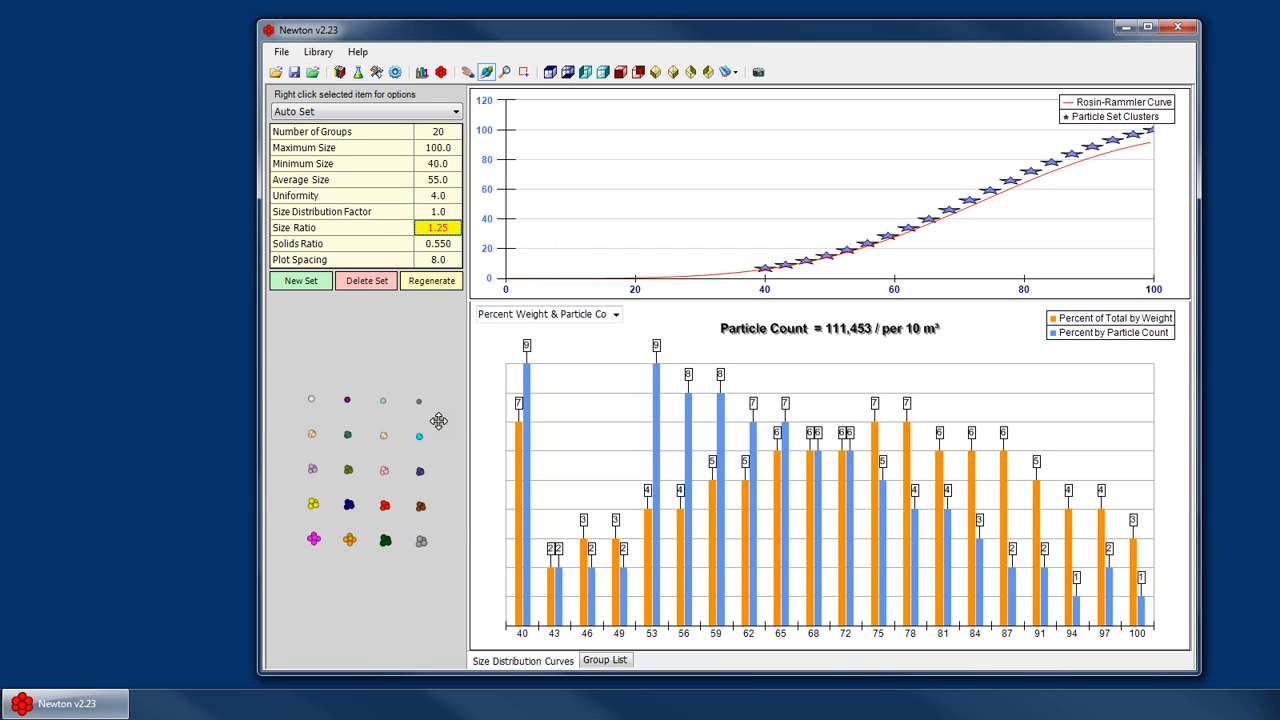
pyautogui.click(352, 448)
pyautogui.scroll(3, 350, 471)
pyautogui.click(360, 460)
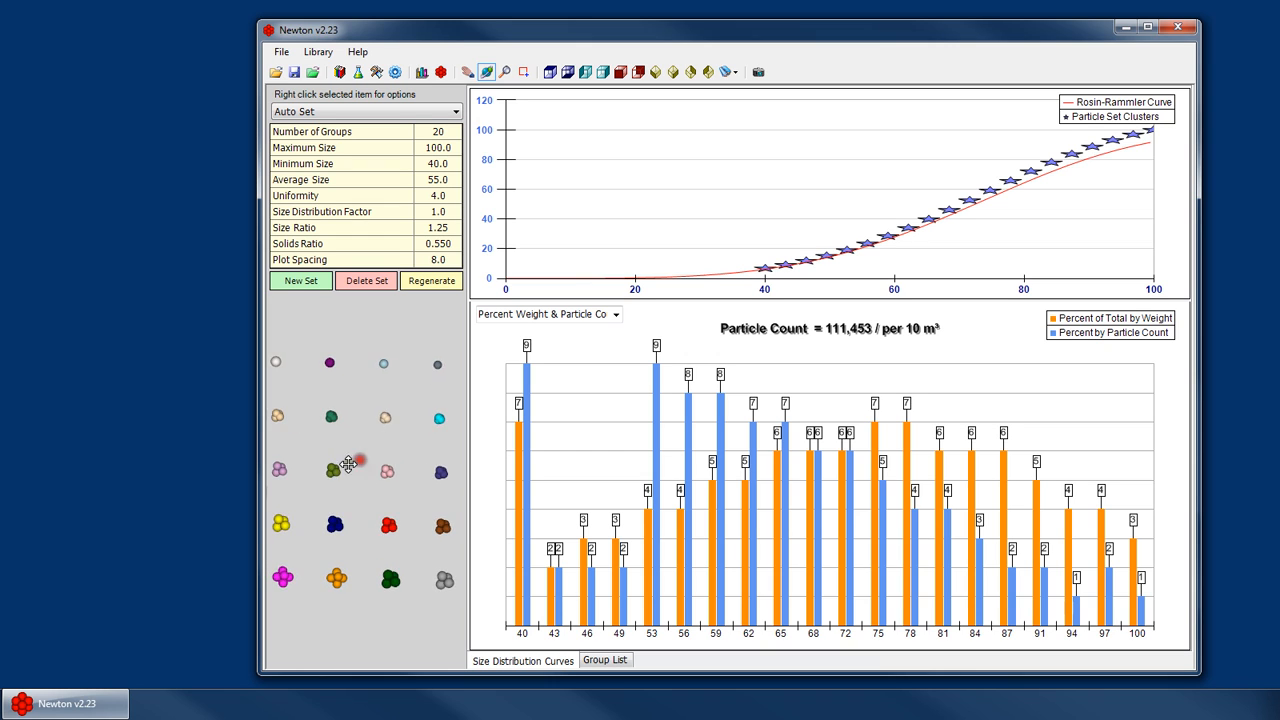
pyautogui.scroll(-2, 348, 463)
# - Set the plot spacing to 18.0 to spread out the cluster previews
pyautogui.click(437, 260)
pyautogui.write('15')
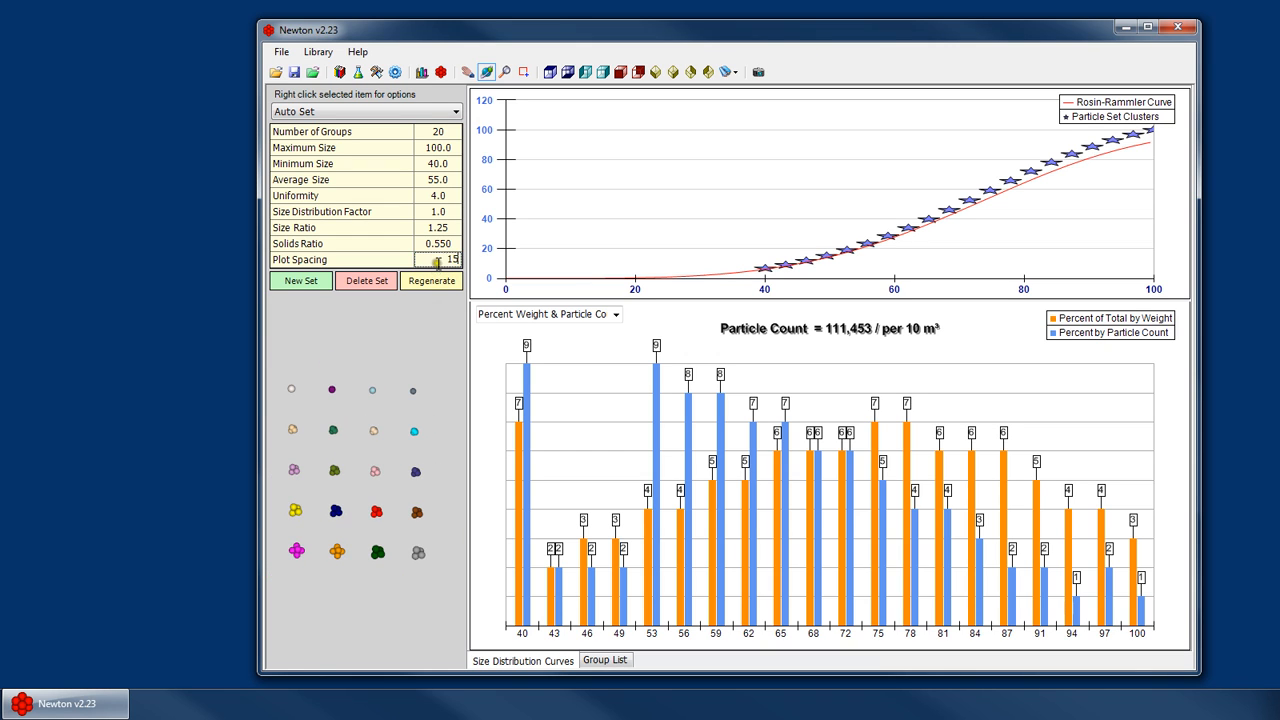
pyautogui.press('Return')
pyautogui.scroll(3, 359, 474)
pyautogui.click(437, 256)
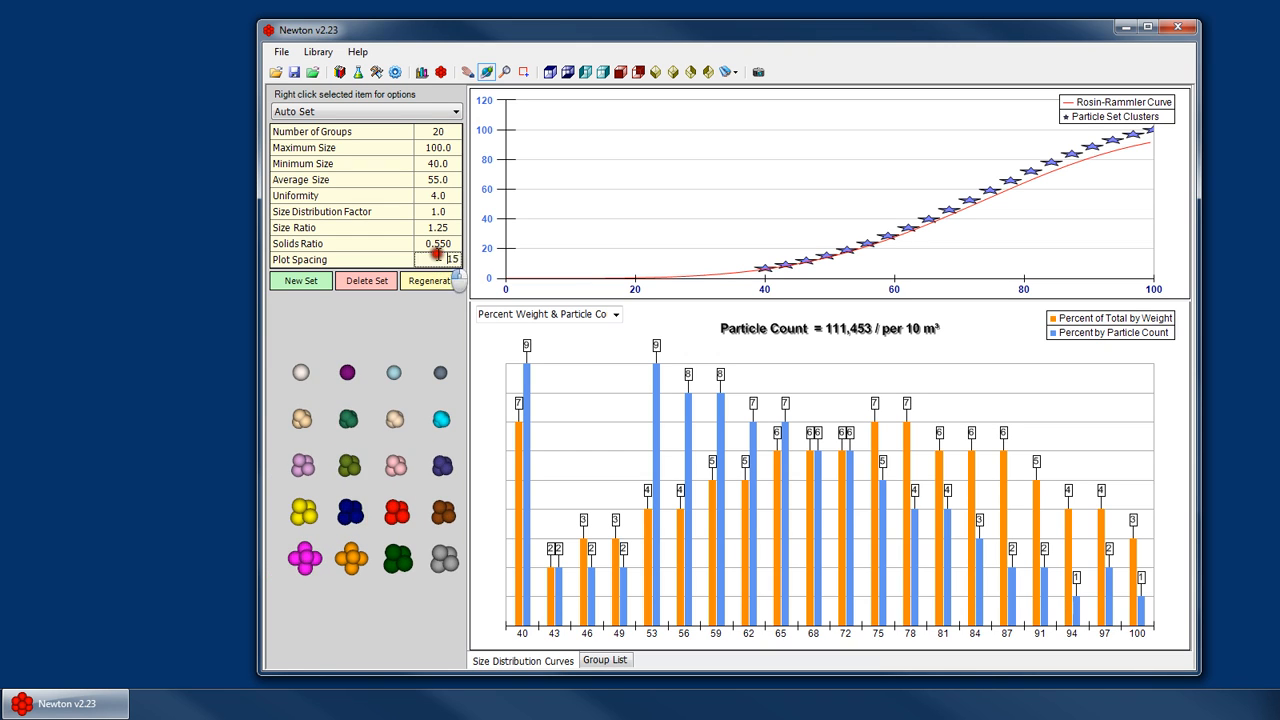
pyautogui.moveTo(437, 256); pyautogui.dragTo(554, 280)
pyautogui.write('18')
pyautogui.press('Return')
pyautogui.scroll(3, 351, 473)
pyautogui.moveTo(351, 480); pyautogui.dragTo(348, 427)
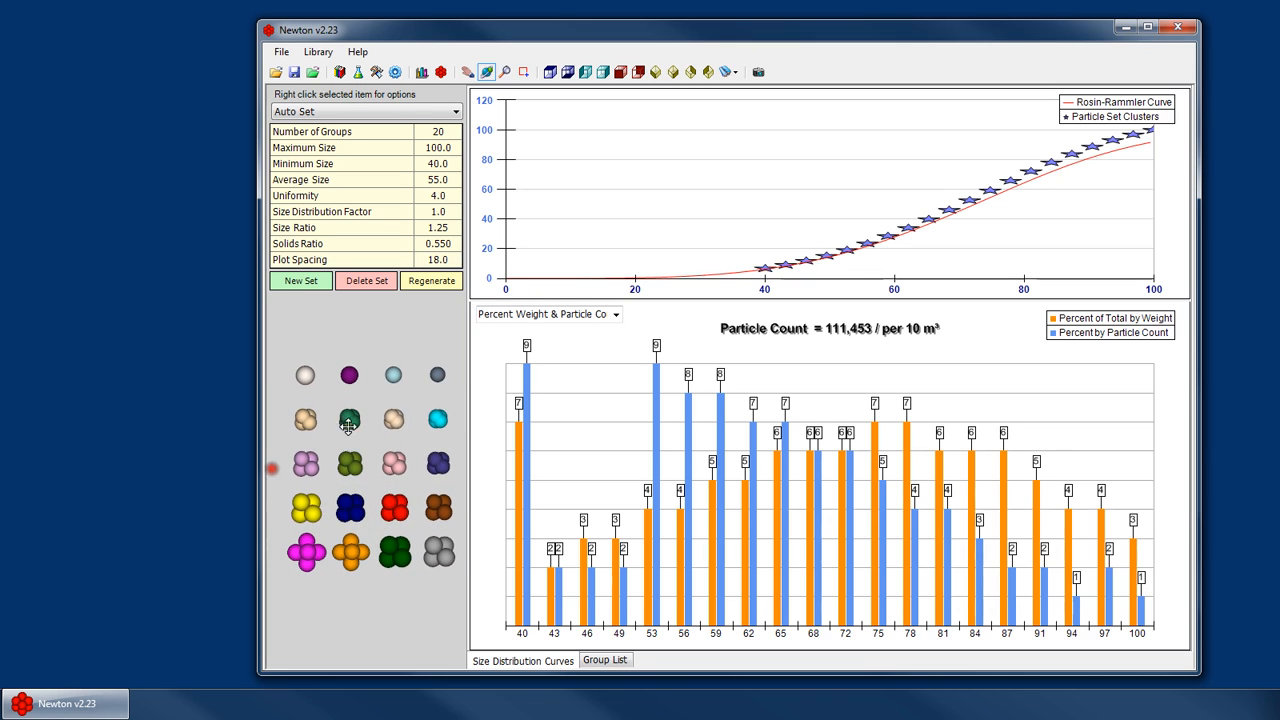
# - Set the maximum size to 120 and the average size to 60, then regenerate the particle set, confirming the overwrite
pyautogui.click(440, 211)
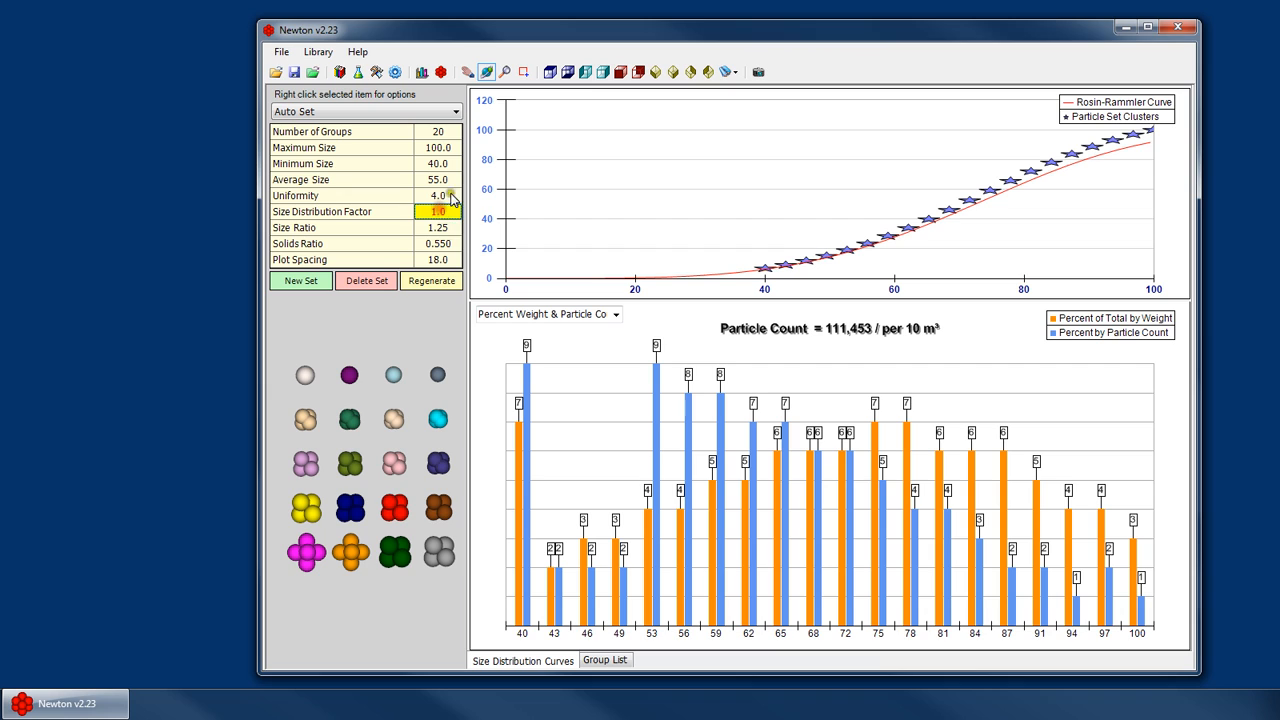
pyautogui.click(439, 149)
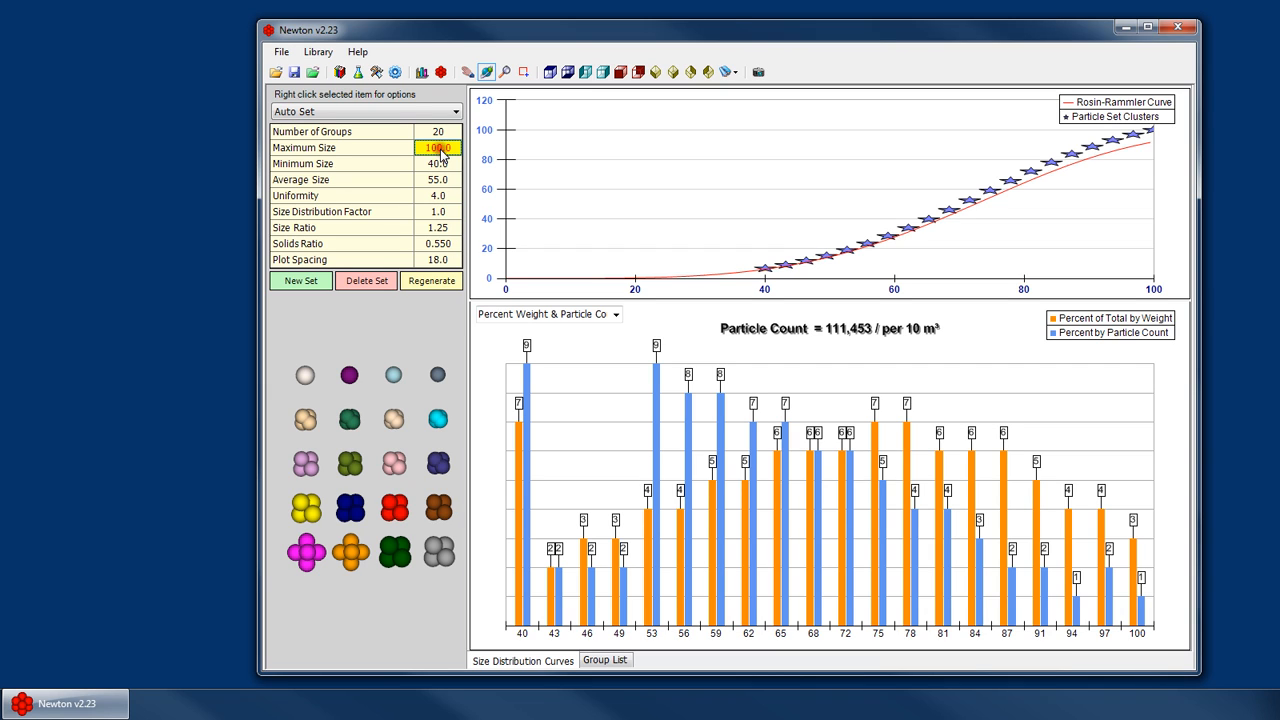
pyautogui.write('120')
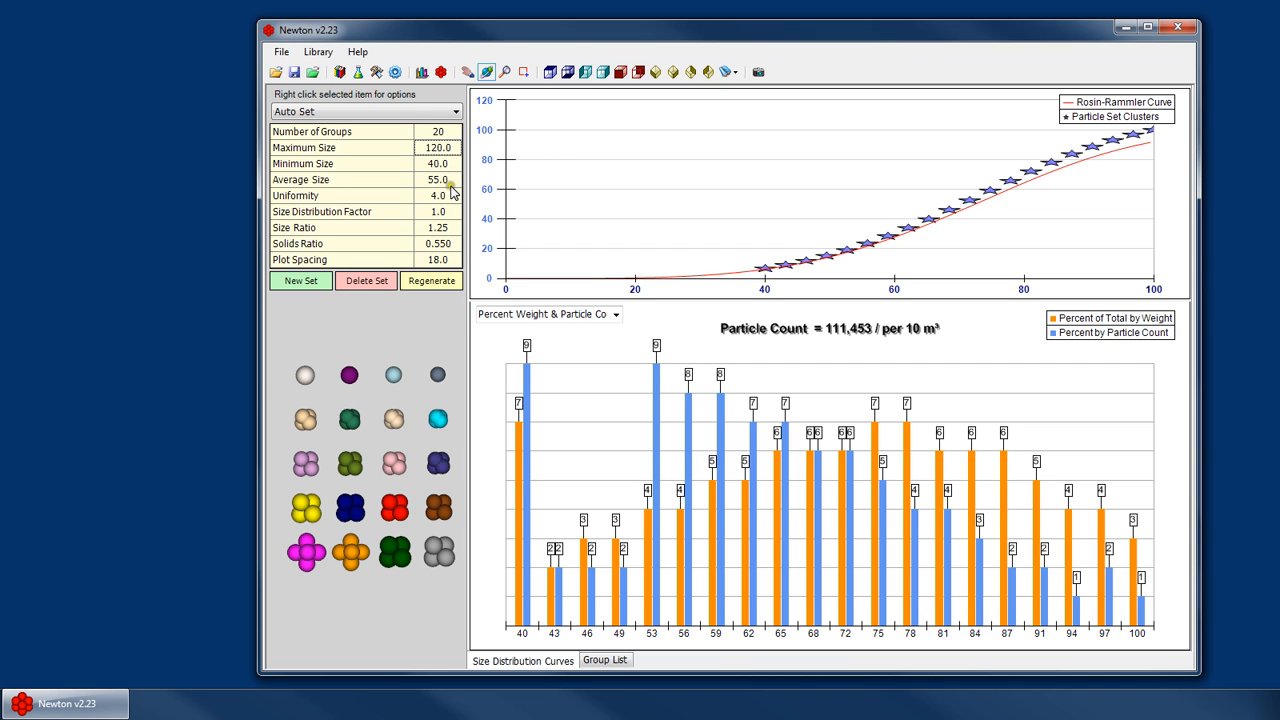
pyautogui.click(440, 180)
pyautogui.write('60')
pyautogui.click(431, 280)
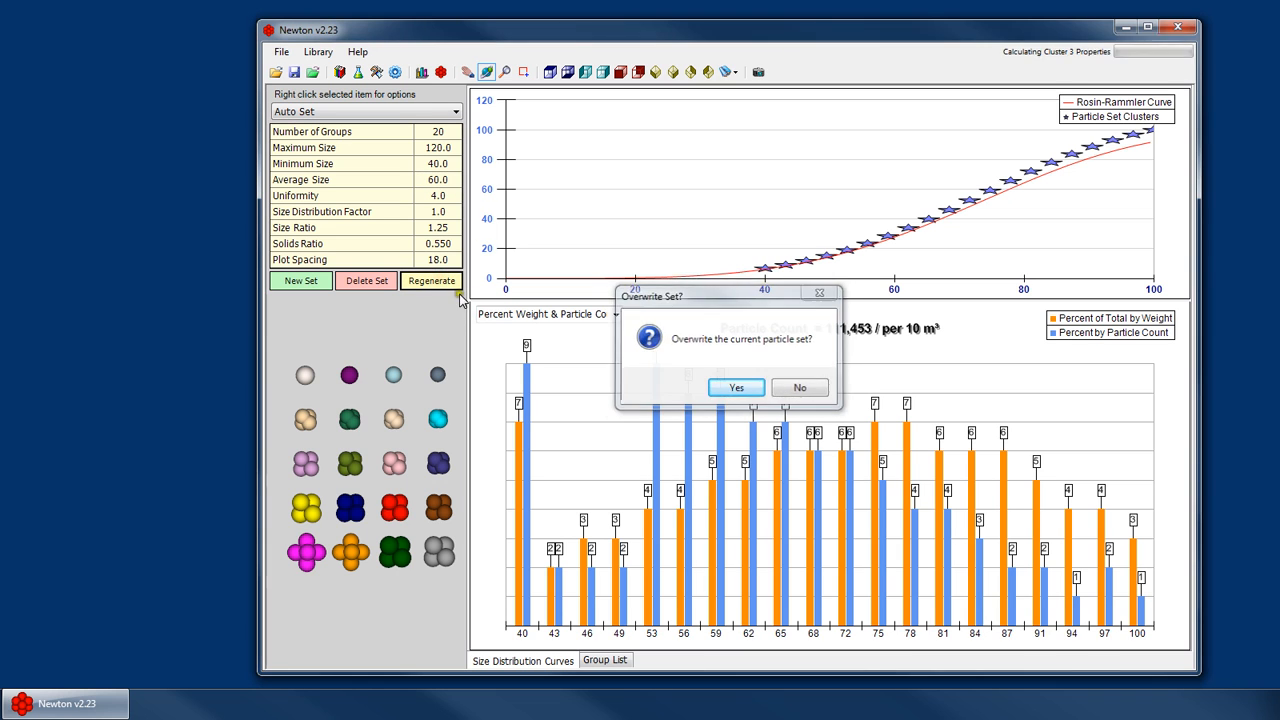
pyautogui.press('Return')
pyautogui.press('Return')
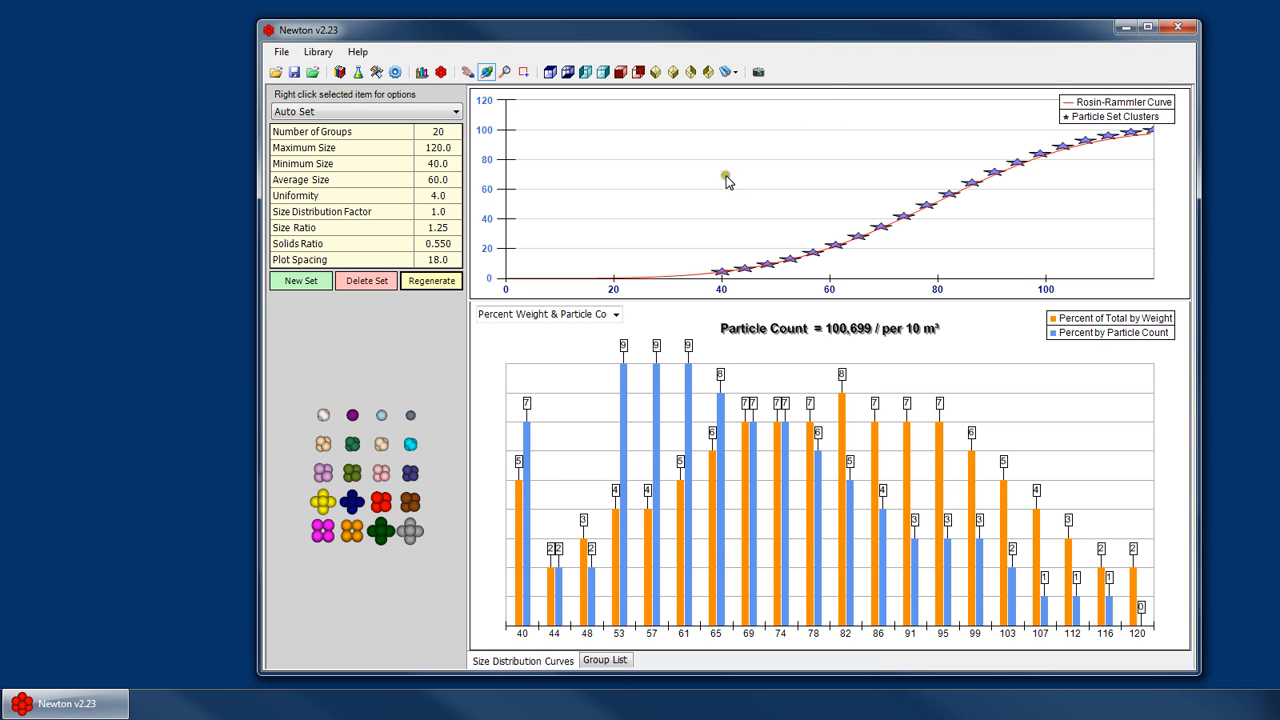
# - Review the auto-set parameter fields from number of groups through size ratio
pyautogui.click(445, 133)
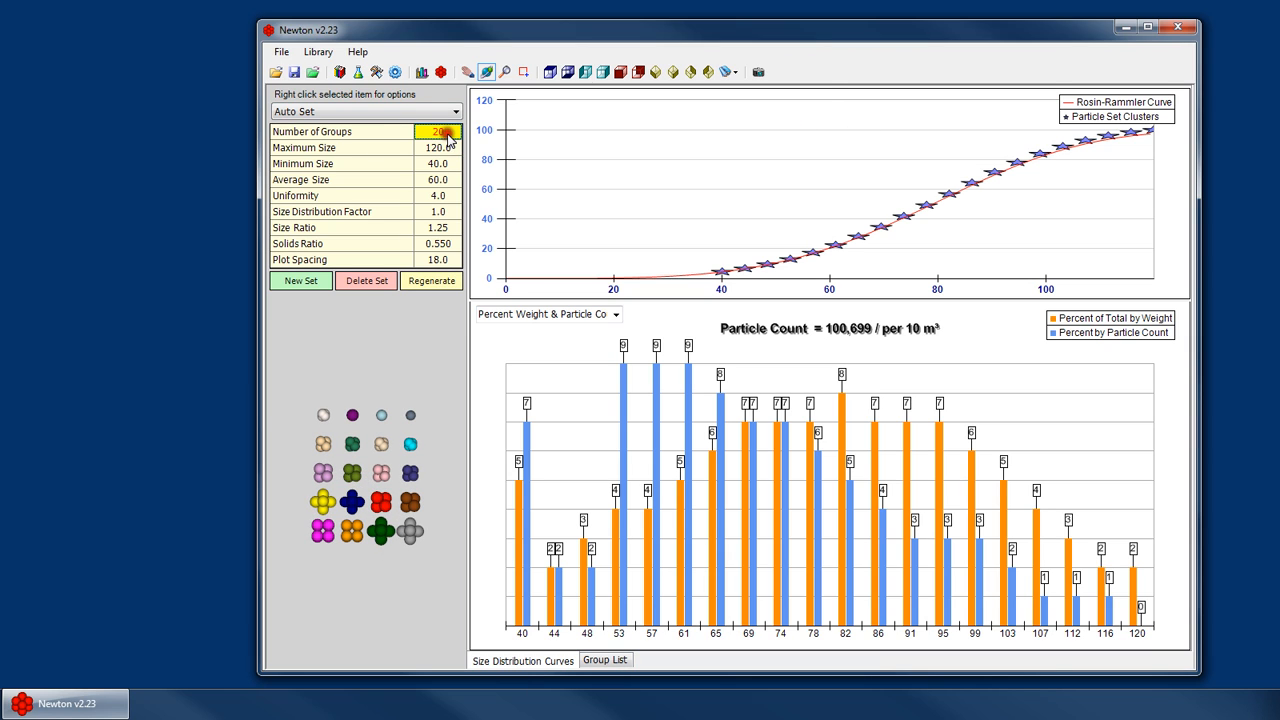
pyautogui.click(438, 163)
pyautogui.click(440, 149)
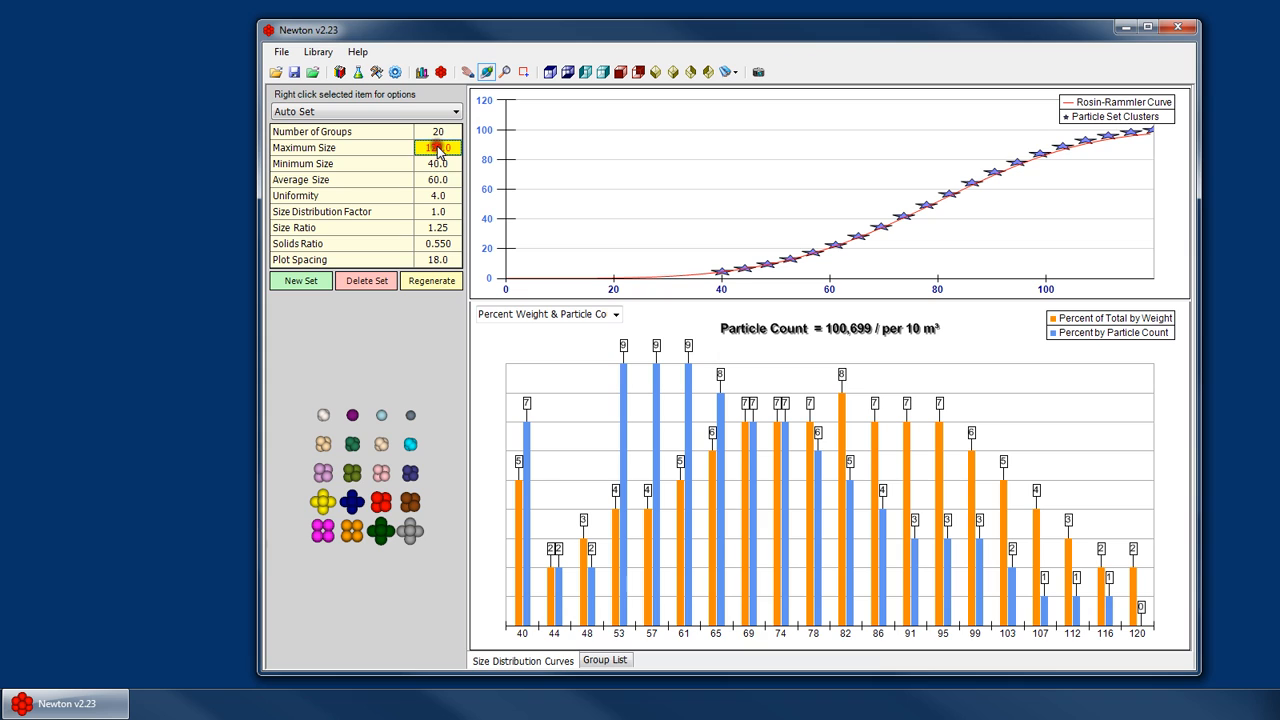
pyautogui.click(450, 197)
pyautogui.click(447, 212)
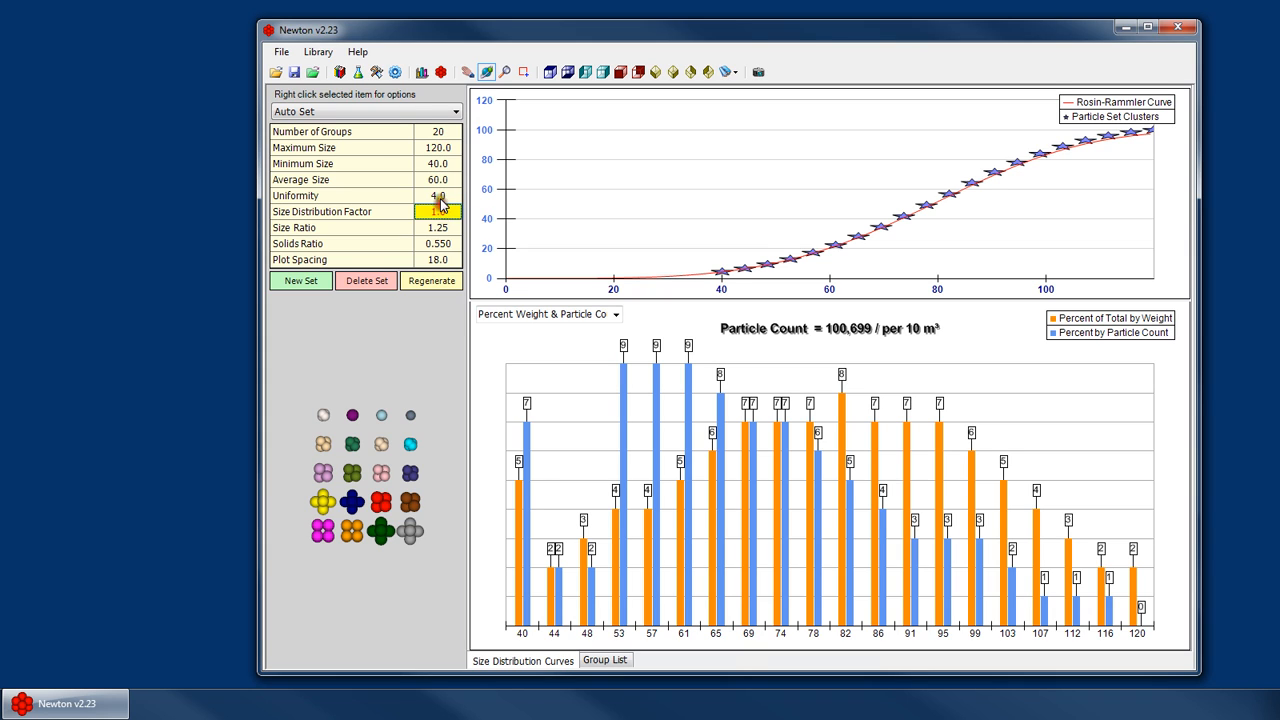
pyautogui.click(438, 197)
pyautogui.click(436, 212)
pyautogui.click(444, 229)
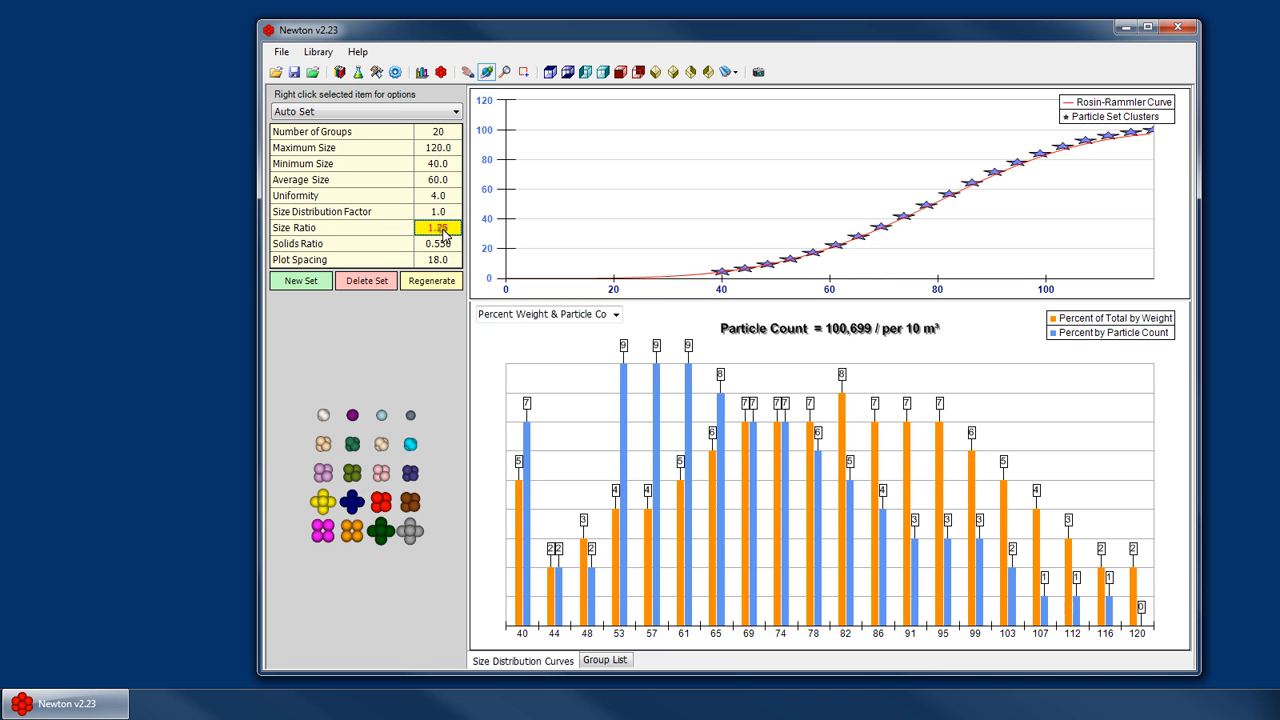
# - Open the group list, inspect the smallest groups, and re-commit group 19's cluster size of 44.2
pyautogui.click(610, 660)
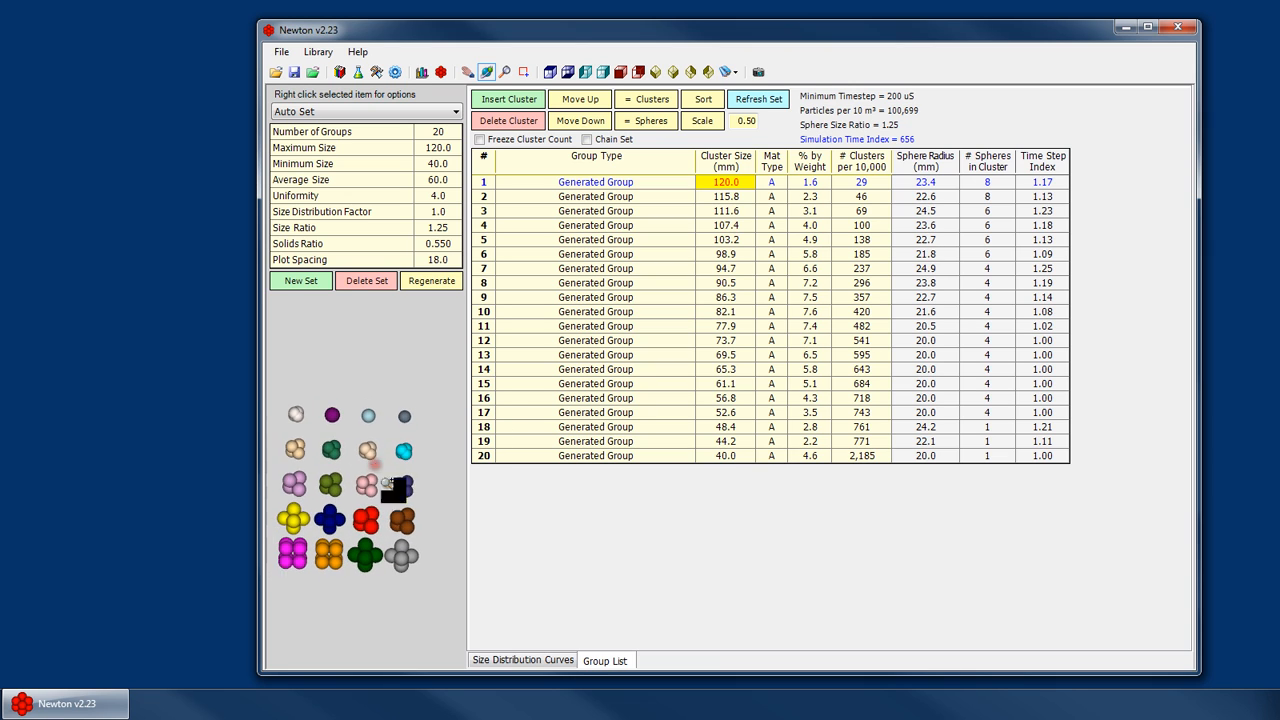
pyautogui.click(690, 455)
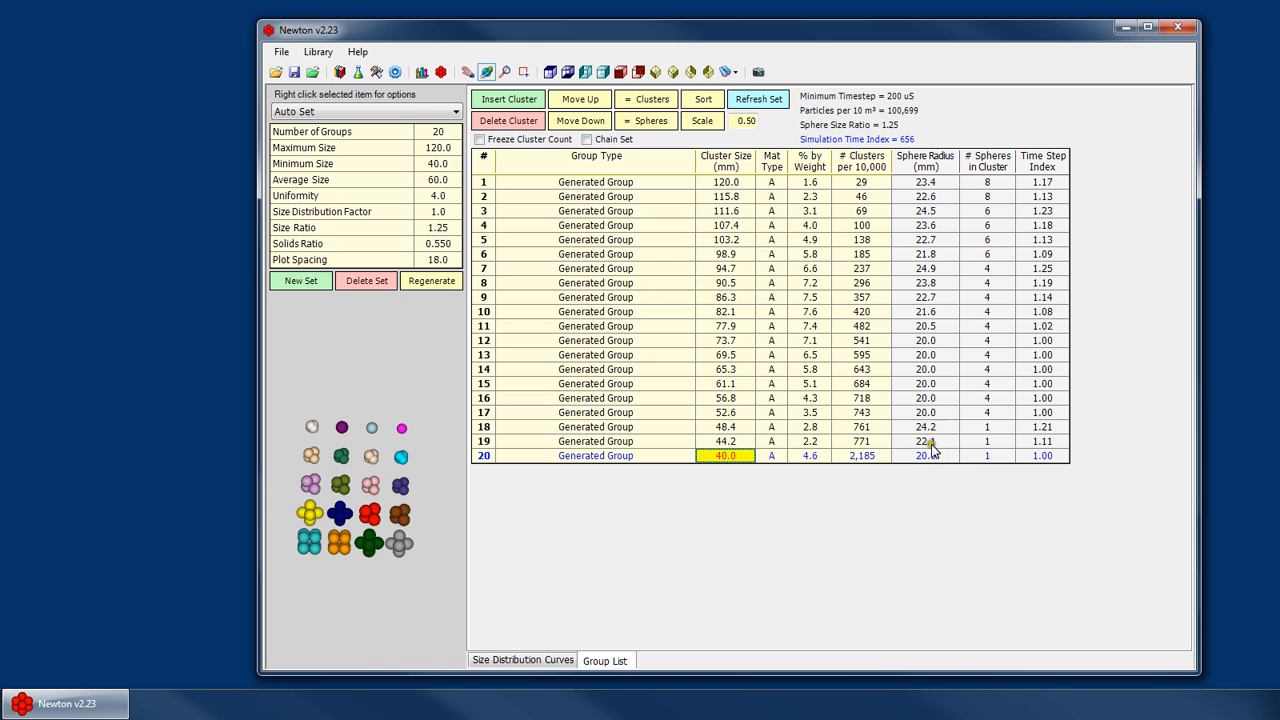
pyautogui.click(739, 440)
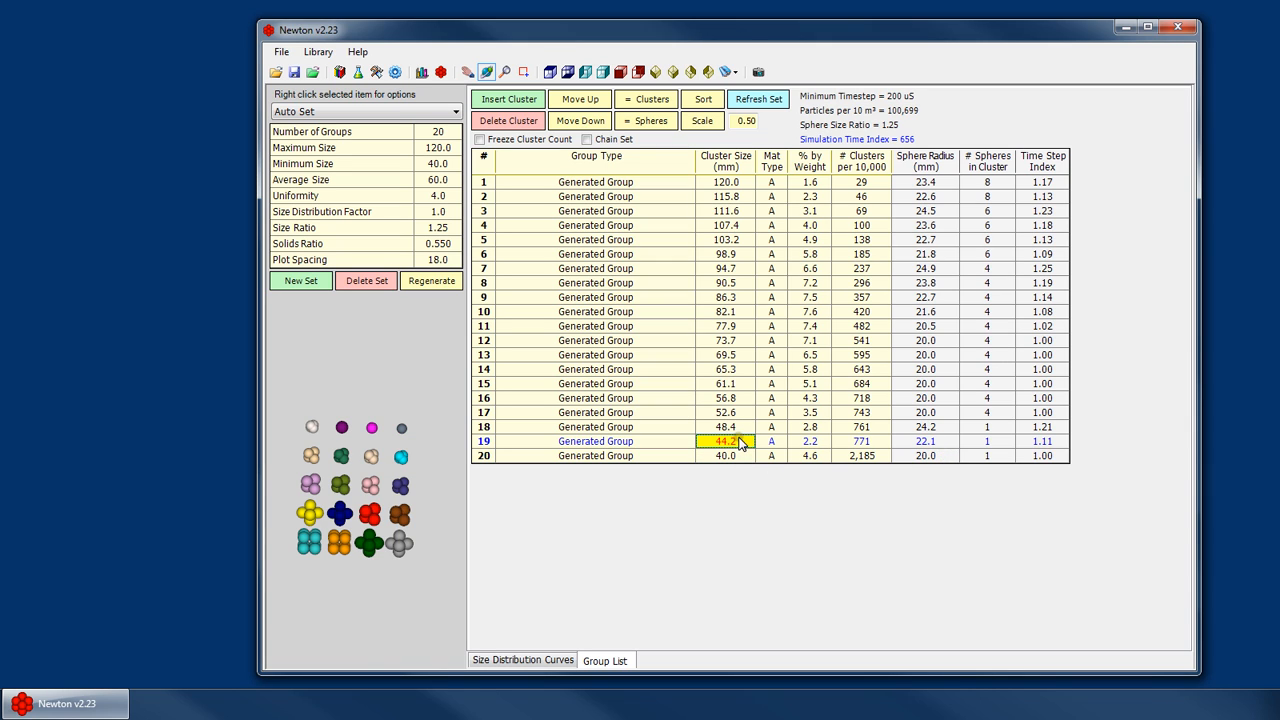
pyautogui.click(522, 660)
pyautogui.click(438, 211)
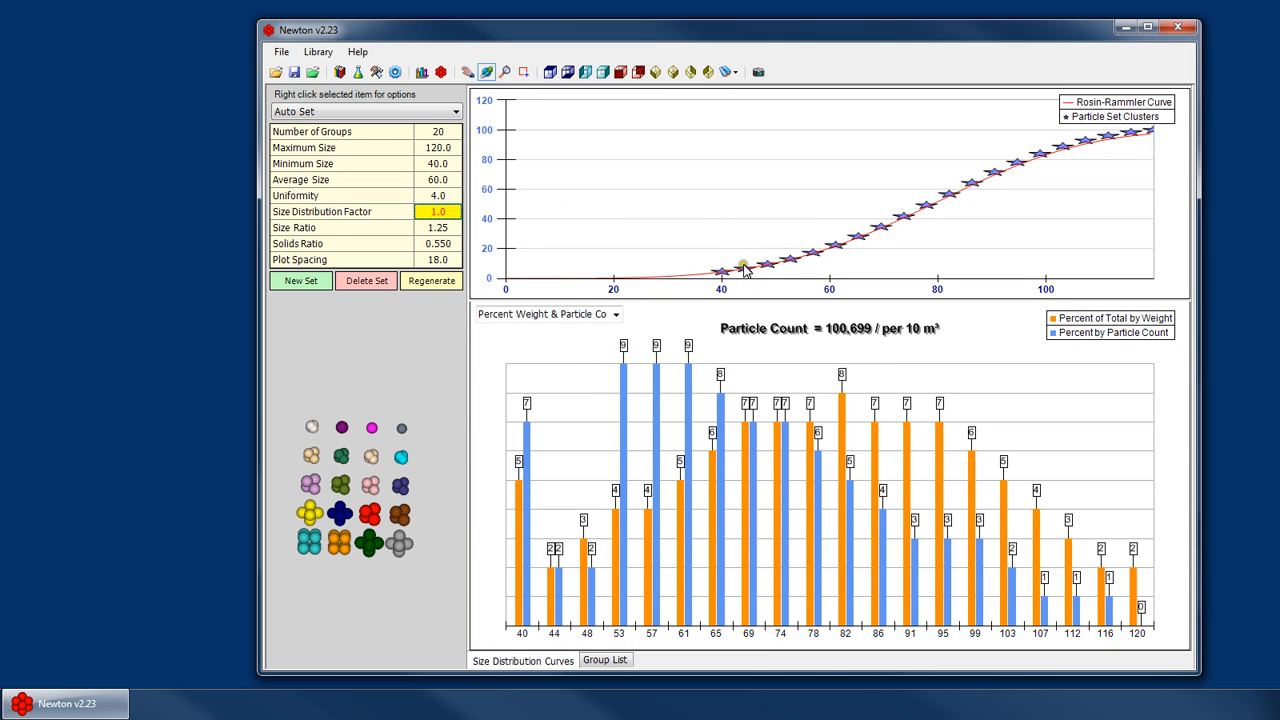
pyautogui.click(605, 660)
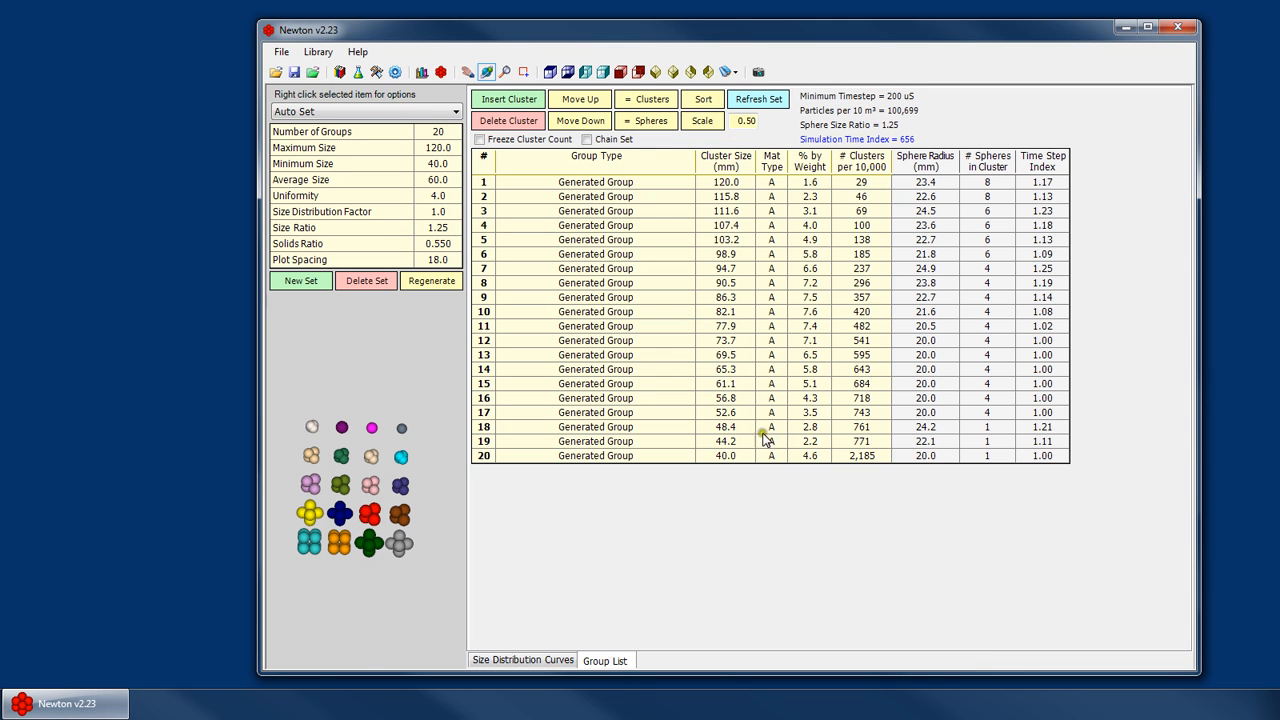
pyautogui.doubleClick(714, 441)
pyautogui.press('Return')
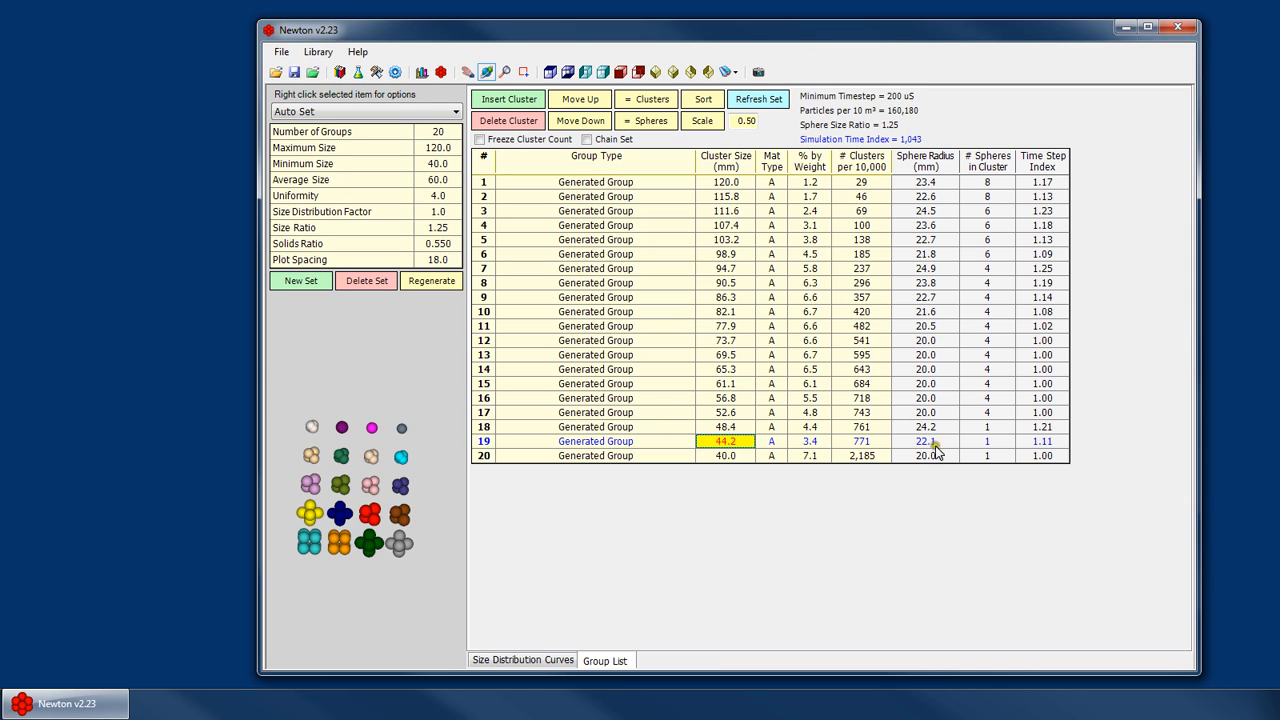
# - Switch to the Calculator and divide group 19's sphere radius of 22.1 by 20
pyautogui.click(450, 228)
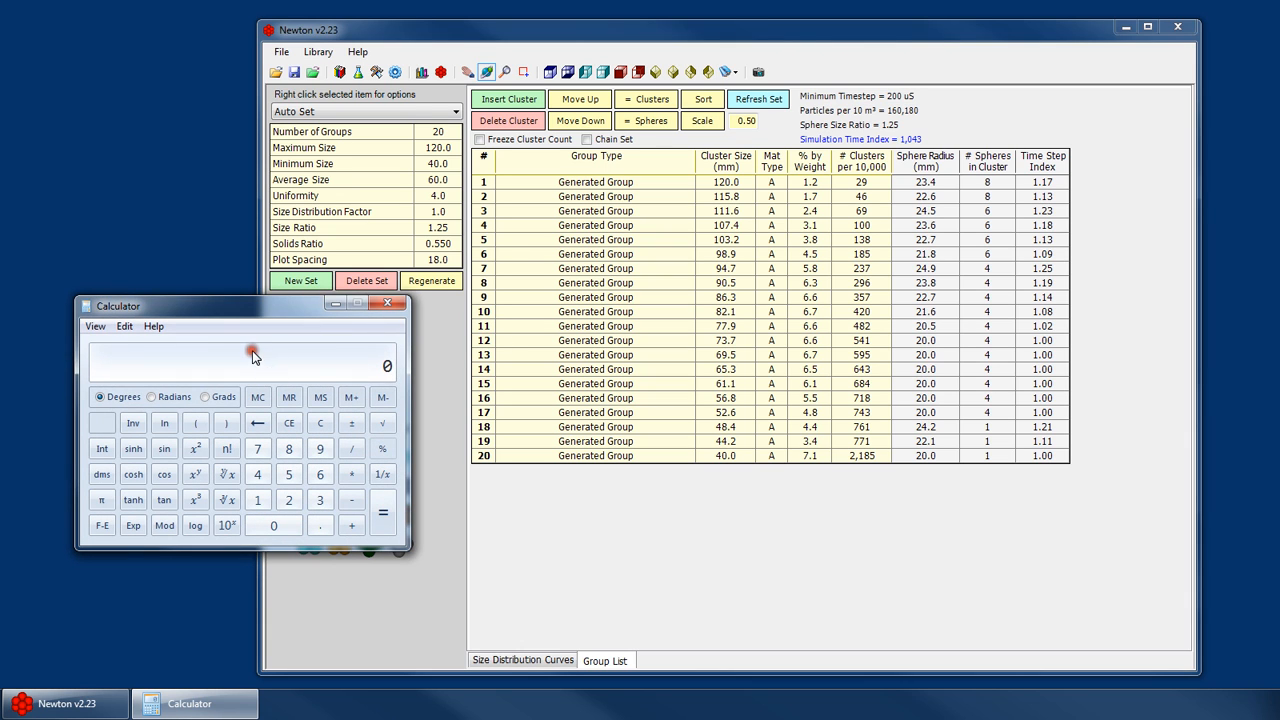
pyautogui.write('22.1/20')
pyautogui.press('Return')
pyautogui.doubleClick(742, 442)
pyautogui.press('Return')
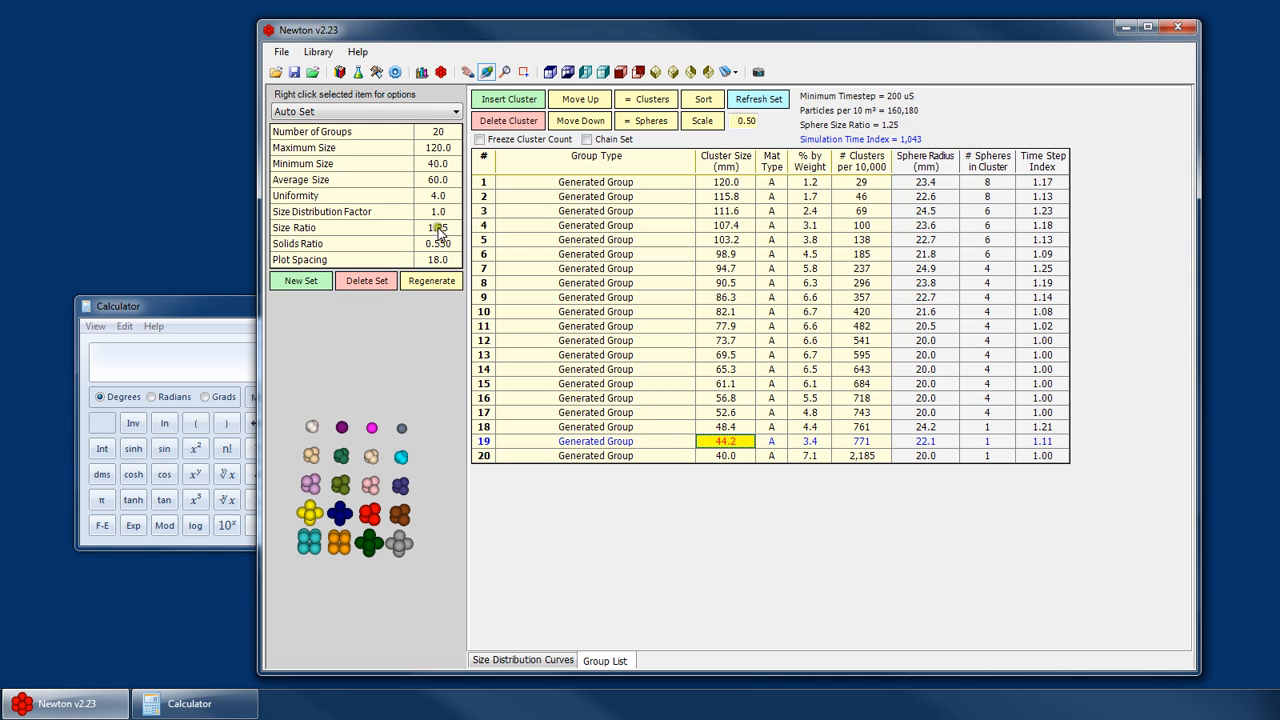
# - Move the Calculator aside, clear it, and divide group 18's sphere radius of 24.2 by 20
pyautogui.click(220, 310)
pyautogui.moveTo(220, 310); pyautogui.dragTo(157, 441)
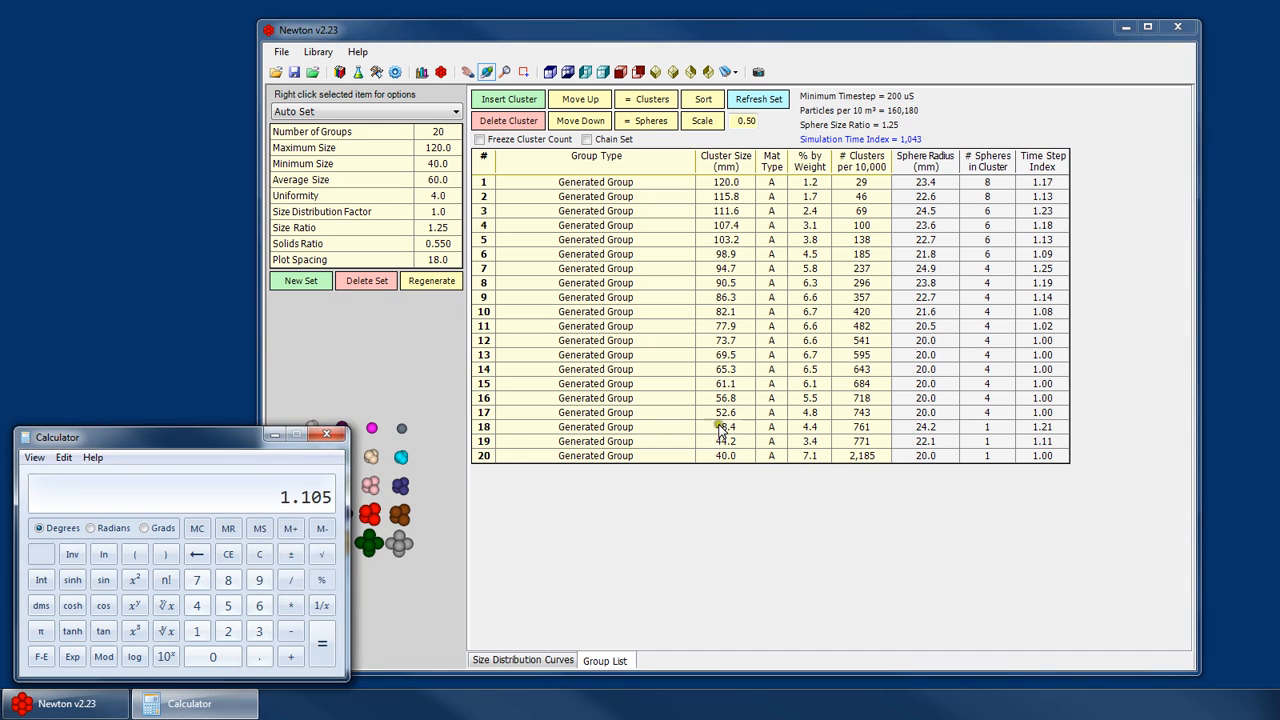
pyautogui.click(718, 428)
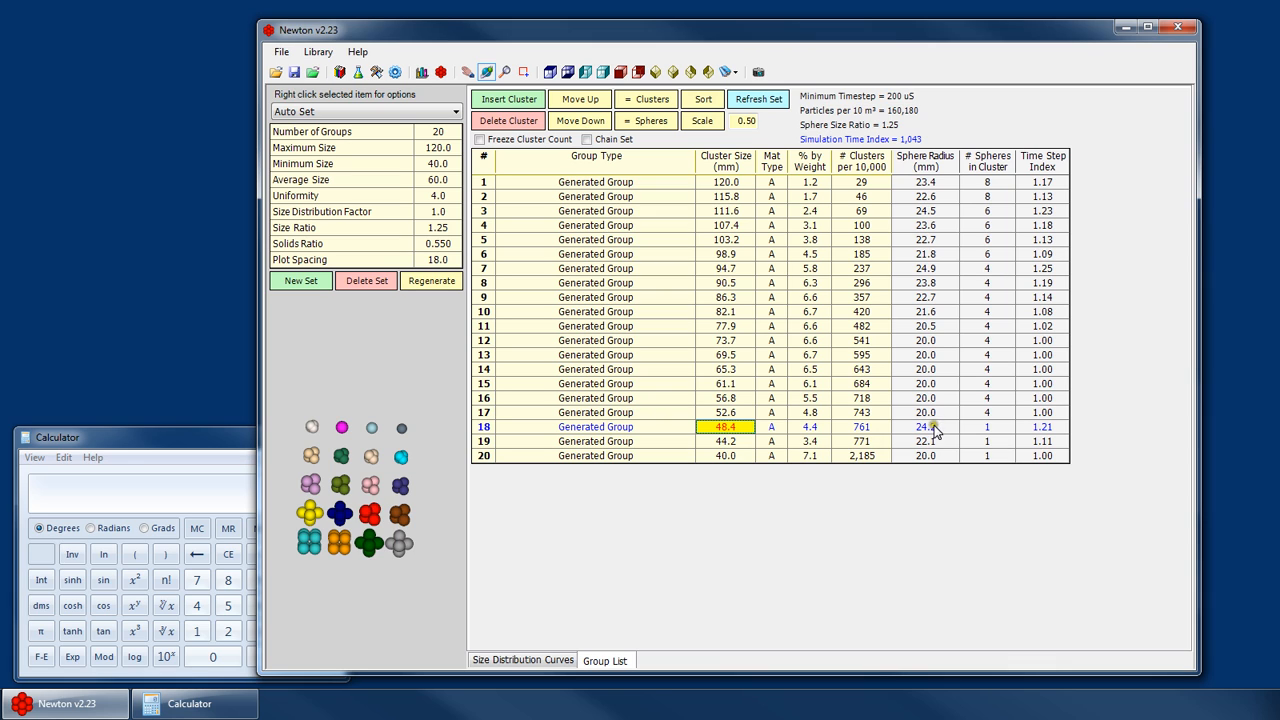
pyautogui.click(209, 477)
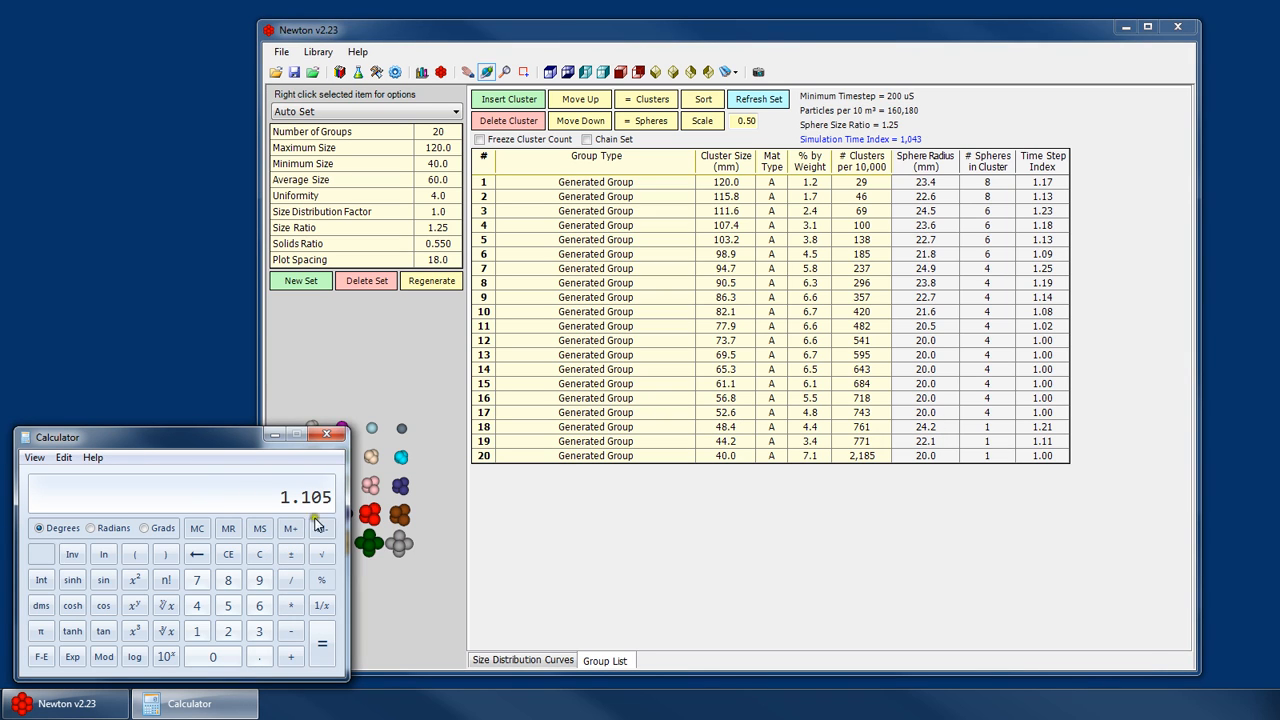
pyautogui.click(259, 554)
pyautogui.write('24.2/20')
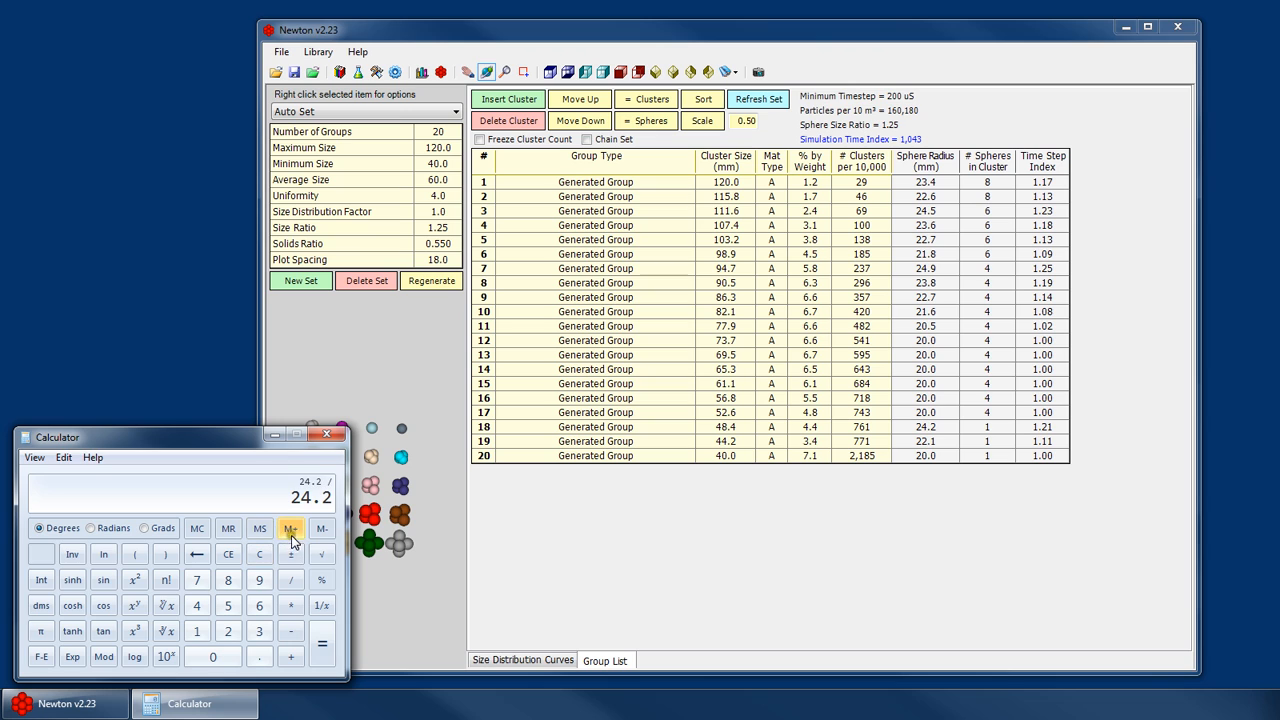
pyautogui.press('Return')
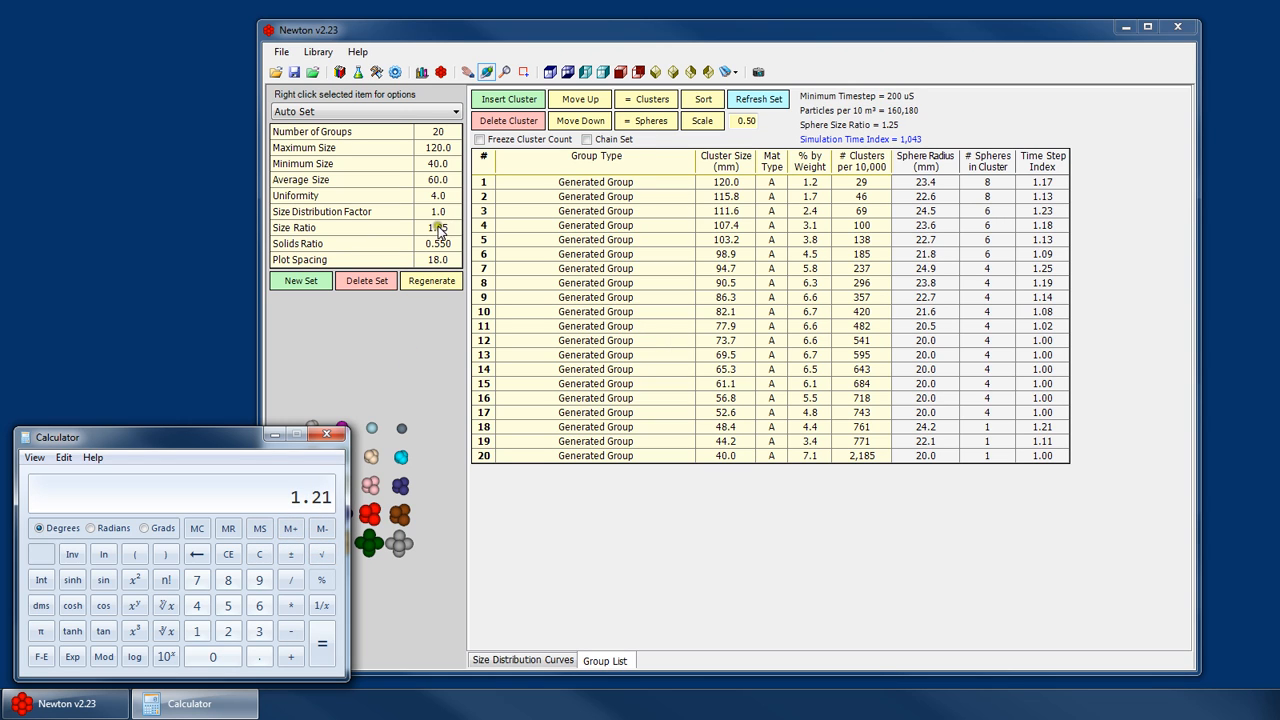
# - Clear the Calculator, enter group 17's cluster size of 52.6, and divide the result by 20
pyautogui.click(738, 419)
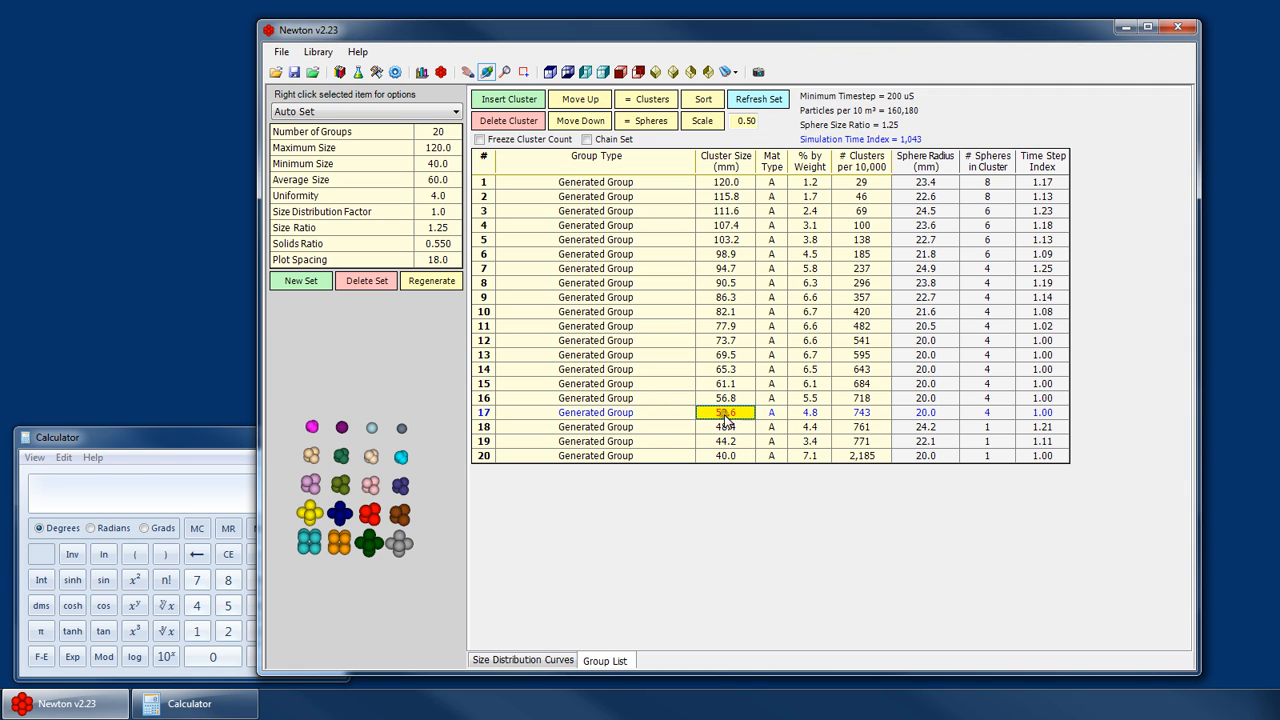
pyautogui.click(156, 439)
pyautogui.click(258, 554)
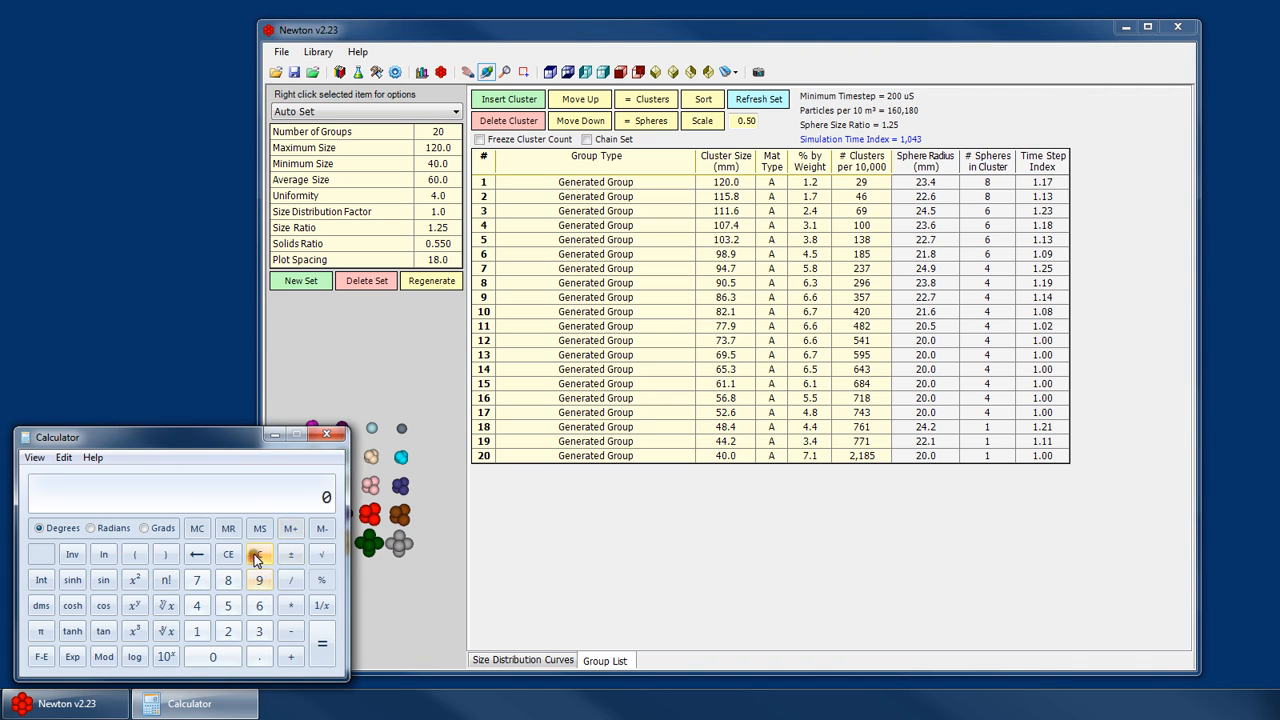
pyautogui.write('52.6 /')
pyautogui.press('Return')
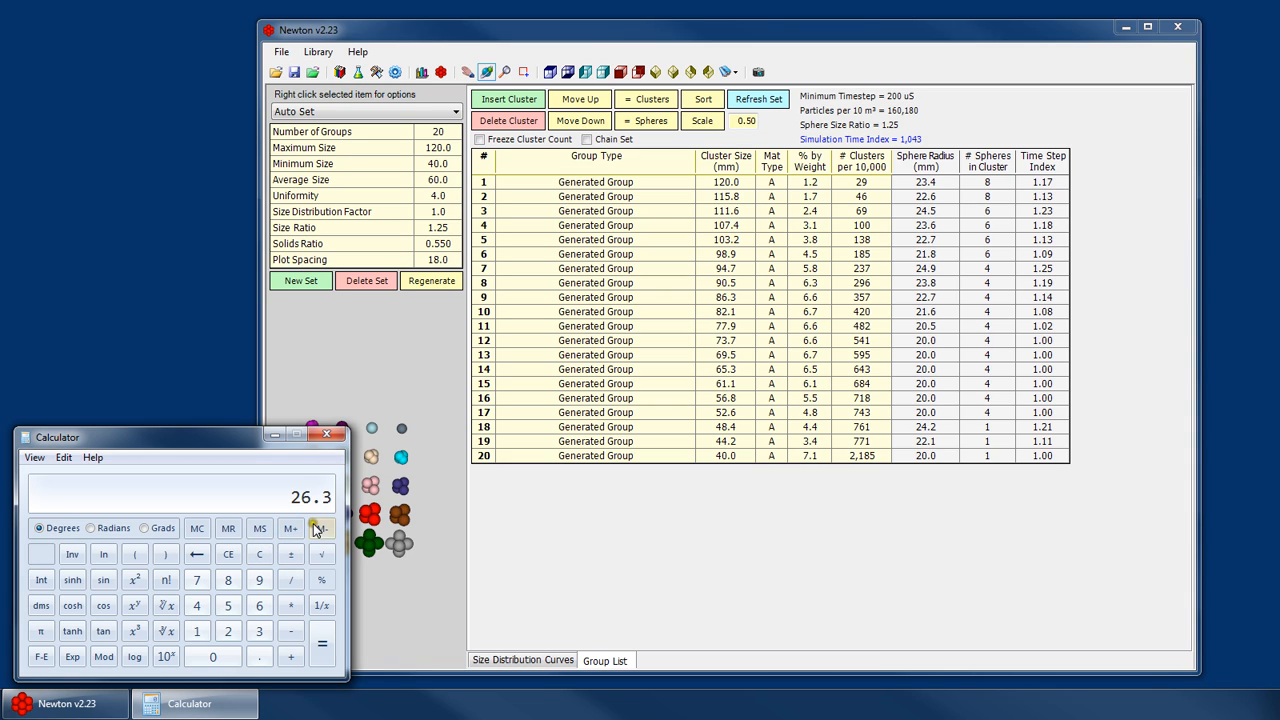
pyautogui.write('/')
pyautogui.write('20')
pyautogui.press('Return')
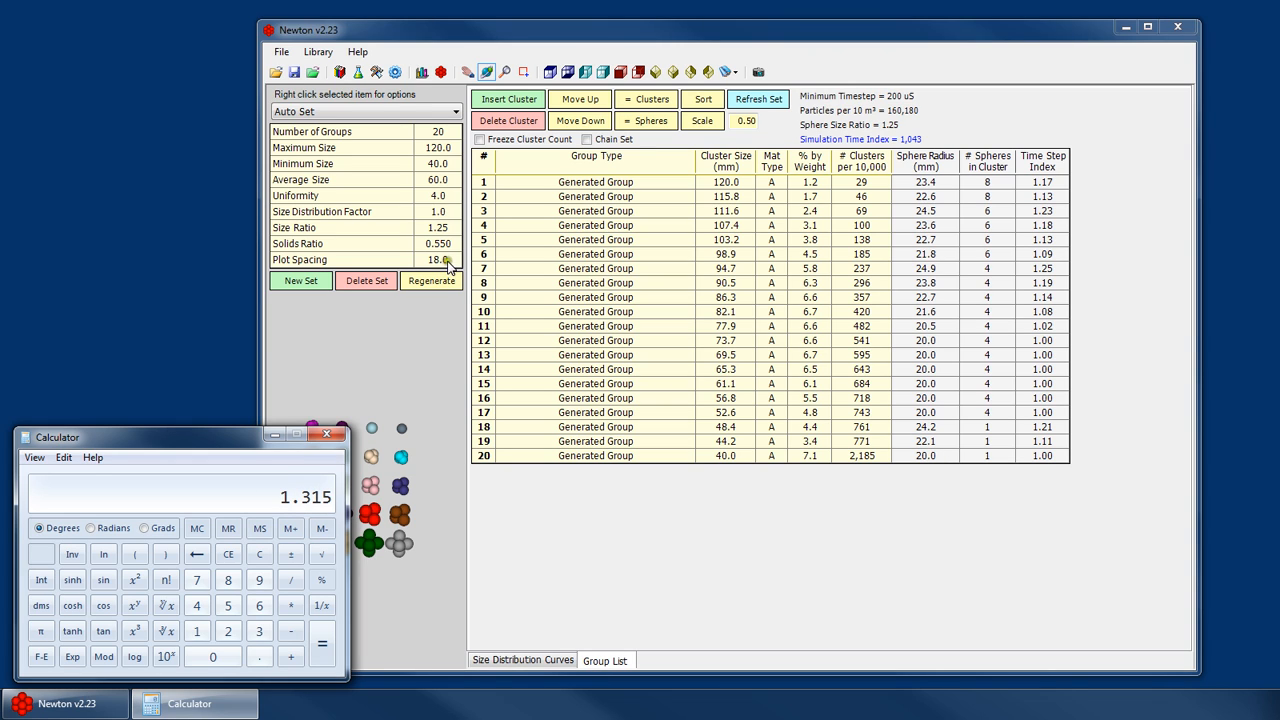
# - Examine the cluster shape previews, zooming and panning in the preview area
pyautogui.click(440, 229)
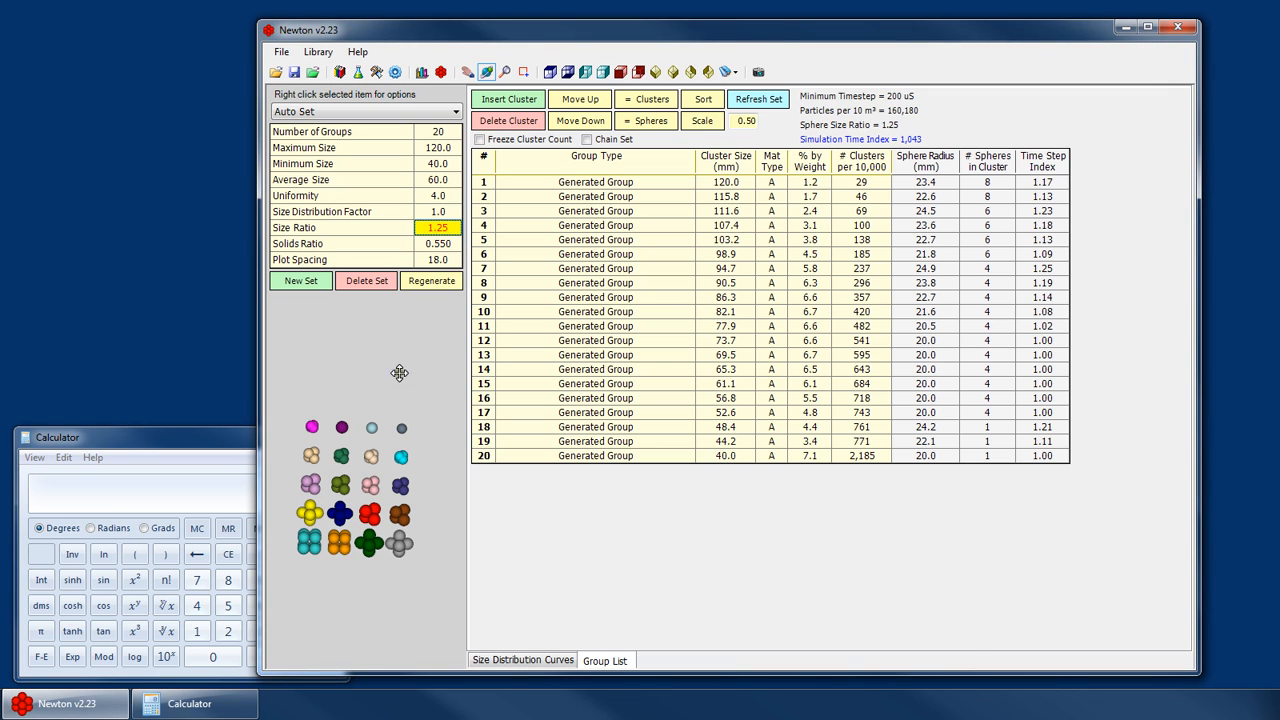
pyautogui.click(343, 461)
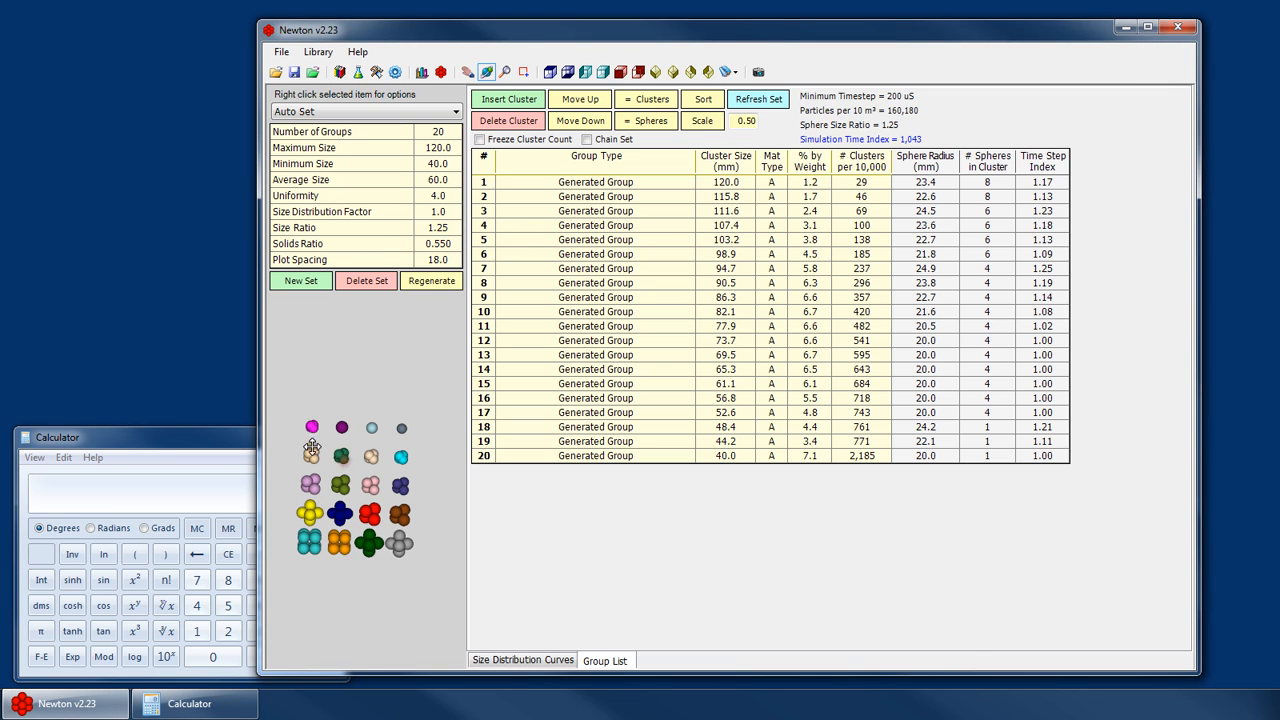
pyautogui.scroll(5, 300, 428)
pyautogui.scroll(-3, 291, 396)
pyautogui.moveTo(342, 426); pyautogui.dragTo(320, 405)
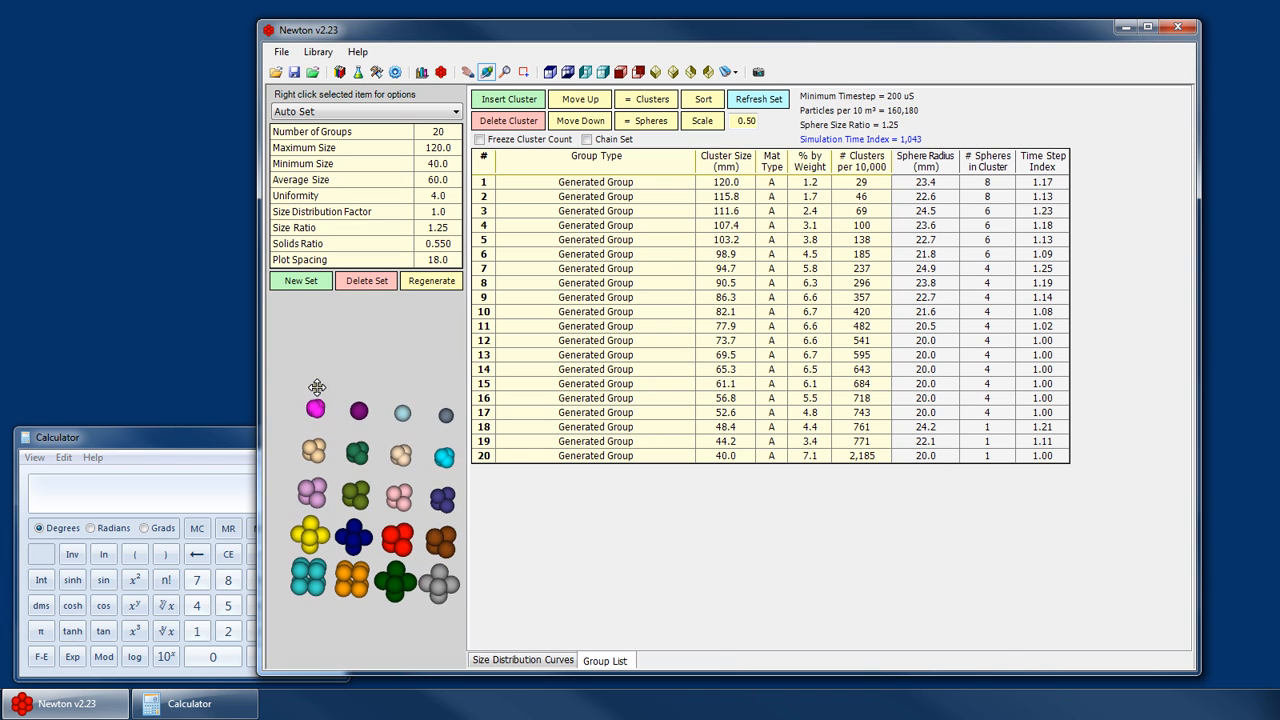
pyautogui.scroll(4, 322, 405)
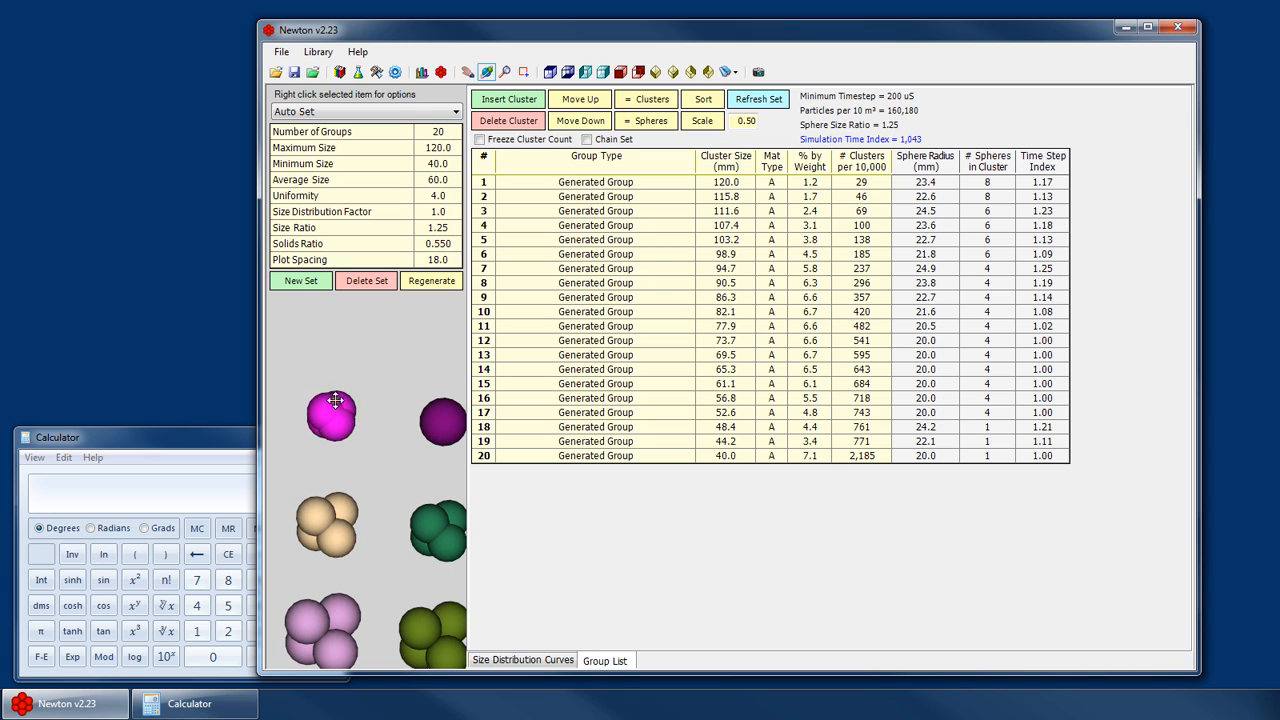
pyautogui.scroll(-4, 337, 403)
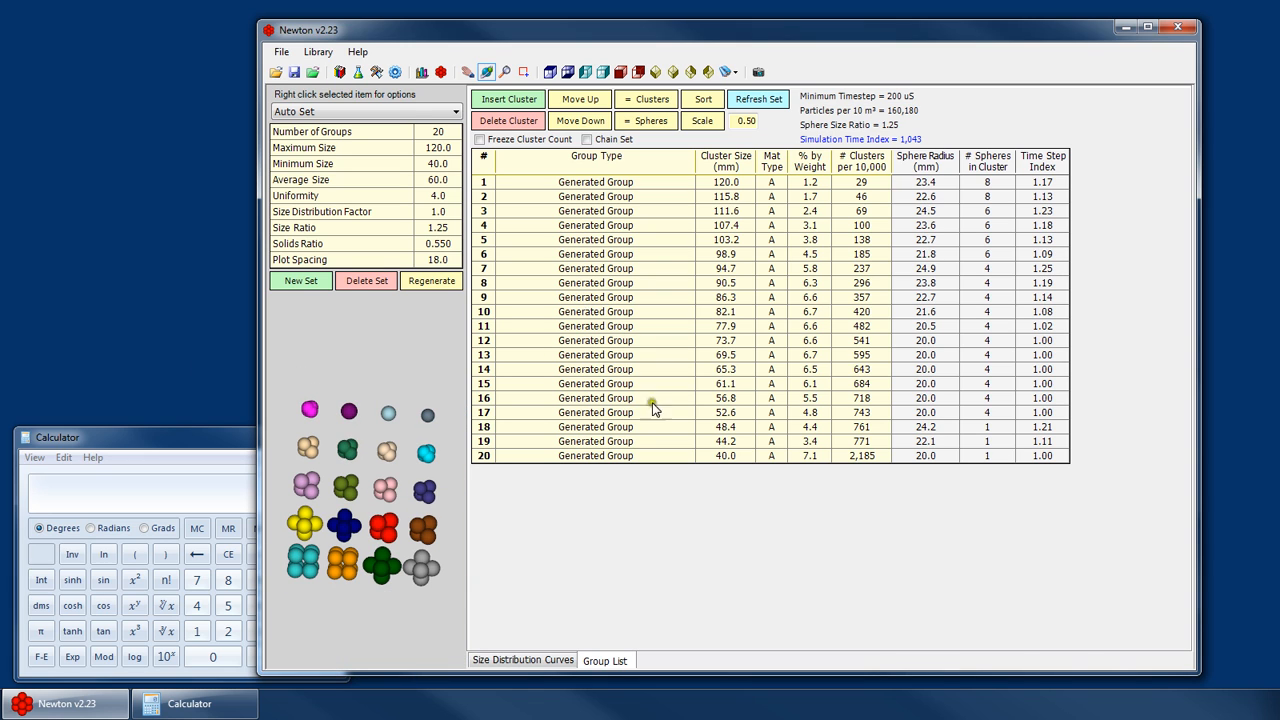
# - Step through the groups in the group list to highlight their matching cluster previews
pyautogui.click(762, 400)
pyautogui.press('Up')
pyautogui.press('Up')
pyautogui.press('Up')
pyautogui.press('Up')
pyautogui.press('Up')
pyautogui.press('Up')
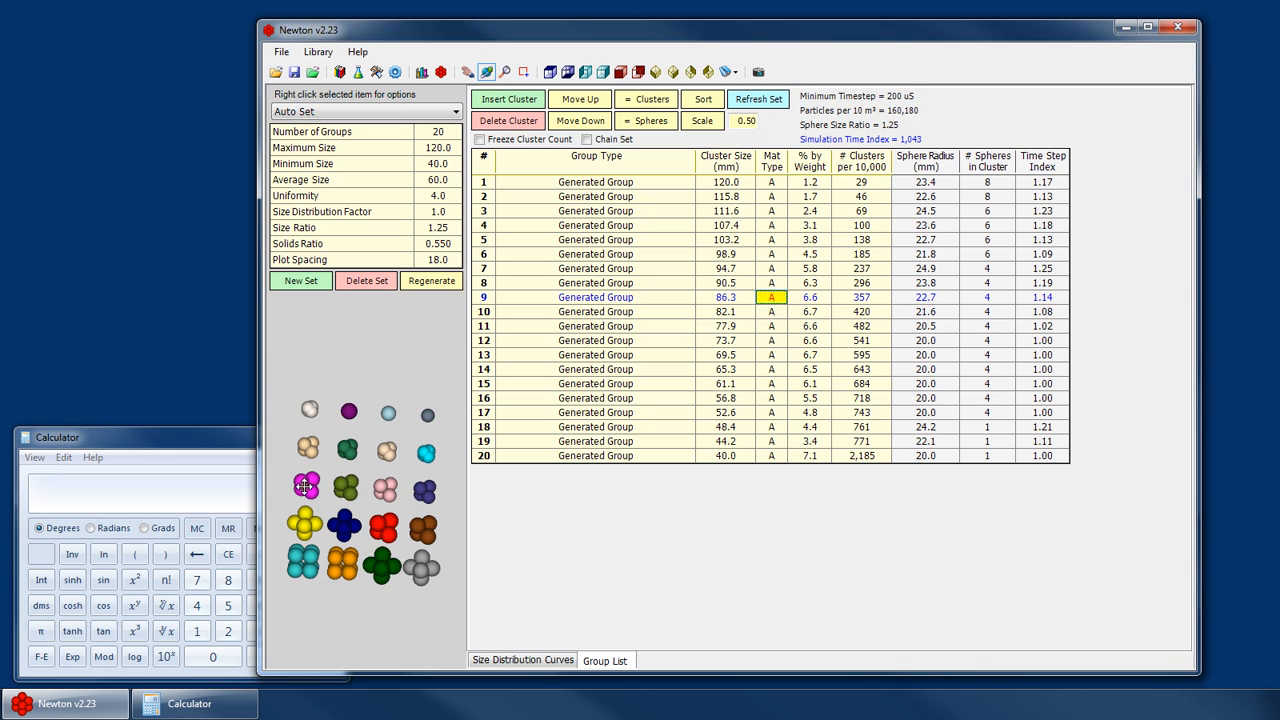
pyautogui.press('Down')
pyautogui.press('Down')
pyautogui.press('Down')
pyautogui.press('Down')
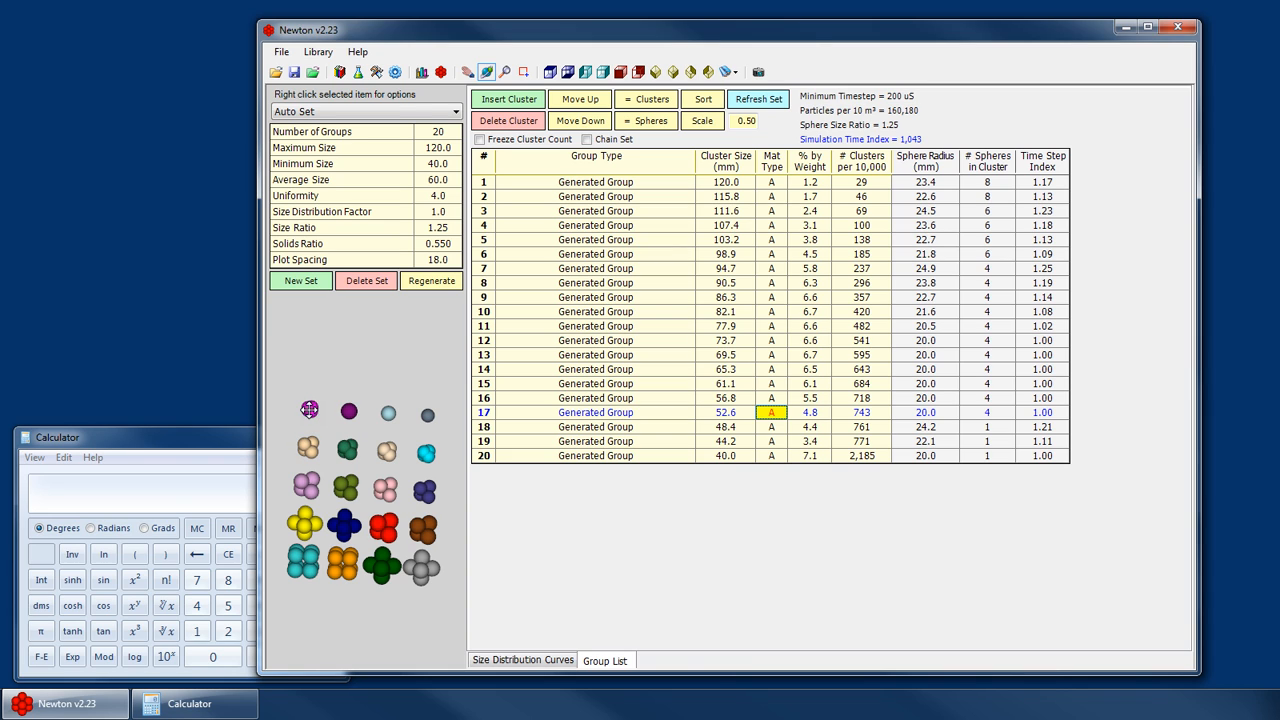
pyautogui.click(745, 413)
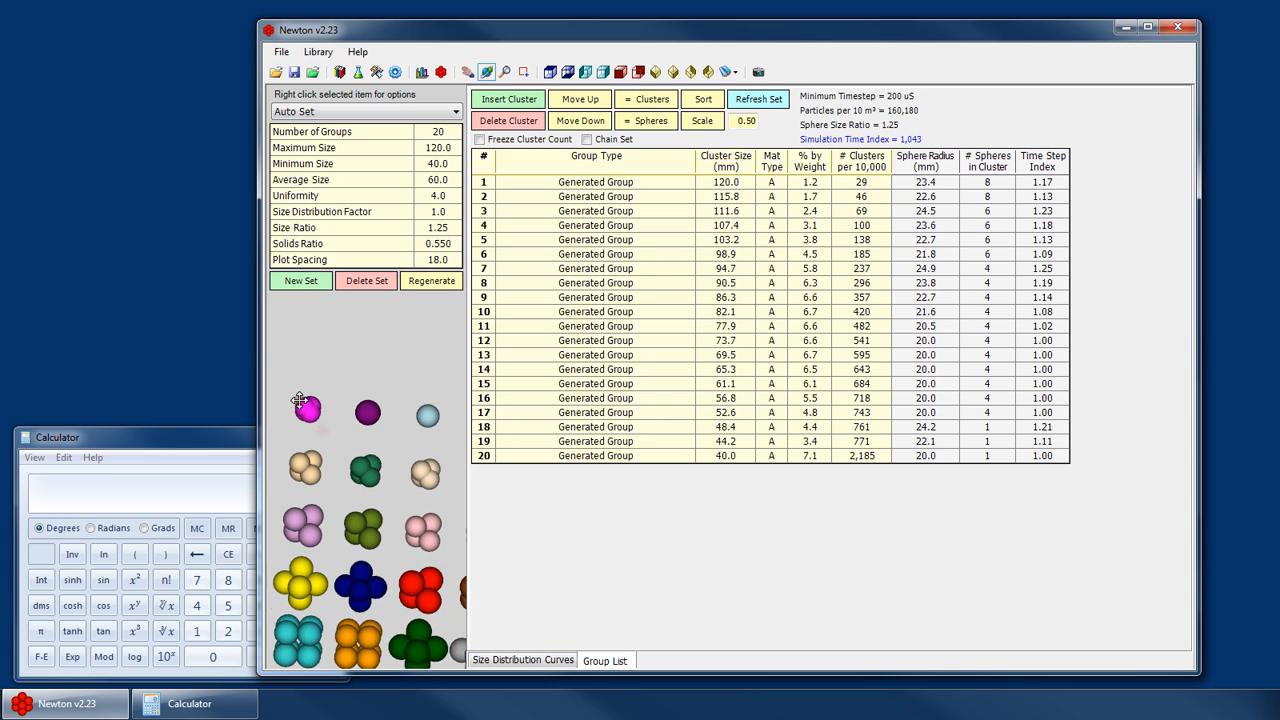
pyautogui.click(742, 423)
pyautogui.click(736, 413)
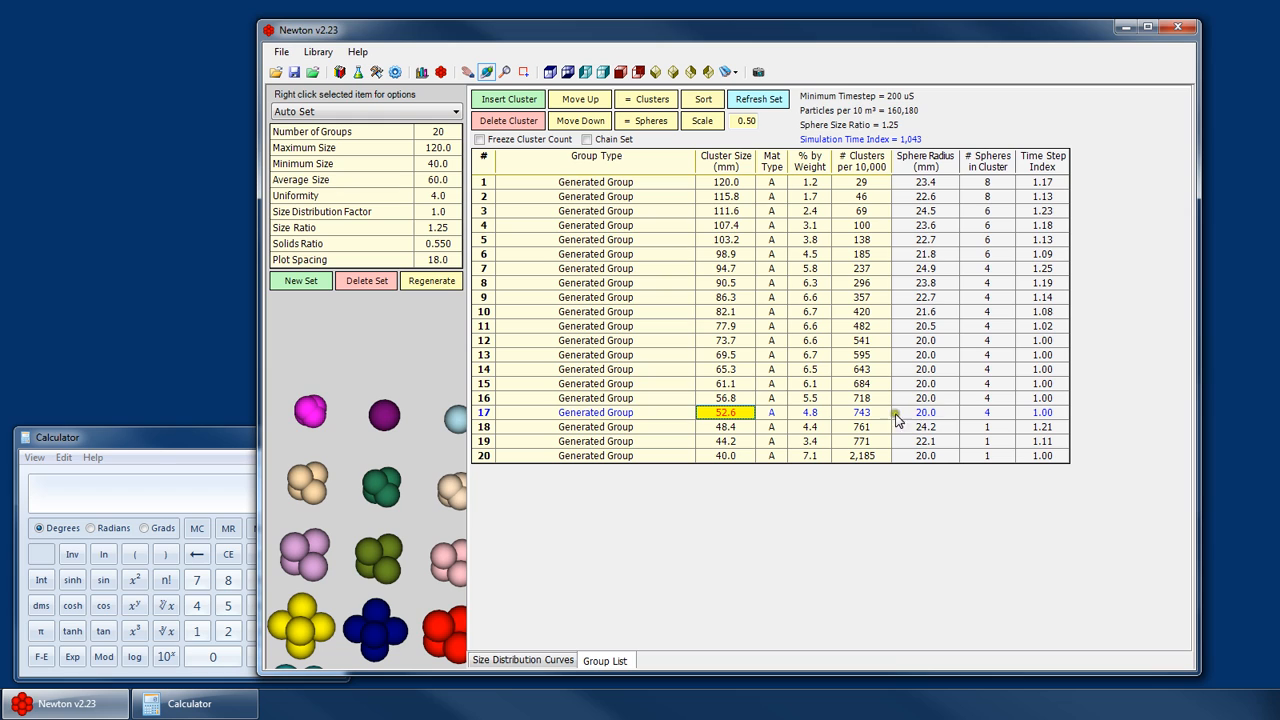
pyautogui.click(718, 456)
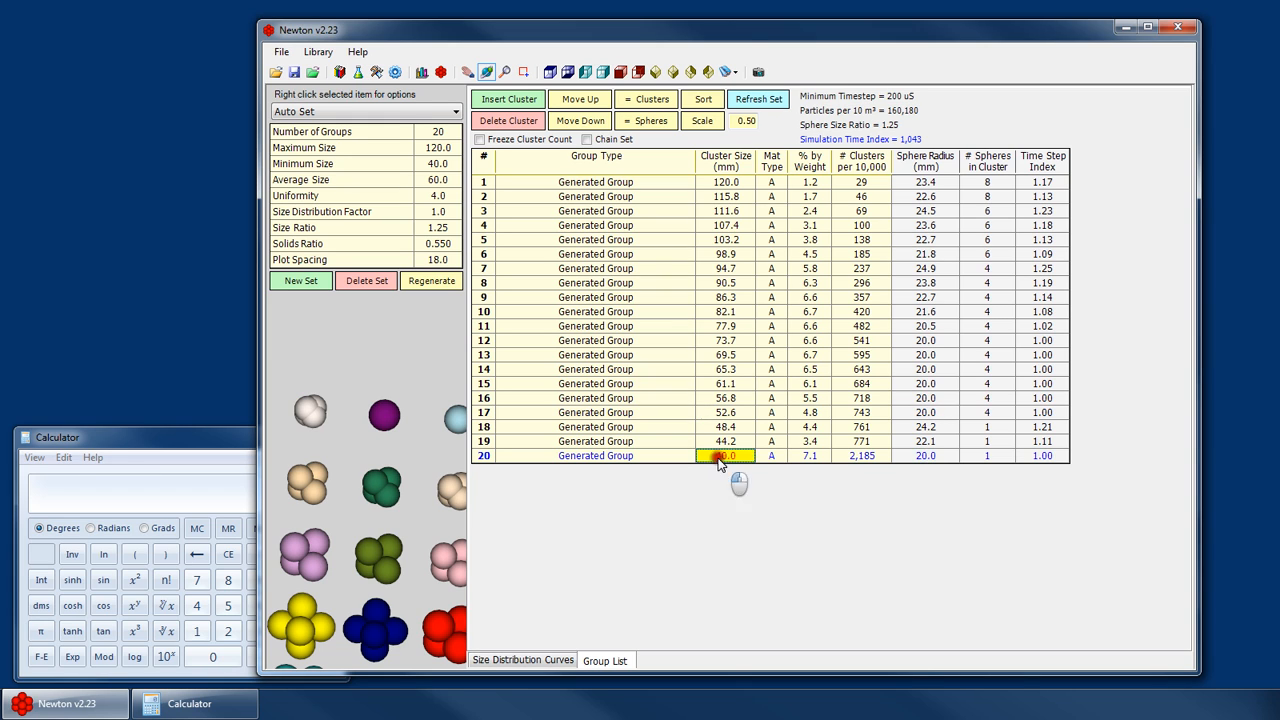
# - Select groups 20, 17 and 16 in the group list and examine their highlighted previews, zooming and panning the preview area
pyautogui.click(750, 412)
pyautogui.click(818, 456)
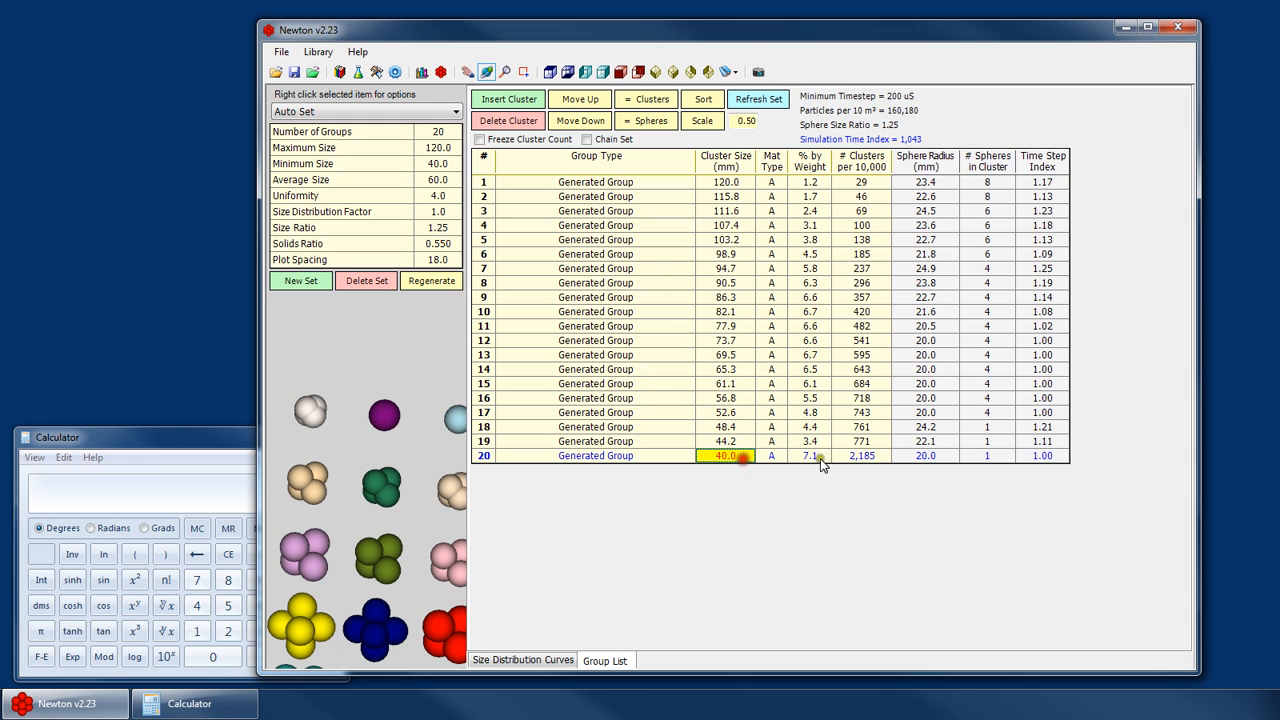
pyautogui.click(752, 413)
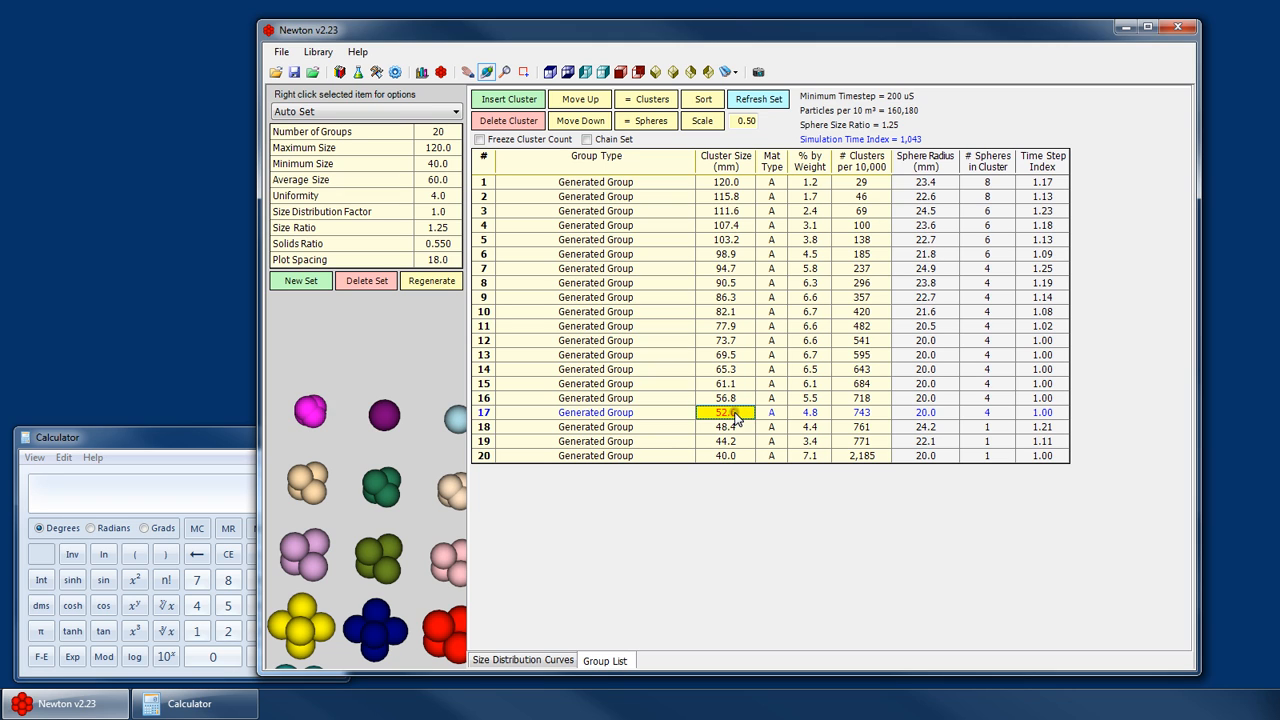
pyautogui.click(316, 411)
pyautogui.scroll(-6, 331, 375)
pyautogui.scroll(4, 405, 428)
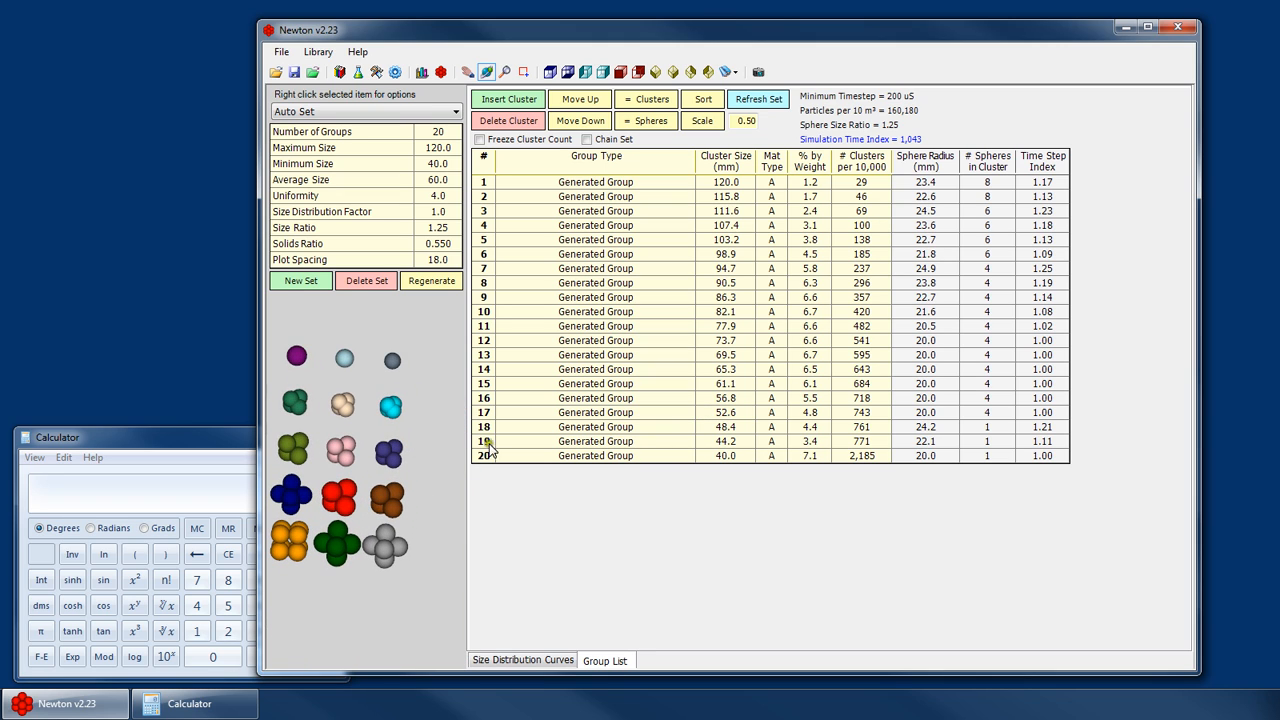
pyautogui.click(730, 398)
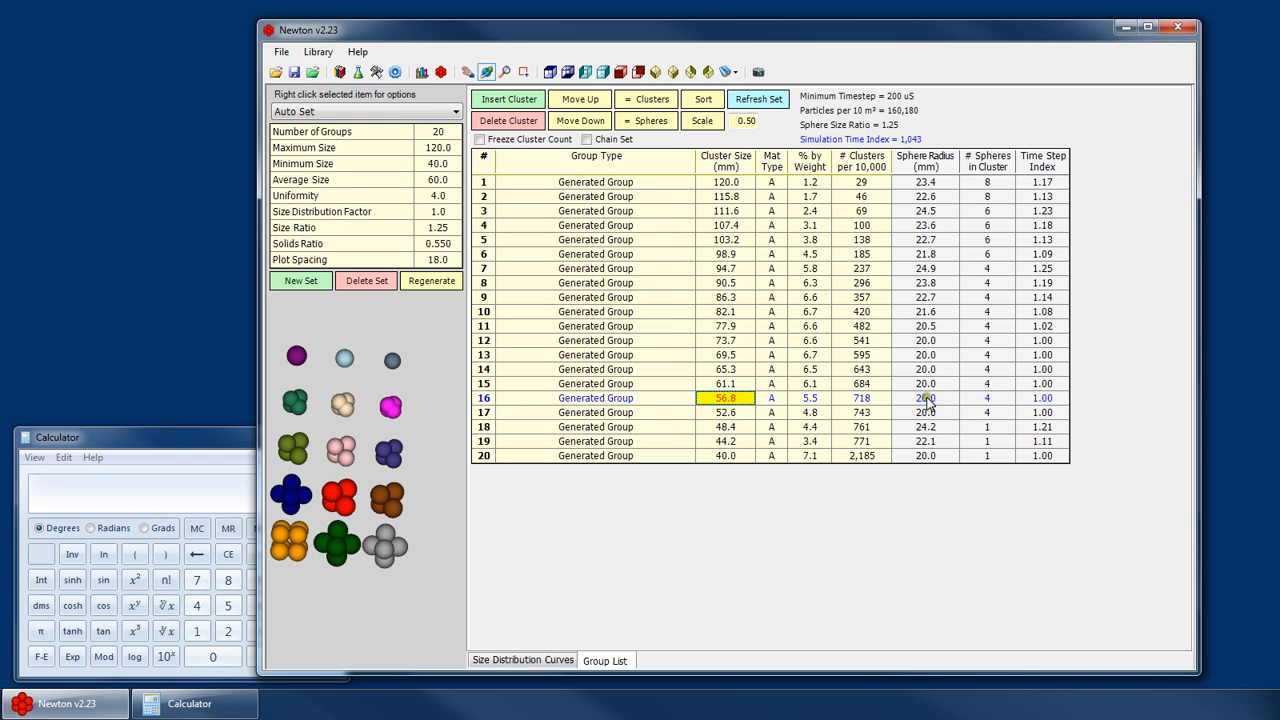
pyautogui.moveTo(395, 399); pyautogui.dragTo(324, 400)
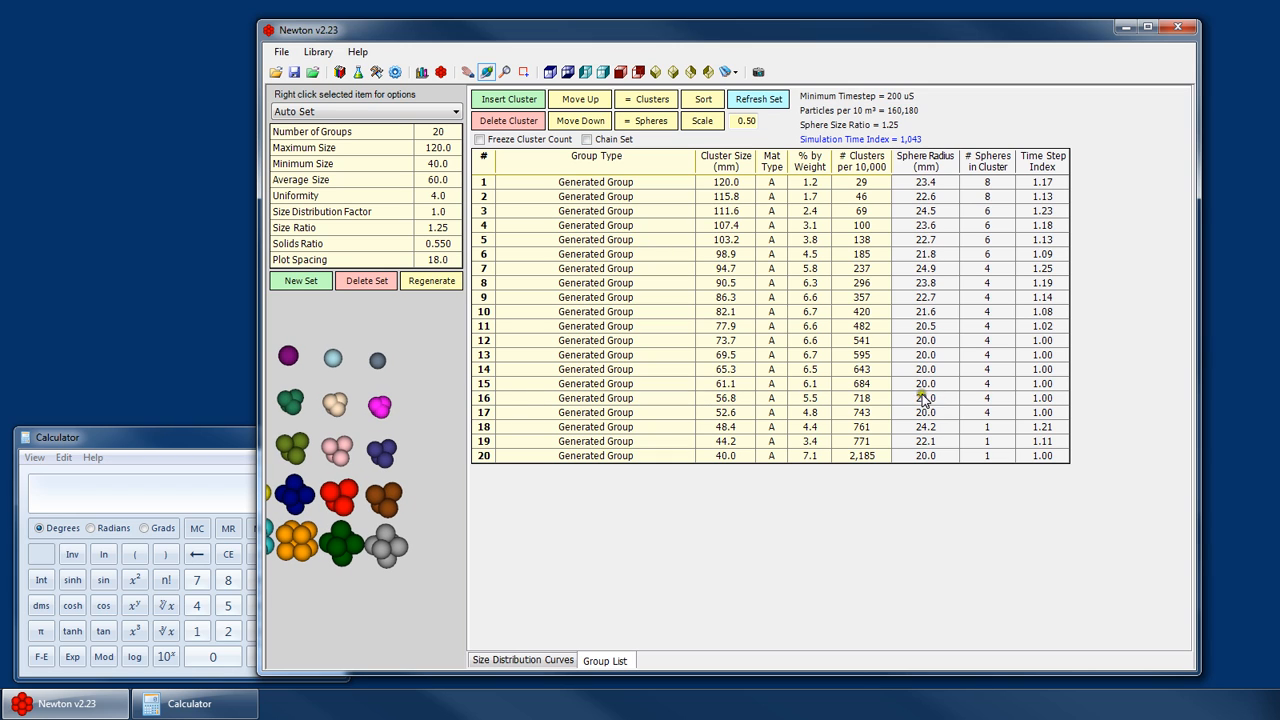
pyautogui.moveTo(362, 418)
pyautogui.mouseDown()
pyautogui.moveTo(388, 406)
pyautogui.moveTo(377, 420)
pyautogui.mouseUp()
pyautogui.scroll(-2, 377, 420)
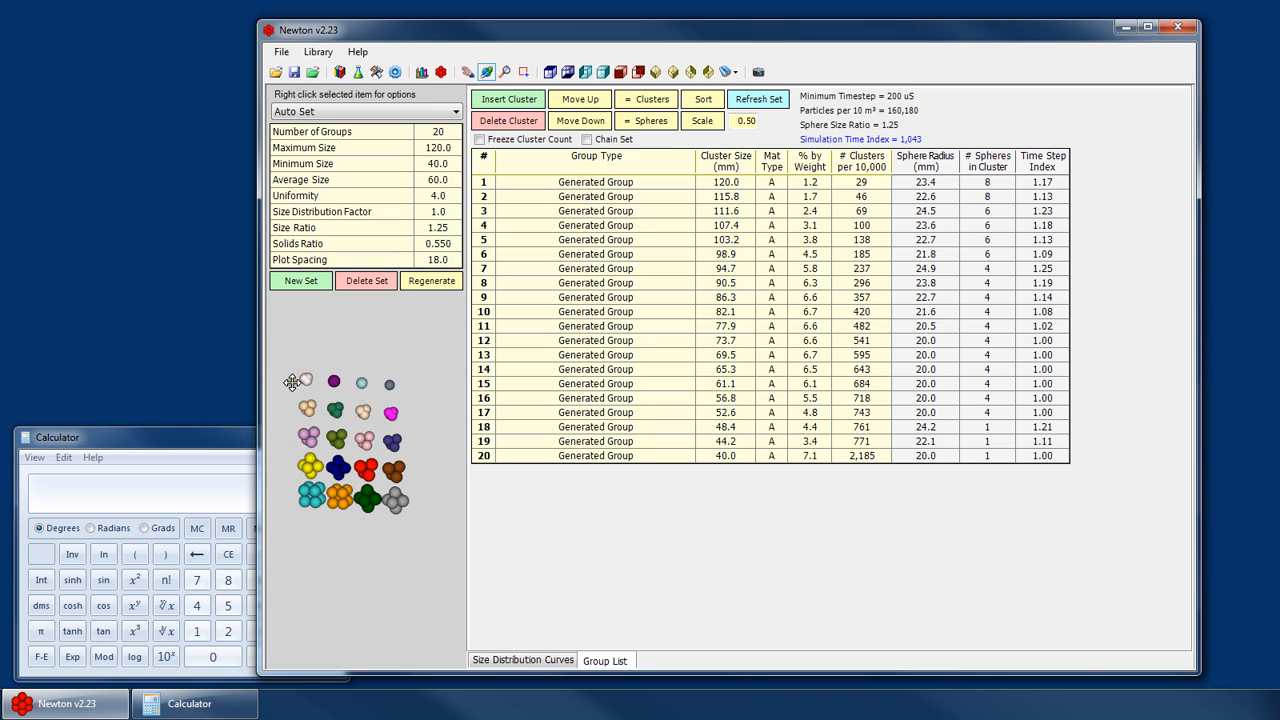
# - Open the cluster size cells of groups 16 and 15 for a precise reading, and step up the list to group 11
pyautogui.doubleClick(733, 398)
pyautogui.doubleClick(742, 385)
pyautogui.click(732, 399)
pyautogui.click(740, 385)
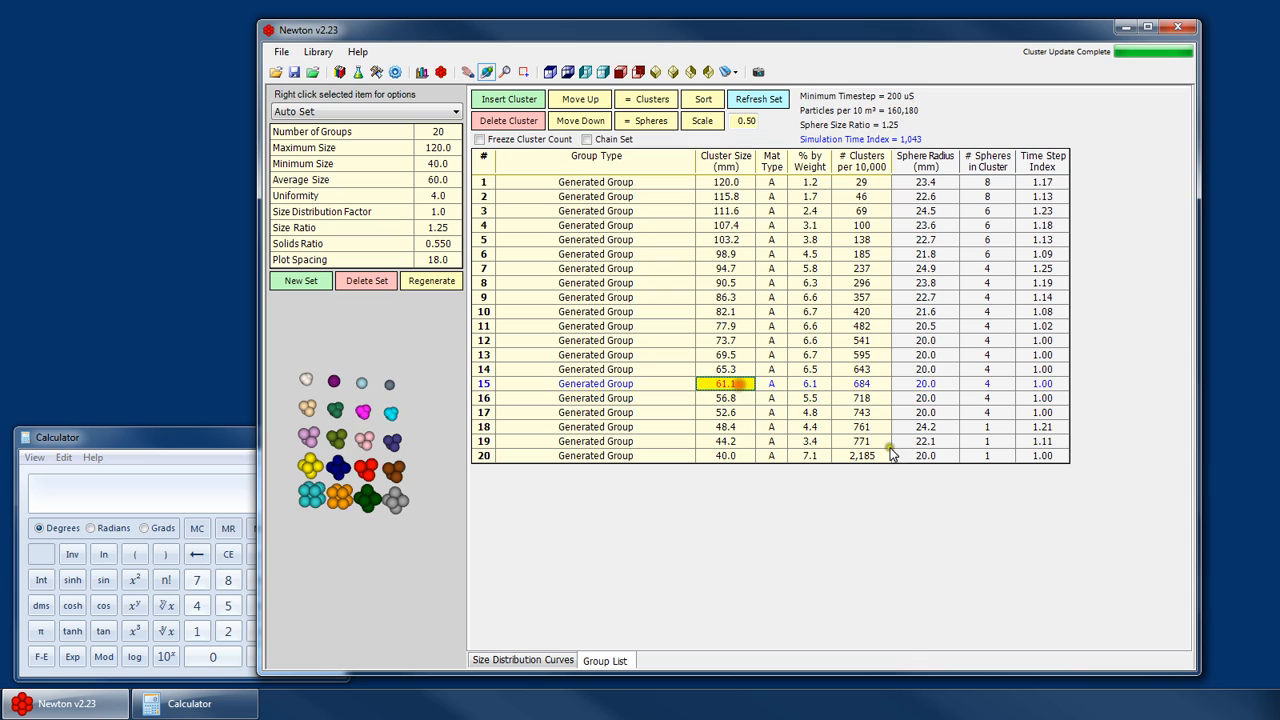
pyautogui.press('Up')
pyautogui.press('Up')
pyautogui.press('Up')
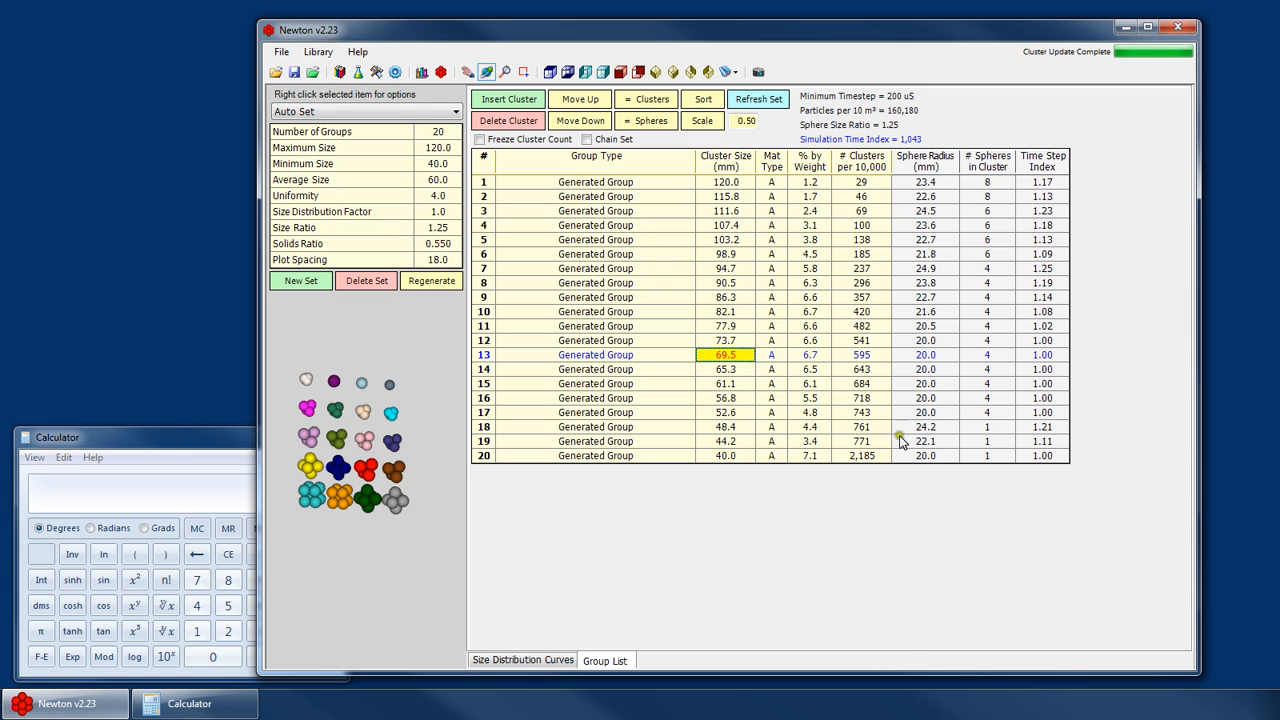
pyautogui.press('Up')
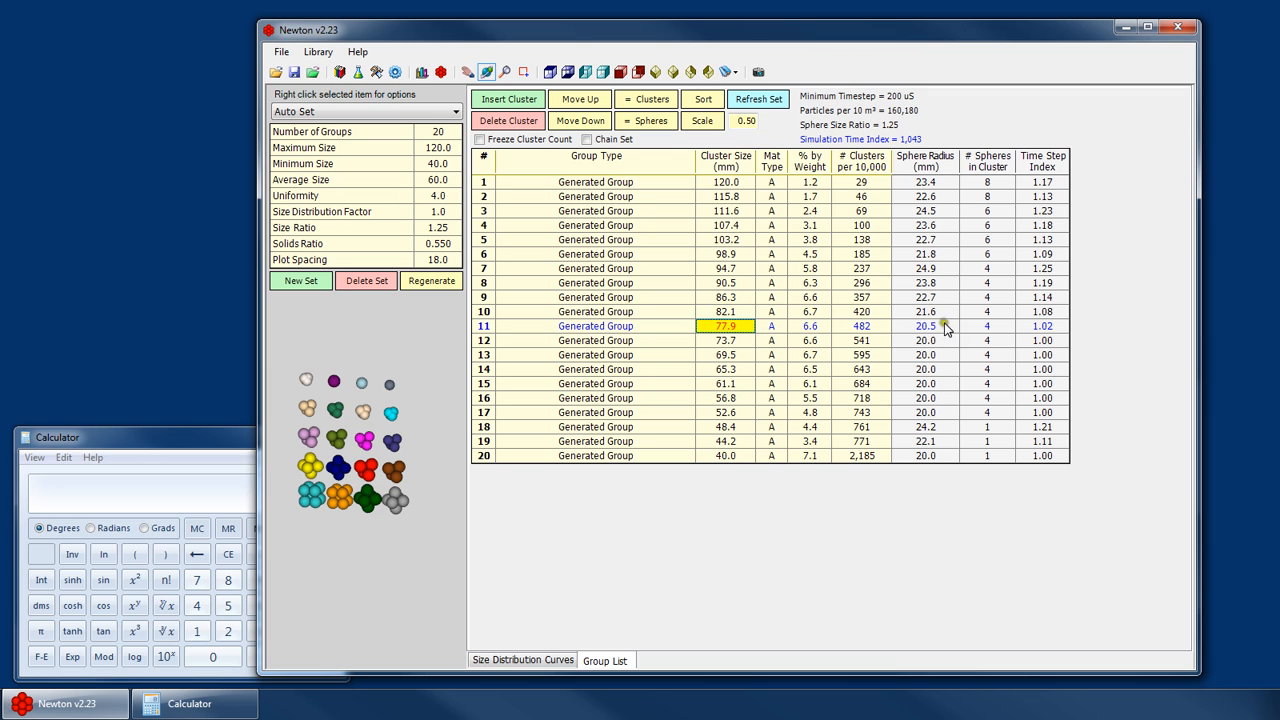
# - Step up through groups 12 to 7 in the group list, zooming the preview to check each highlighted cluster
pyautogui.click(376, 412)
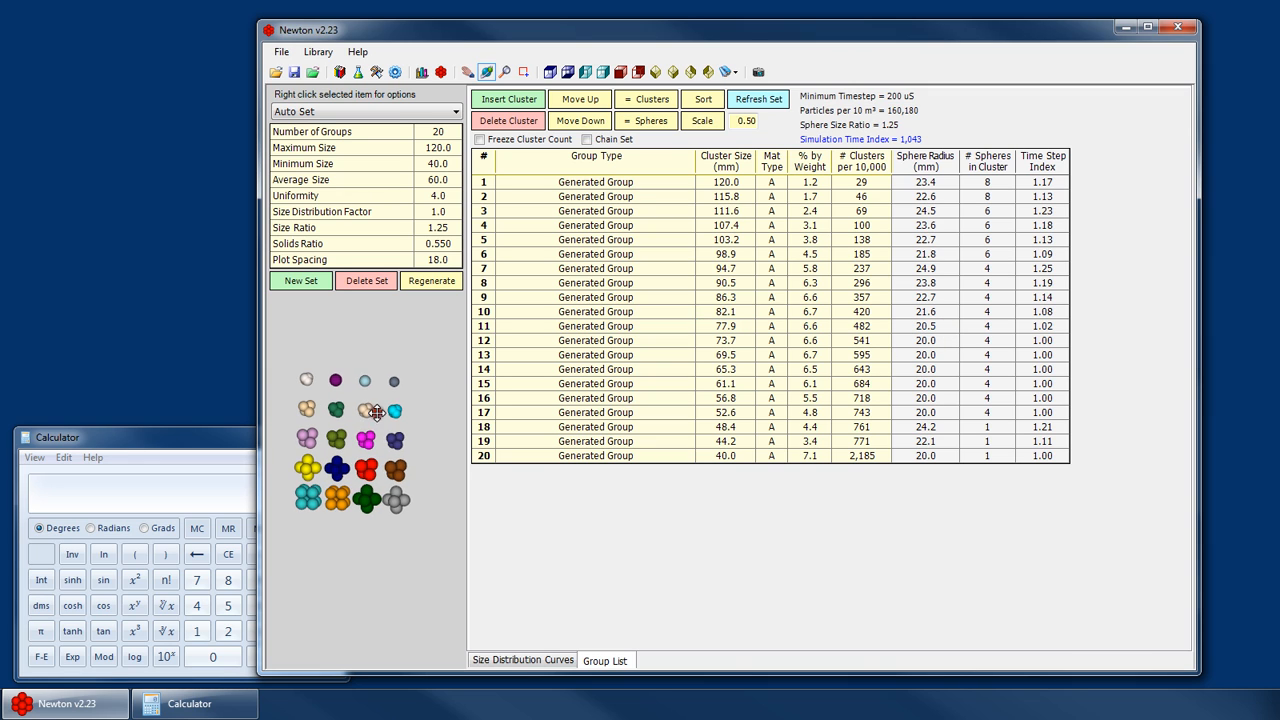
pyautogui.scroll(8, 386, 484)
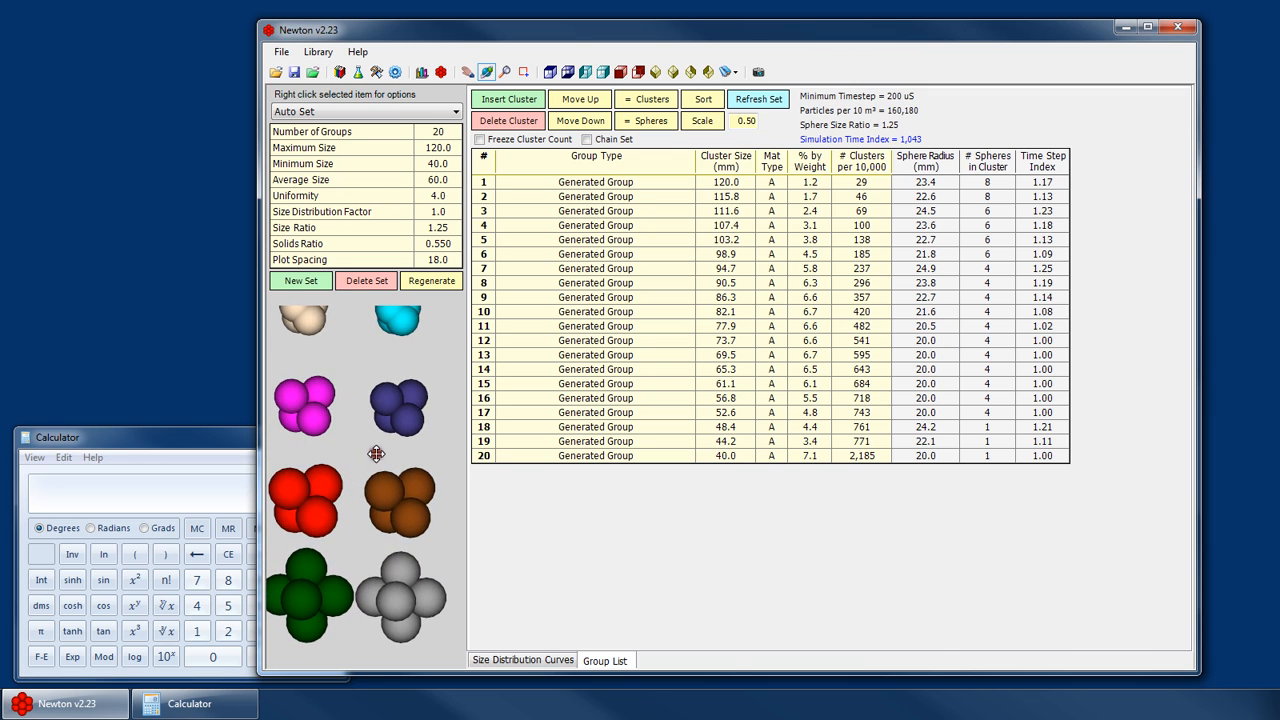
pyautogui.scroll(-5, 375, 454)
pyautogui.click(725, 340)
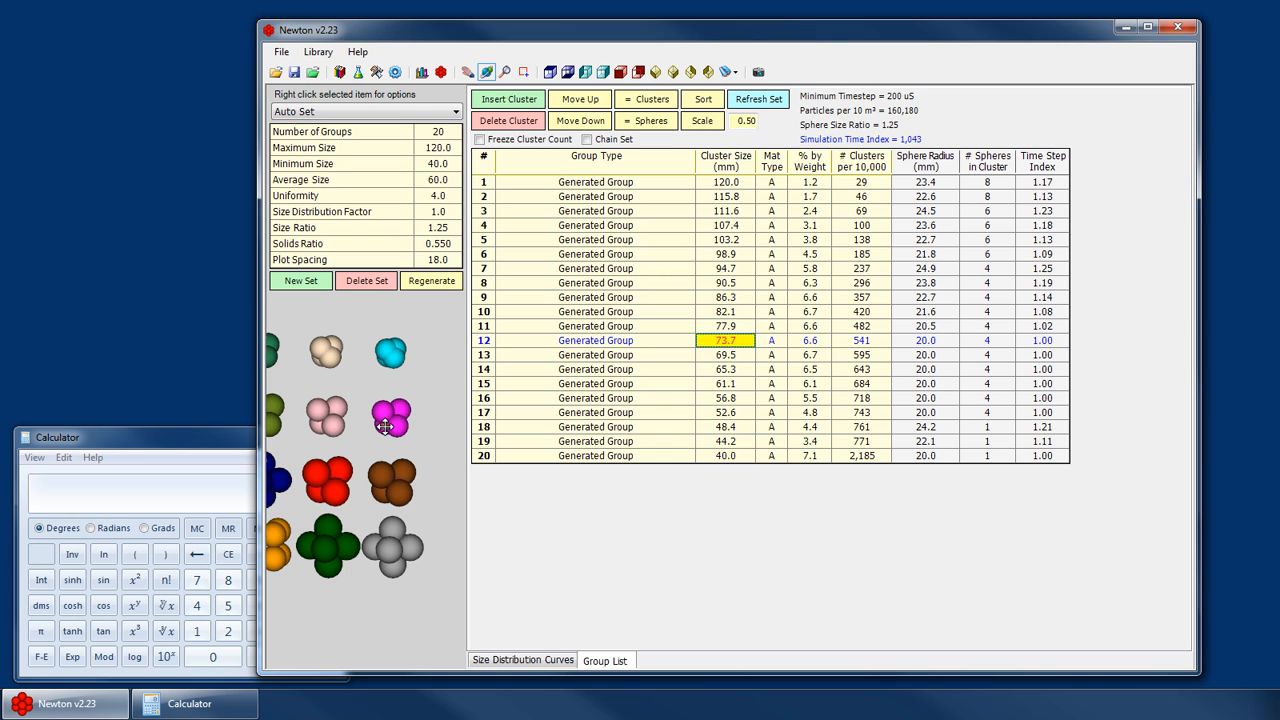
pyautogui.press('Up')
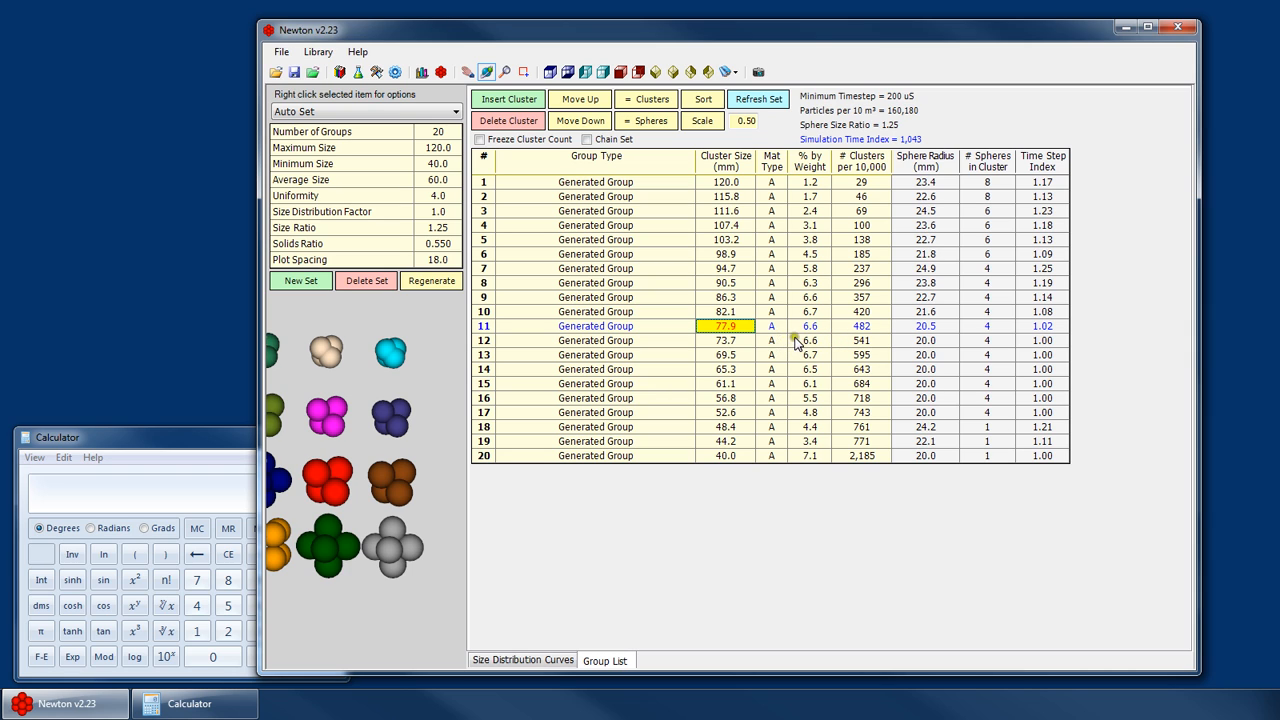
pyautogui.click(330, 447)
pyautogui.scroll(-3, 330, 447)
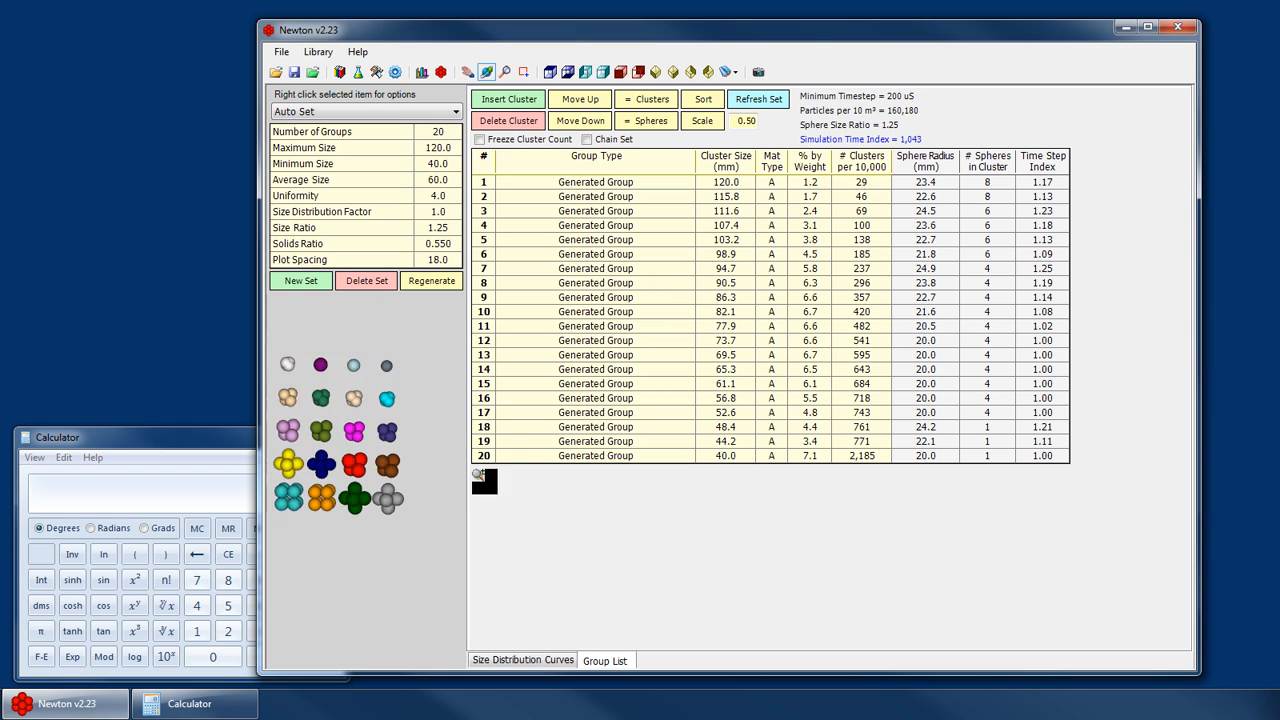
pyautogui.scroll(2, 318, 425)
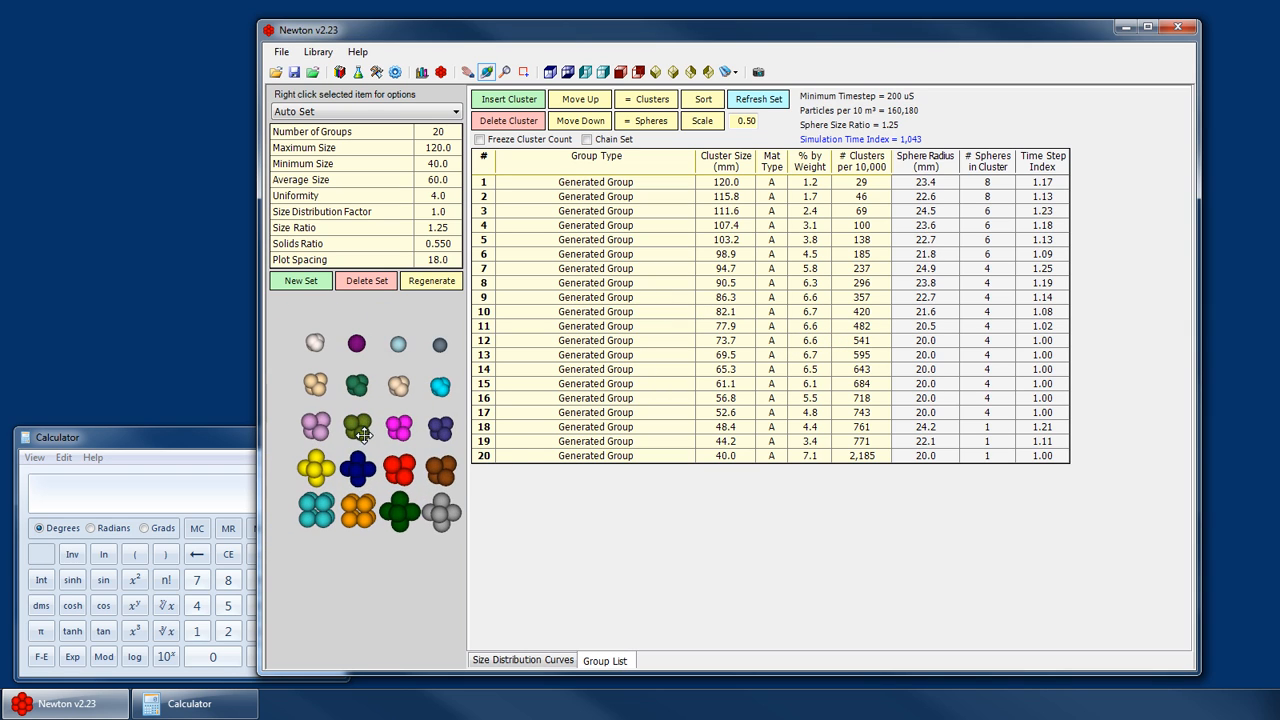
pyautogui.click(725, 326)
pyautogui.click(728, 311)
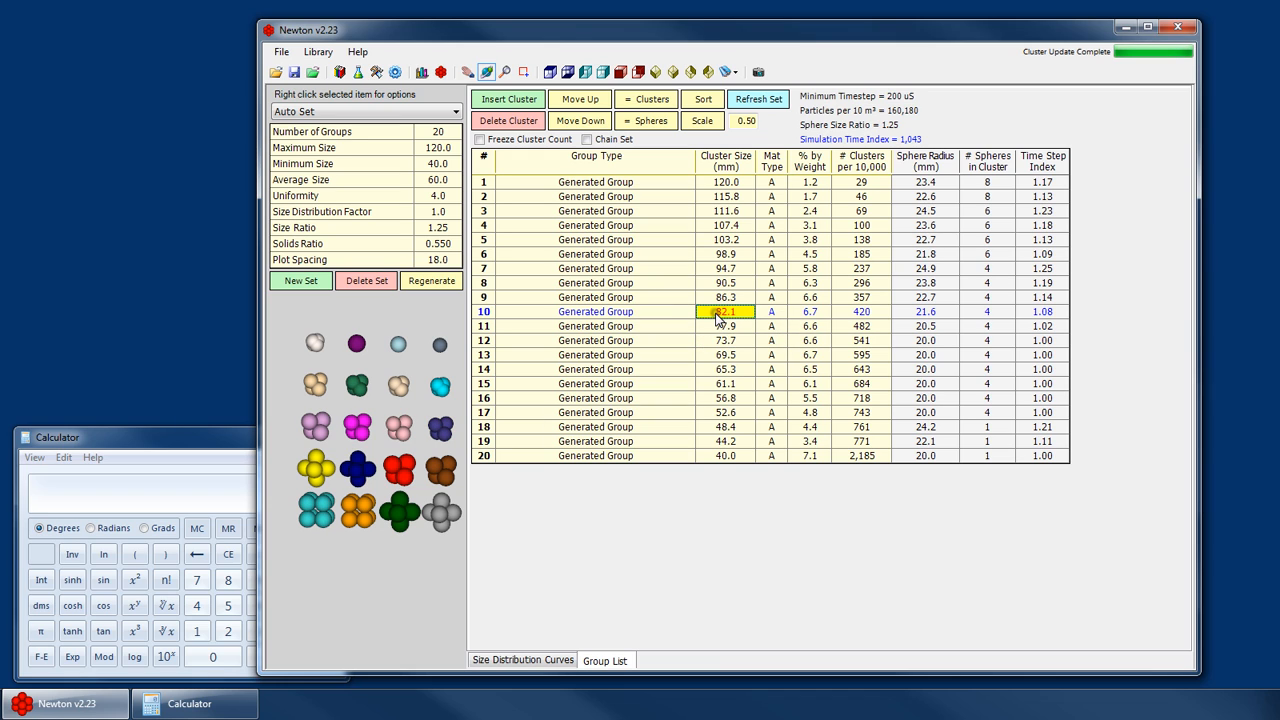
pyautogui.click(940, 300)
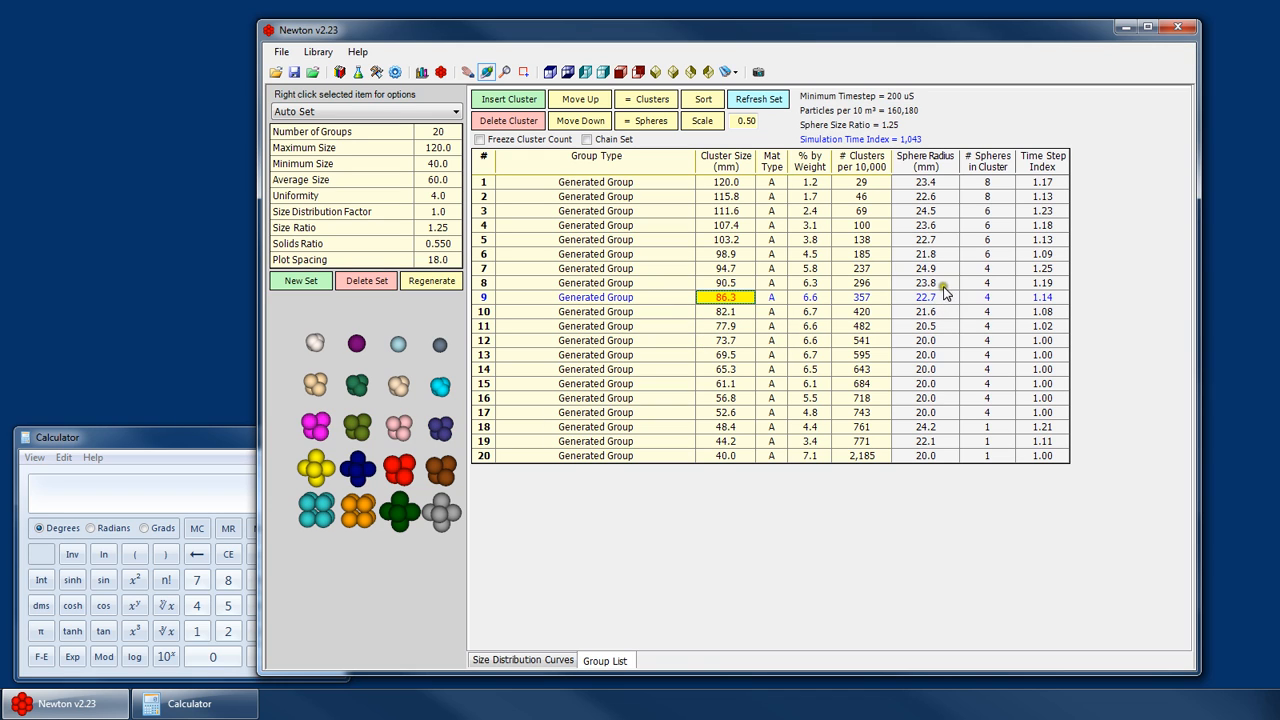
pyautogui.click(943, 284)
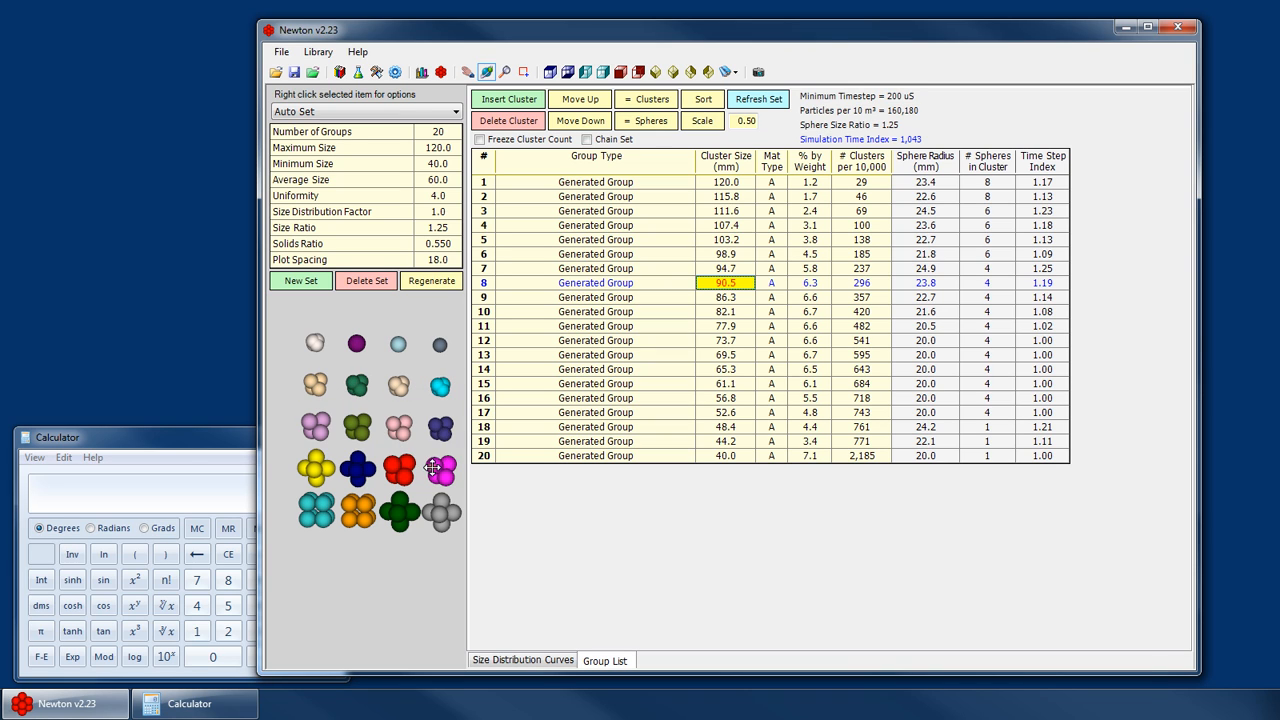
pyautogui.press('Up')
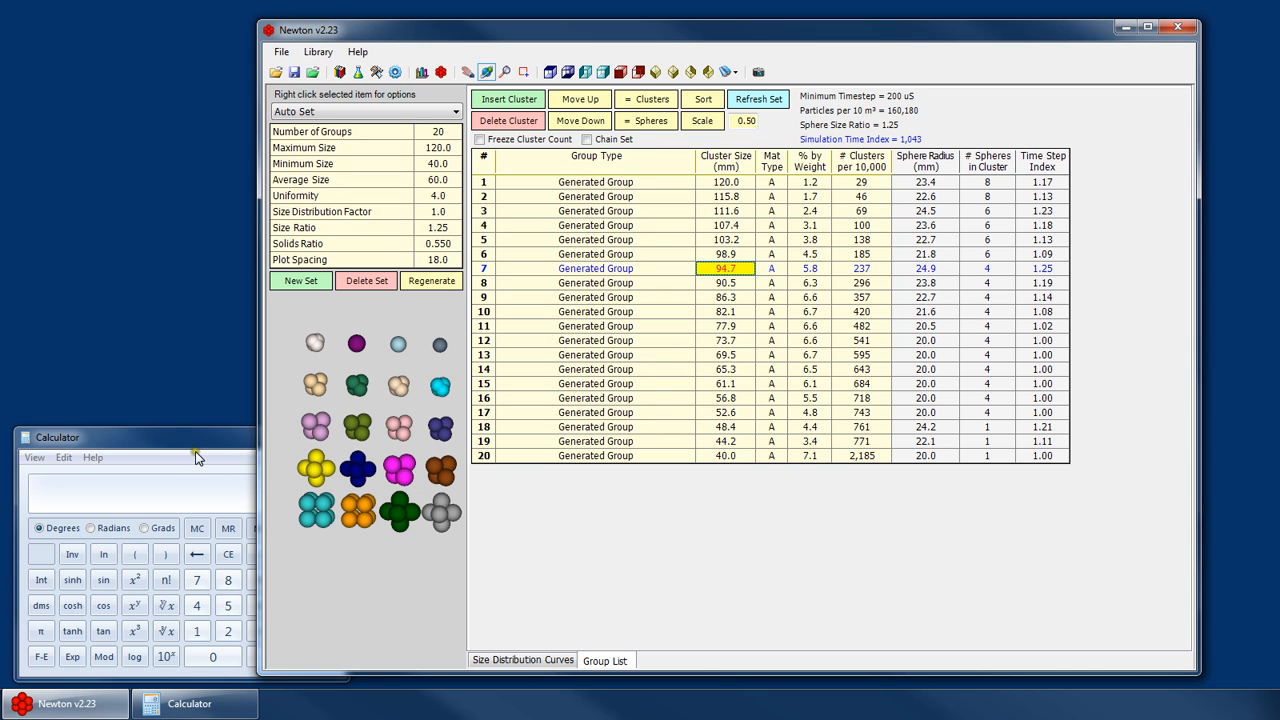
# - In the Calculator, divide 25 by 20 to check the sphere size ratio
pyautogui.click(236, 487)
pyautogui.write('25 ')
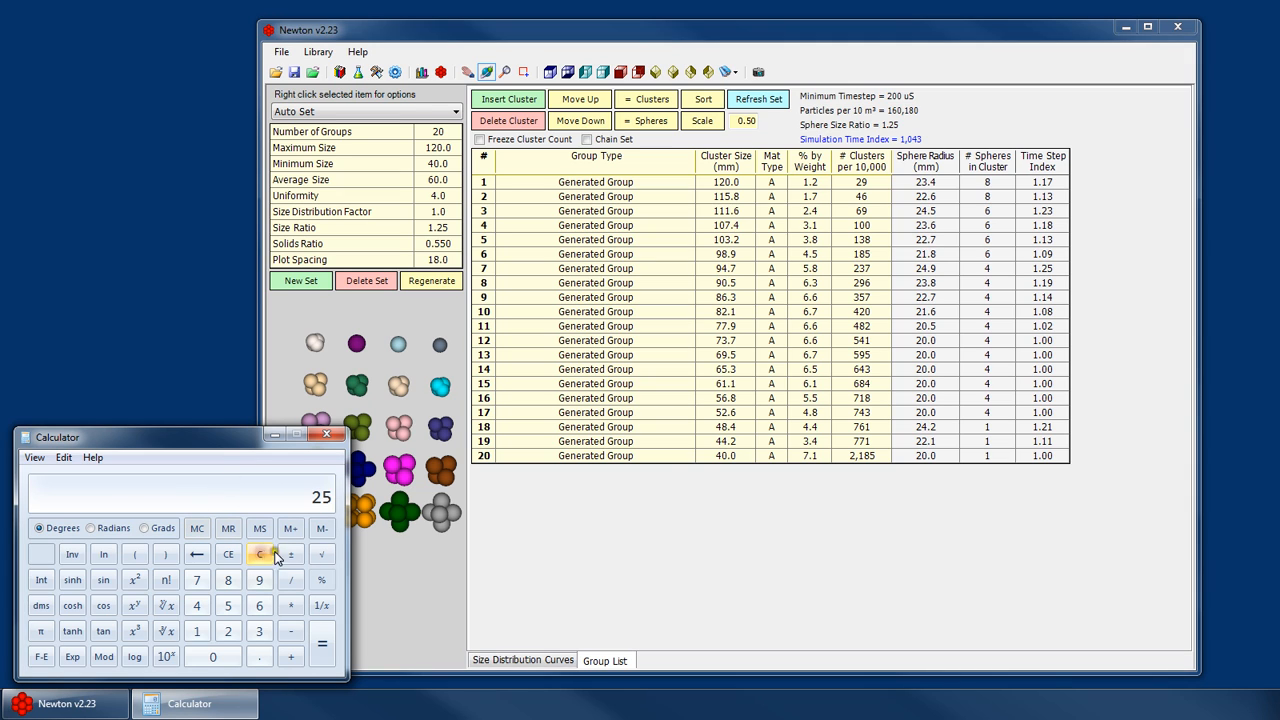
pyautogui.write('/ 20')
pyautogui.press('Return')
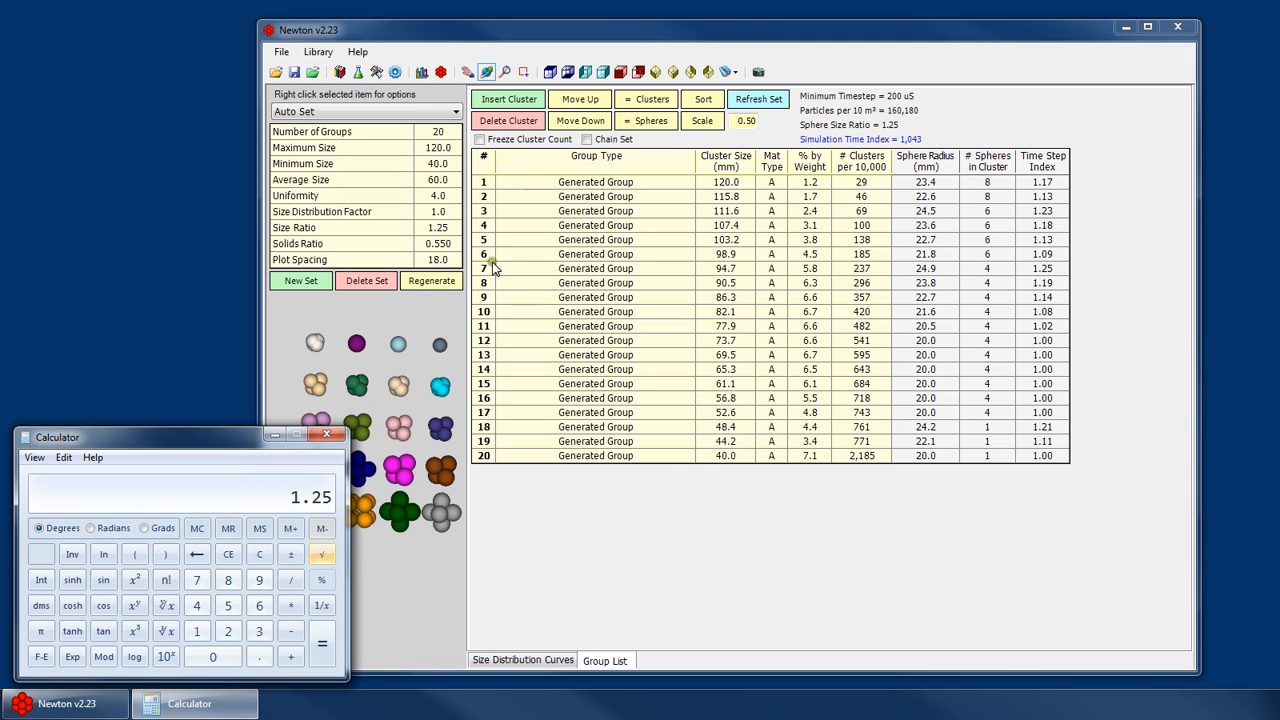
# - Select groups 6 and 7 and compare their cluster previews, panning and zooming the preview area
pyautogui.click(456, 227)
pyautogui.click(862, 268)
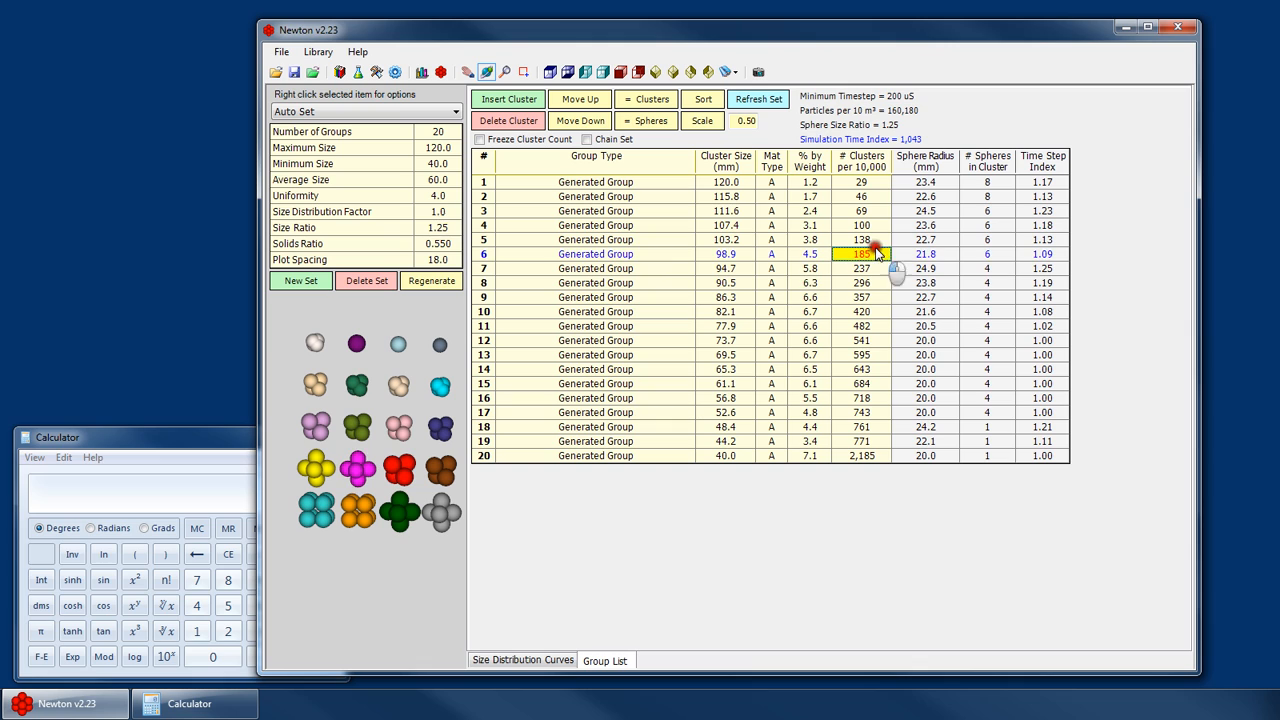
pyautogui.click(712, 268)
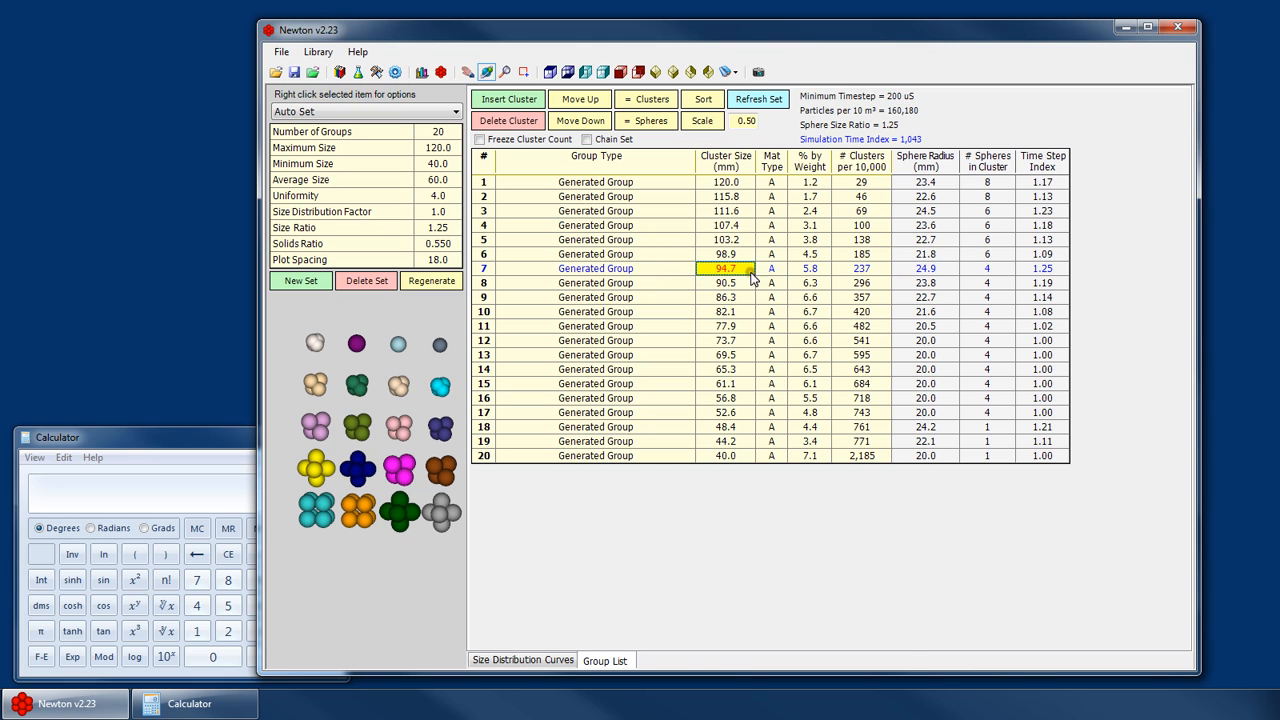
pyautogui.press('Up')
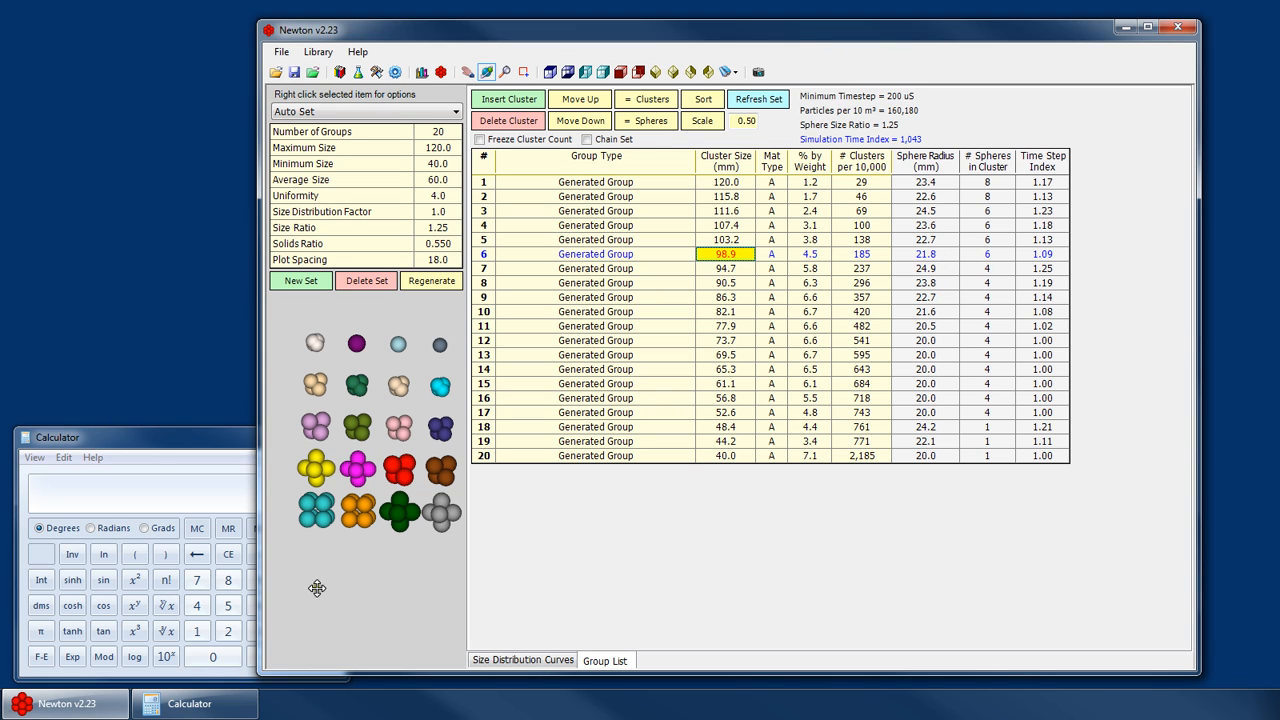
pyautogui.moveTo(371, 460); pyautogui.dragTo(356, 332)
pyautogui.scroll(3, 366, 449)
pyautogui.moveTo(366, 407); pyautogui.dragTo(386, 529)
pyautogui.moveTo(362, 385); pyautogui.dragTo(350, 564)
pyautogui.scroll(-3, 350, 564)
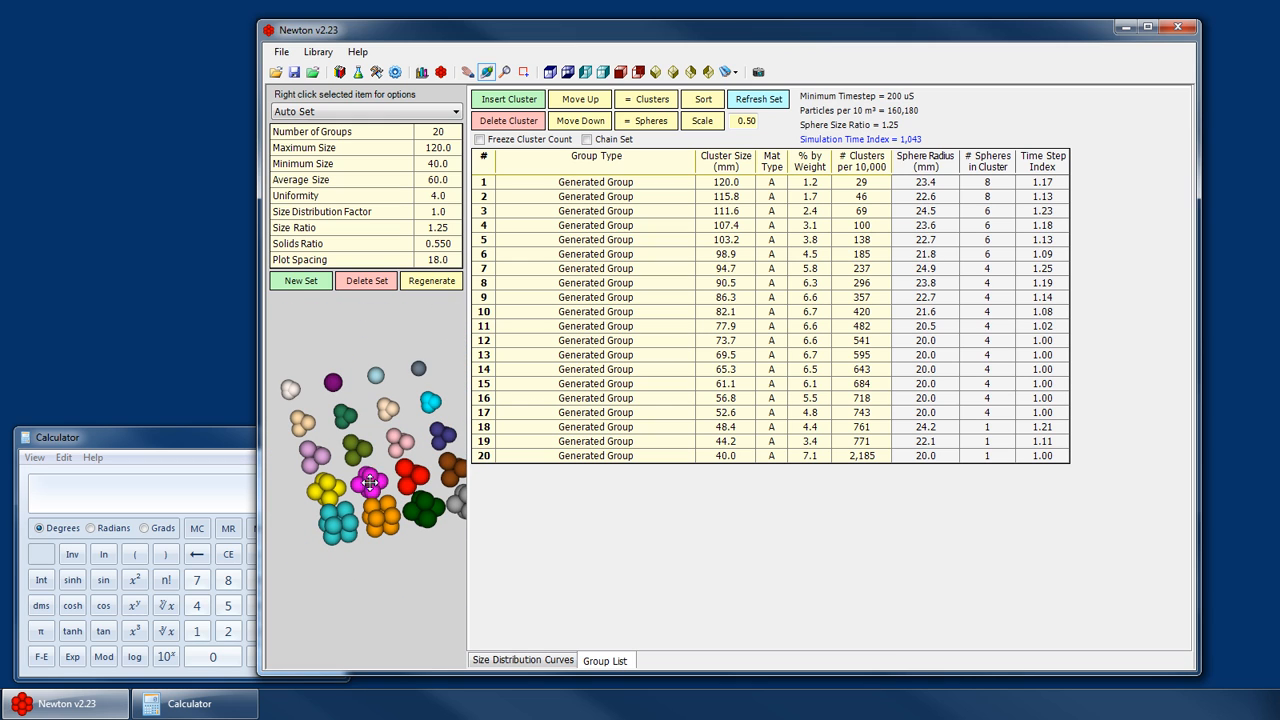
pyautogui.scroll(3, 367, 479)
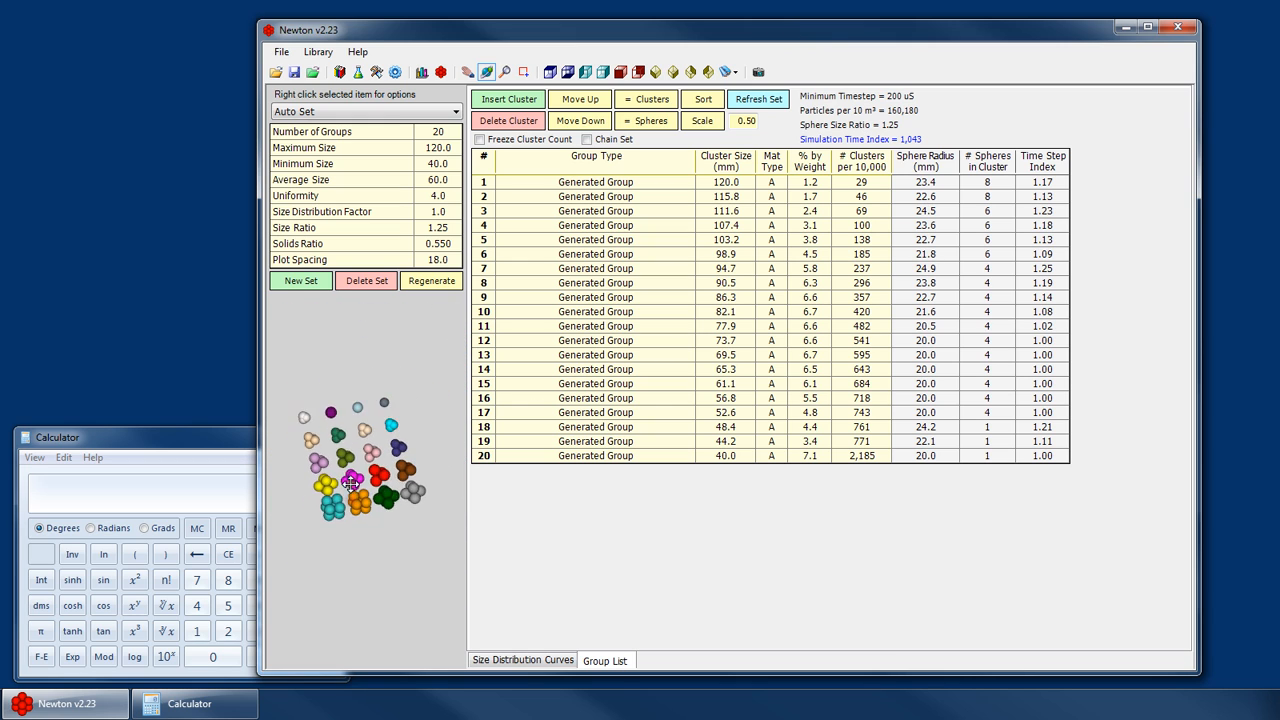
pyautogui.scroll(-4, 357, 471)
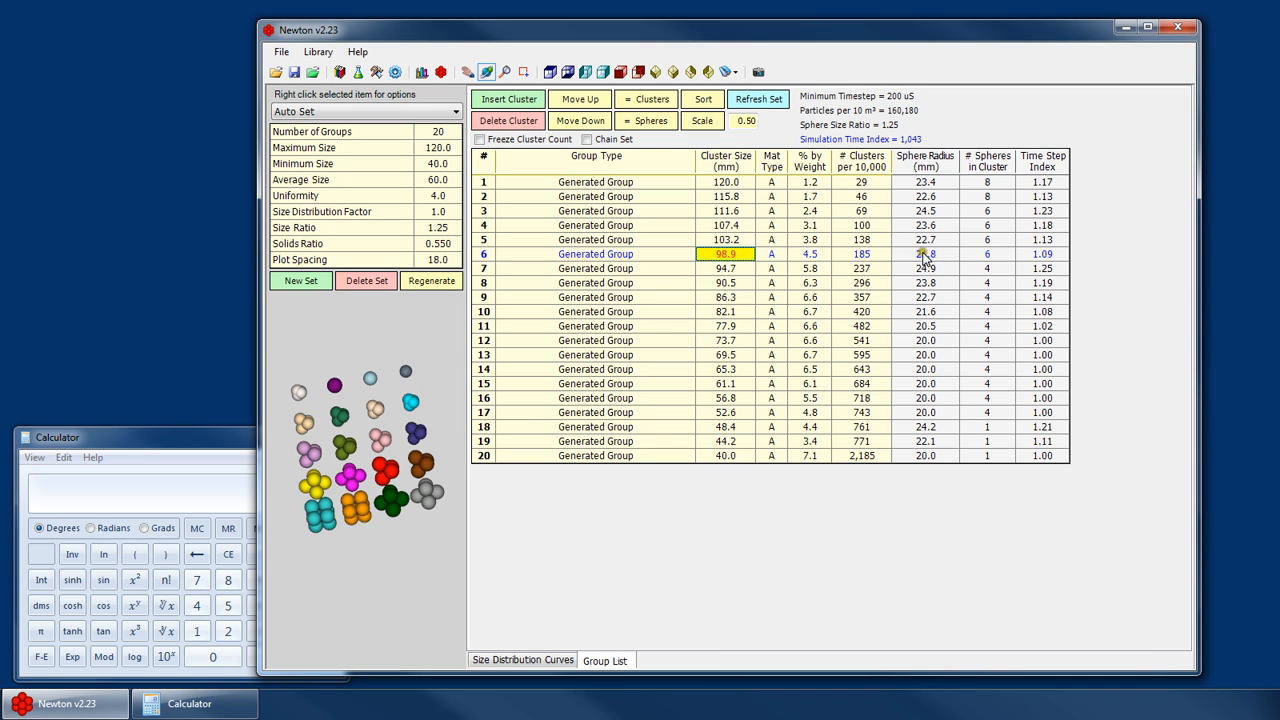
# - Step through groups 5 to 1 in the group list, then jump to groups 7 and 20, comparing their previews
pyautogui.click(710, 240)
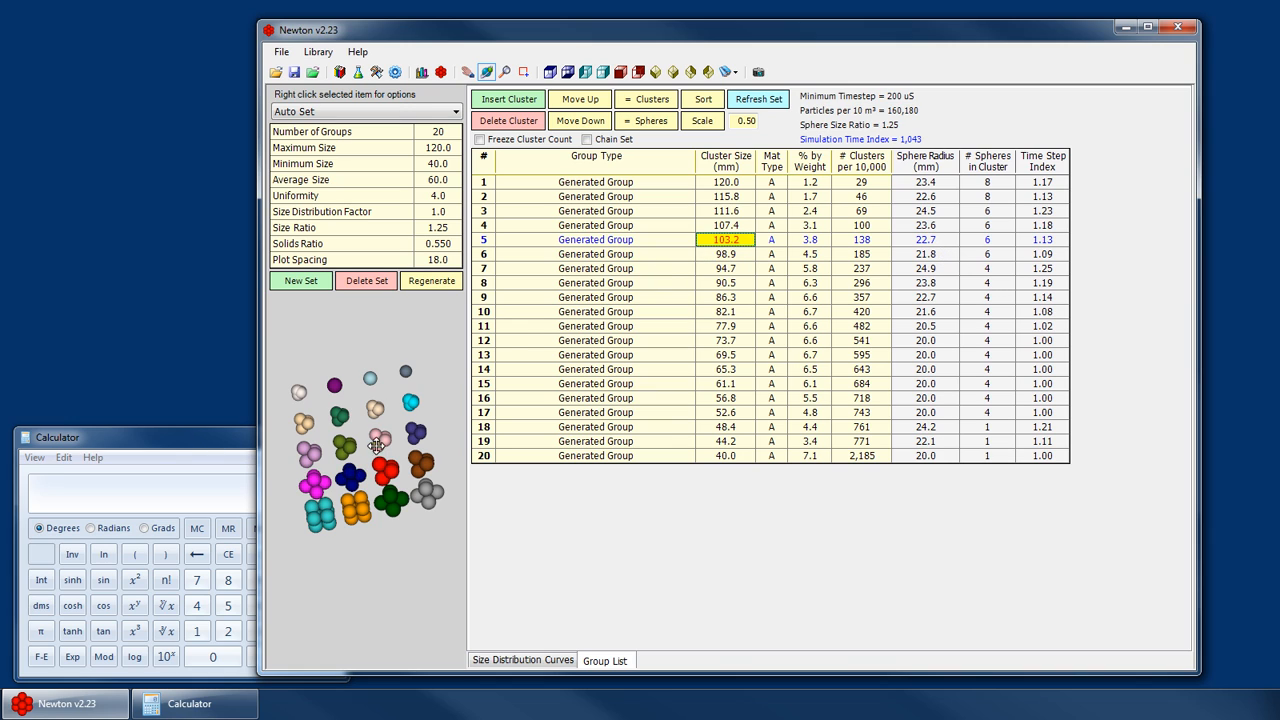
pyautogui.click(932, 229)
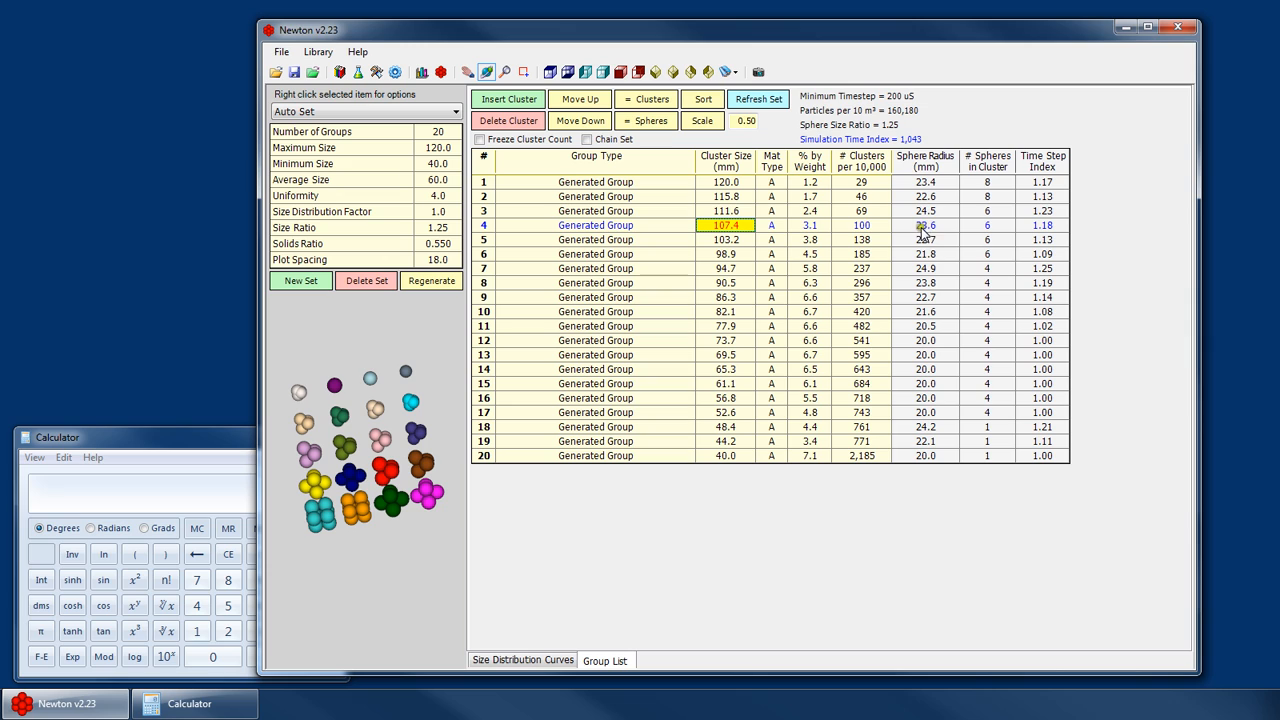
pyautogui.click(930, 213)
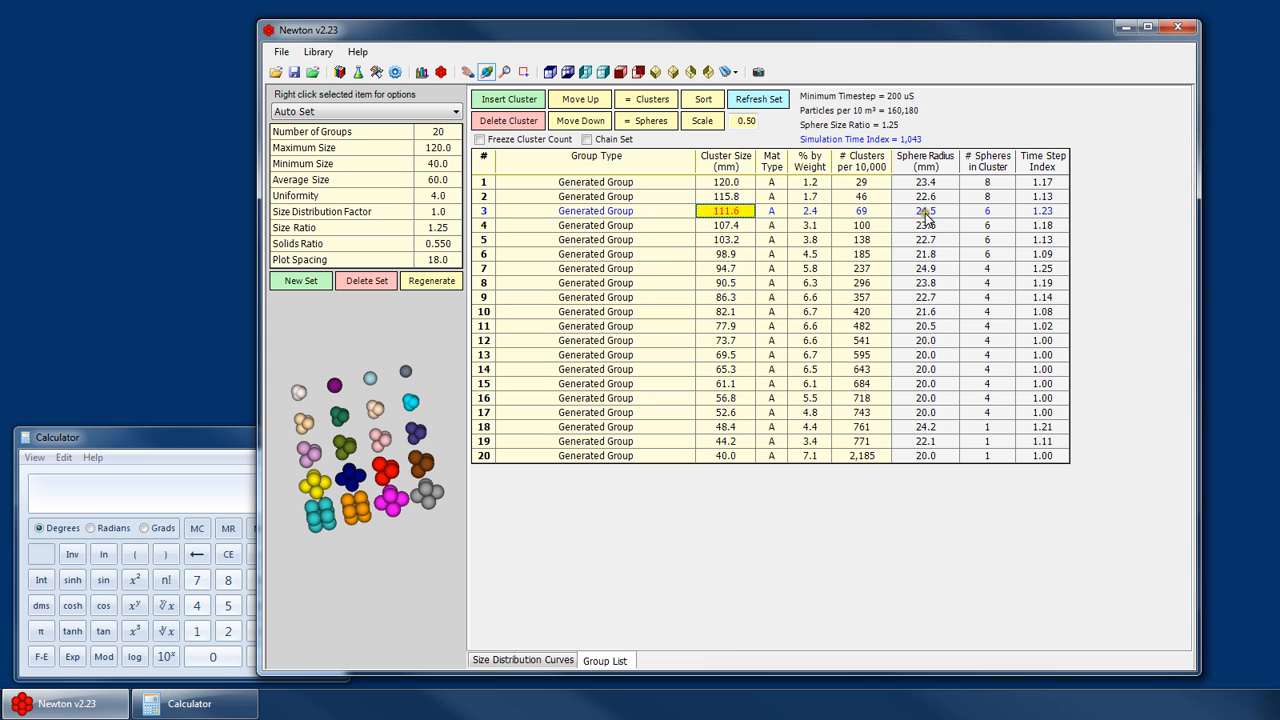
pyautogui.click(650, 228)
pyautogui.click(726, 196)
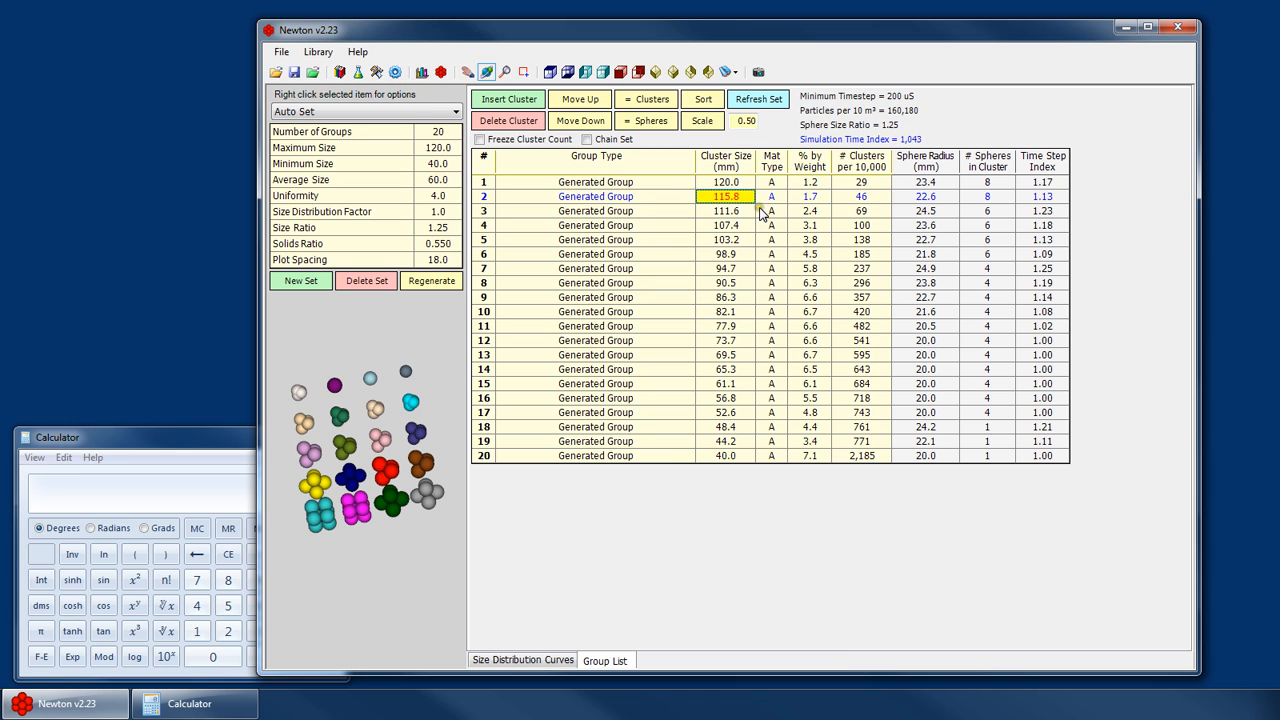
pyautogui.press('Up')
pyautogui.moveTo(360, 514); pyautogui.dragTo(390, 470)
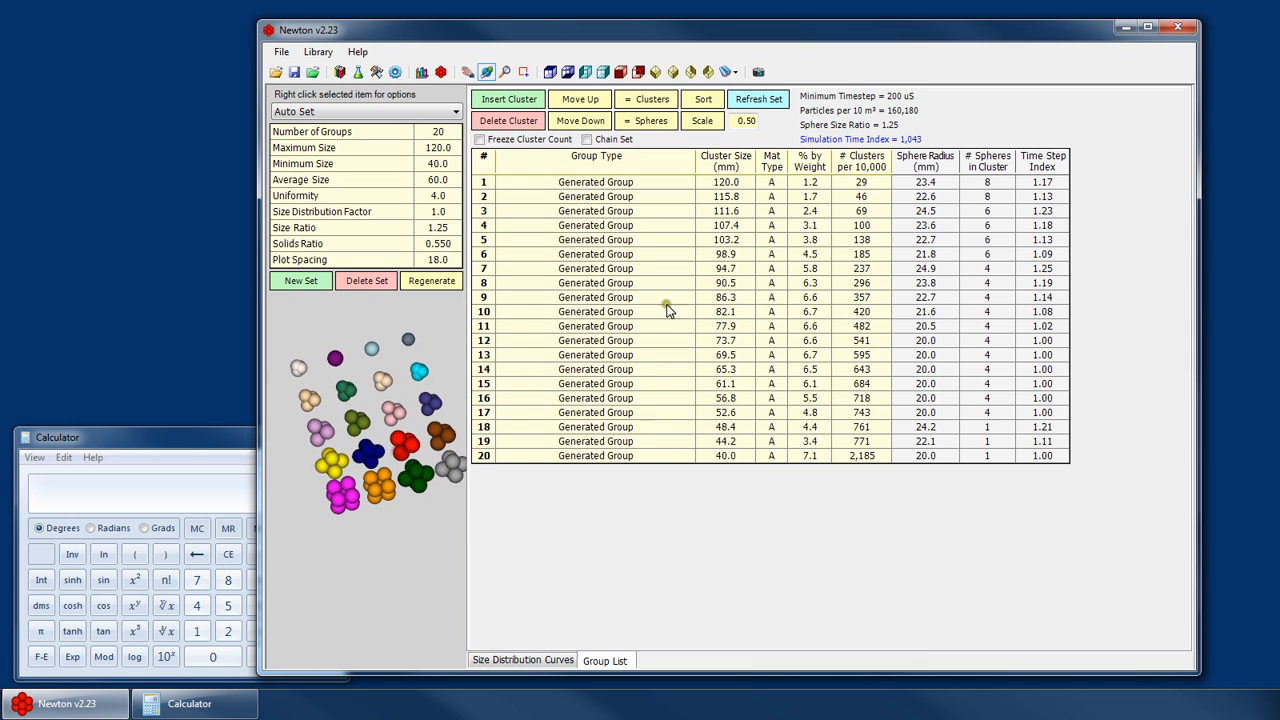
pyautogui.click(841, 198)
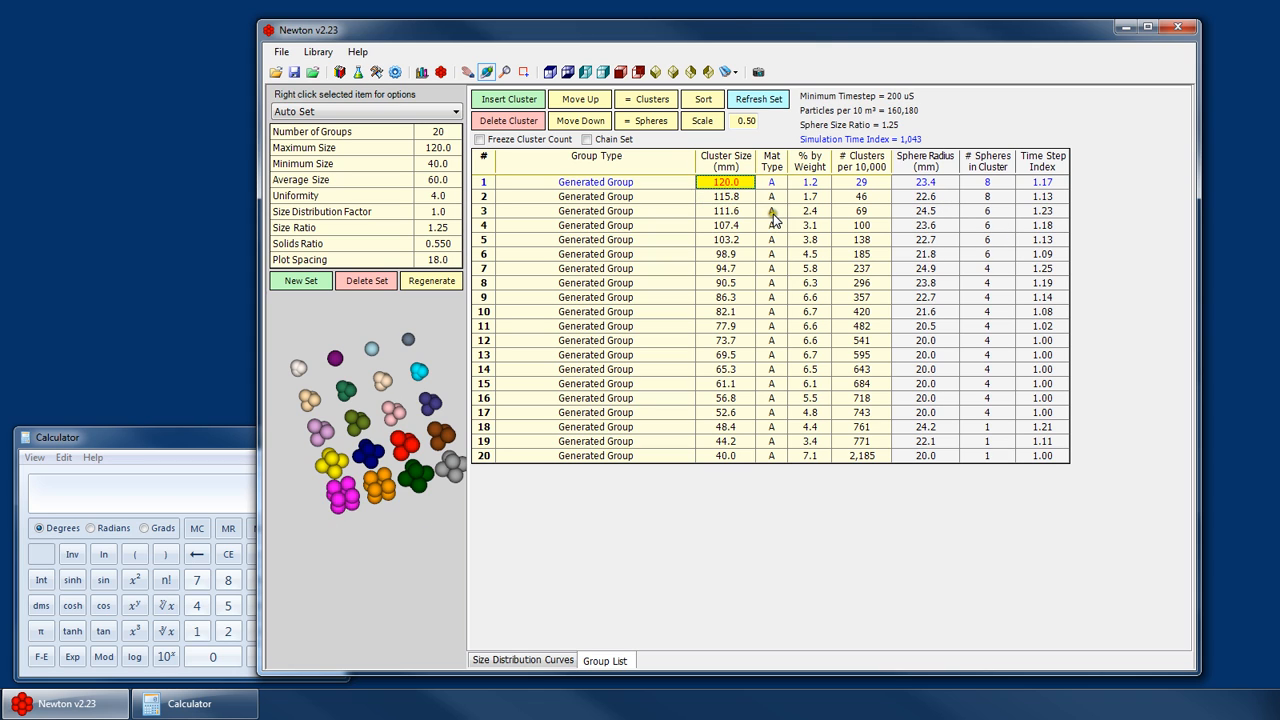
pyautogui.press('Down')
pyautogui.press('Down')
pyautogui.press('Down')
pyautogui.press('Down')
pyautogui.press('Down')
pyautogui.press('Down')
pyautogui.press('Down')
pyautogui.press('Down')
pyautogui.press('Down')
pyautogui.press('Down')
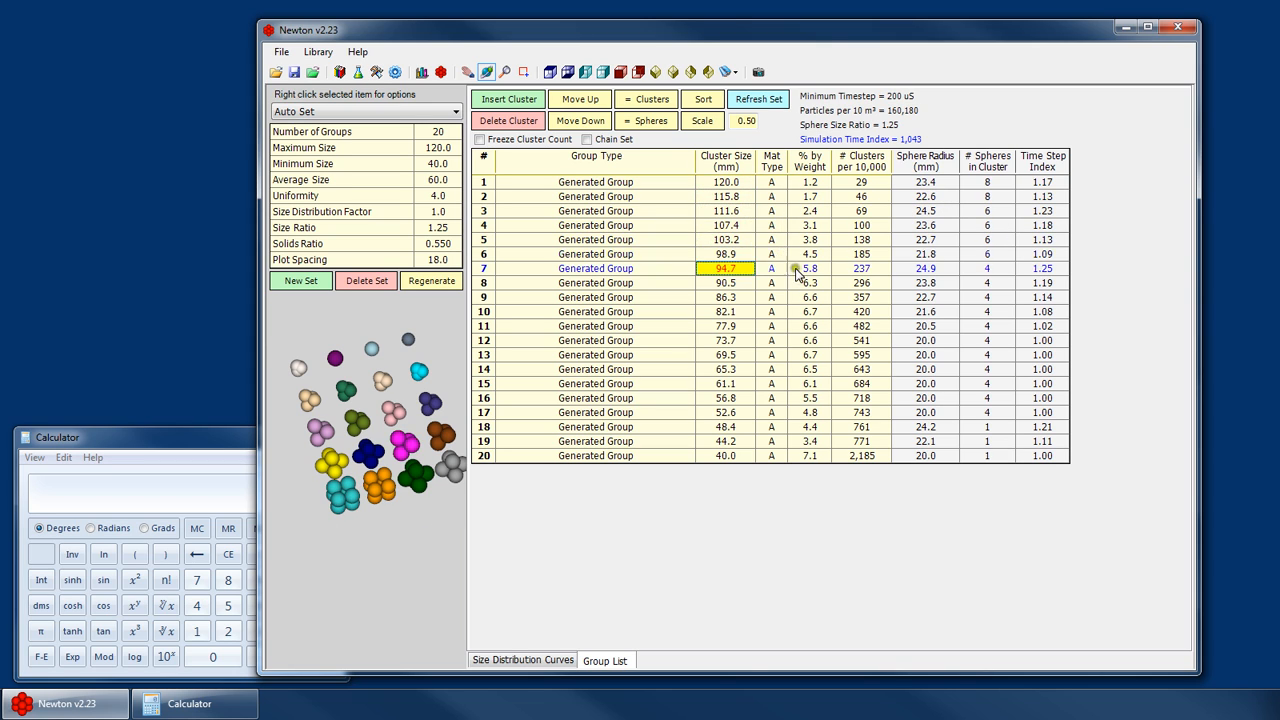
pyautogui.click(737, 458)
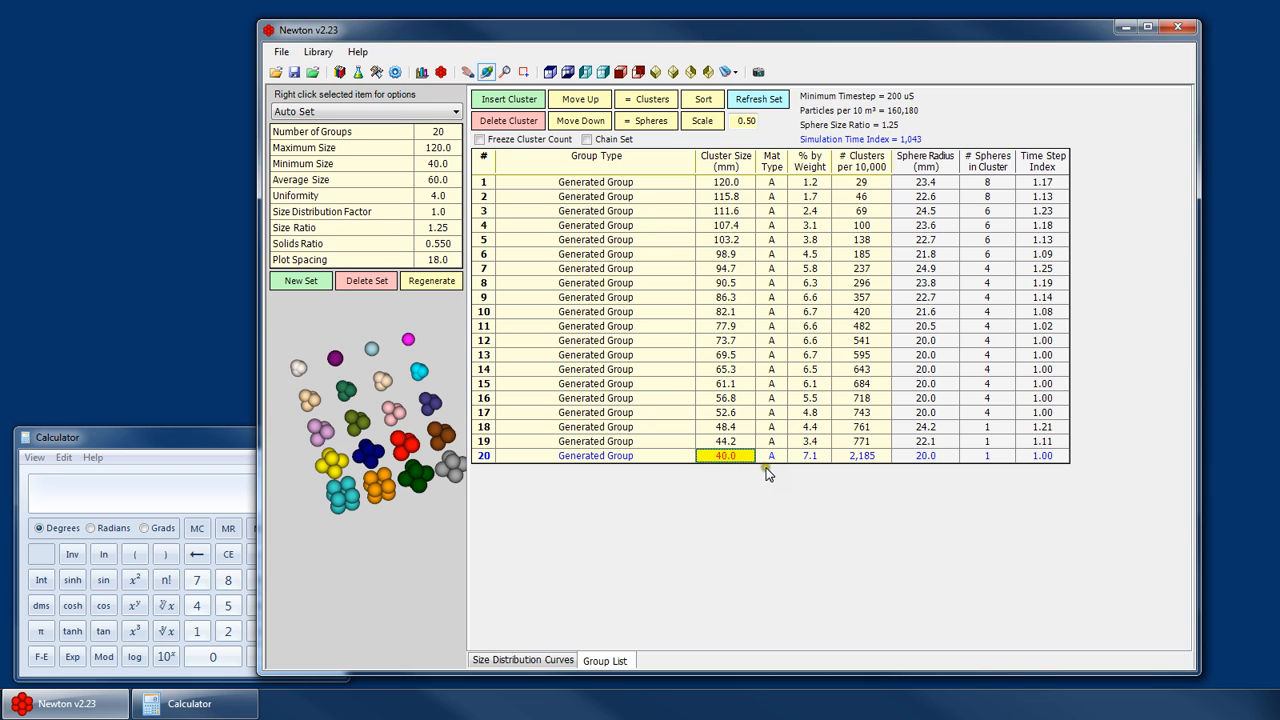
# - Review the Auto Set's parameters field by field and inspect its size distribution curves before returning to the group list
pyautogui.click(767, 184)
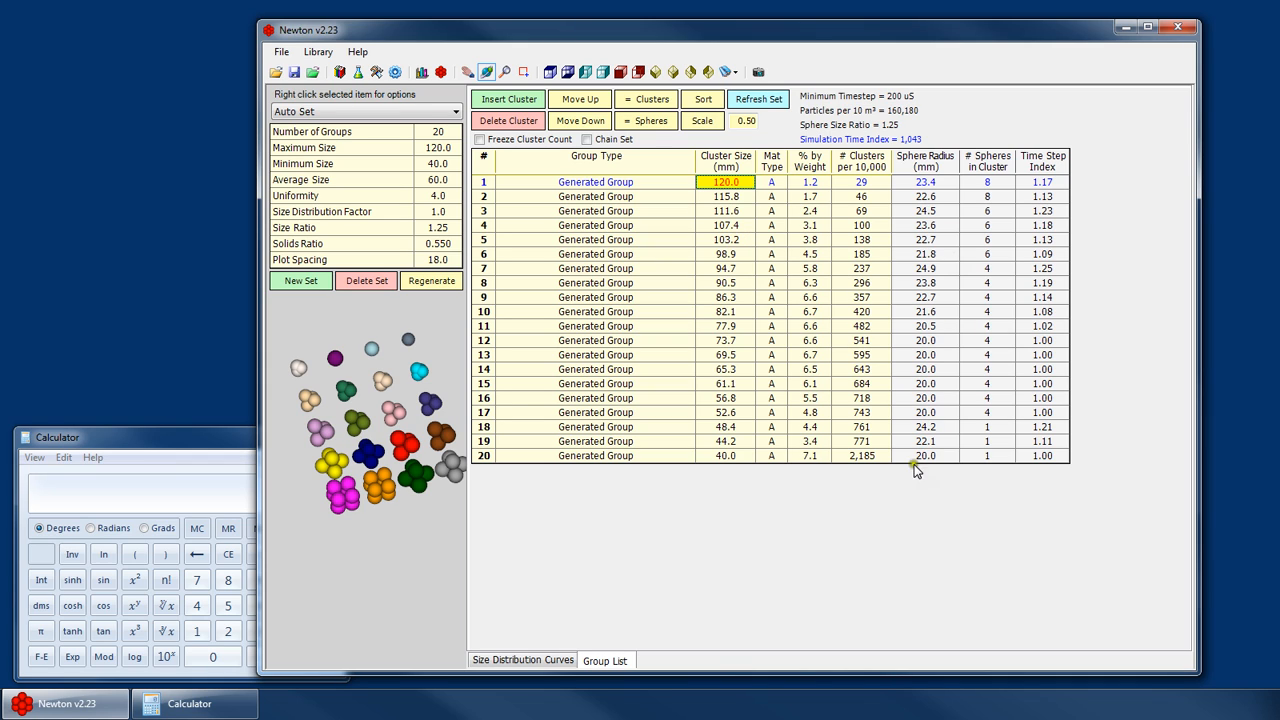
pyautogui.click(437, 228)
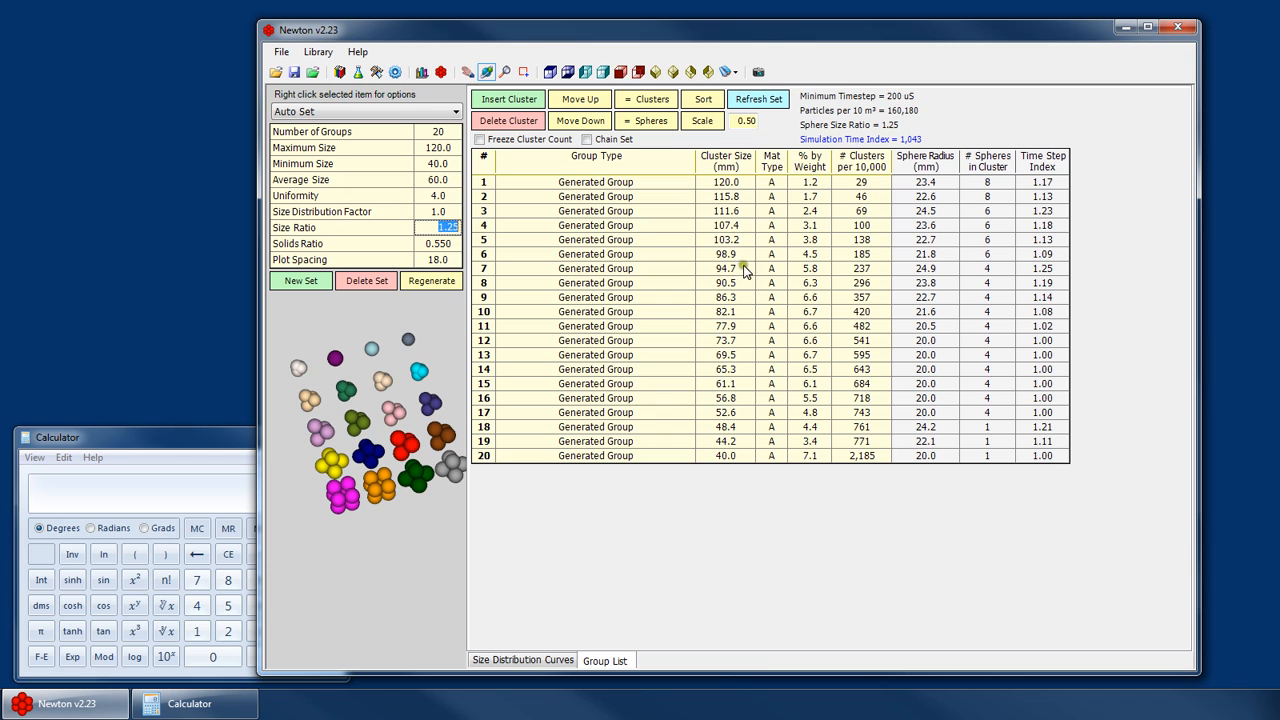
pyautogui.click(437, 212)
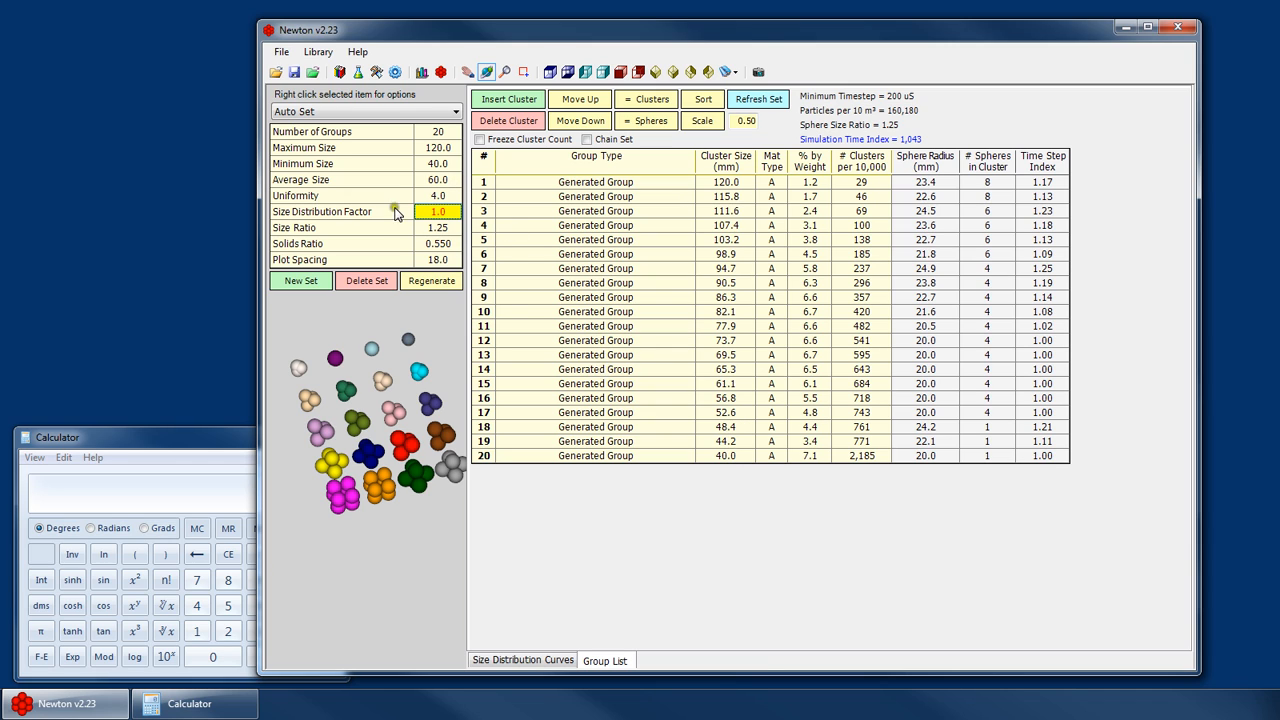
pyautogui.click(441, 196)
pyautogui.click(441, 181)
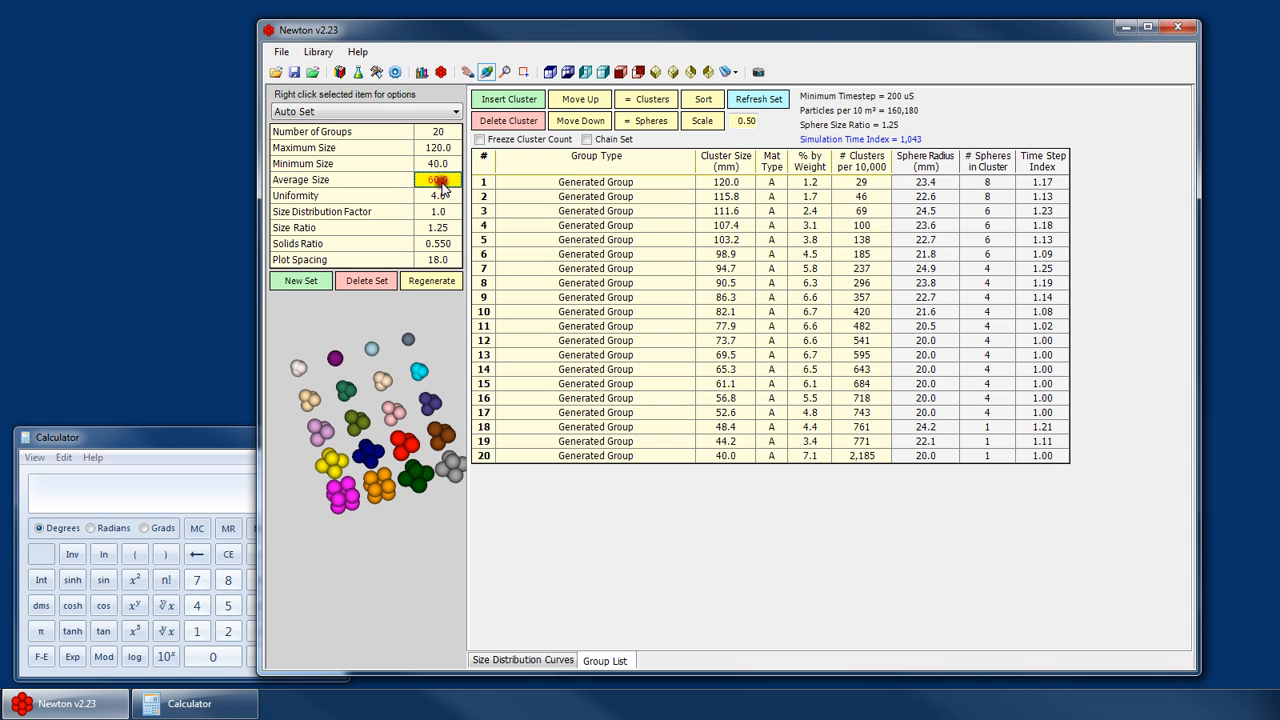
pyautogui.click(440, 197)
pyautogui.click(438, 181)
pyautogui.click(436, 208)
pyautogui.click(437, 181)
pyautogui.click(545, 661)
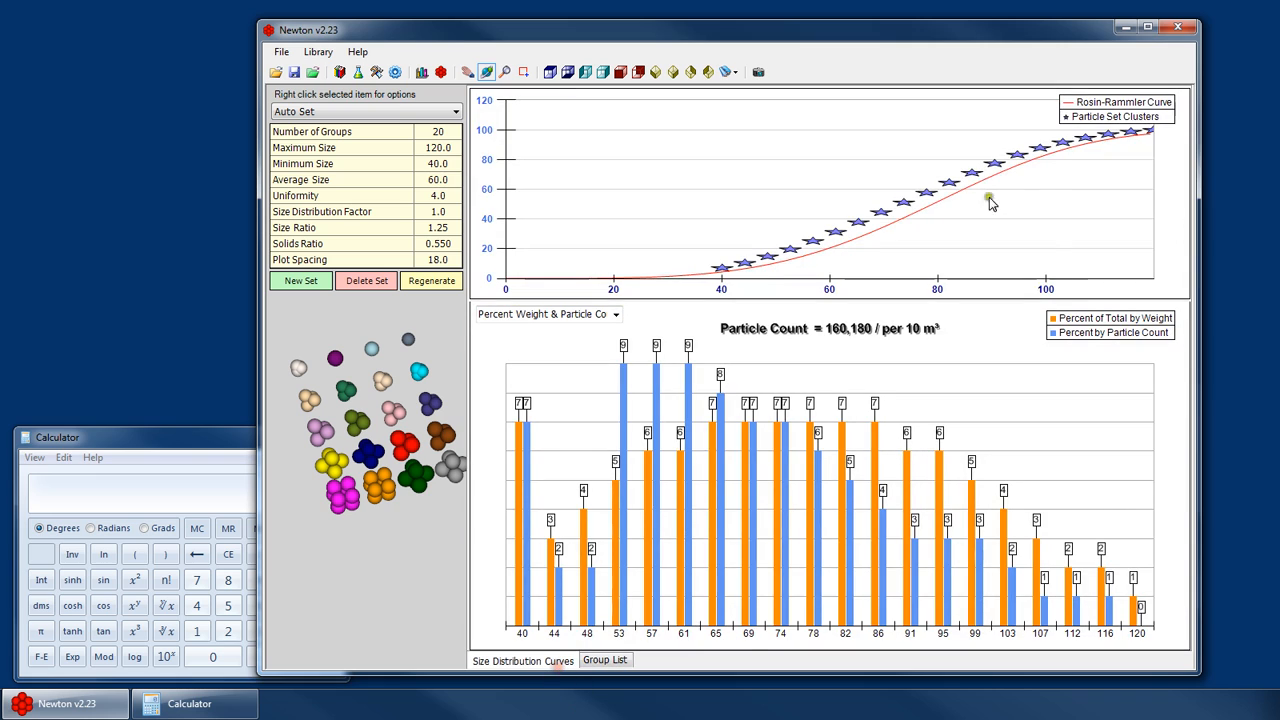
pyautogui.click(447, 195)
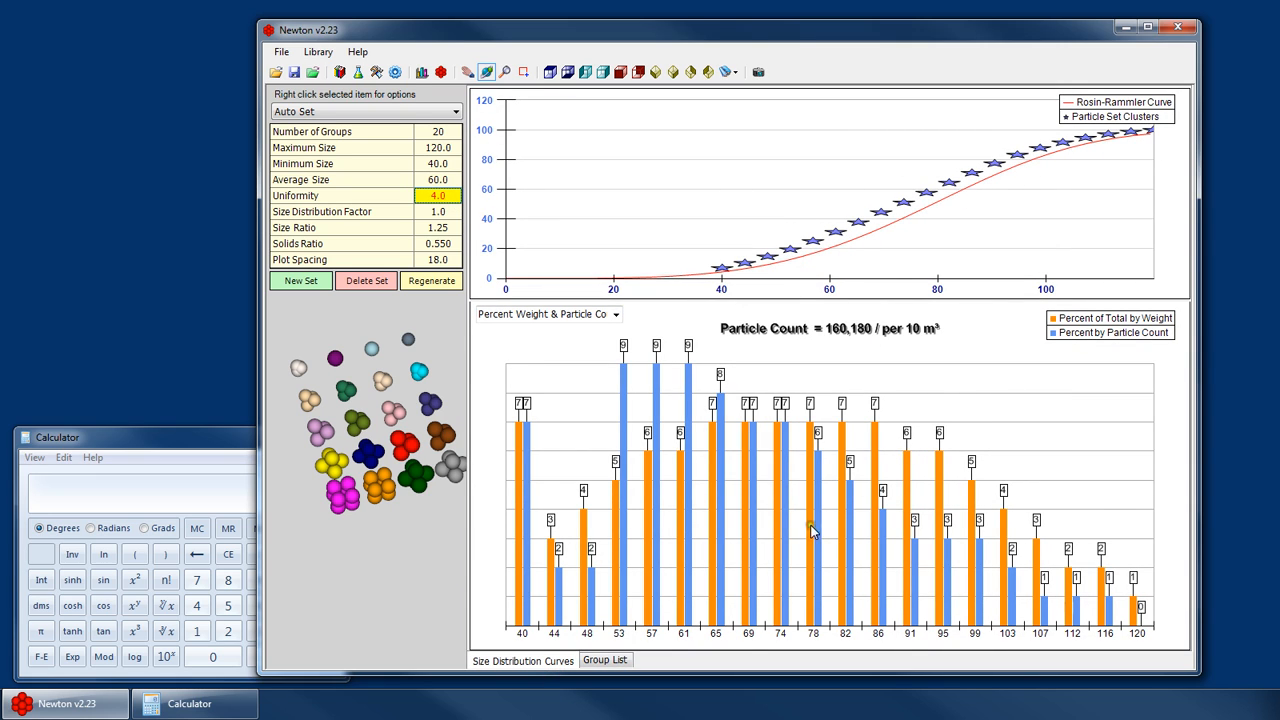
pyautogui.click(617, 664)
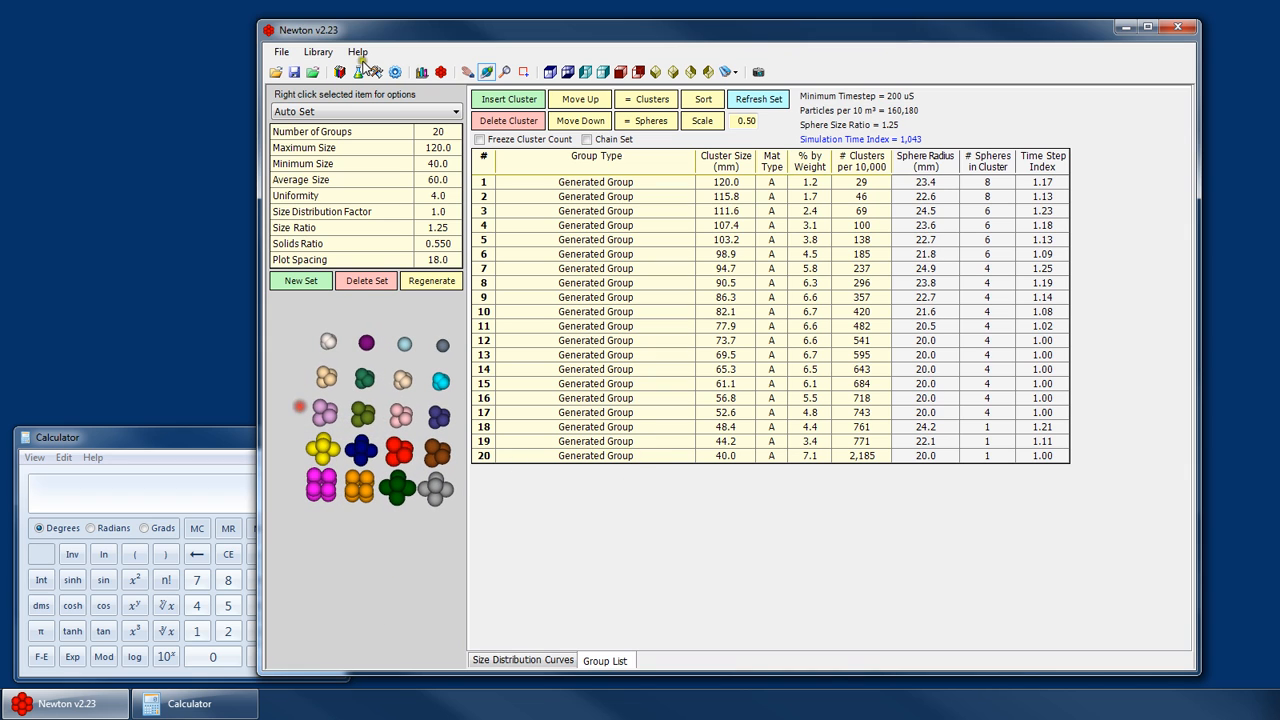
# - Compare the cluster previews of the 60-180mm set and the Auto Set
pyautogui.click(338, 111)
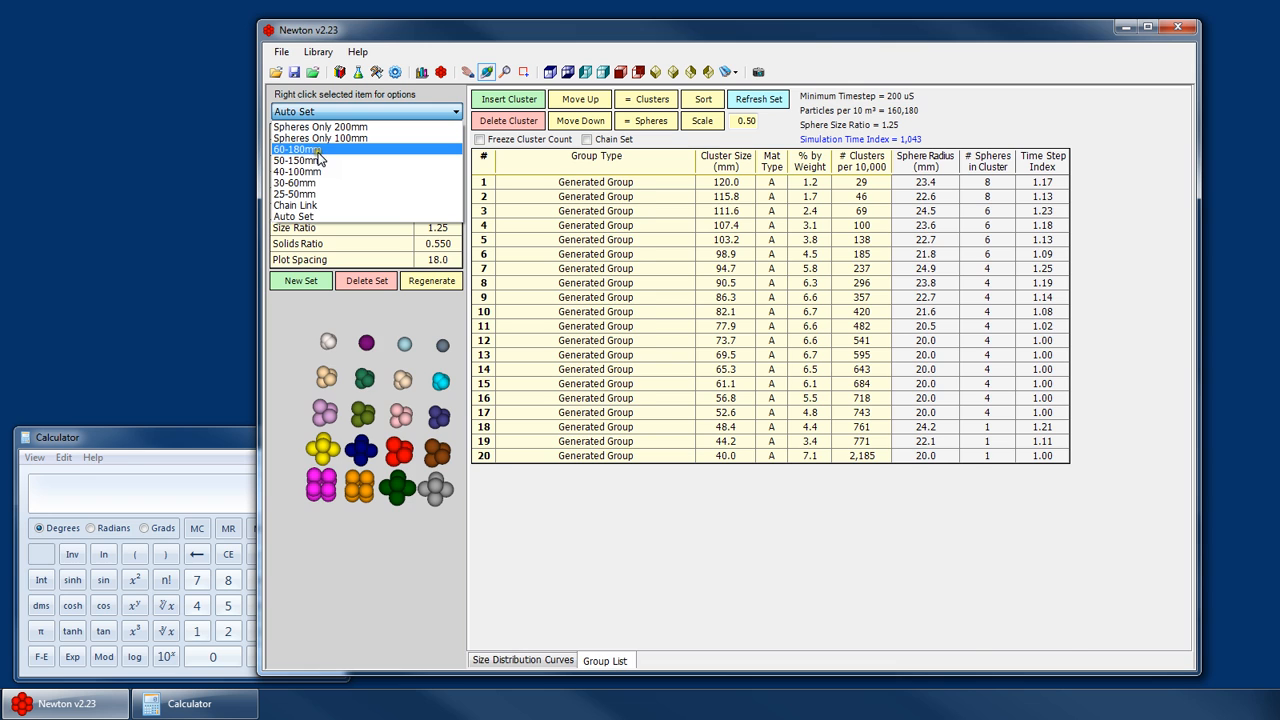
pyautogui.click(316, 150)
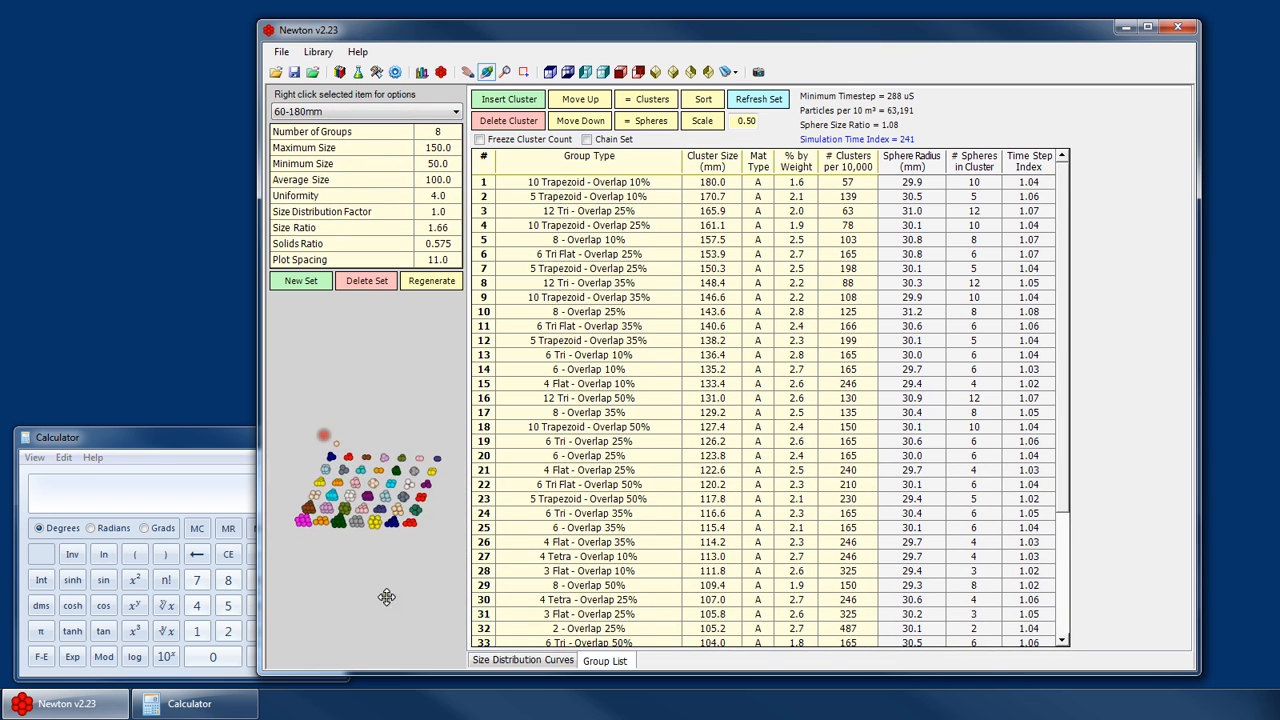
pyautogui.scroll(4, 397, 475)
pyautogui.moveTo(386, 597); pyautogui.dragTo(257, 421)
pyautogui.scroll(-4, 397, 475)
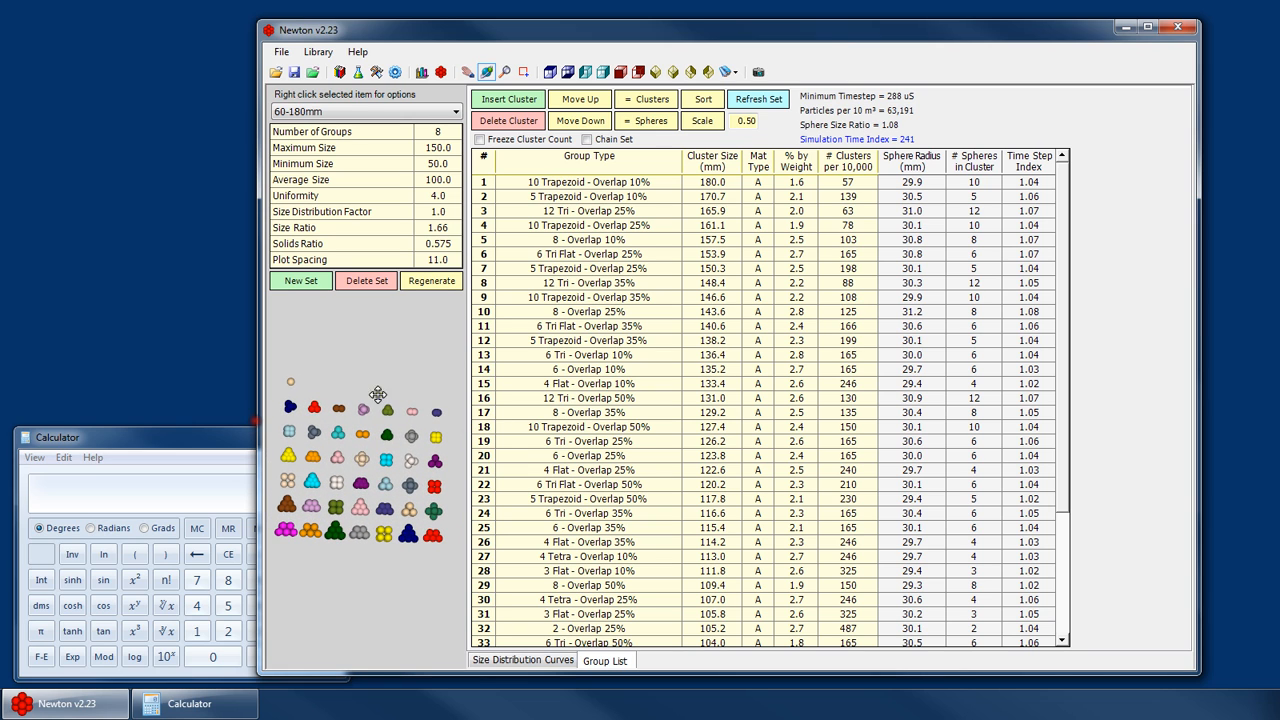
pyautogui.click(384, 112)
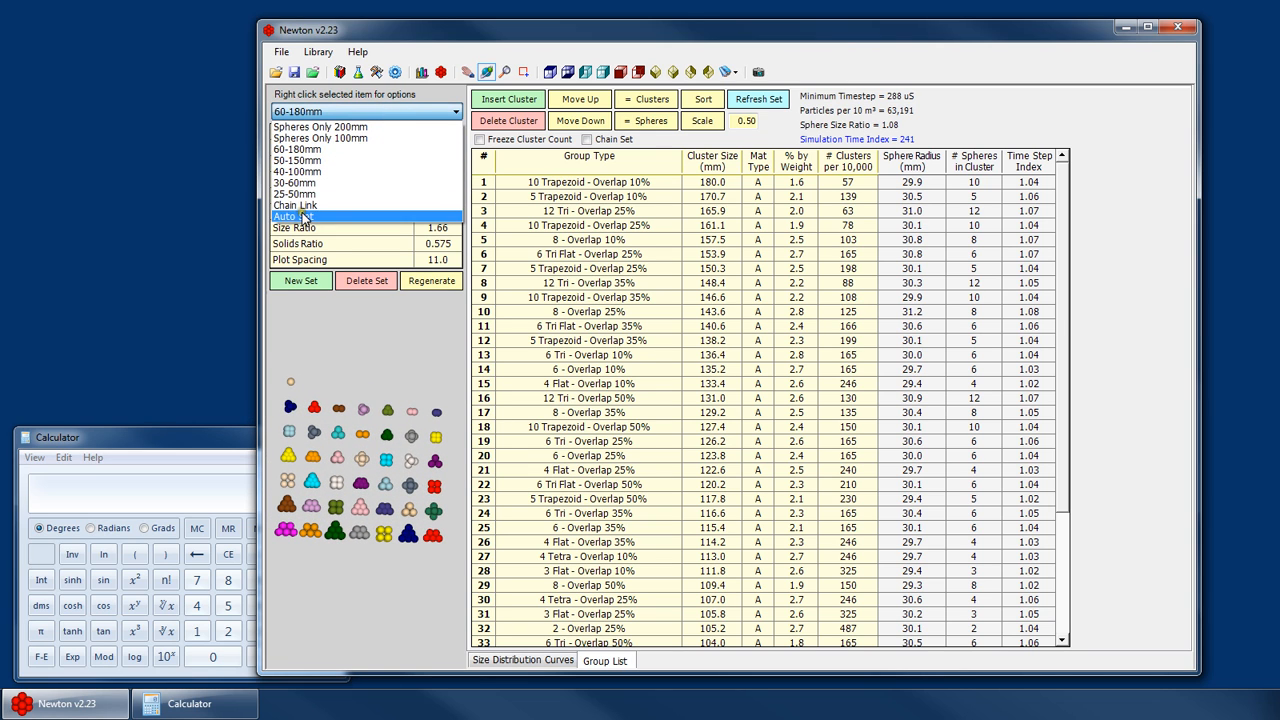
pyautogui.click(303, 216)
pyautogui.moveTo(354, 548); pyautogui.dragTo(405, 394)
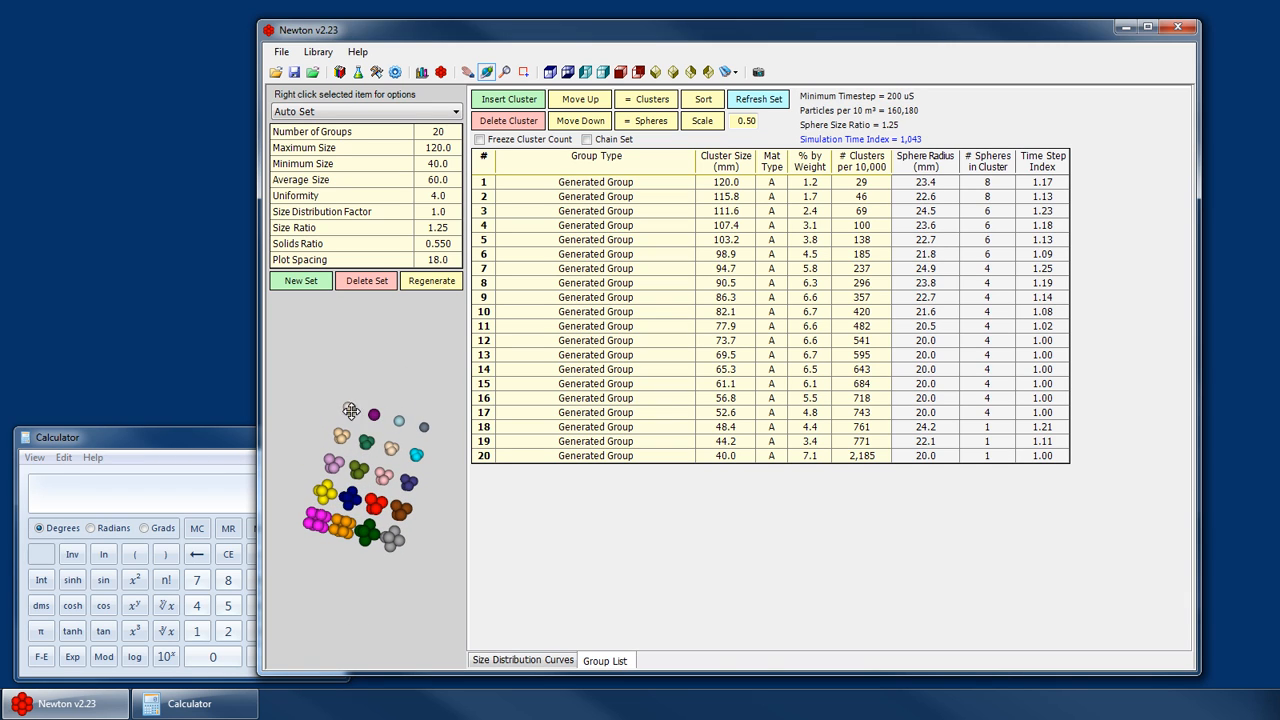
pyautogui.moveTo(398, 398); pyautogui.dragTo(220, 466)
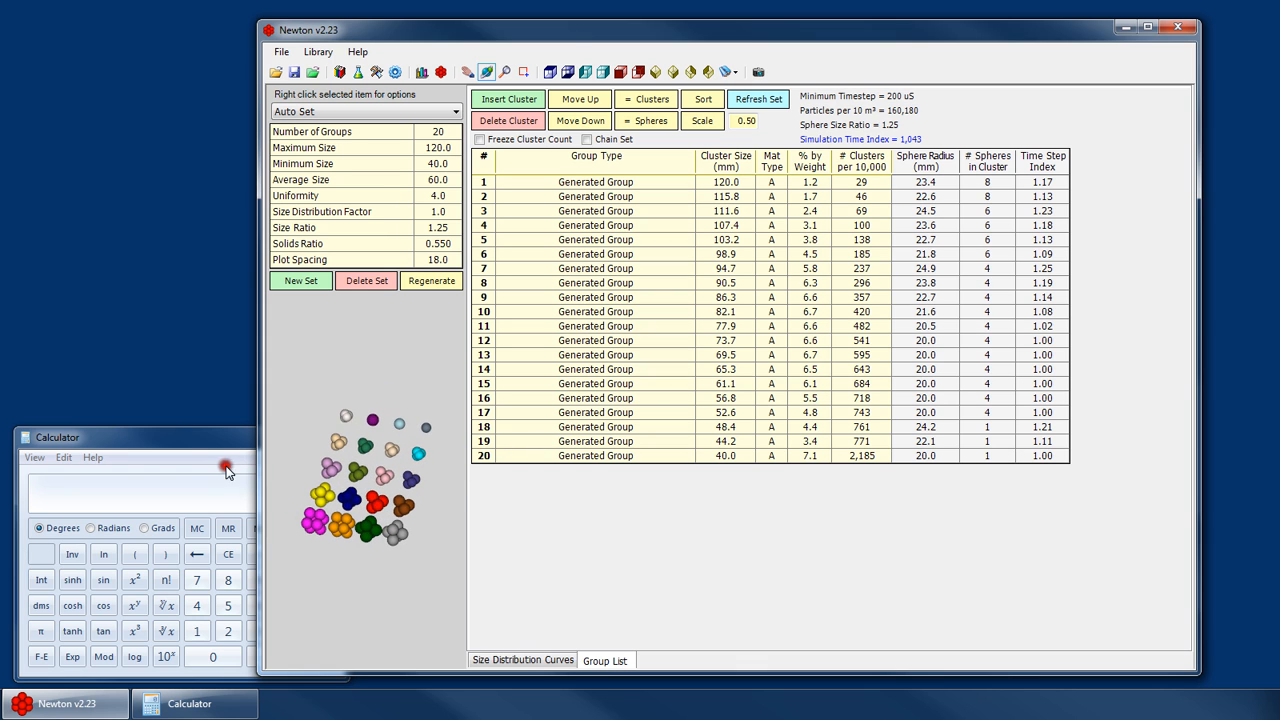
# - Switch between the 60-180mm set and the Auto Set again to compare their group lists
pyautogui.click(370, 112)
pyautogui.click(326, 152)
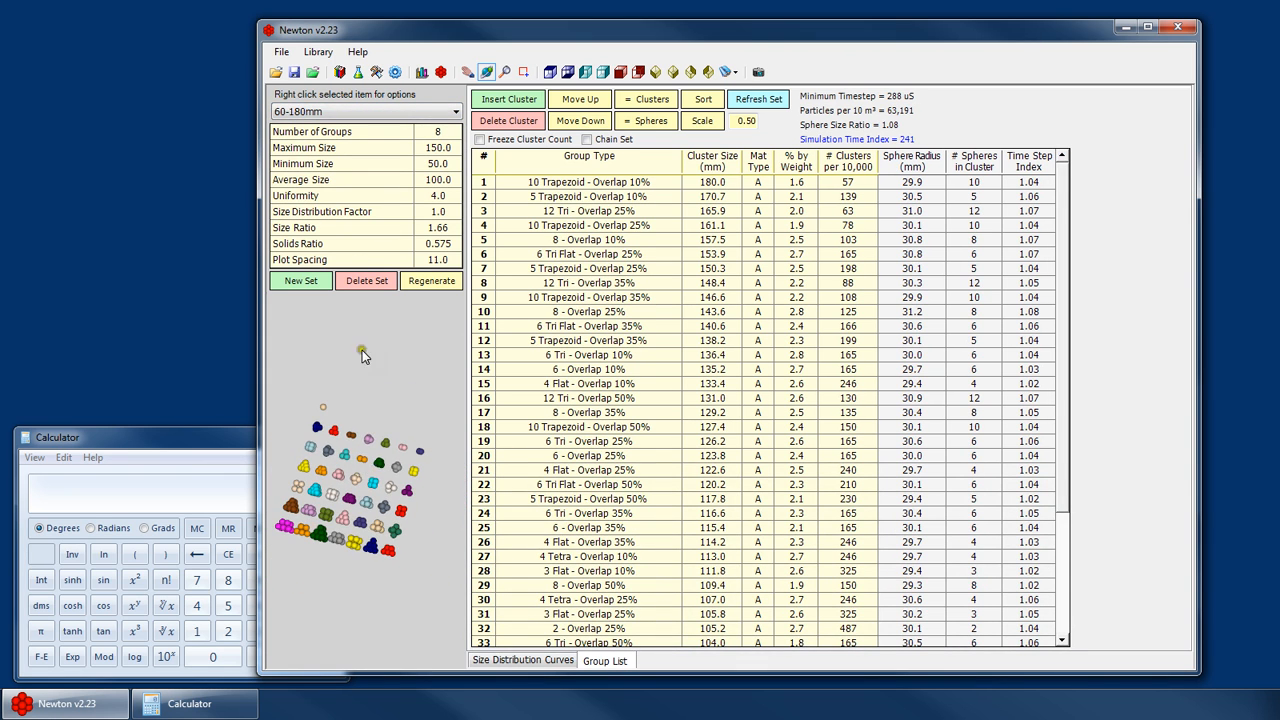
pyautogui.click(352, 112)
pyautogui.click(318, 217)
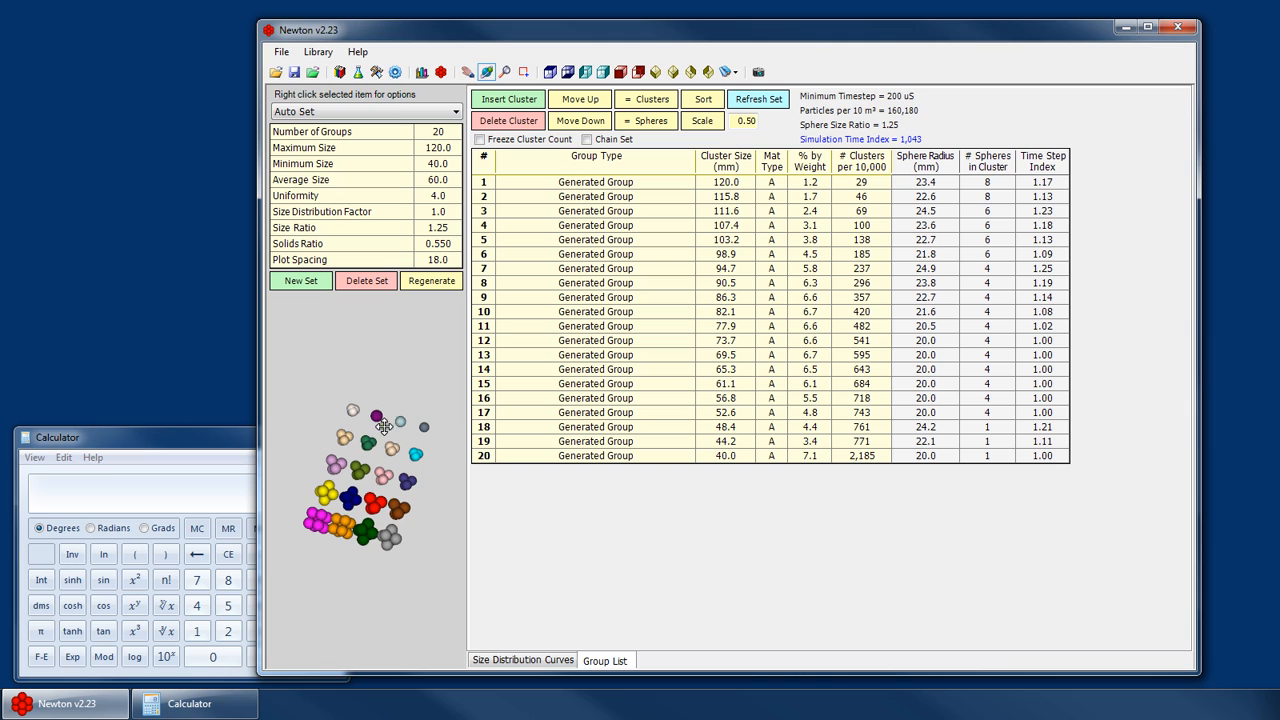
pyautogui.click(341, 113)
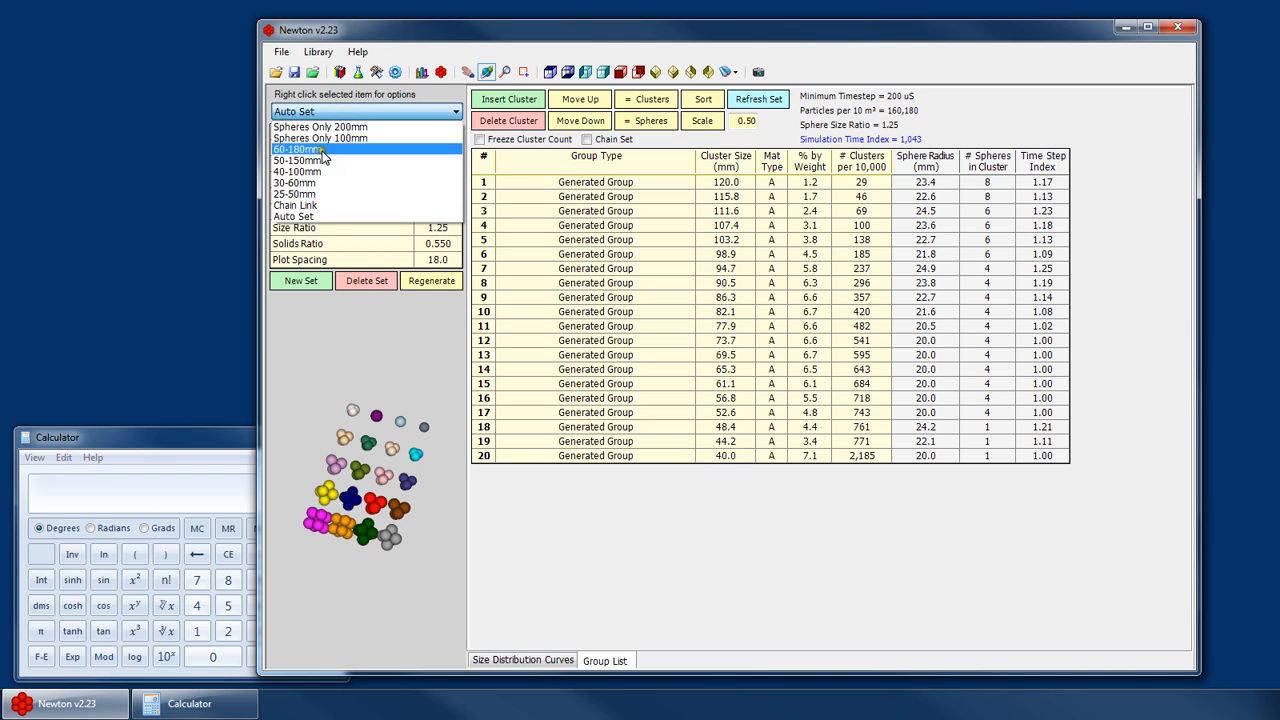
pyautogui.click(405, 365)
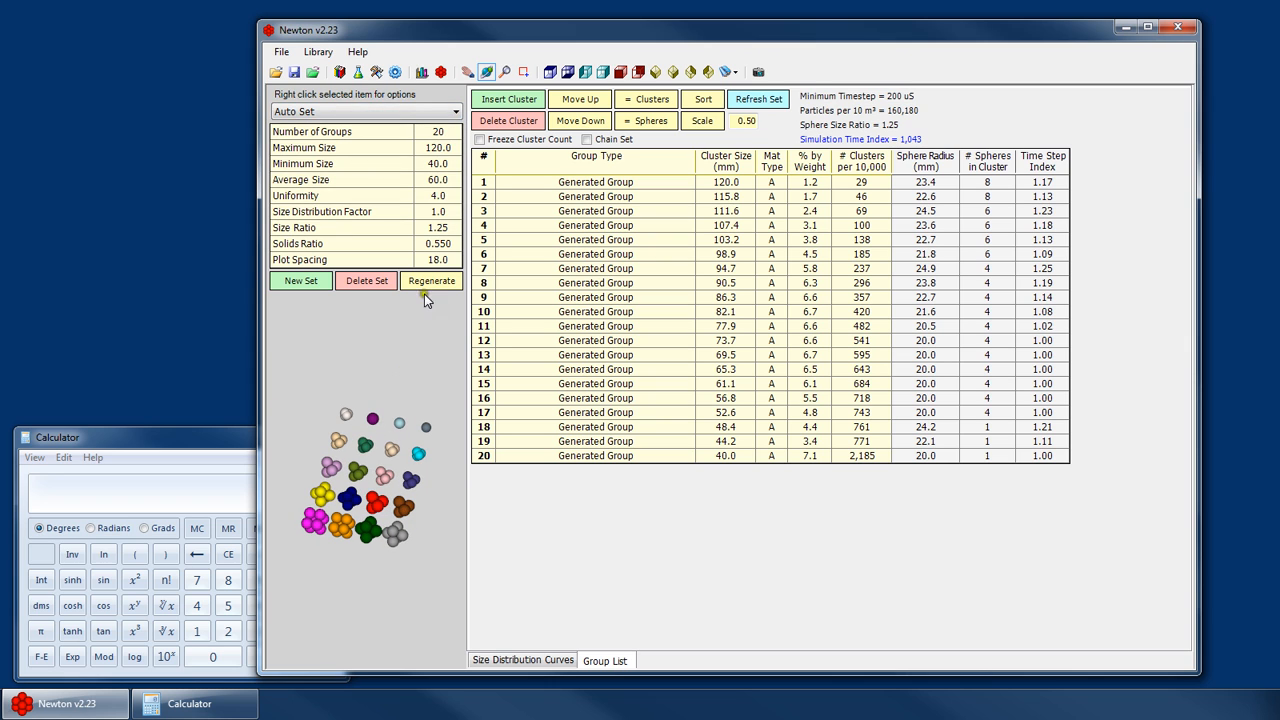
pyautogui.click(335, 113)
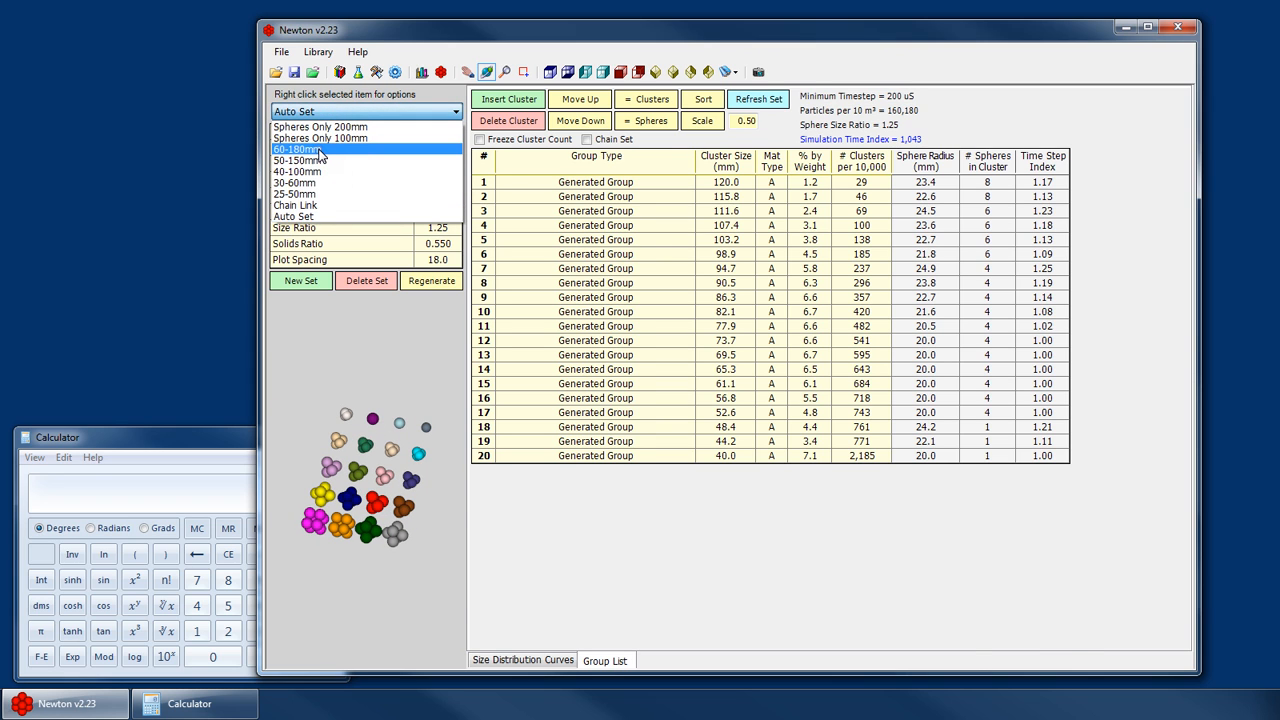
pyautogui.click(320, 150)
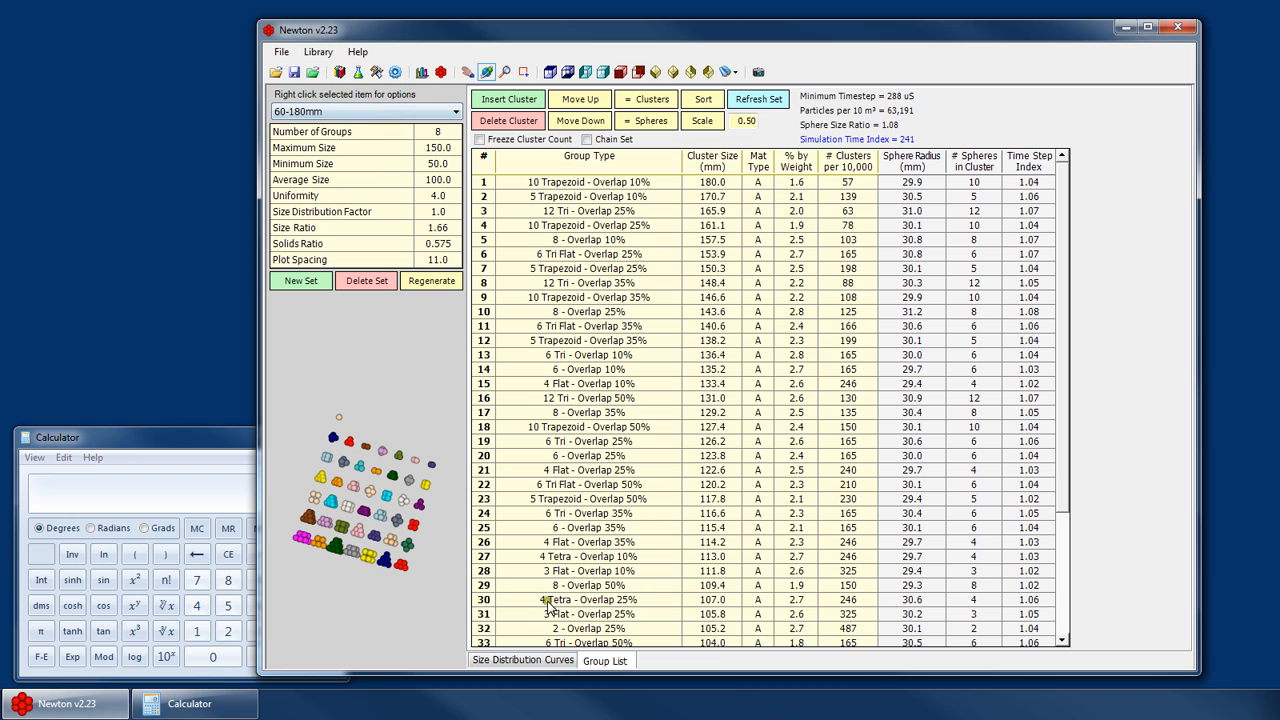
# - View the 60-180mm set's size distribution curves, then return to the Auto Set
pyautogui.click(531, 661)
pyautogui.click(345, 112)
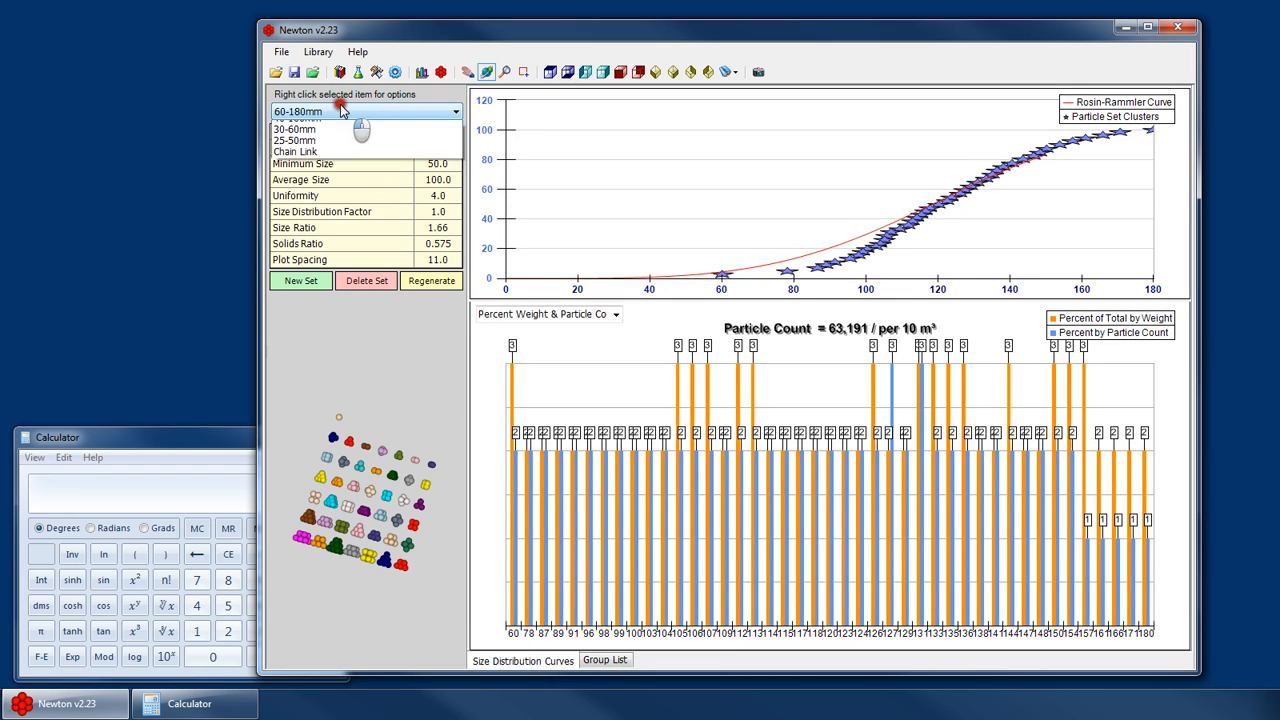
pyautogui.click(341, 110)
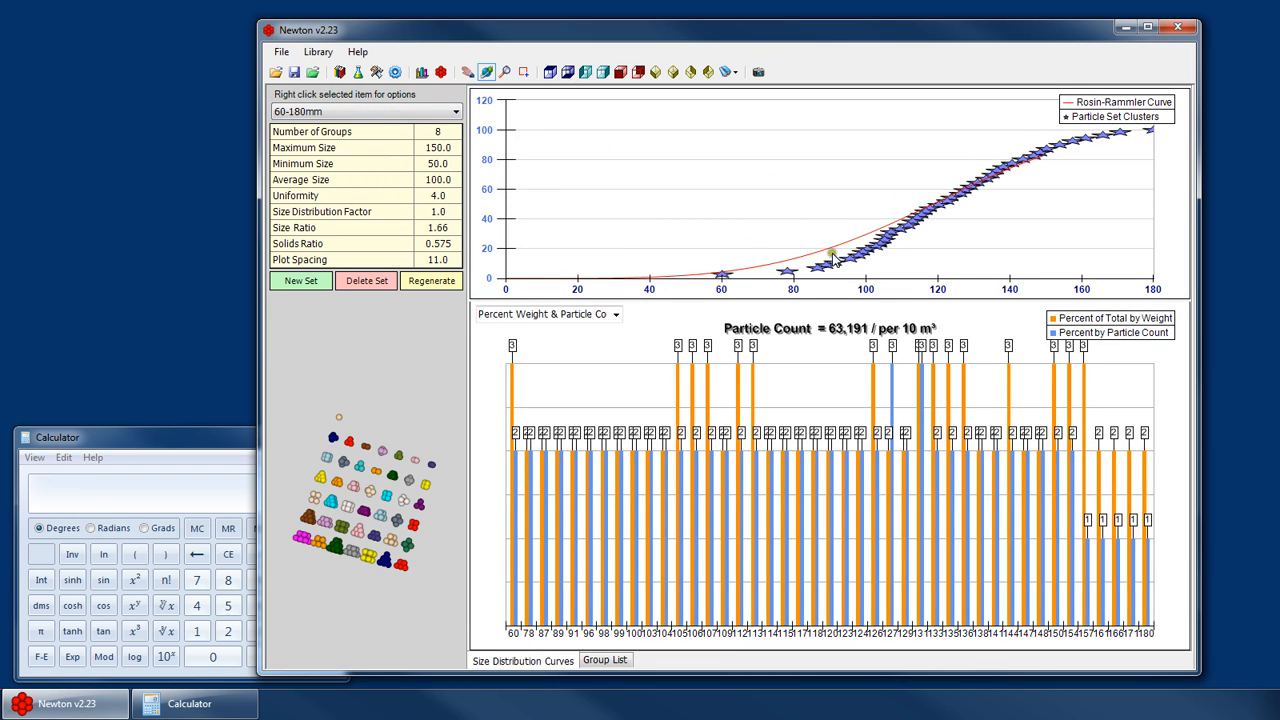
pyautogui.click(355, 111)
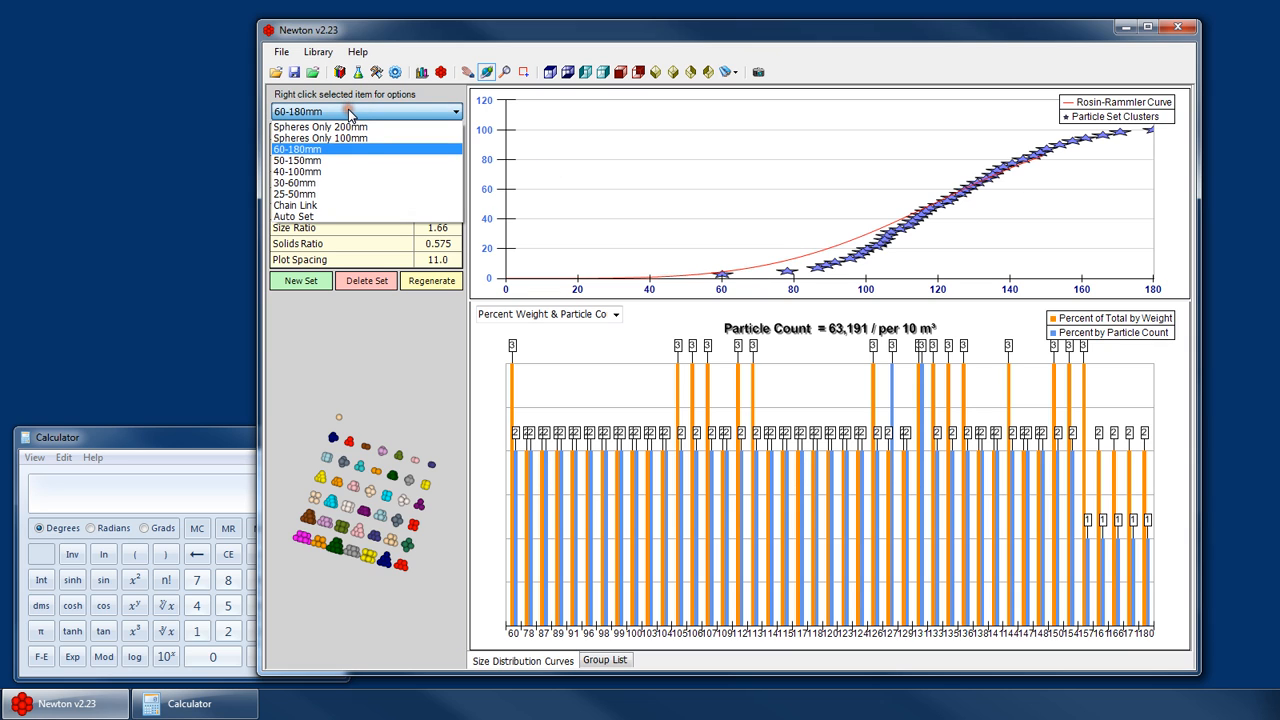
pyautogui.click(305, 217)
# - Set the Auto Set's minimum size to 60 and average size to 90
pyautogui.click(437, 163)
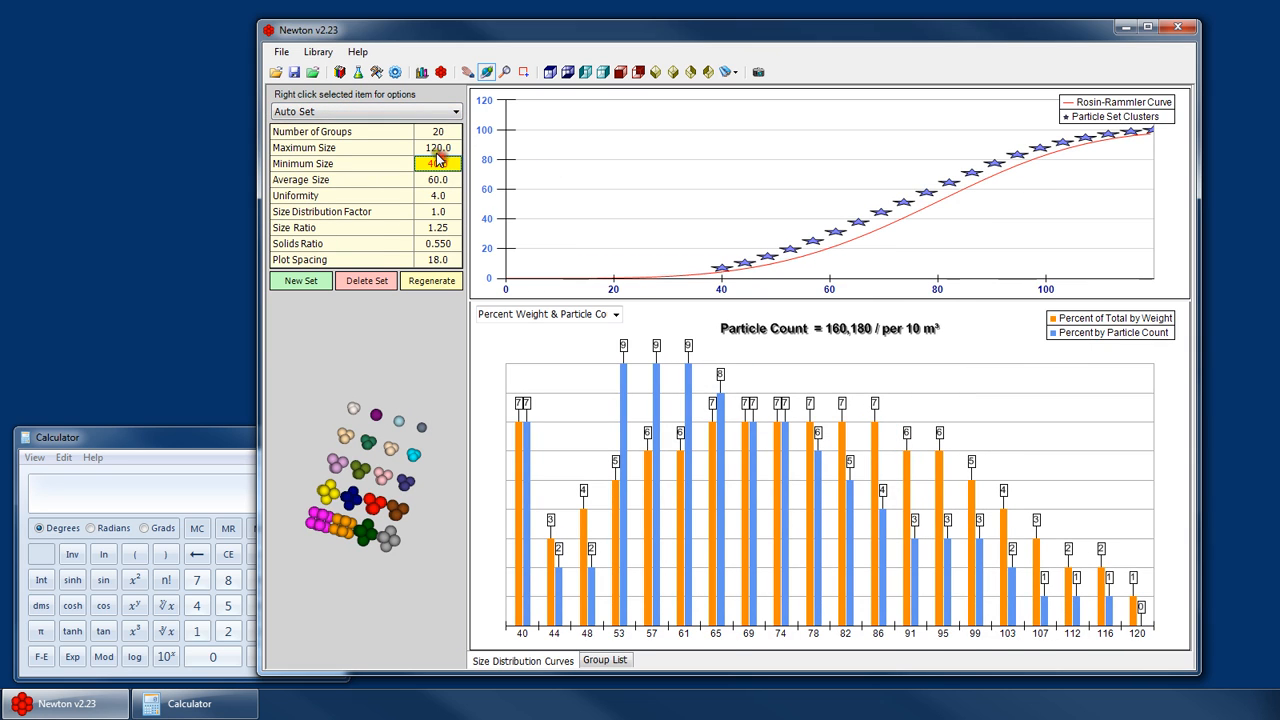
pyautogui.write('60')
pyautogui.press('Return')
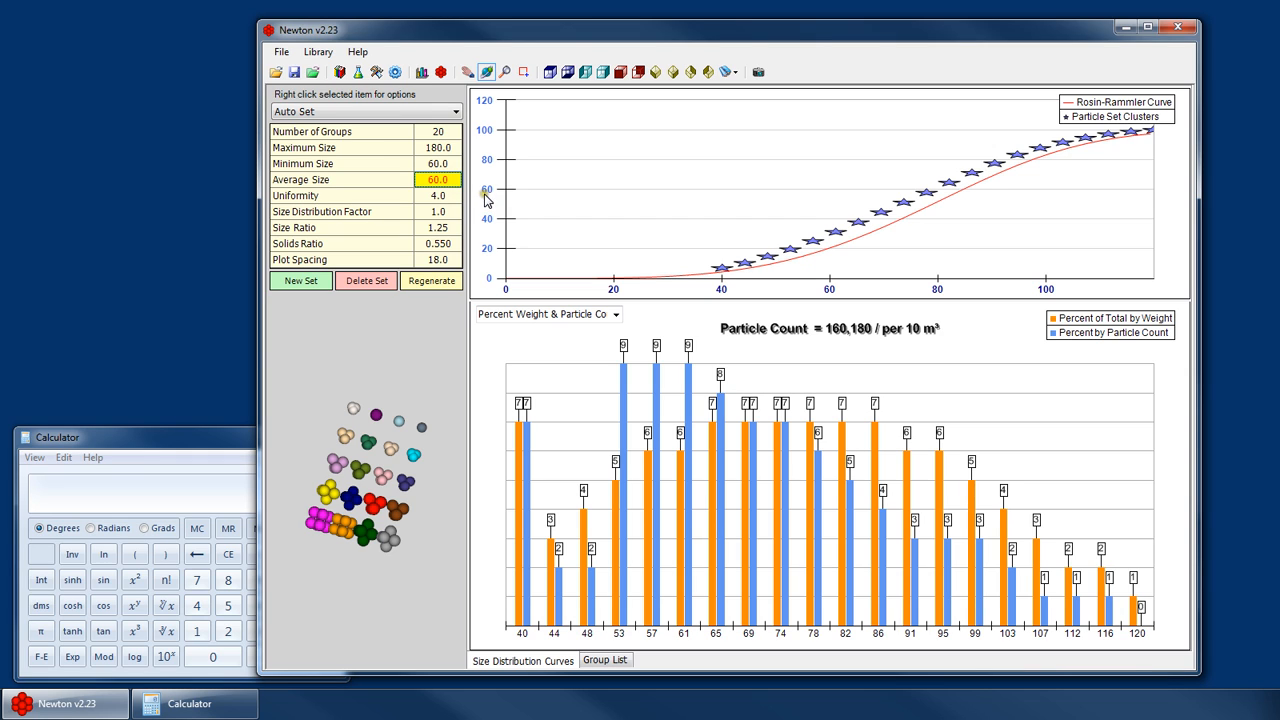
pyautogui.write('90')
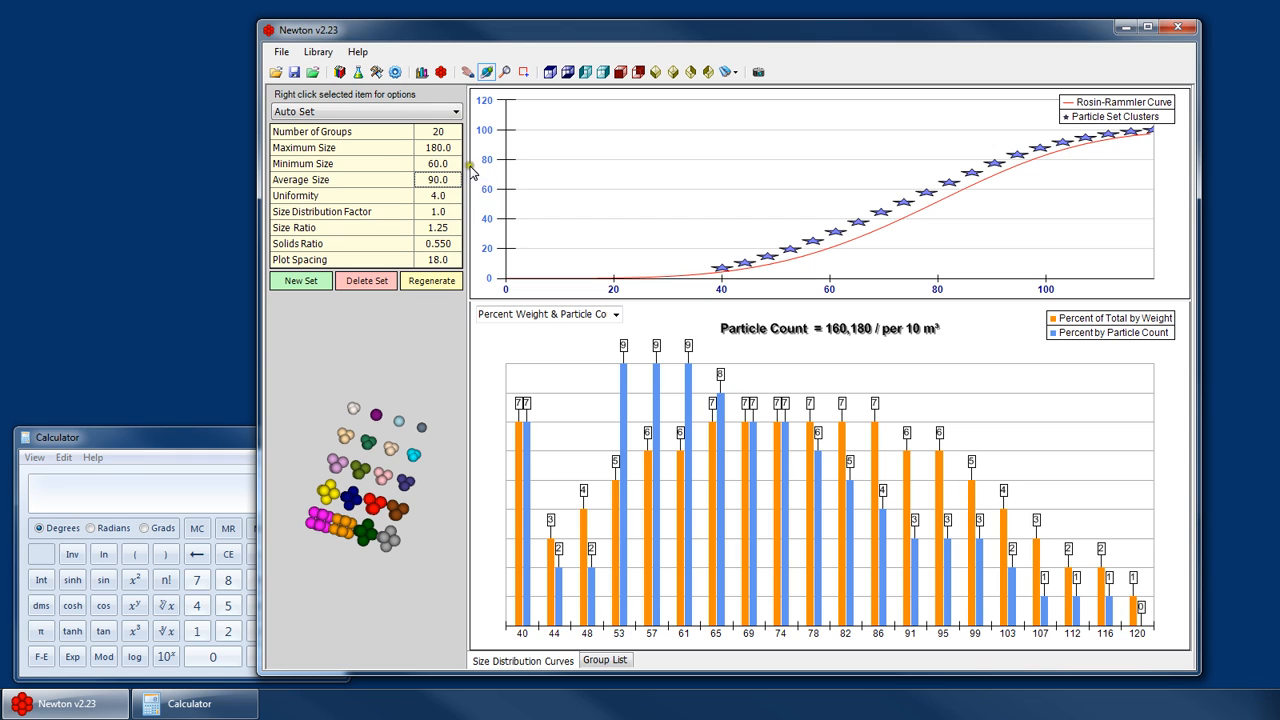
pyautogui.click(458, 148)
pyautogui.click(458, 163)
# - Regenerate the Auto Set, overwriting the current particle set
pyautogui.click(431, 280)
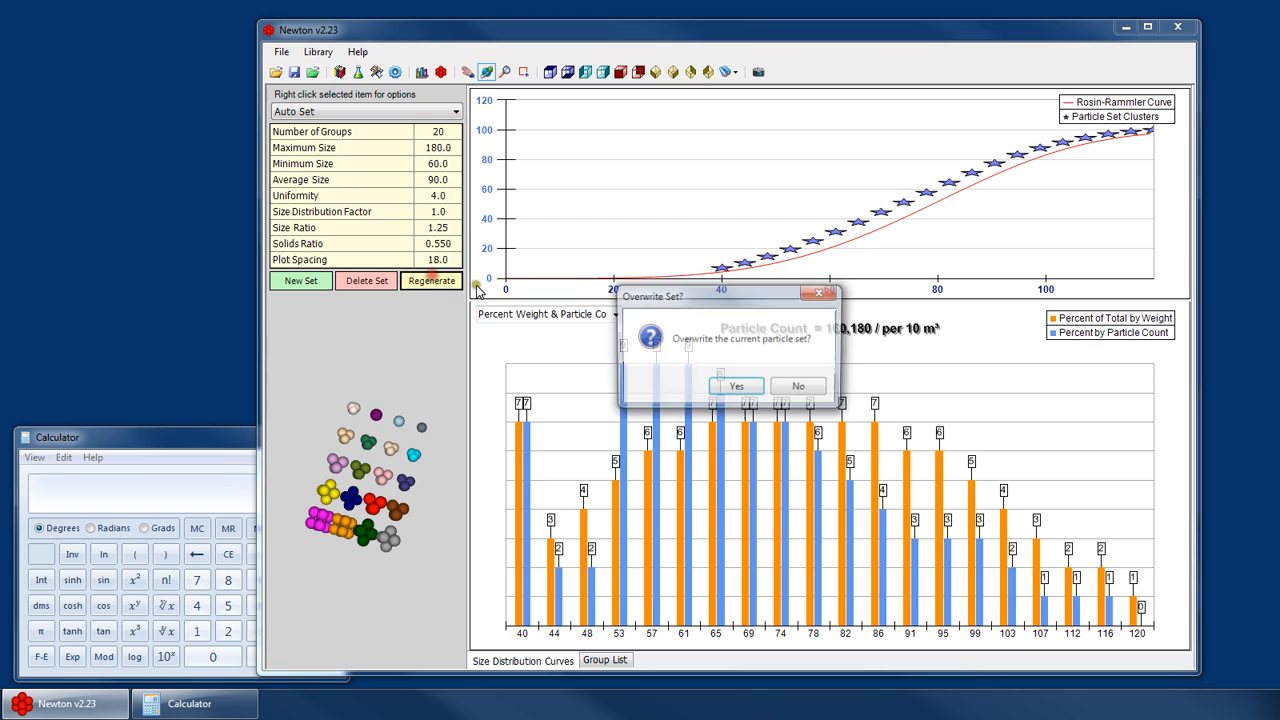
pyautogui.click(740, 380)
pyautogui.press('Return')
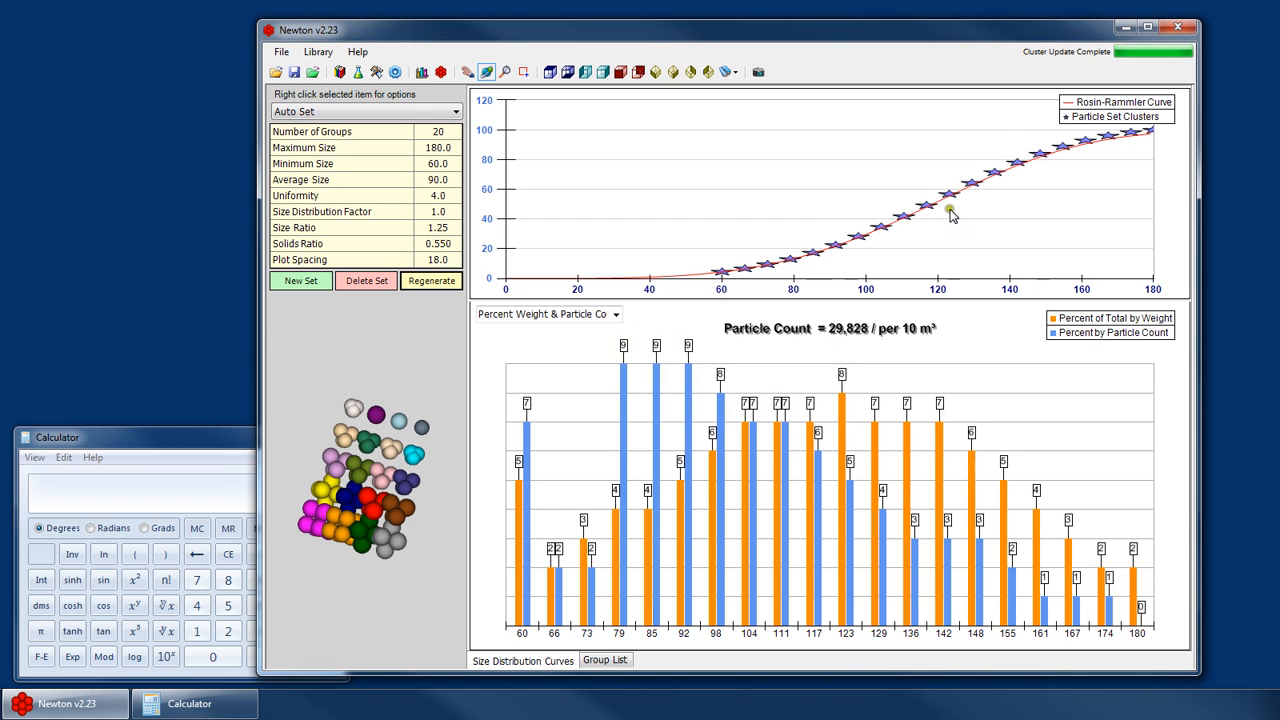
# - Set the uniformity to 5 and regenerate the set, overwriting the current one
pyautogui.click(449, 200)
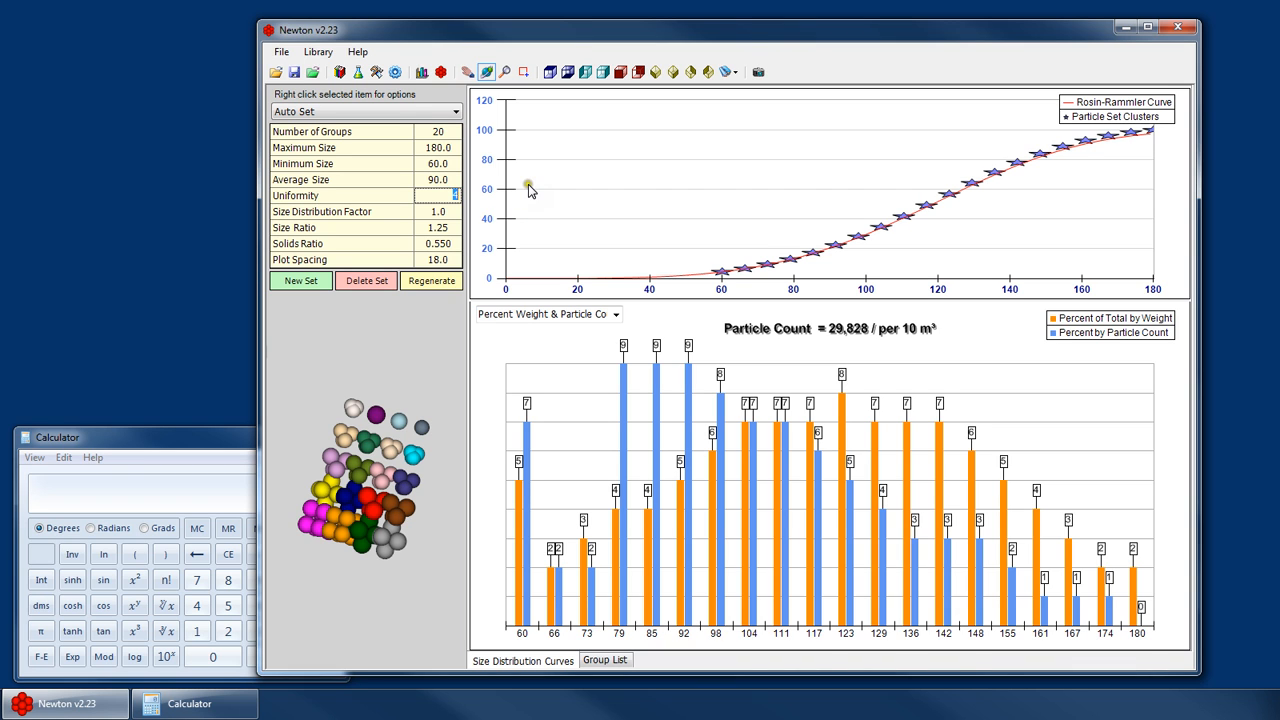
pyautogui.click(431, 280)
pyautogui.click(737, 386)
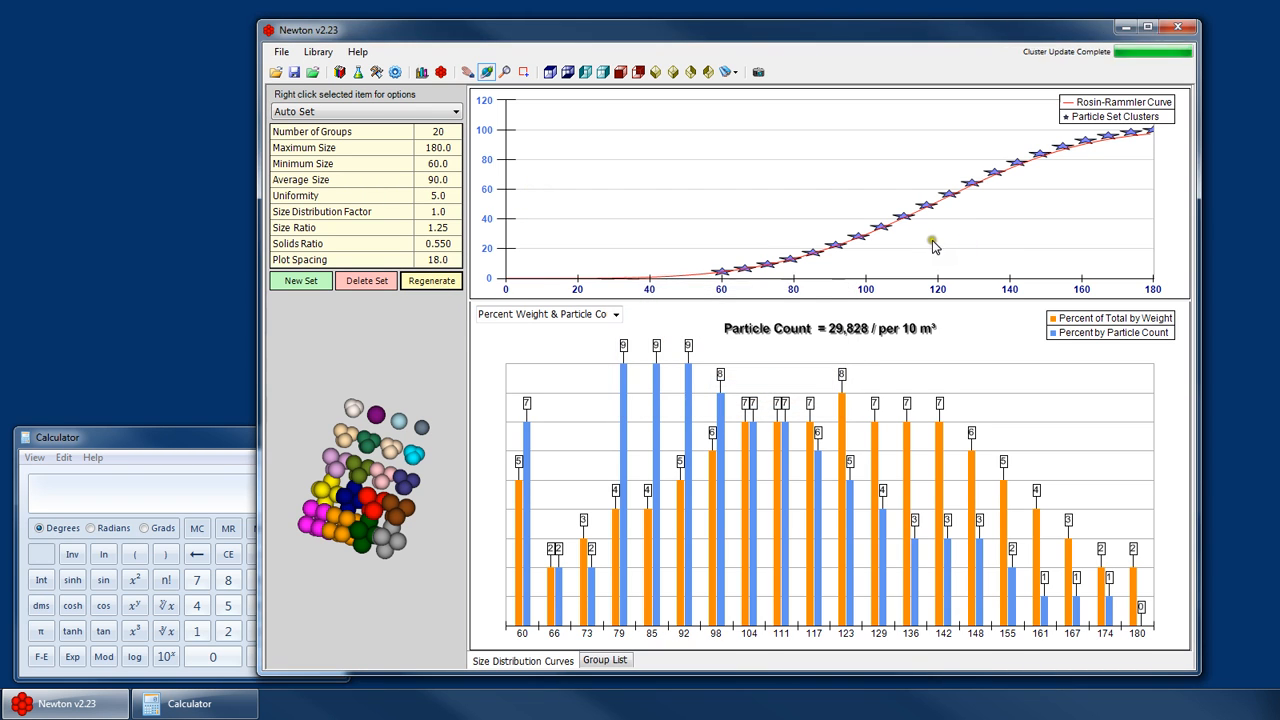
pyautogui.press('Return')
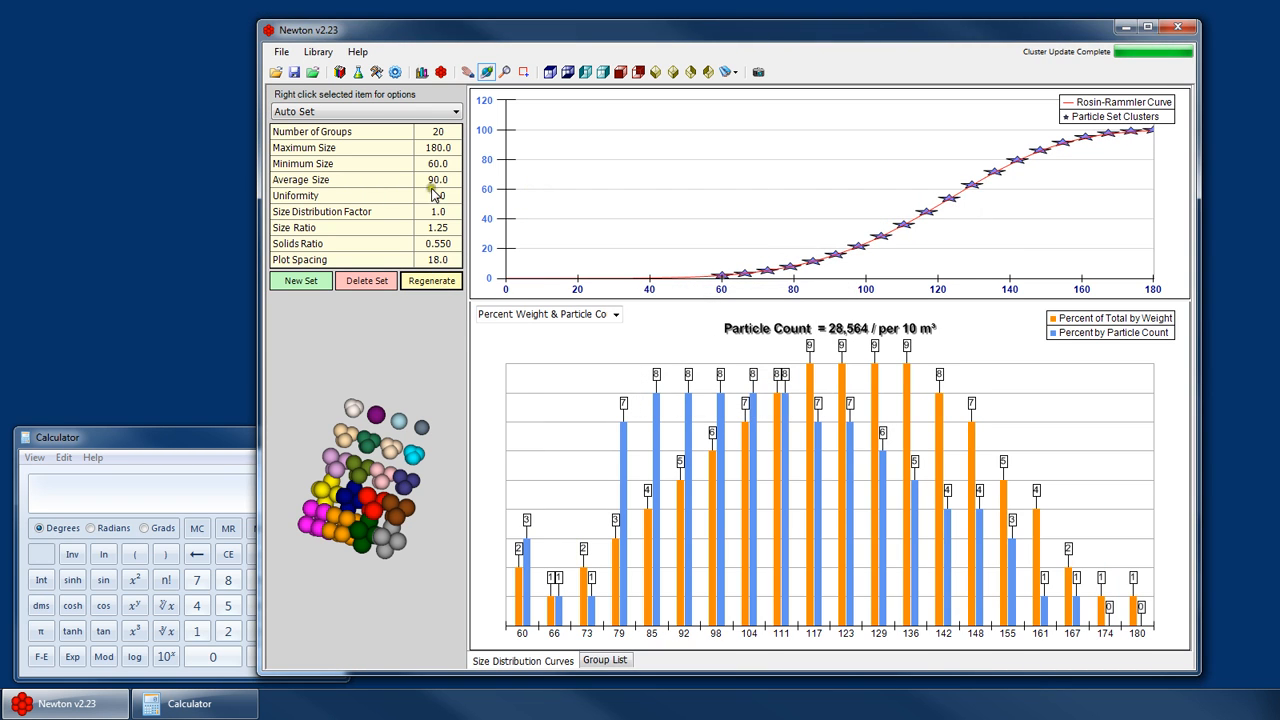
# - Set the Auto Set's plot spacing to 12
pyautogui.click(430, 281)
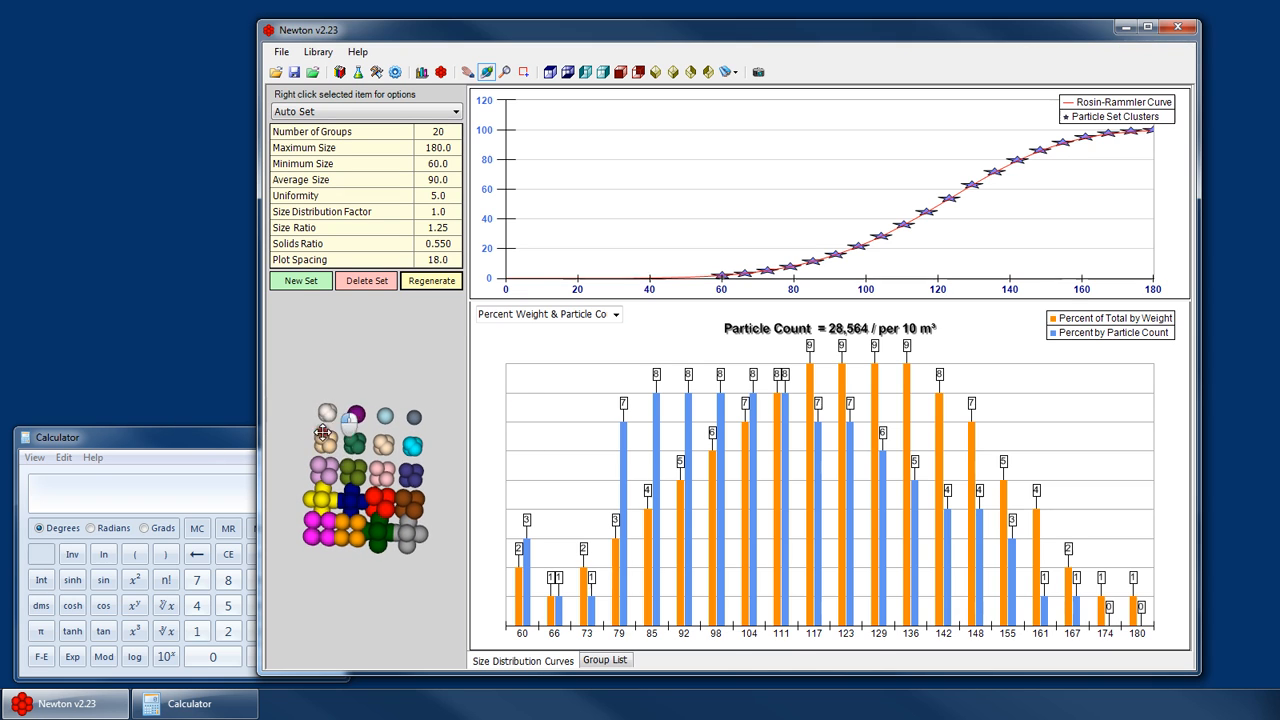
pyautogui.moveTo(444, 261); pyautogui.dragTo(561, 267)
pyautogui.write('15')
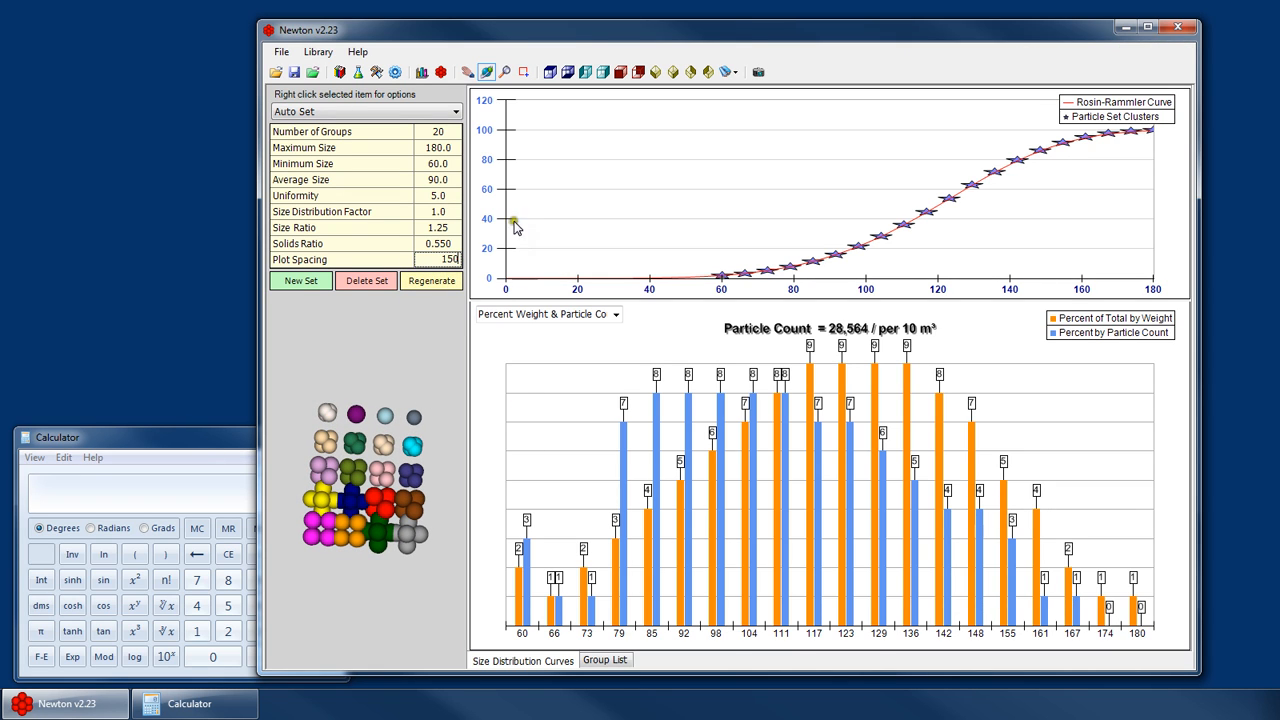
pyautogui.press('Return')
pyautogui.doubleClick(440, 260)
pyautogui.write('12')
pyautogui.press('Return')
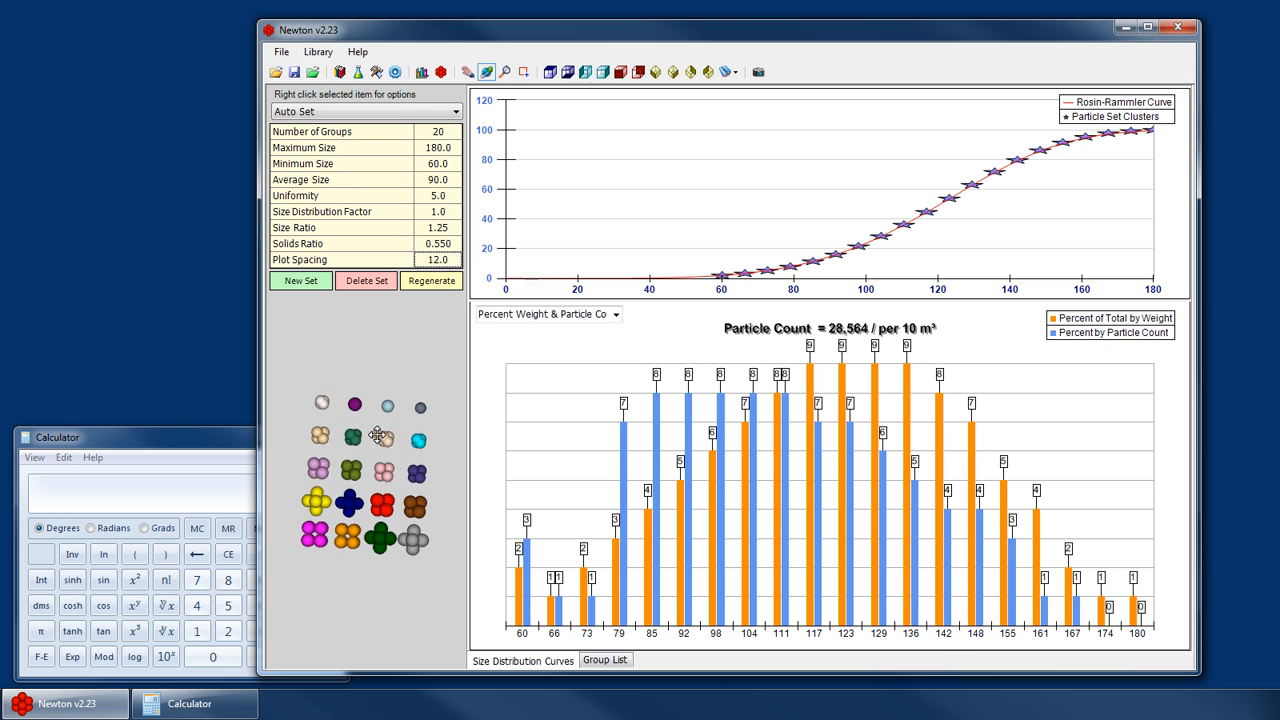
pyautogui.moveTo(365, 436); pyautogui.dragTo(336, 491)
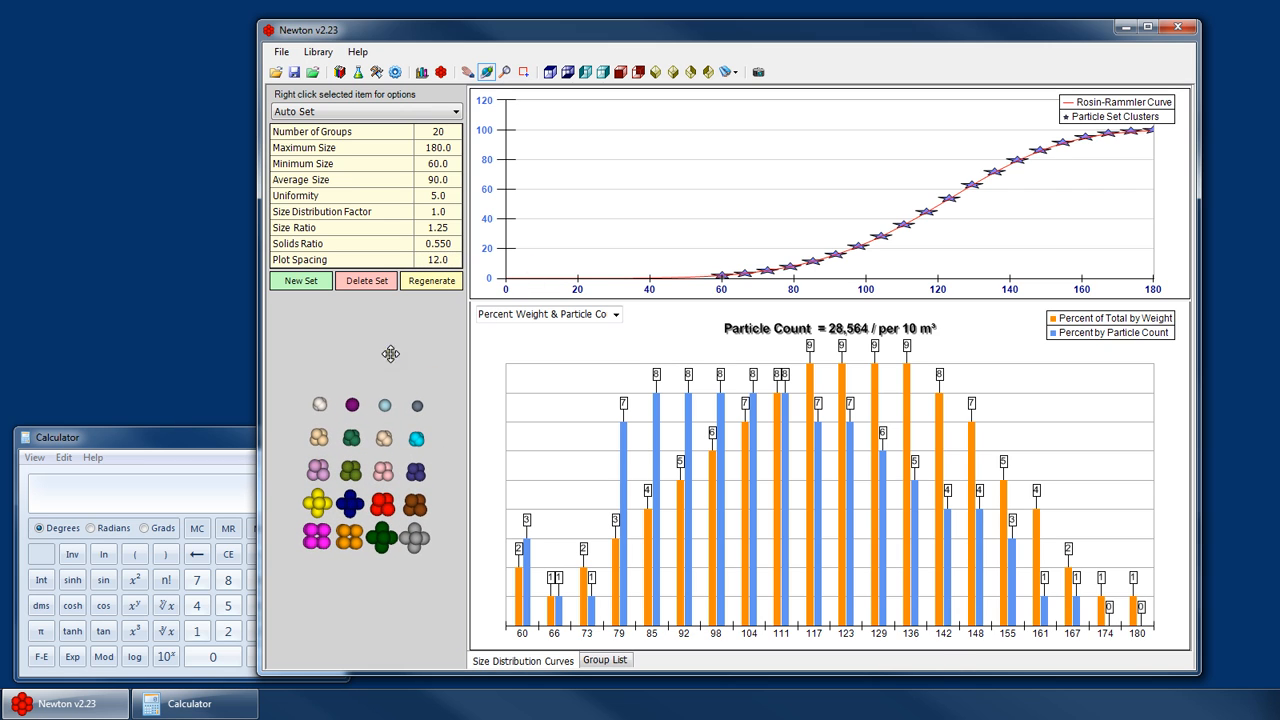
# - Switch to the 60-180mm set to compare it with the regenerated Auto Set
pyautogui.click(347, 109)
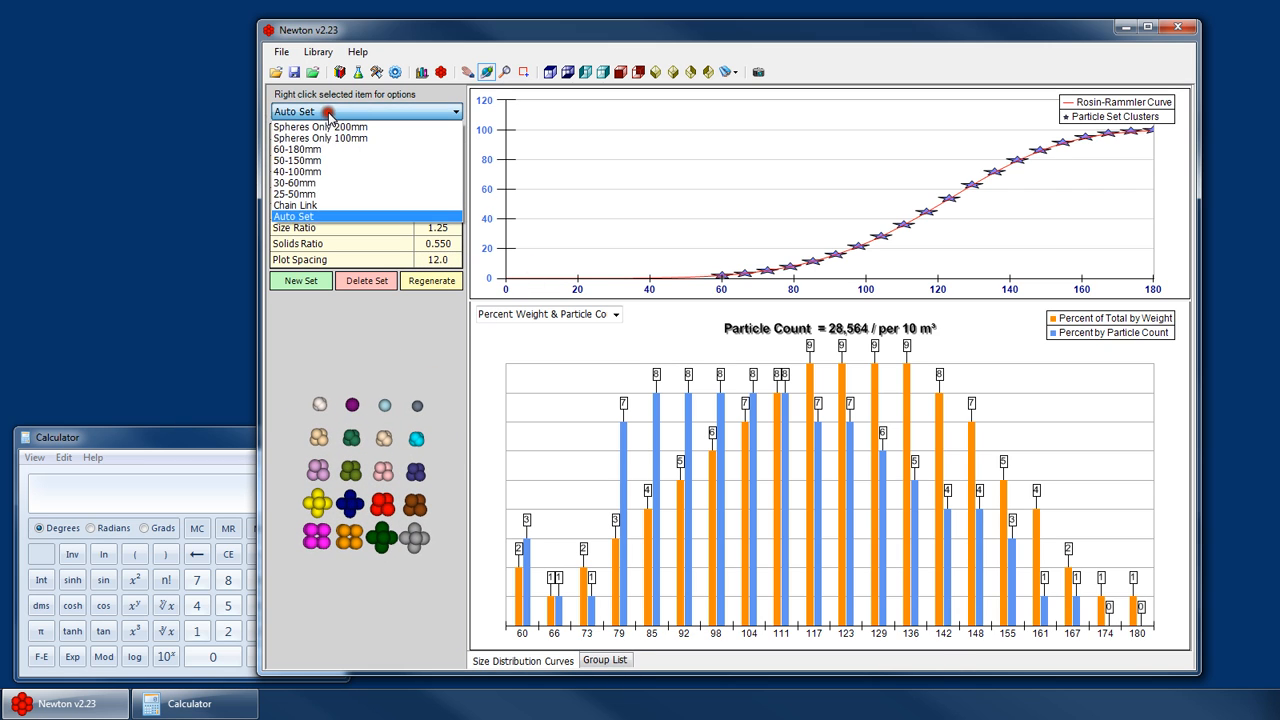
pyautogui.click(311, 156)
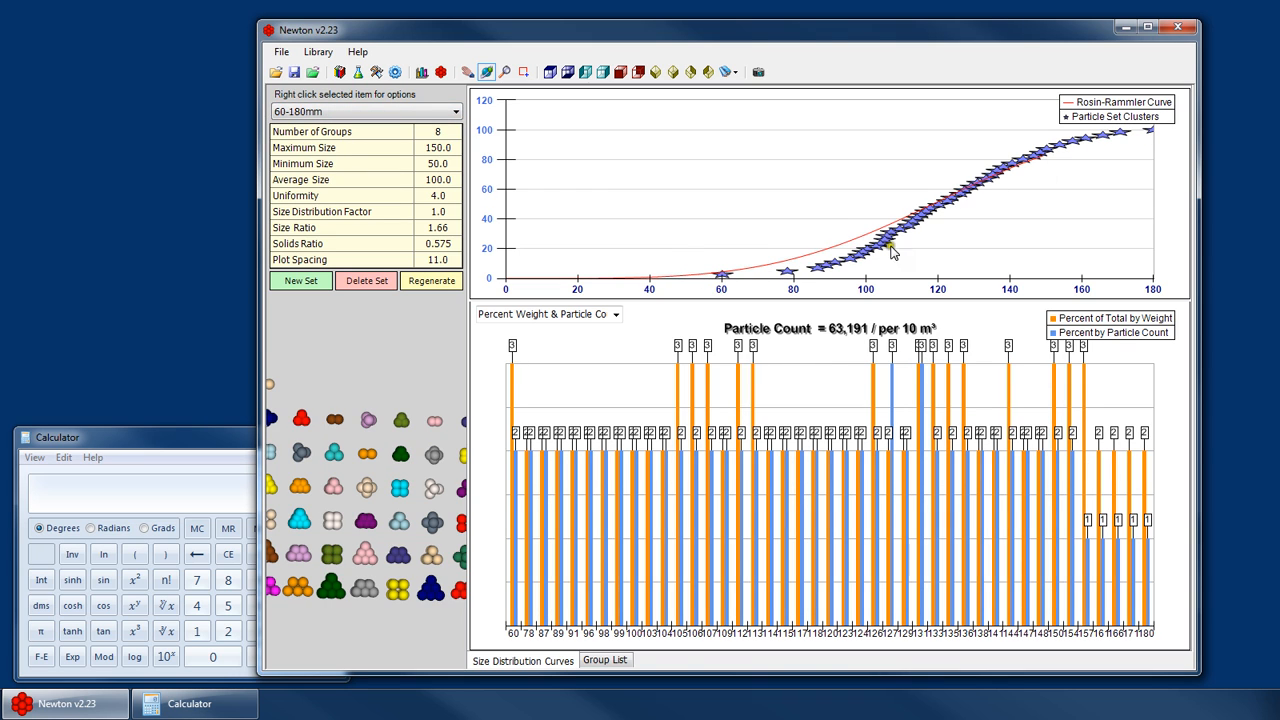
# - Switch back and forth between the 60-180mm set and the Auto Set to compare their distributions, ending on the Auto Set
pyautogui.click(330, 111)
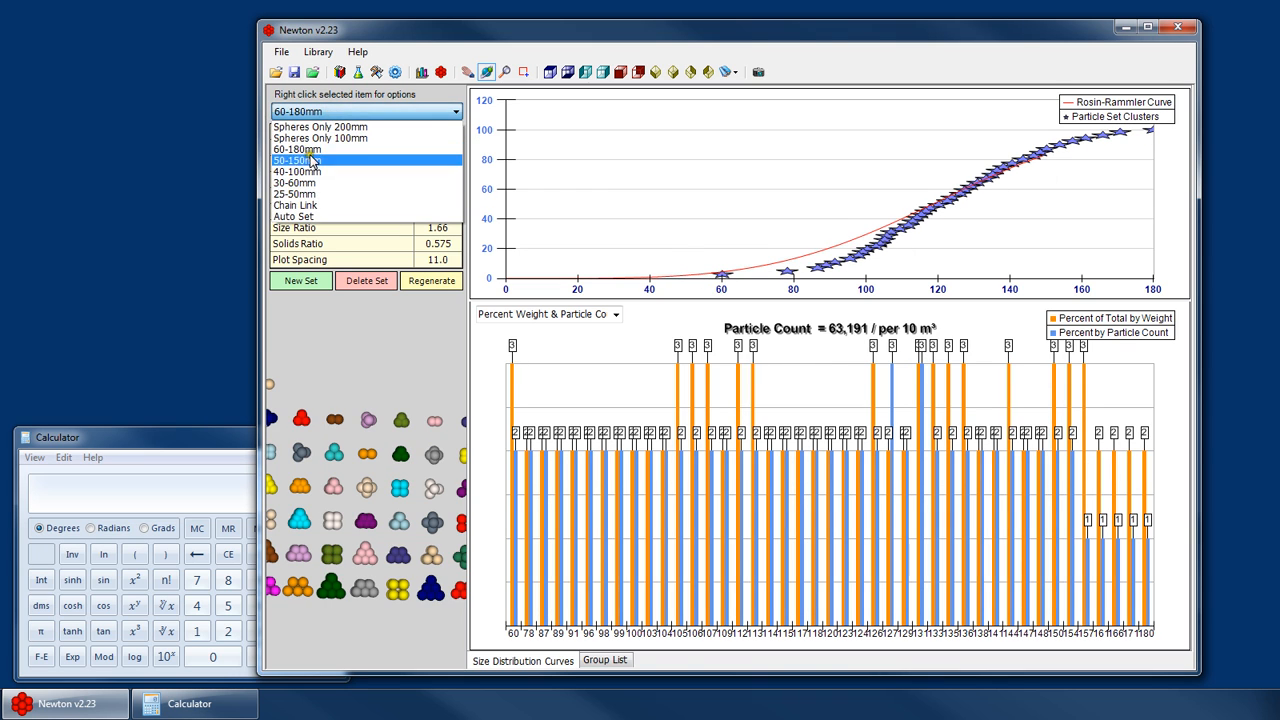
pyautogui.click(866, 172)
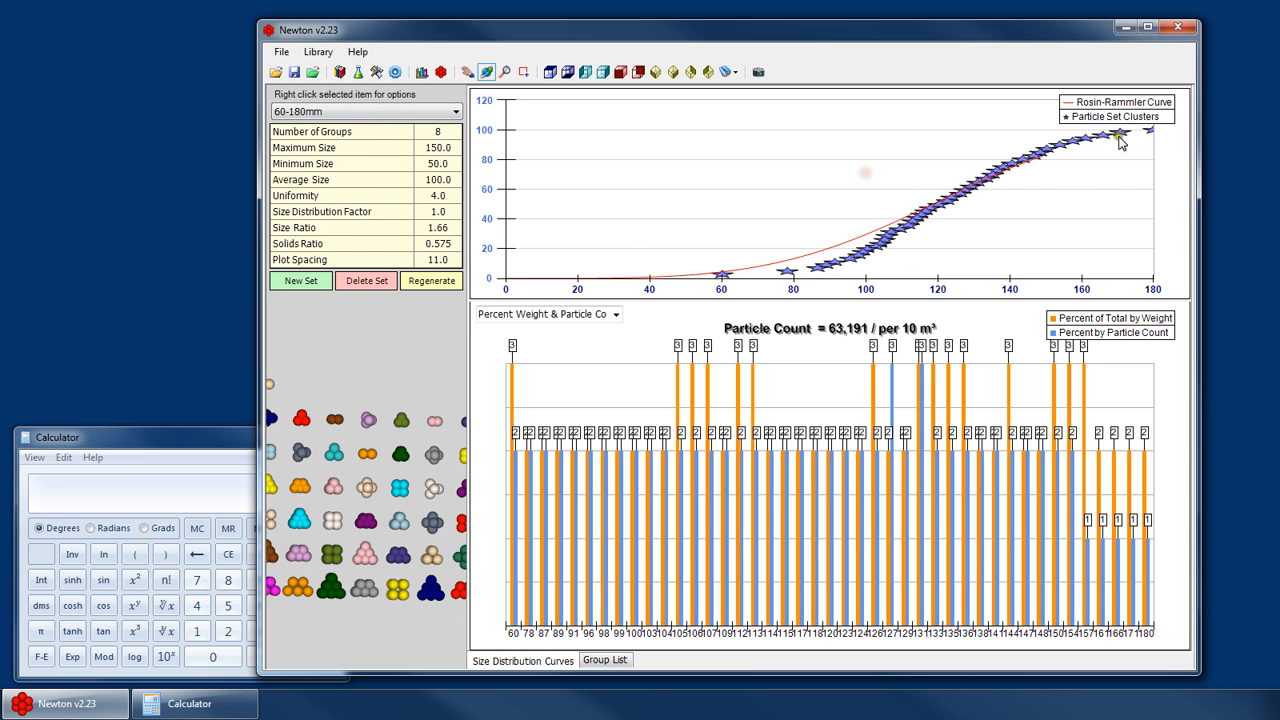
pyautogui.click(360, 113)
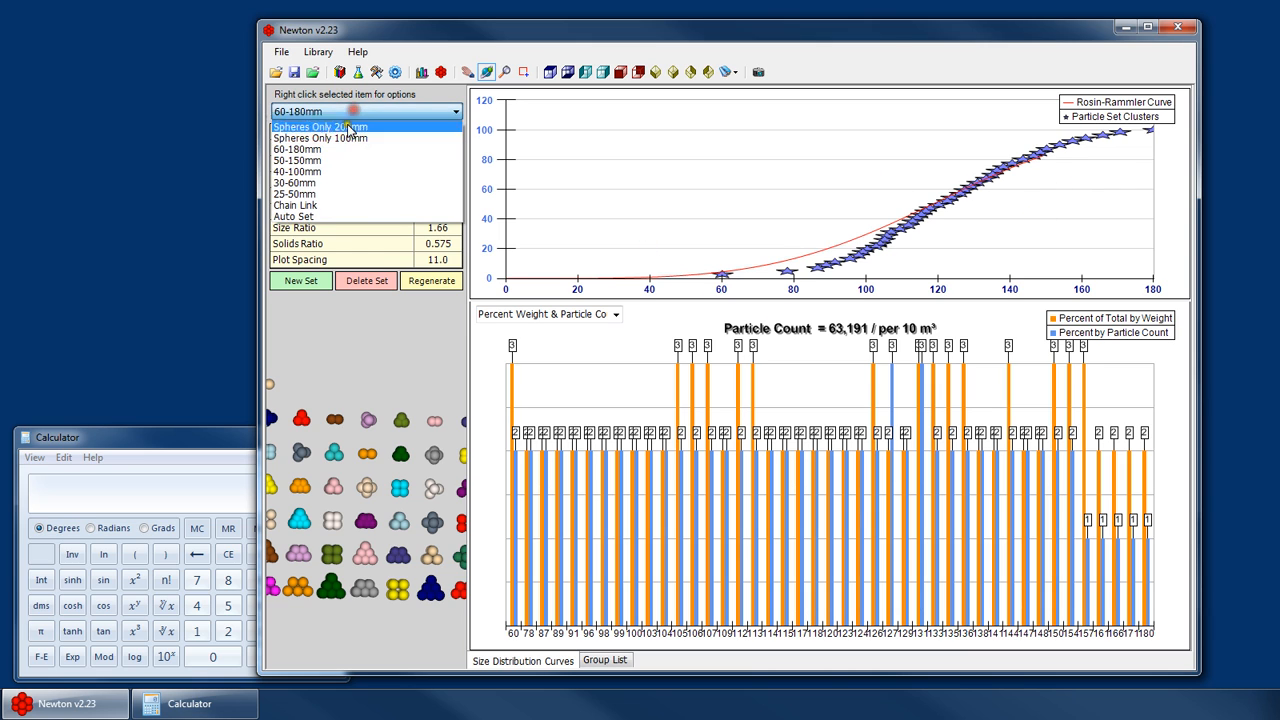
pyautogui.click(318, 216)
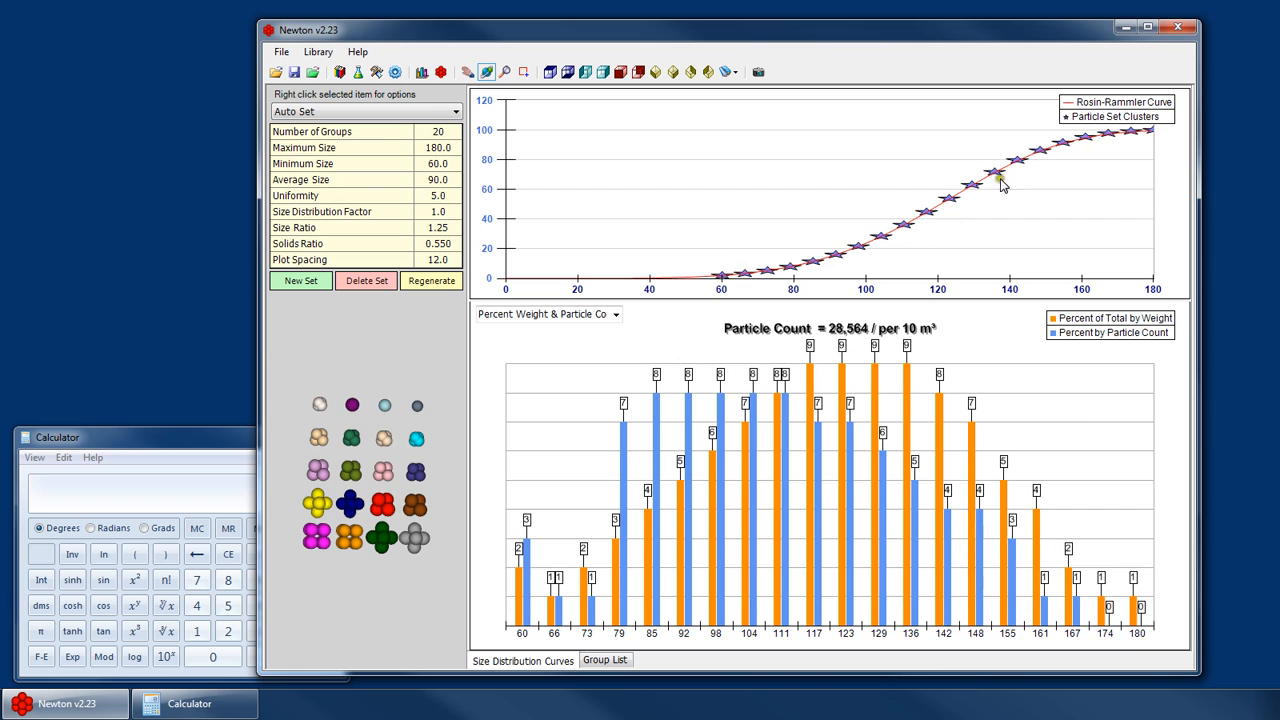
pyautogui.click(335, 113)
pyautogui.click(330, 157)
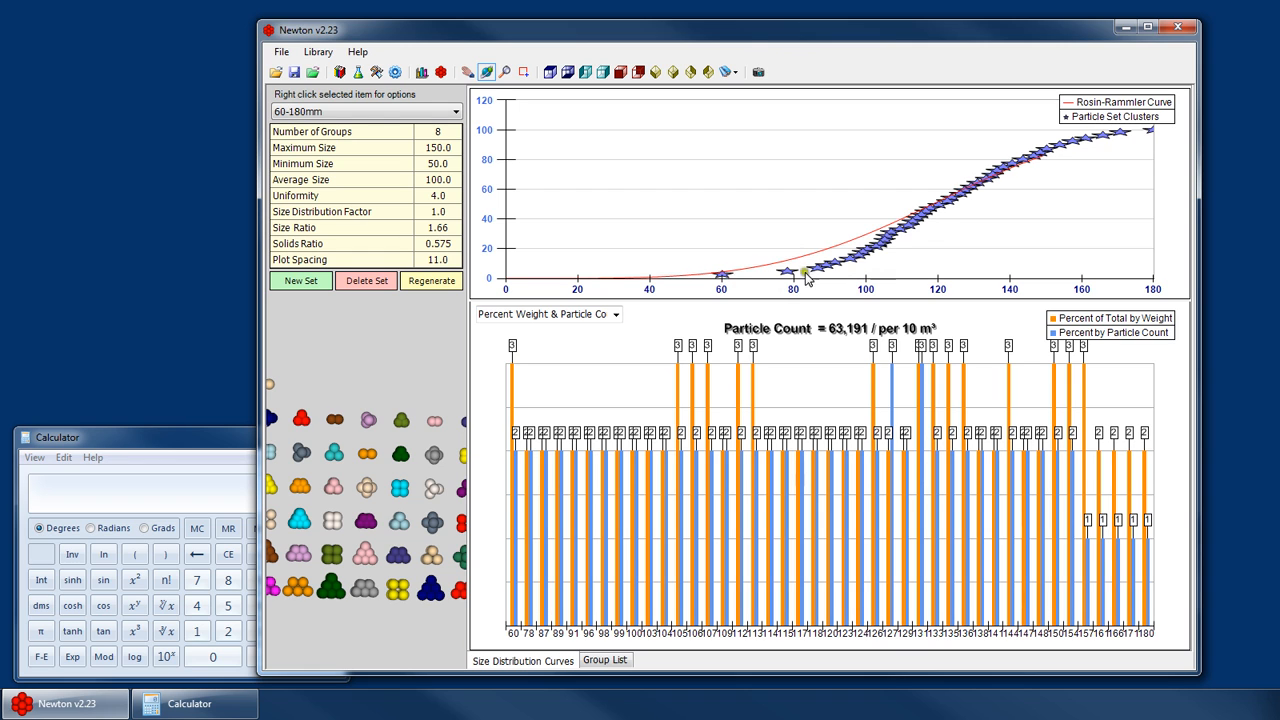
pyautogui.click(356, 108)
pyautogui.click(296, 212)
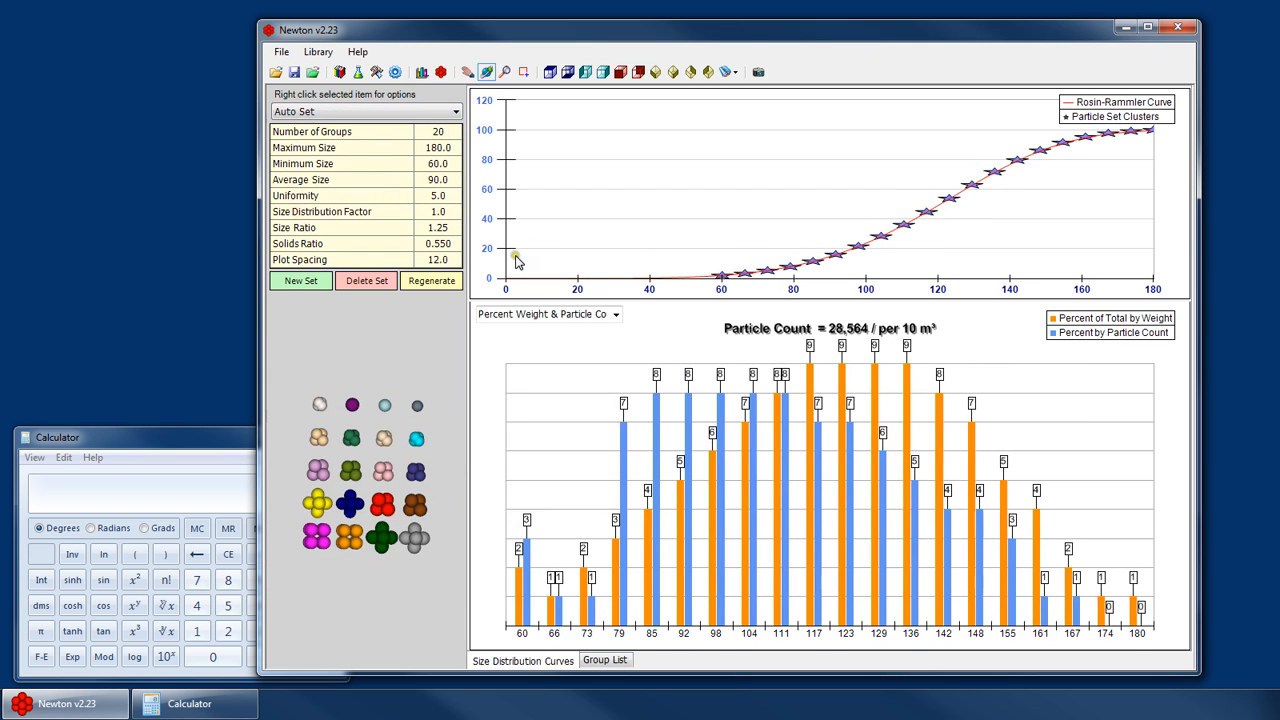
pyautogui.moveTo(373, 400); pyautogui.dragTo(285, 502)
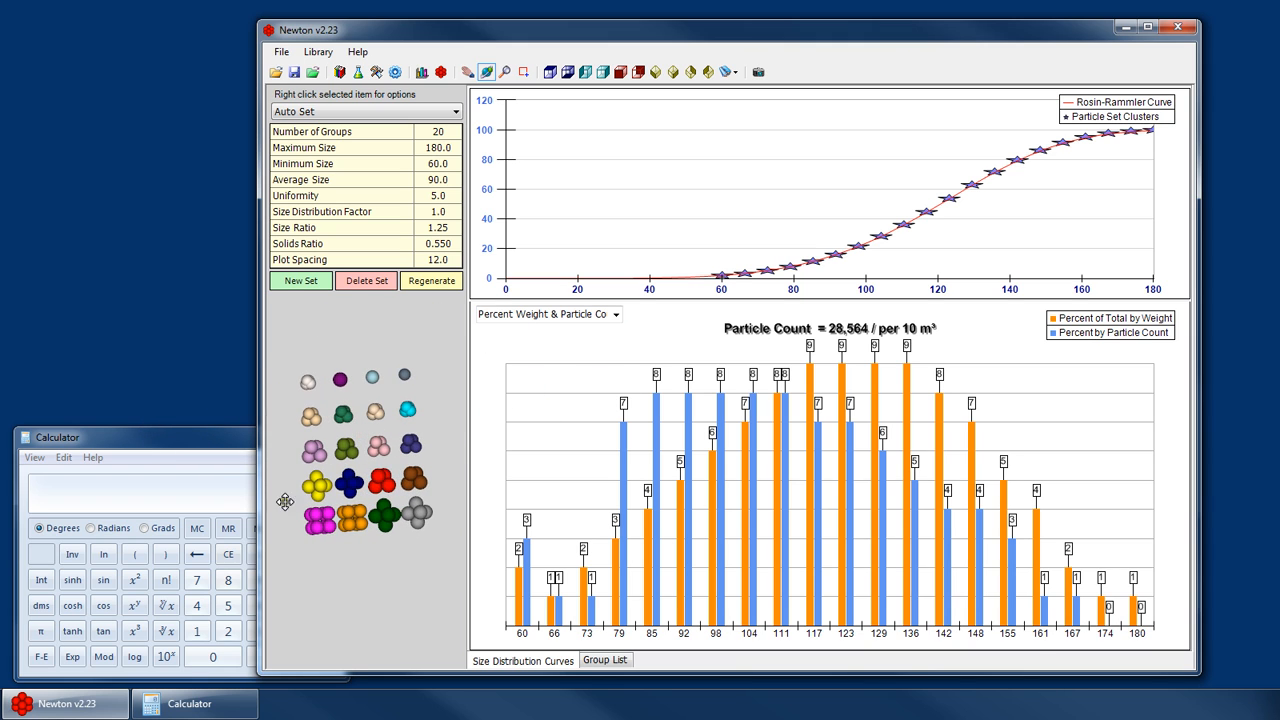
# - Set the Auto Set's number of groups to 40 and regenerate the set
pyautogui.click(446, 148)
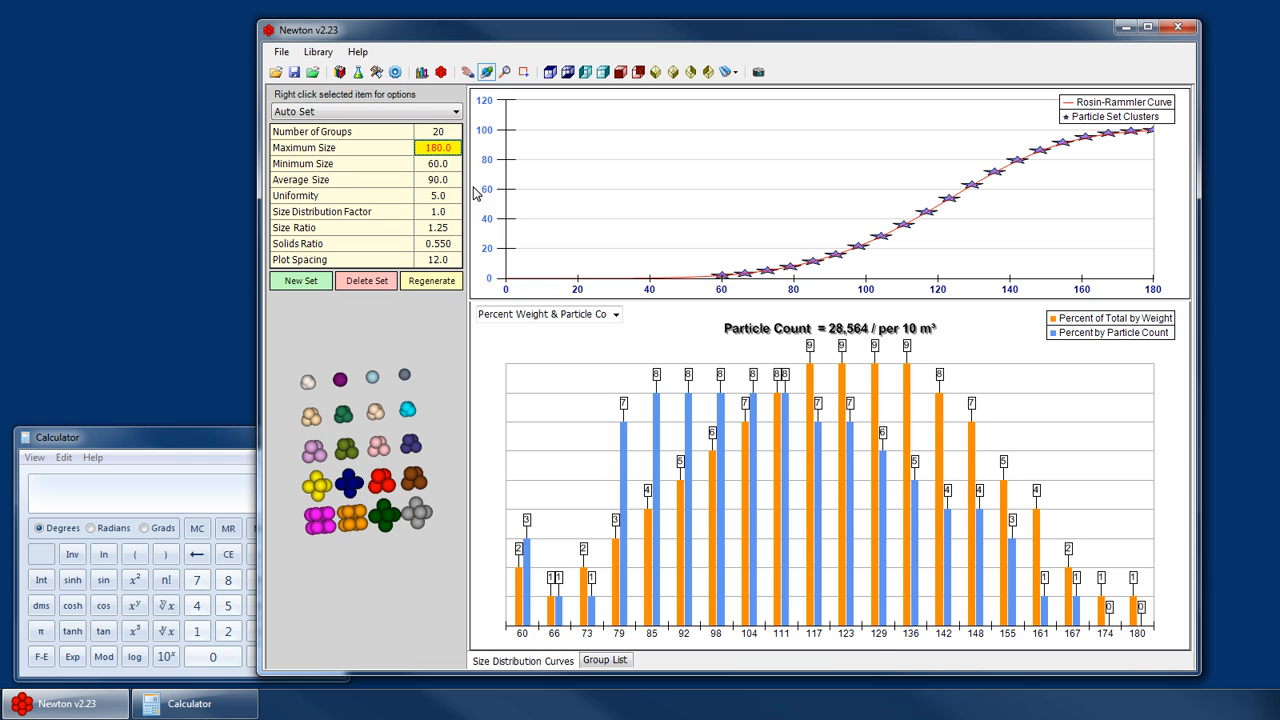
pyautogui.press('Down')
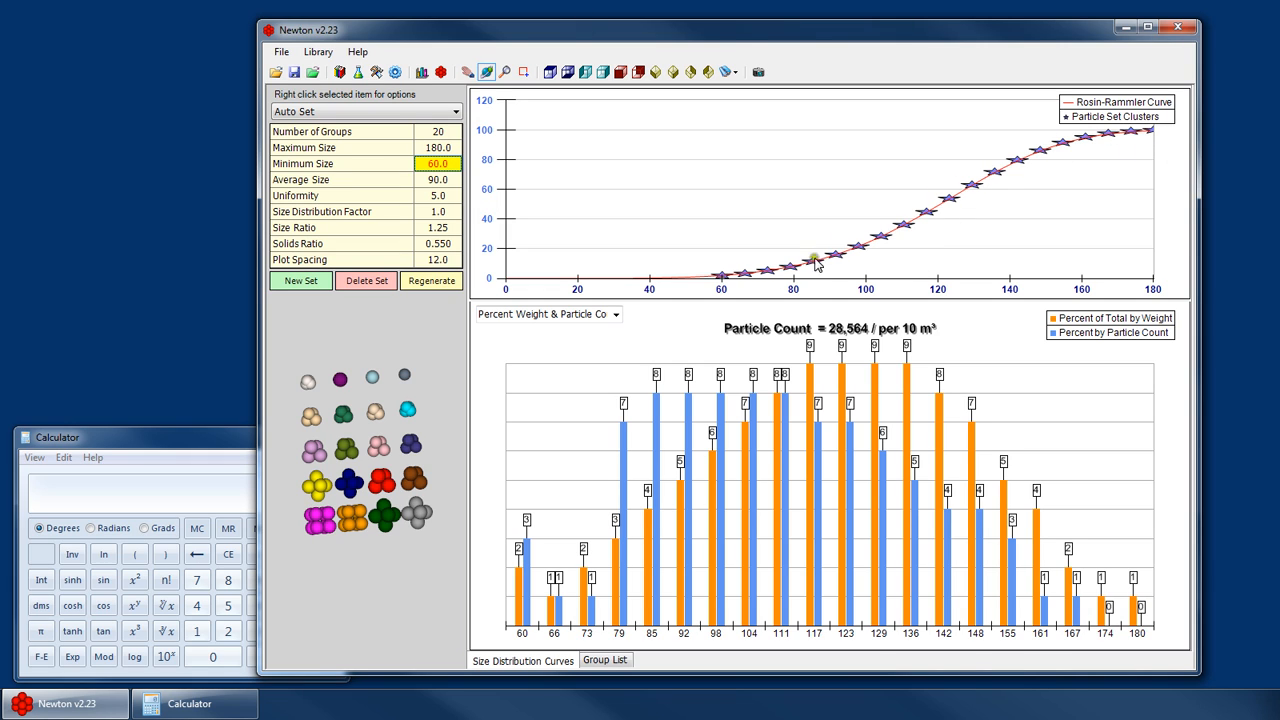
pyautogui.press('Down')
pyautogui.press('Down')
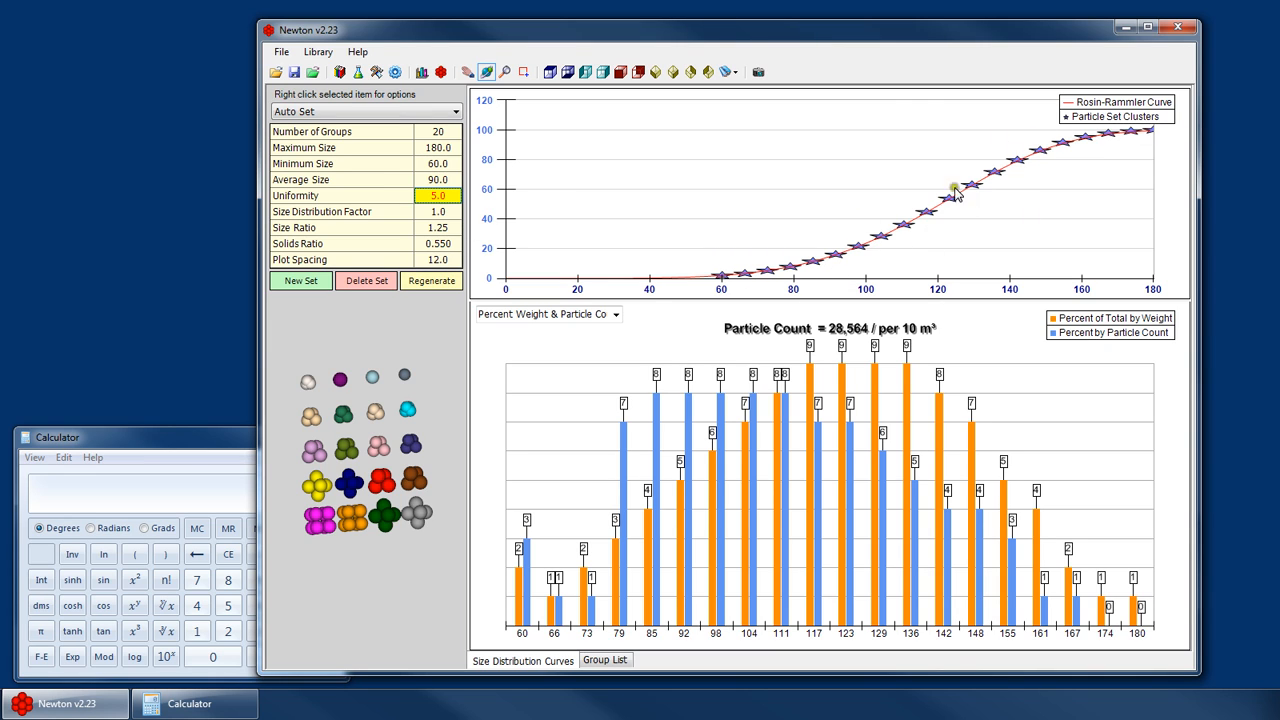
pyautogui.click(438, 131)
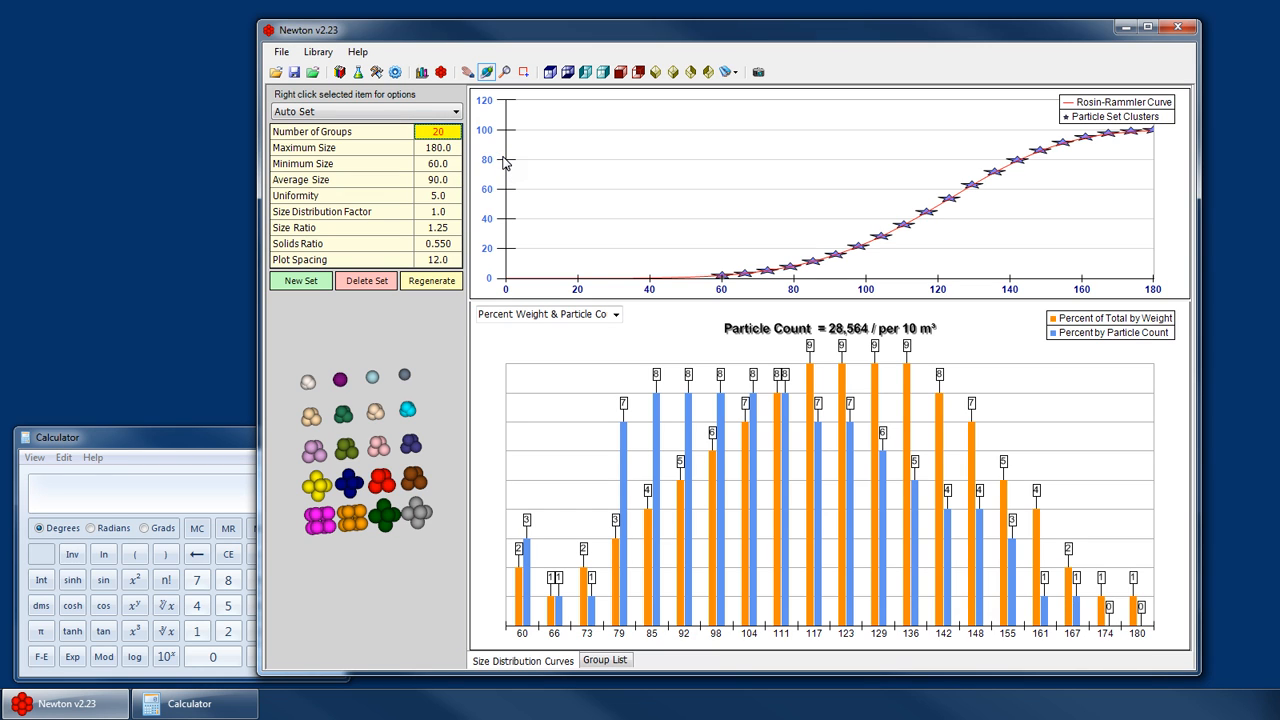
pyautogui.write('40')
pyautogui.click(431, 280)
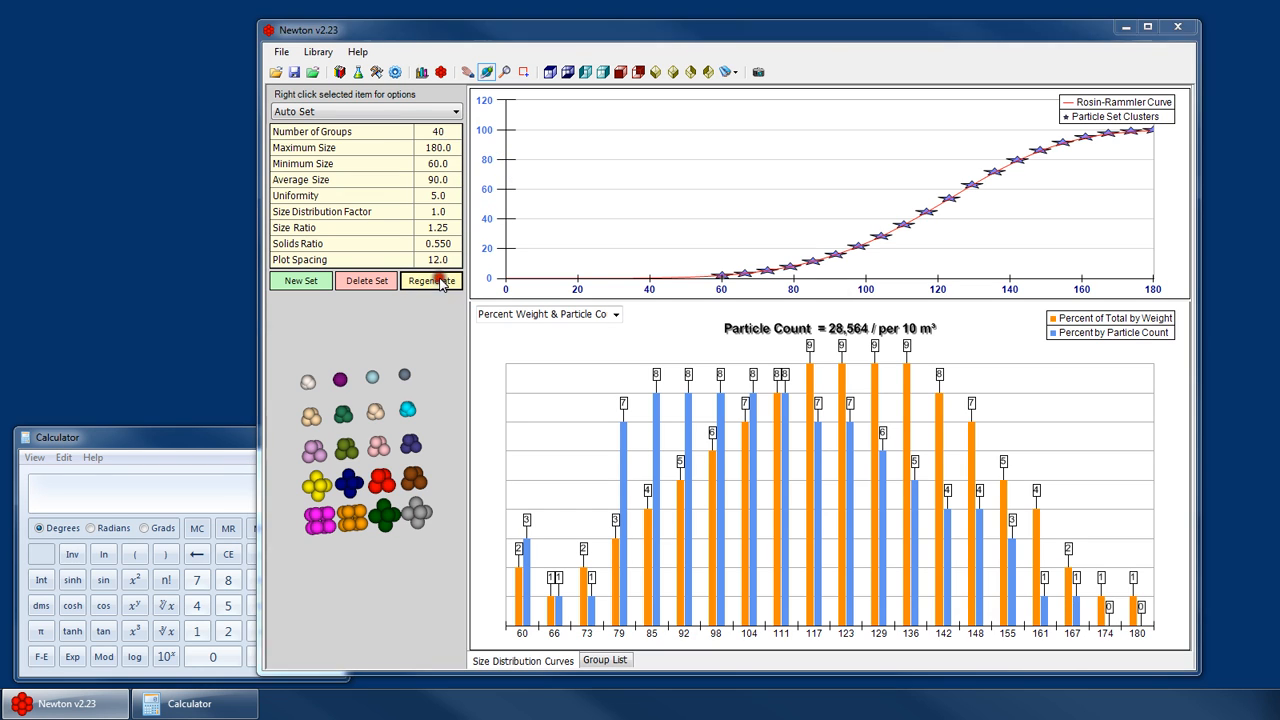
pyautogui.press('Return')
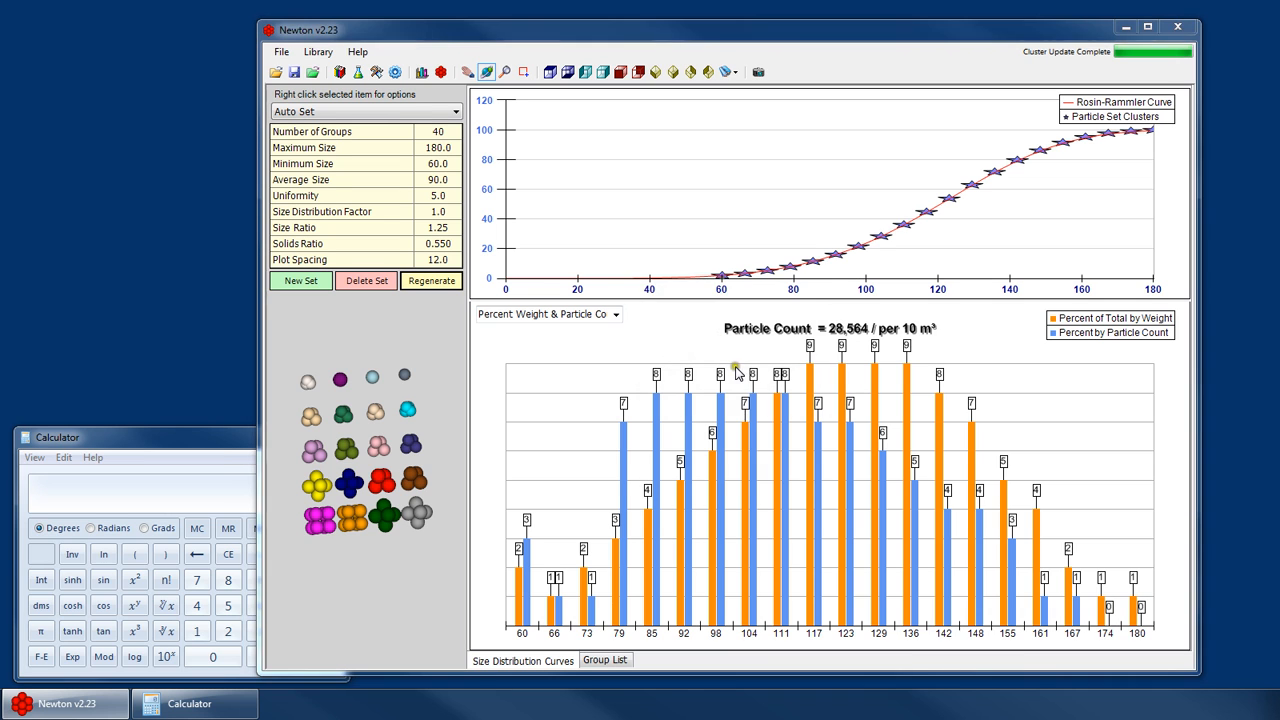
pyautogui.press('Return')
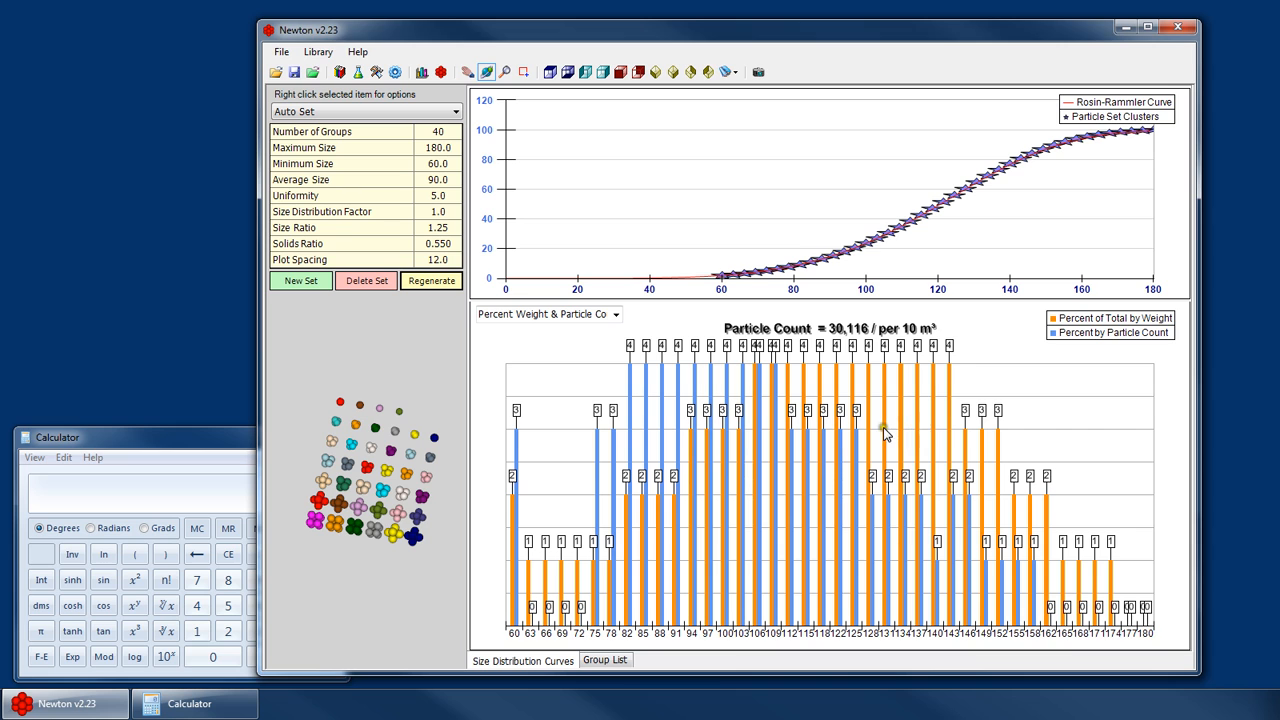
# - In the group list, change the first group's type to 18 Tri - Overlap 35%
pyautogui.click(600, 661)
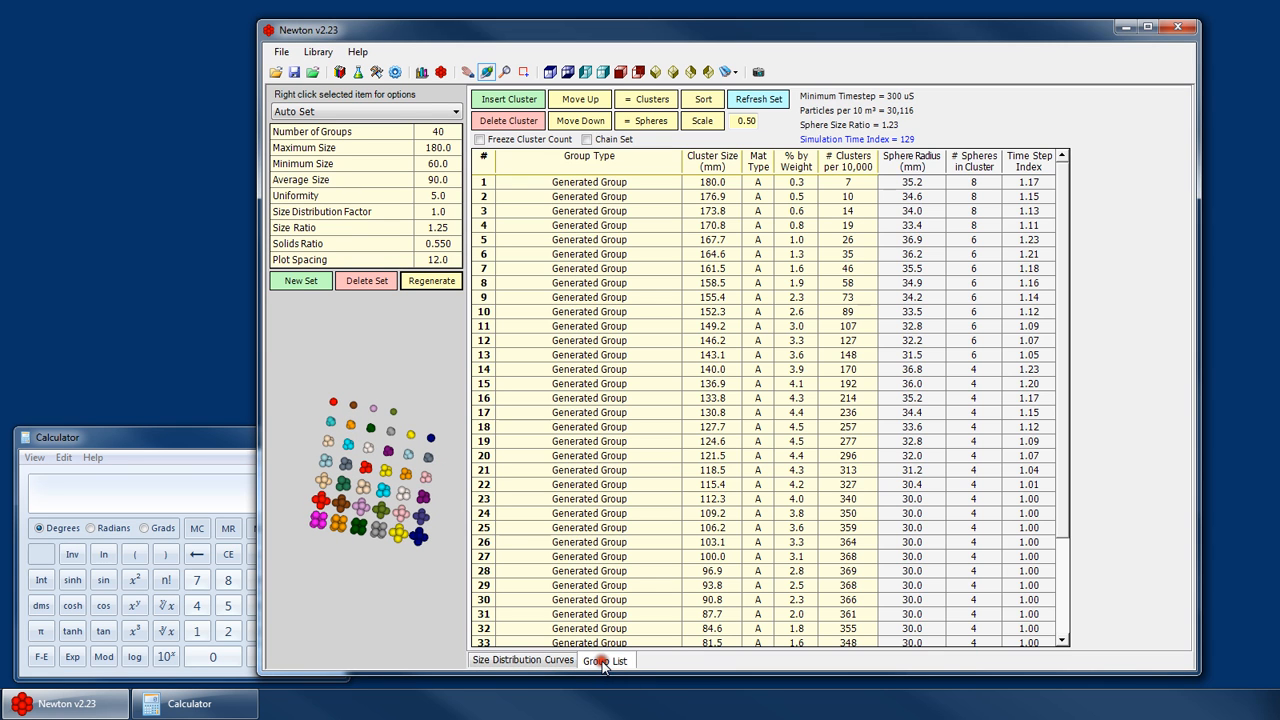
pyautogui.scroll(-1, 1068, 259)
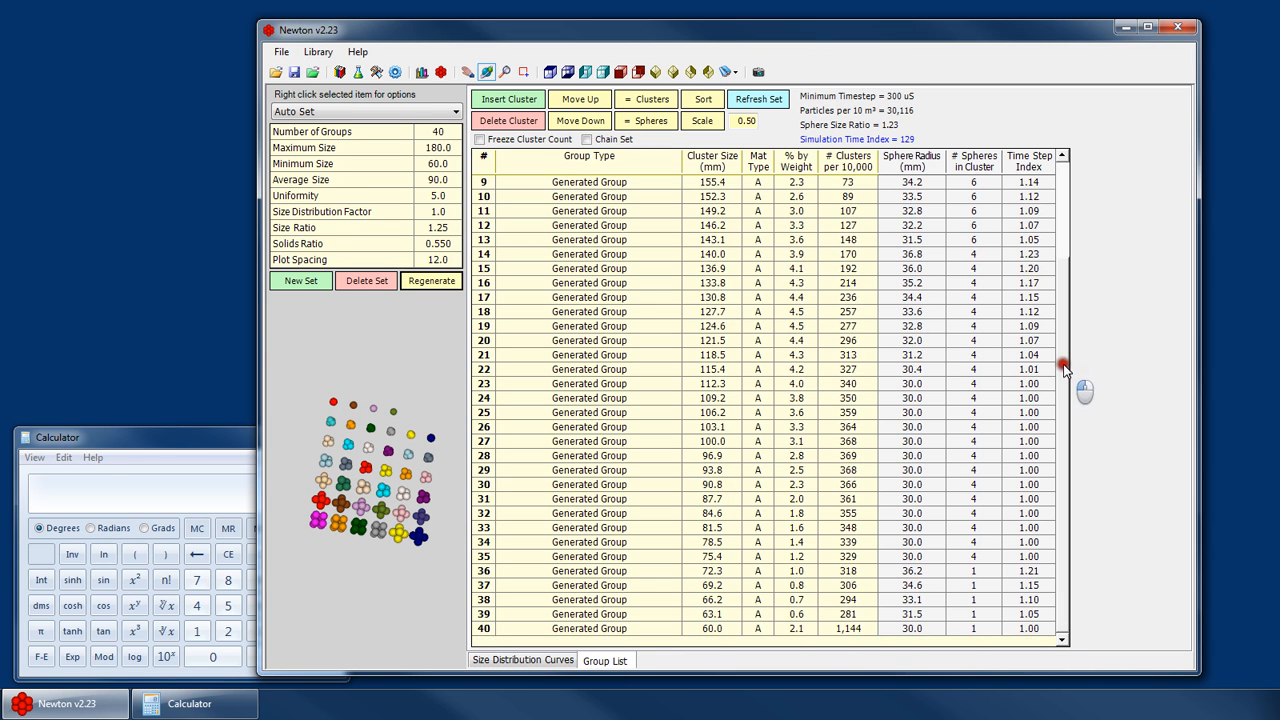
pyautogui.scroll(1, 1062, 362)
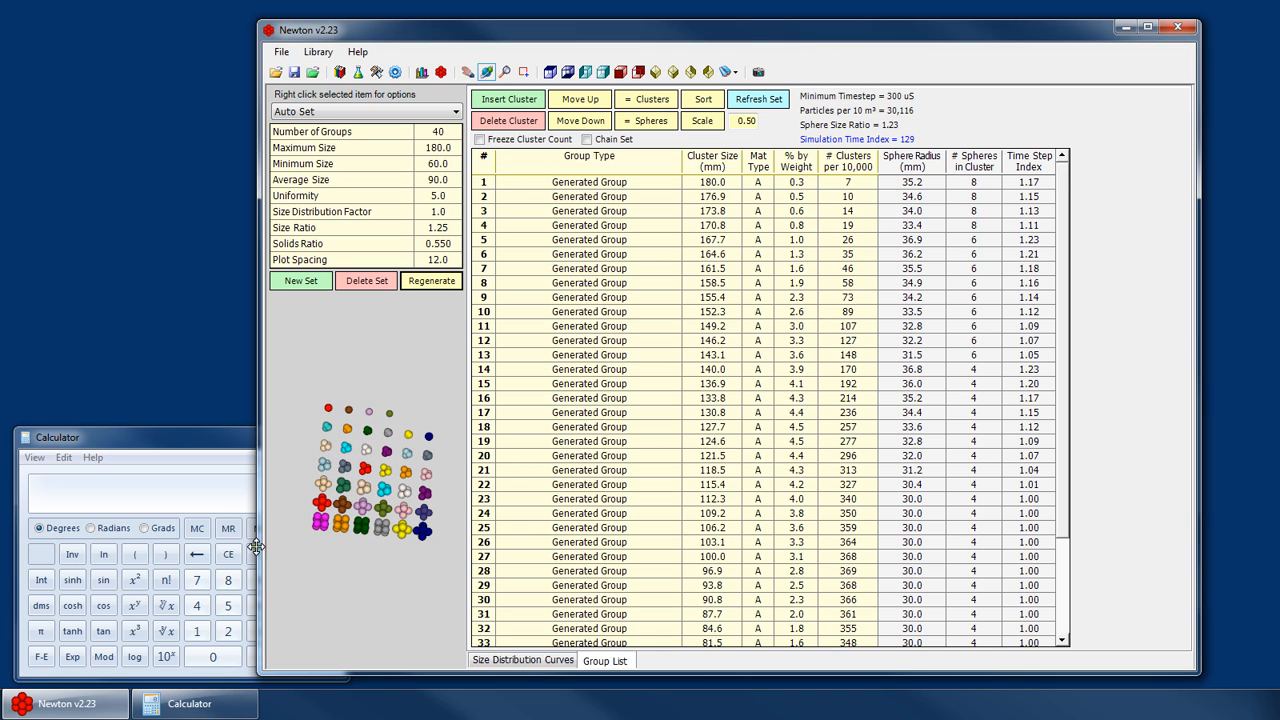
pyautogui.click(612, 571)
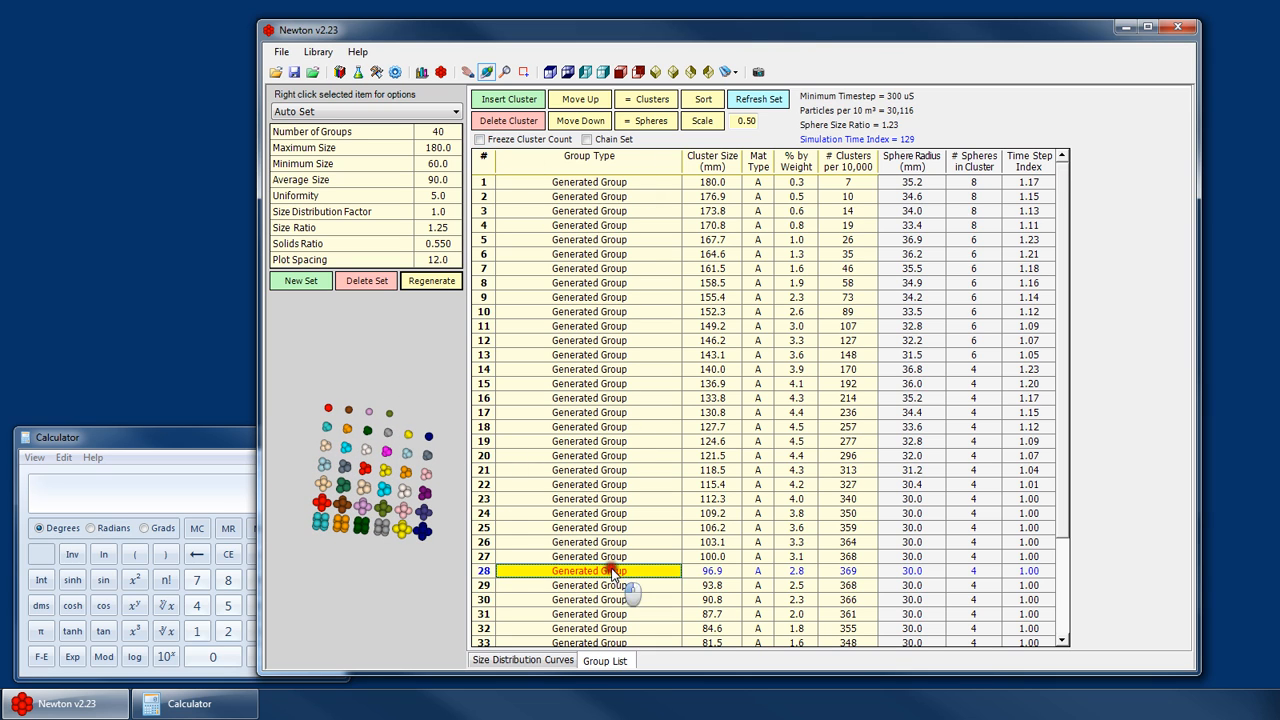
pyautogui.click(570, 184)
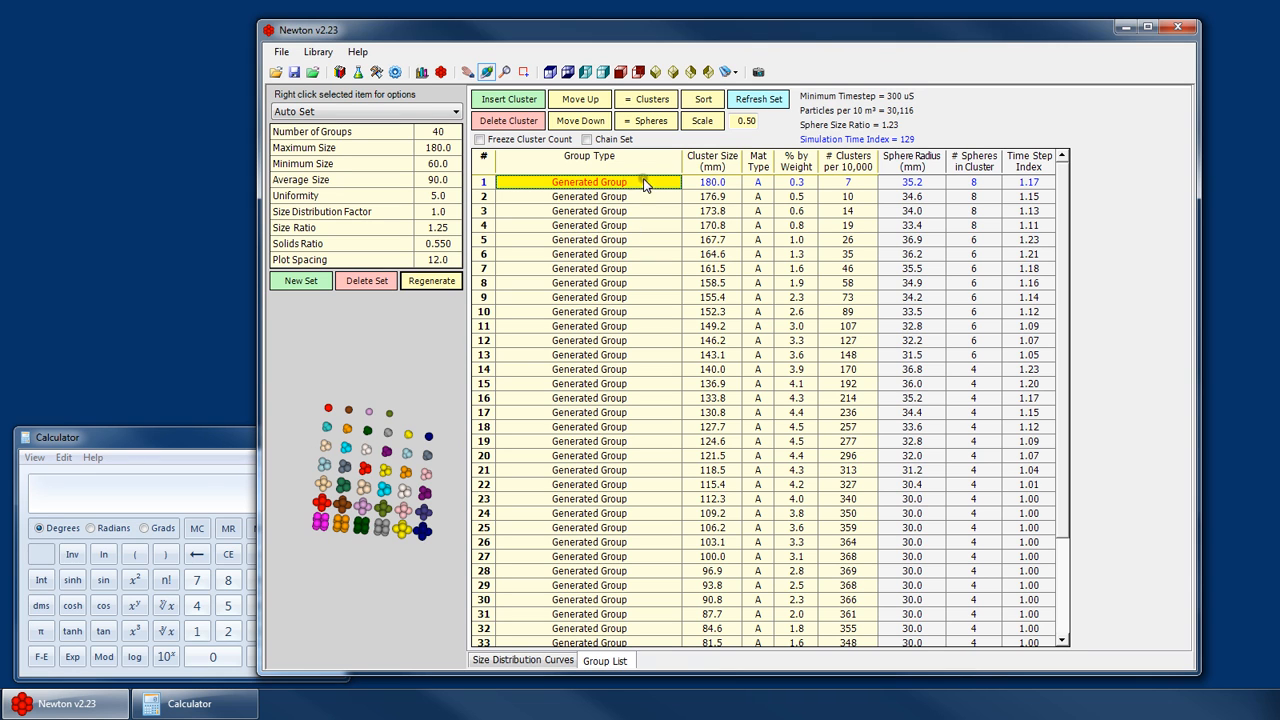
pyautogui.click(676, 180)
pyautogui.moveTo(675, 211); pyautogui.dragTo(690, 276)
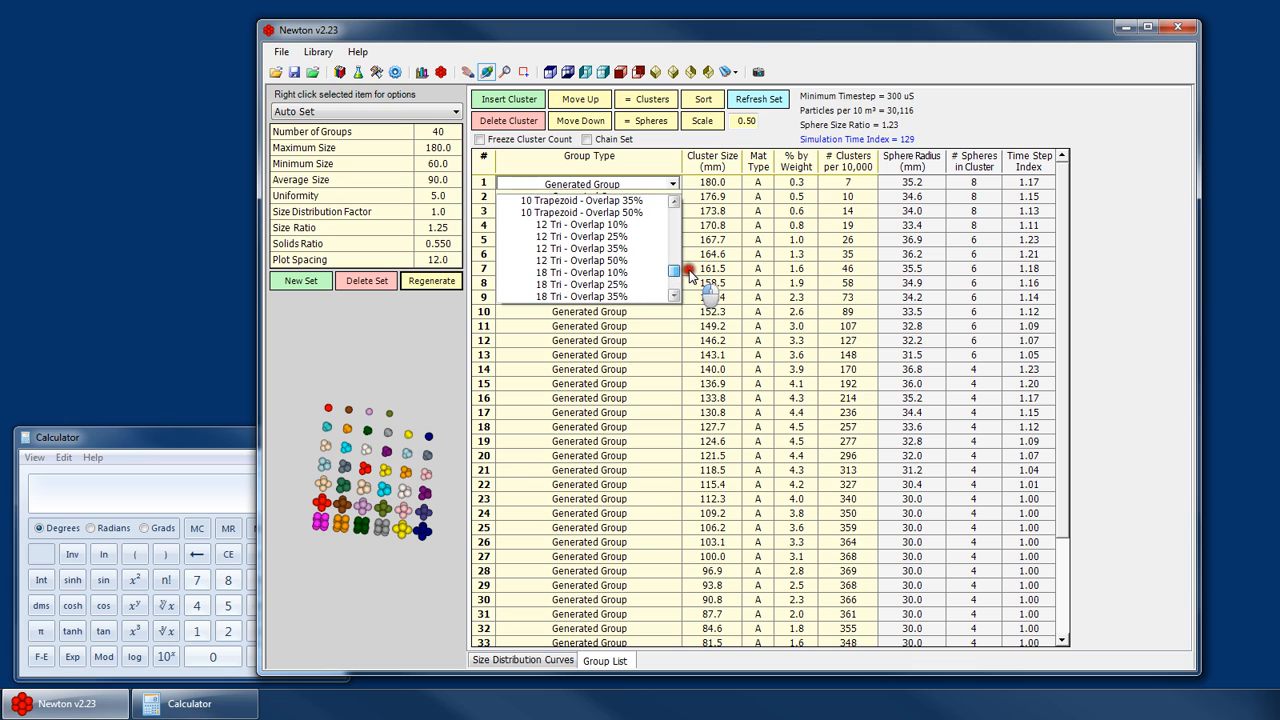
pyautogui.scroll(-2, 618, 272)
pyautogui.click(577, 229)
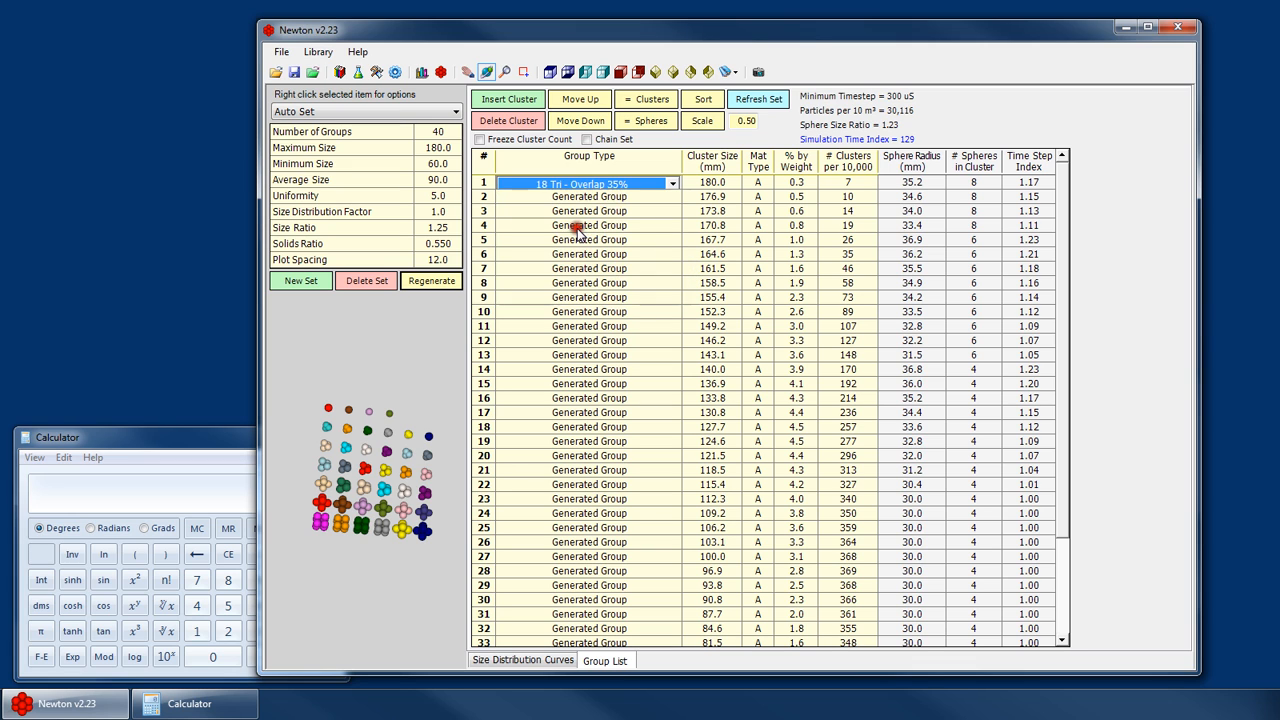
pyautogui.click(703, 199)
# - Examine the group list rows and the particle preview of the modified set
pyautogui.click(362, 536)
pyautogui.scroll(3, 335, 519)
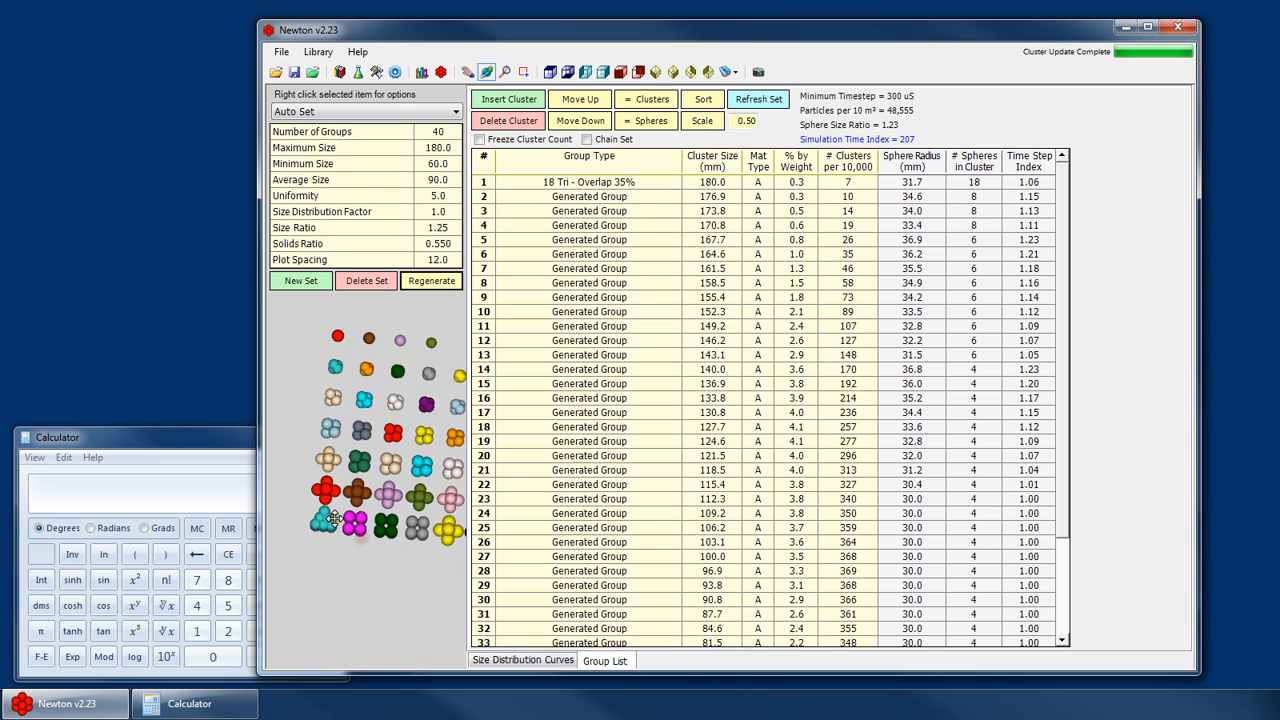
pyautogui.scroll(2, 335, 519)
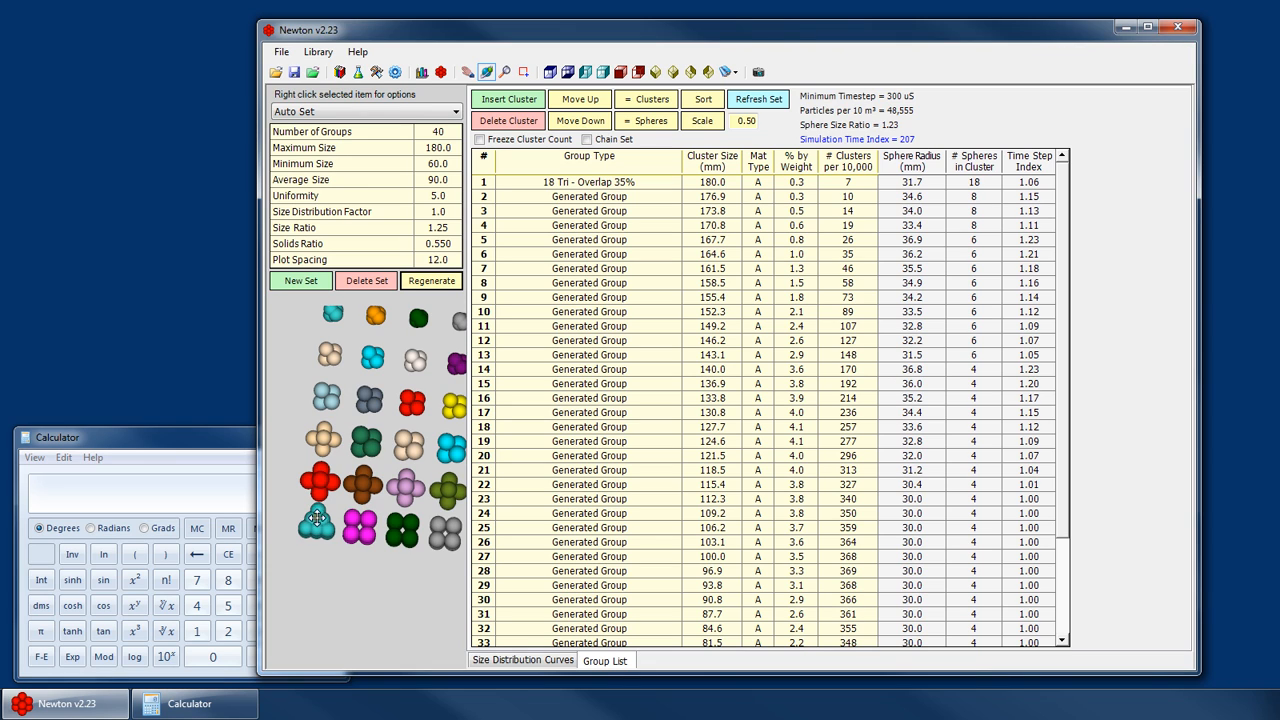
pyautogui.click(638, 181)
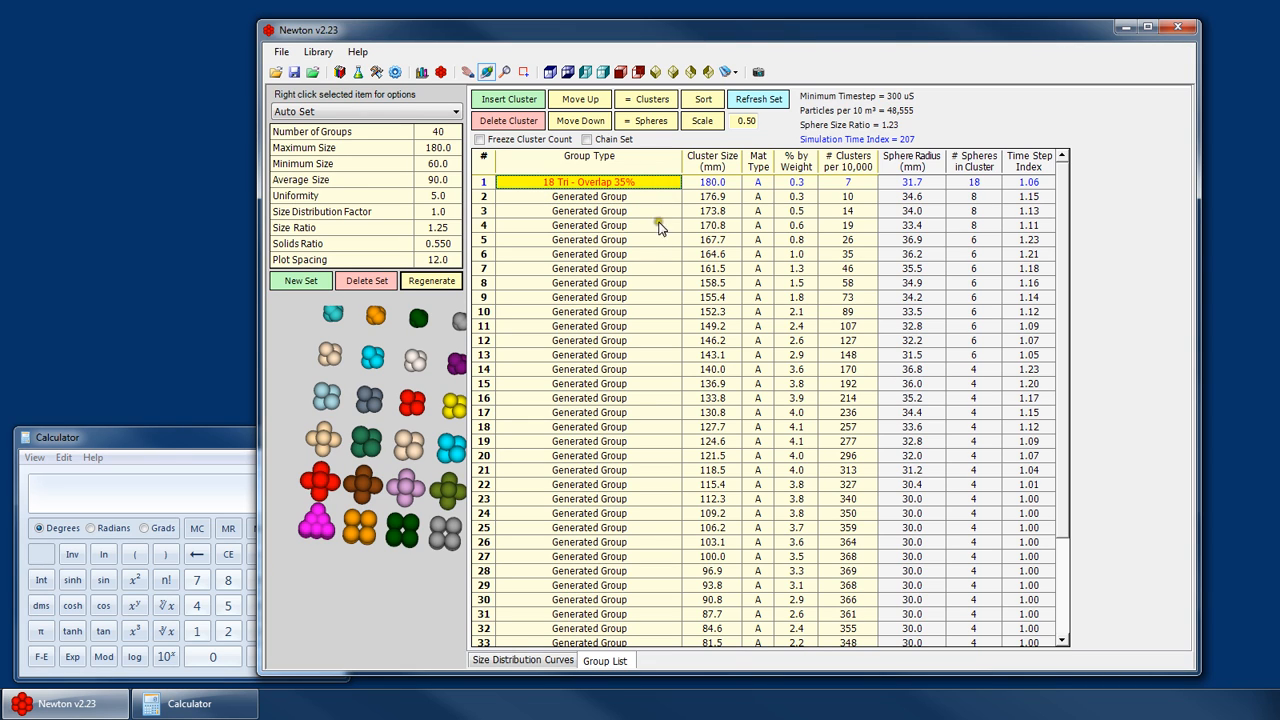
pyautogui.click(618, 355)
pyautogui.scroll(-3, 618, 560)
pyautogui.scroll(3, 580, 592)
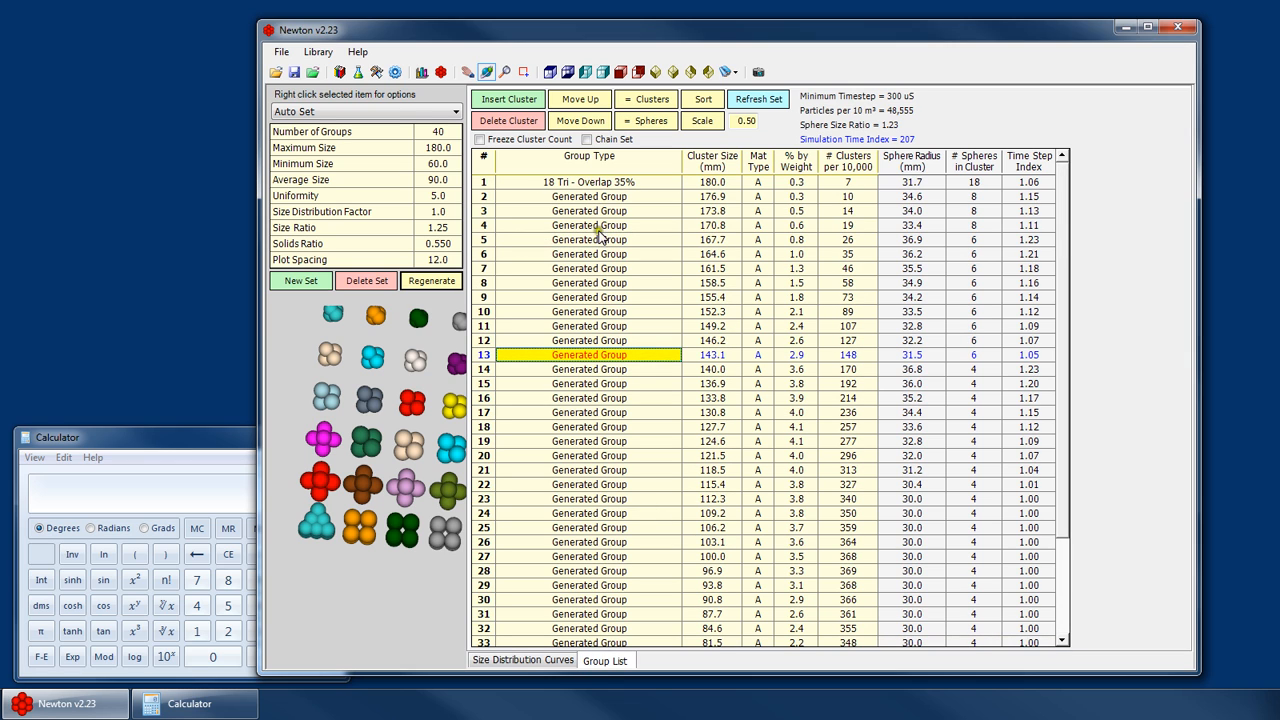
pyautogui.click(621, 197)
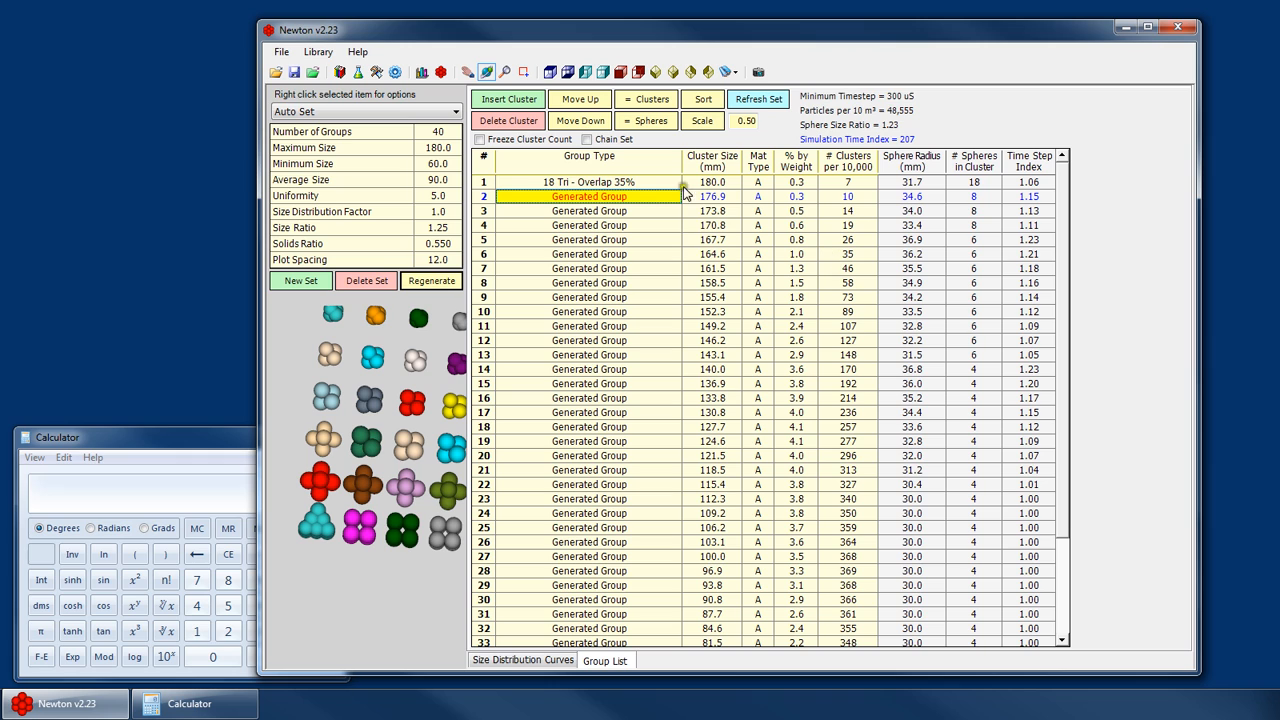
pyautogui.click(796, 197)
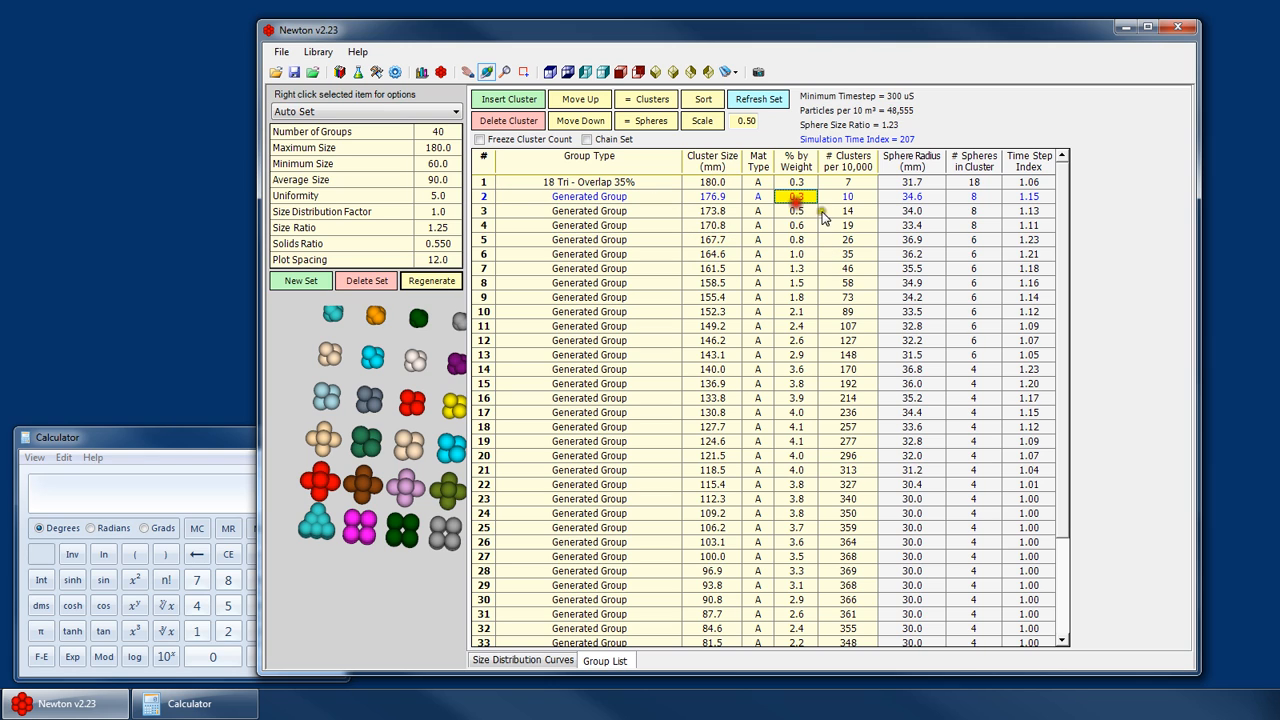
pyautogui.click(617, 184)
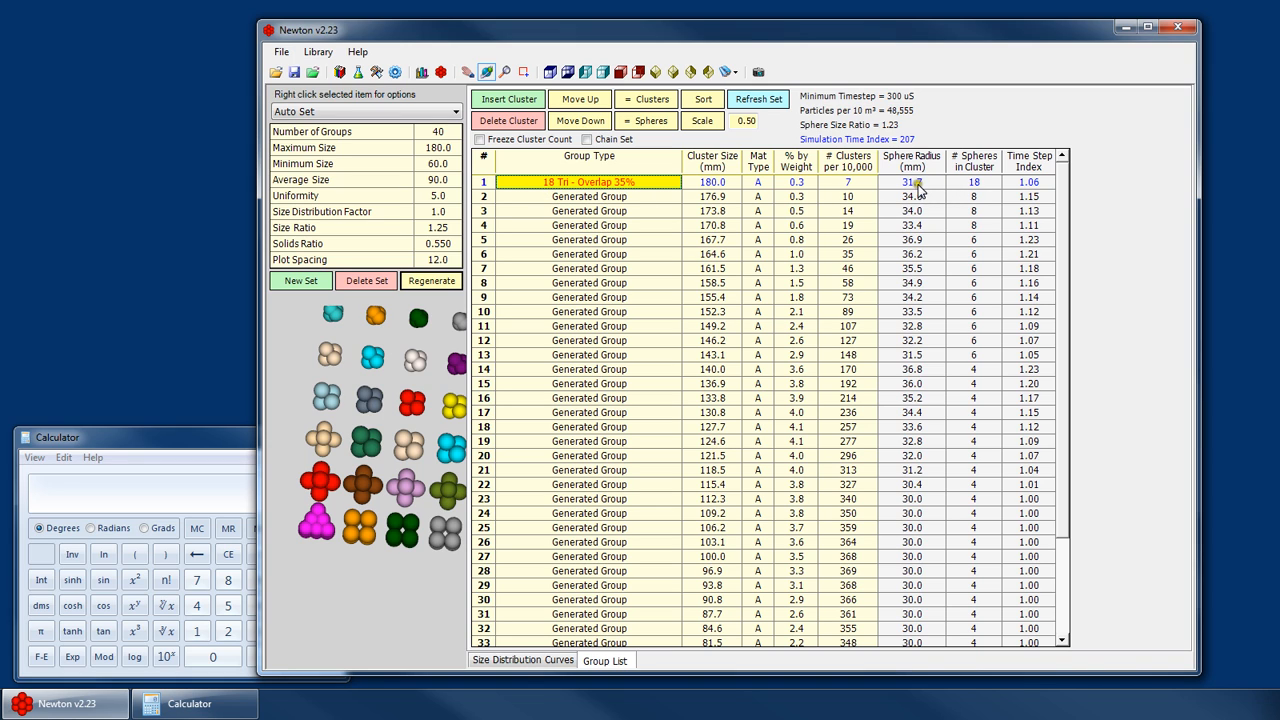
pyautogui.scroll(-3, 918, 635)
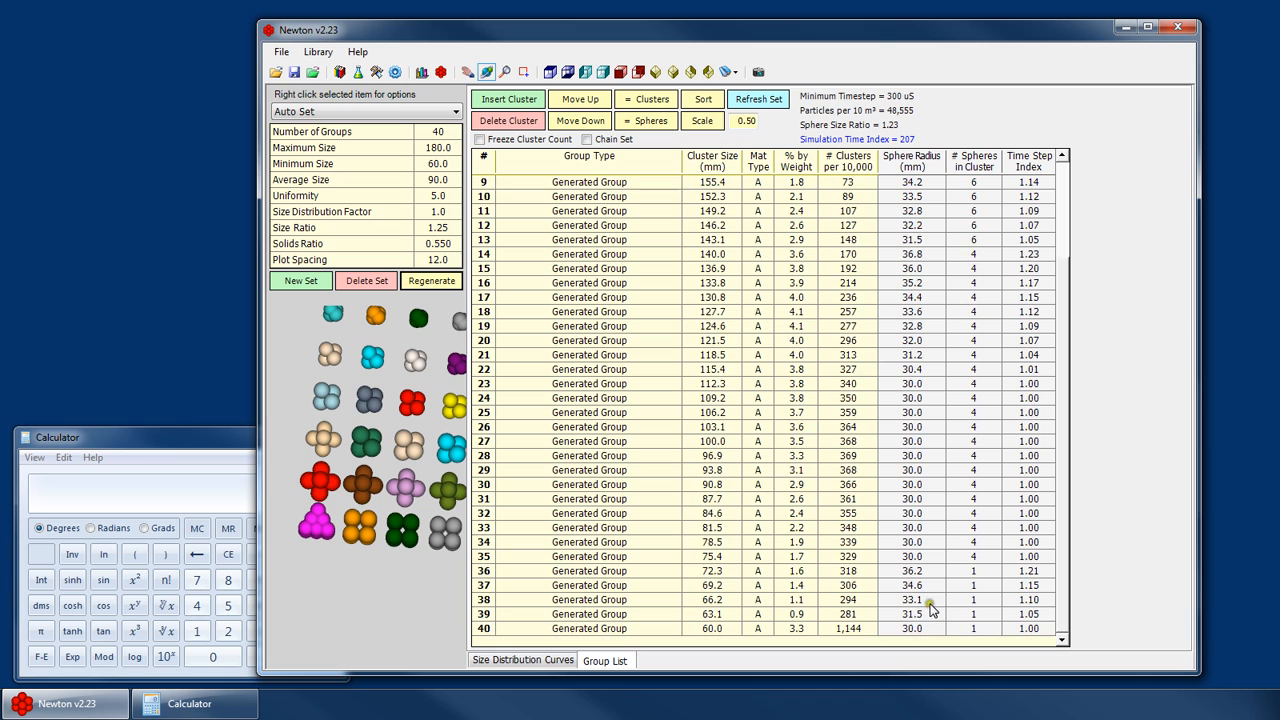
pyautogui.scroll(3, 918, 625)
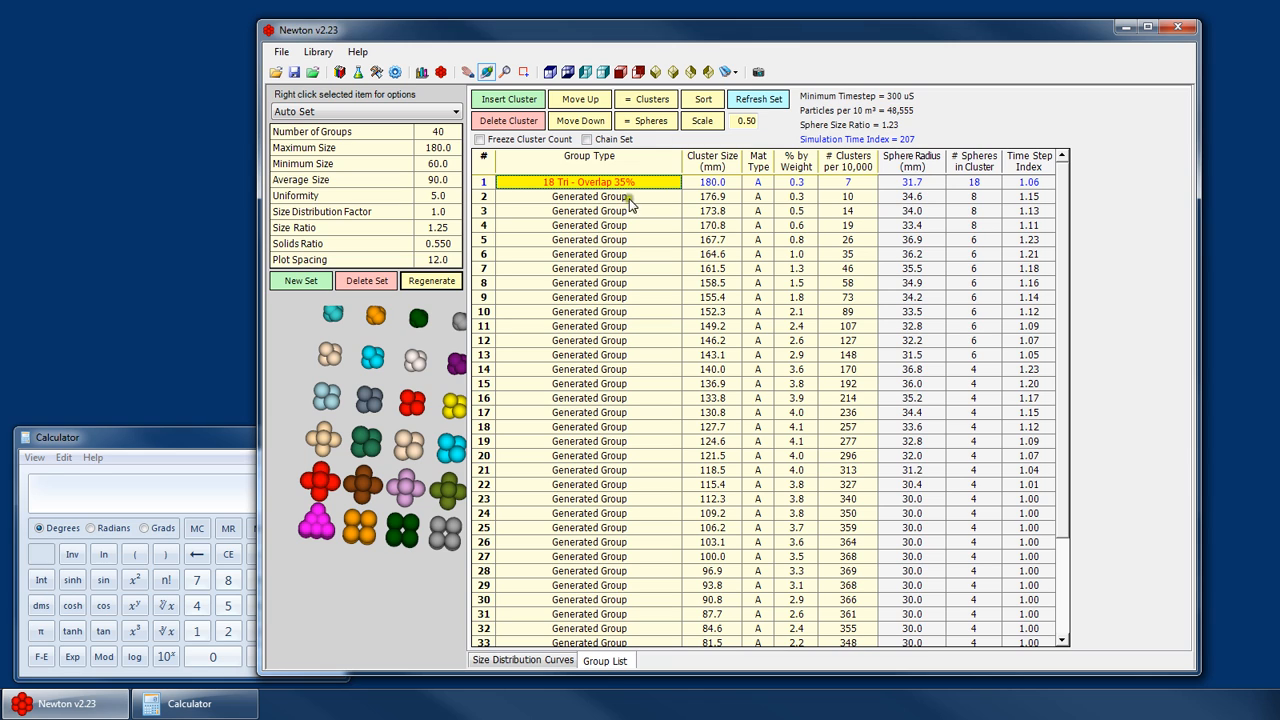
# - Change the second group's type to 12 Tri - Overlap 50%
pyautogui.click(716, 184)
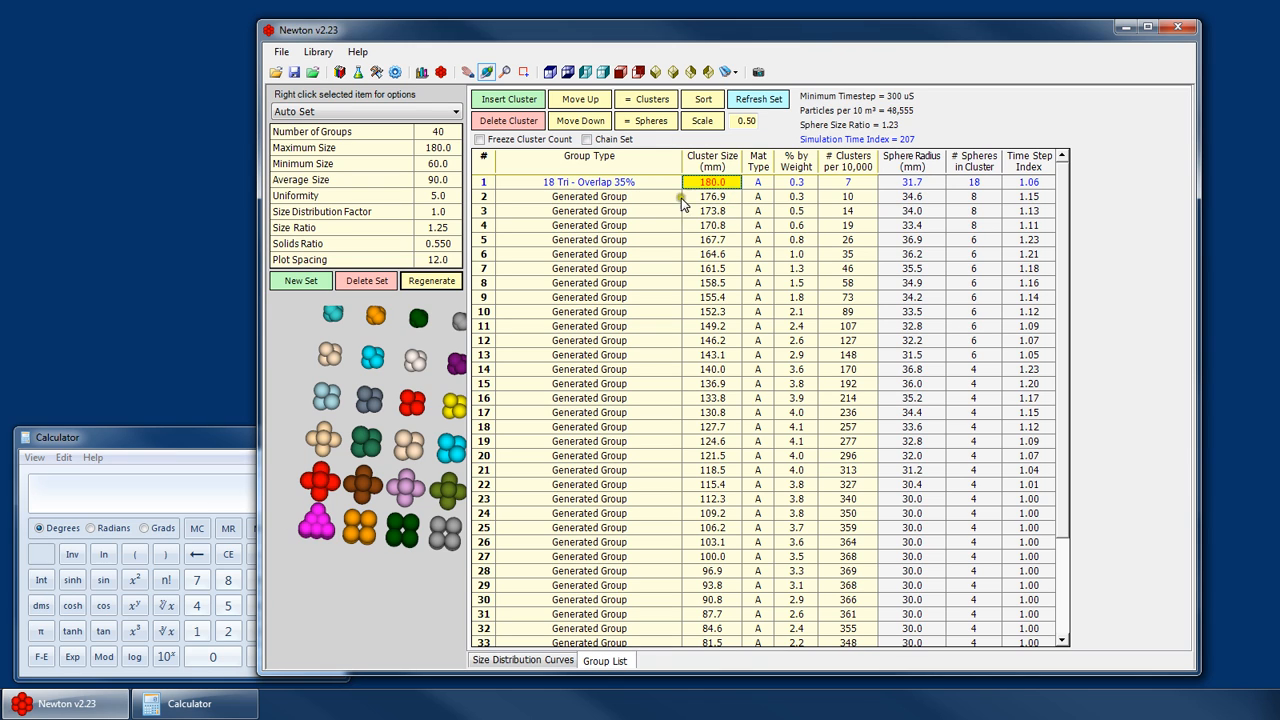
pyautogui.click(681, 199)
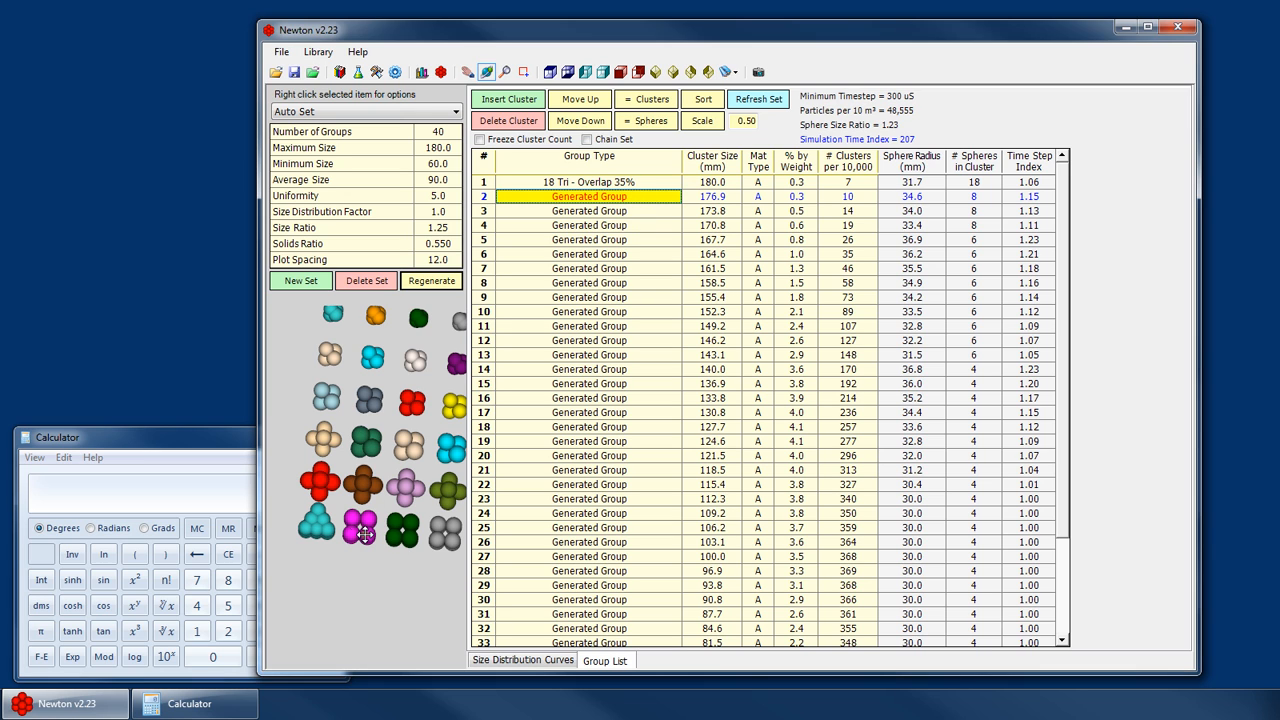
pyautogui.scroll(-2, 442, 545)
pyautogui.moveTo(442, 547); pyautogui.dragTo(390, 546)
pyautogui.scroll(2, 390, 546)
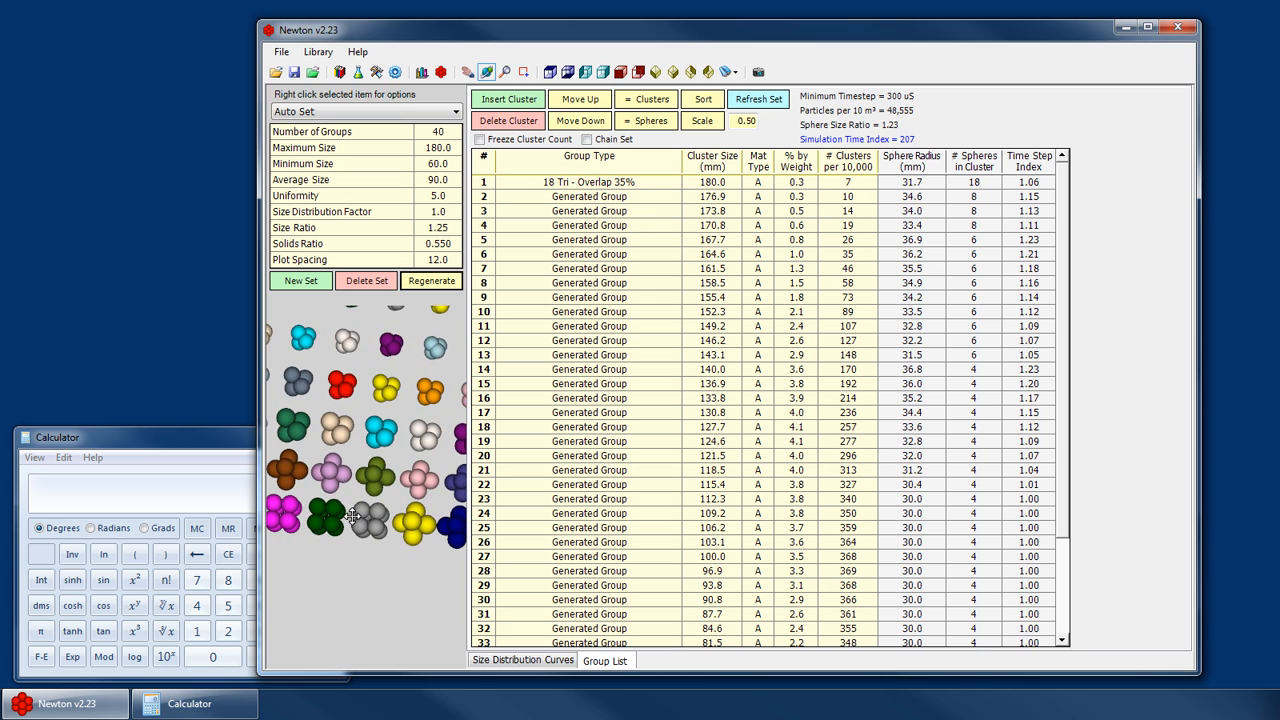
pyautogui.scroll(-2, 314, 543)
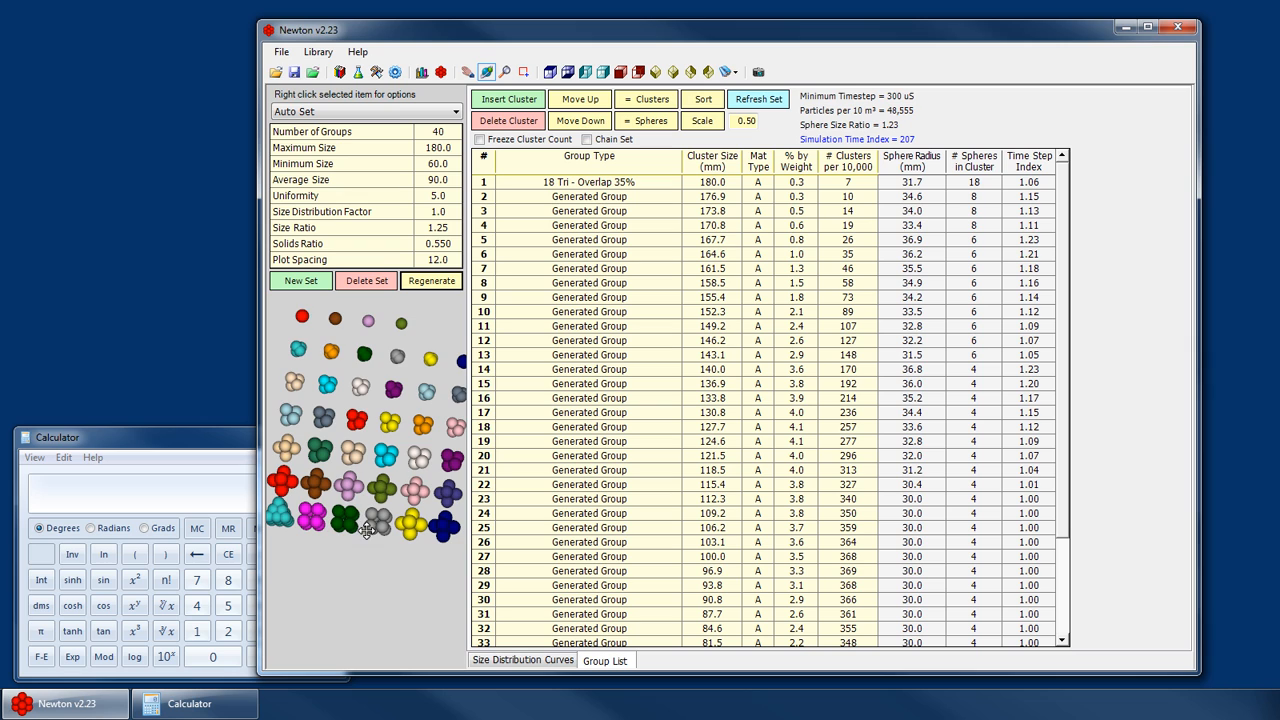
pyautogui.scroll(2, 367, 530)
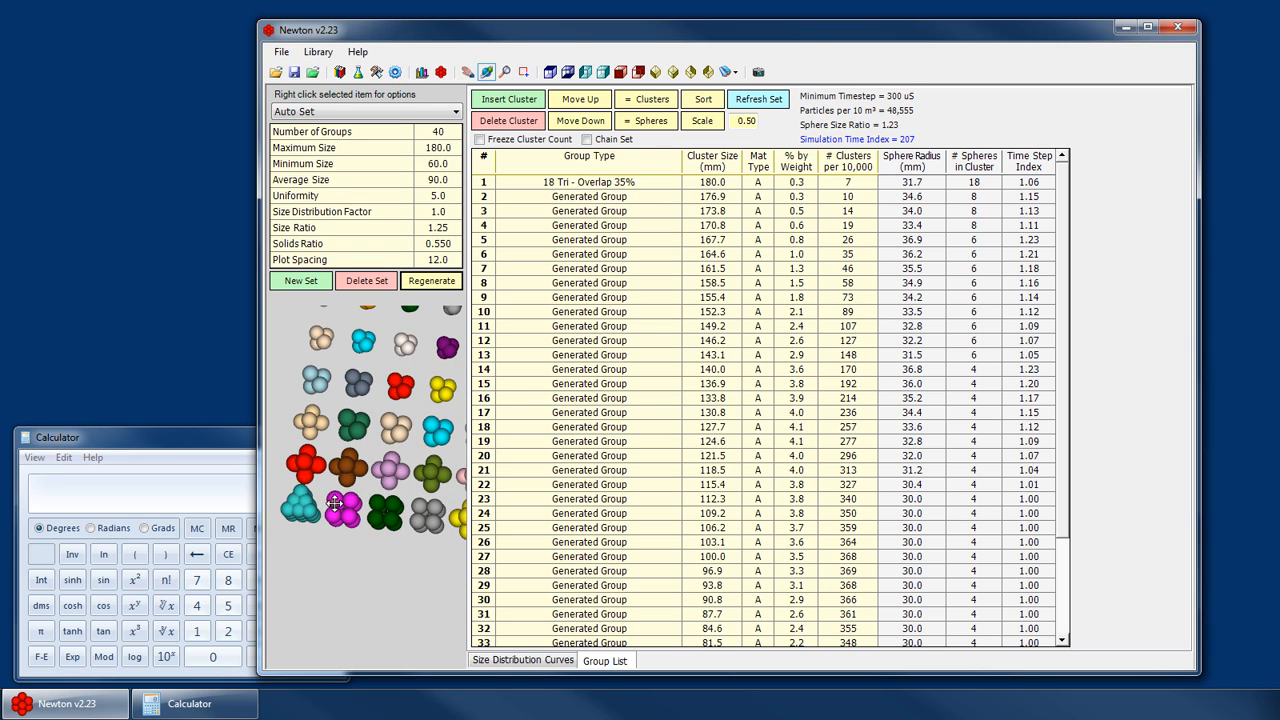
pyautogui.click(674, 195)
pyautogui.moveTo(674, 227); pyautogui.dragTo(671, 294)
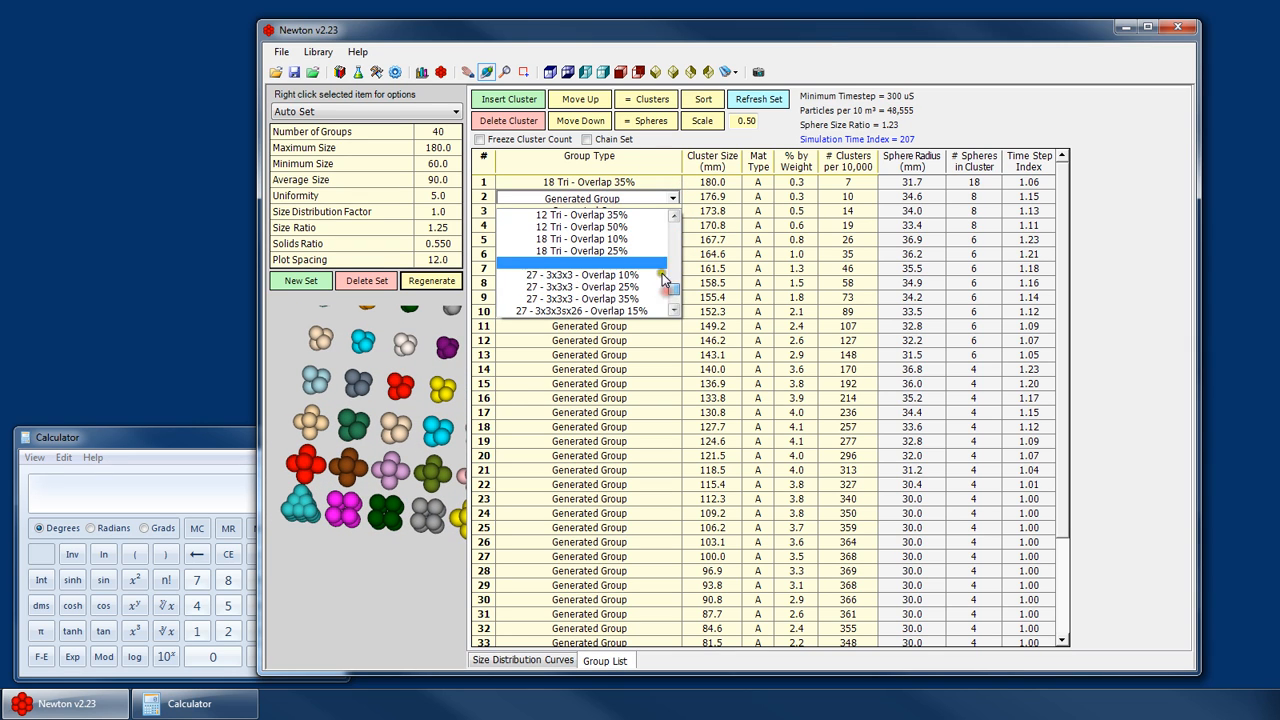
pyautogui.click(622, 229)
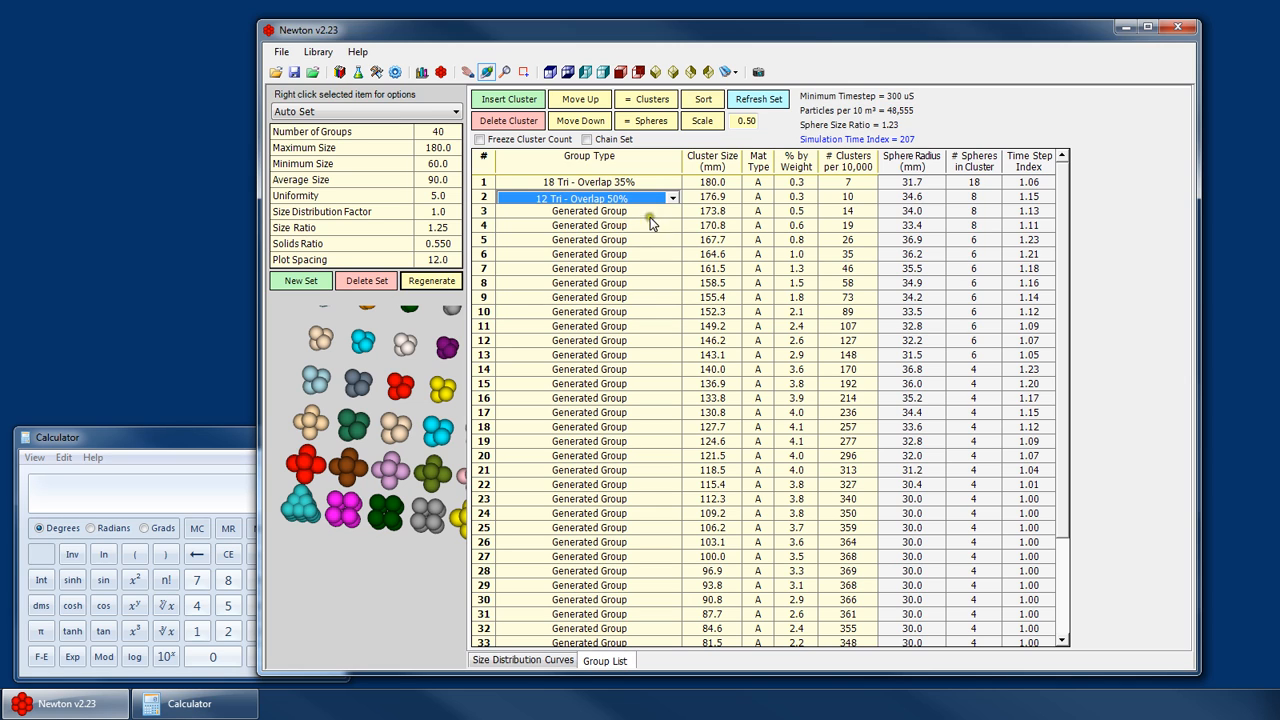
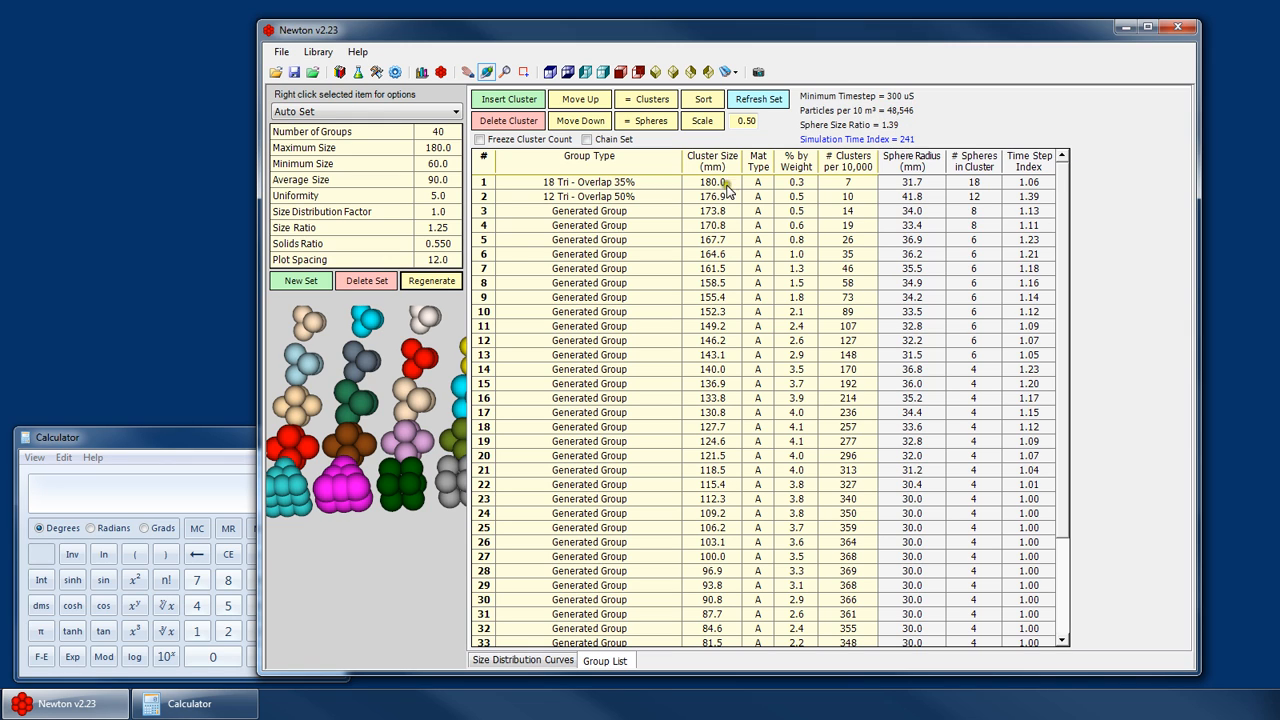
# - Inspect the first two group rows and the Auto Set's Size Ratio setting
pyautogui.click(686, 200)
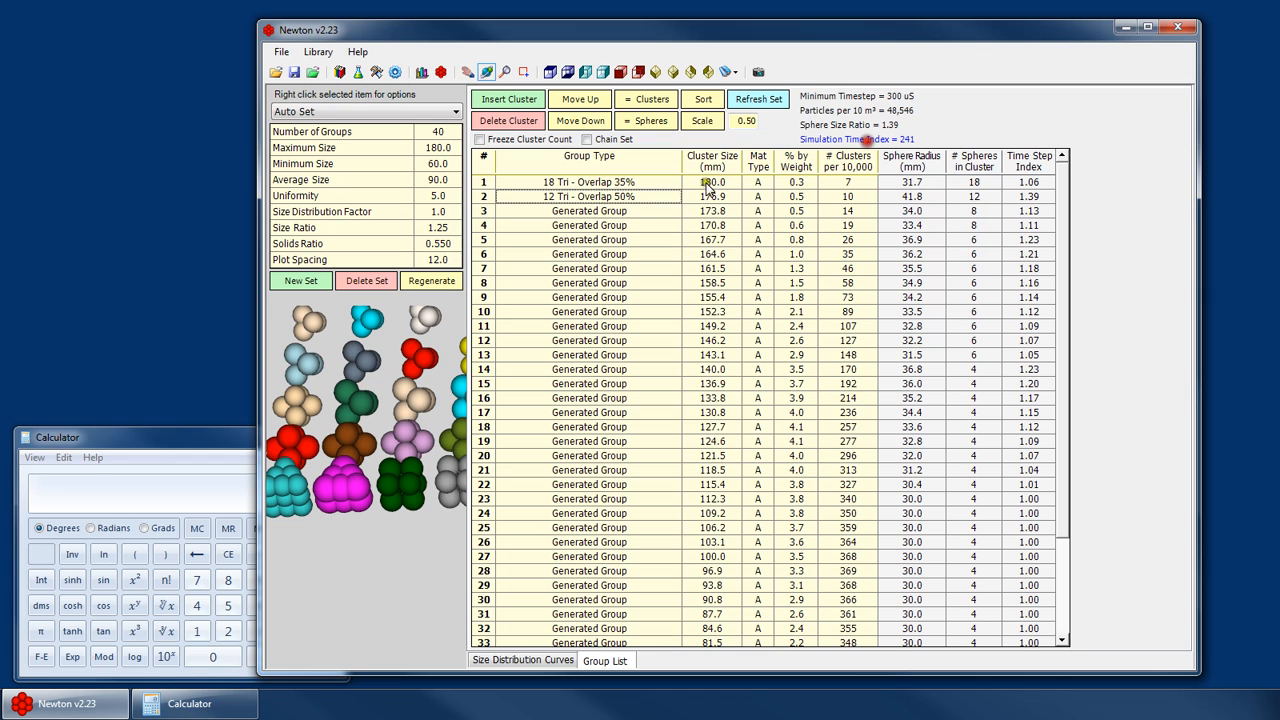
pyautogui.click(640, 199)
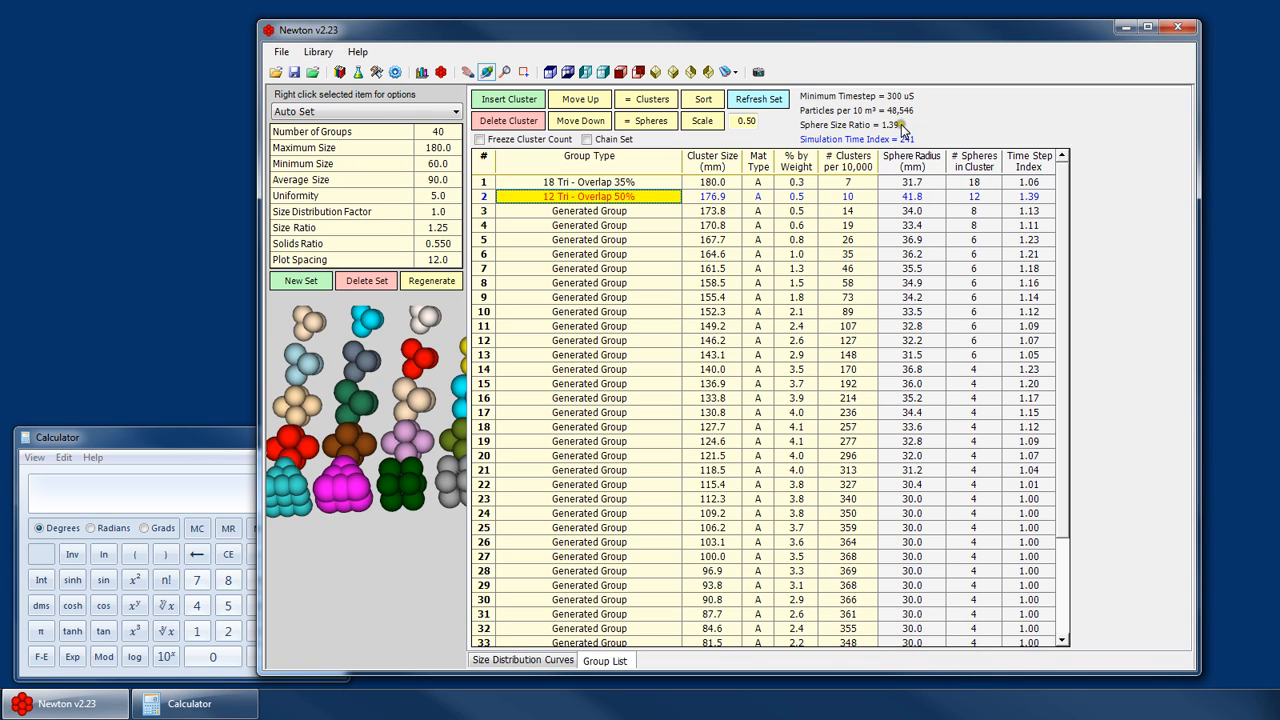
pyautogui.click(438, 228)
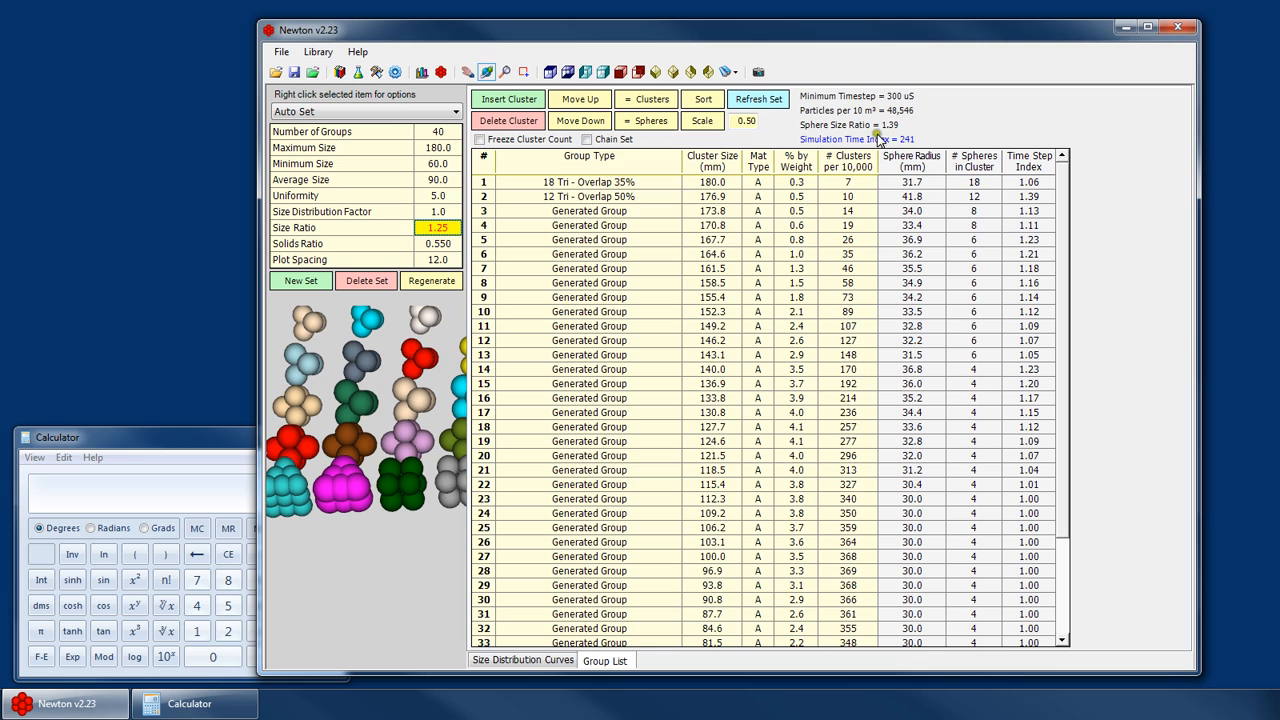
pyautogui.moveTo(894, 127)
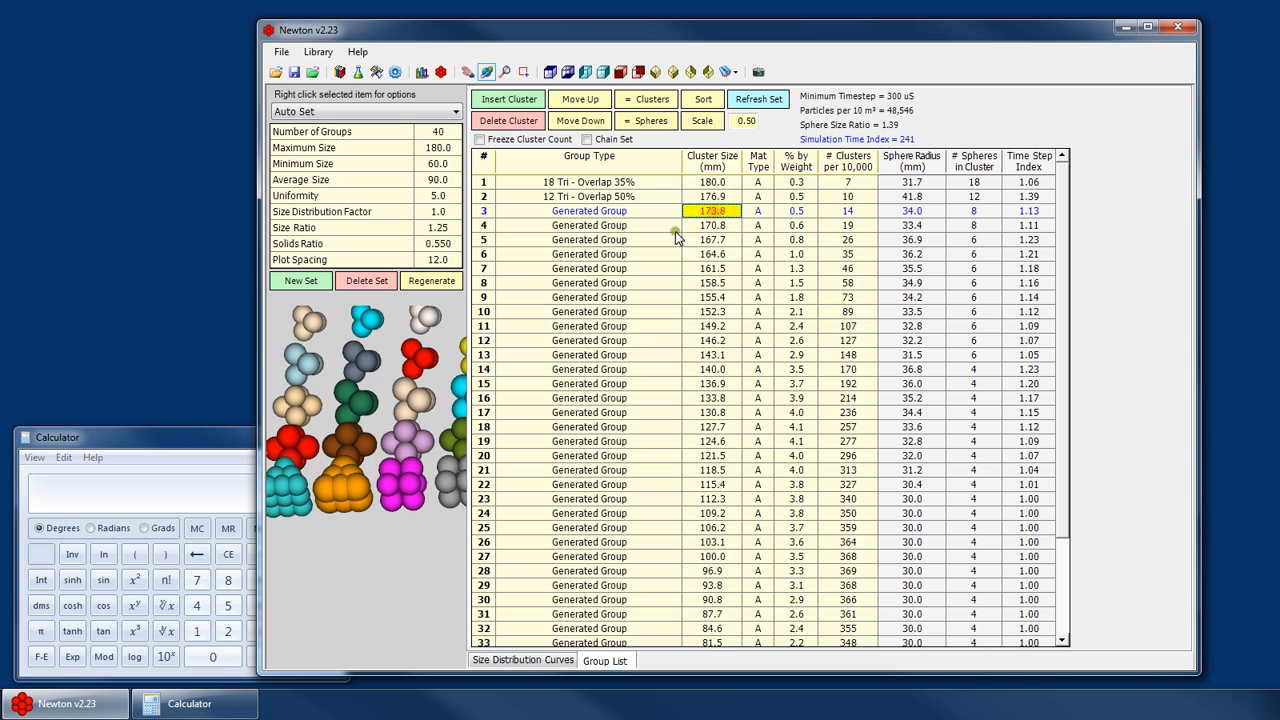
# - Change group 33's type to 2 - Overlap 25%, then delete that cluster from the list
pyautogui.scroll(-3, 607, 430)
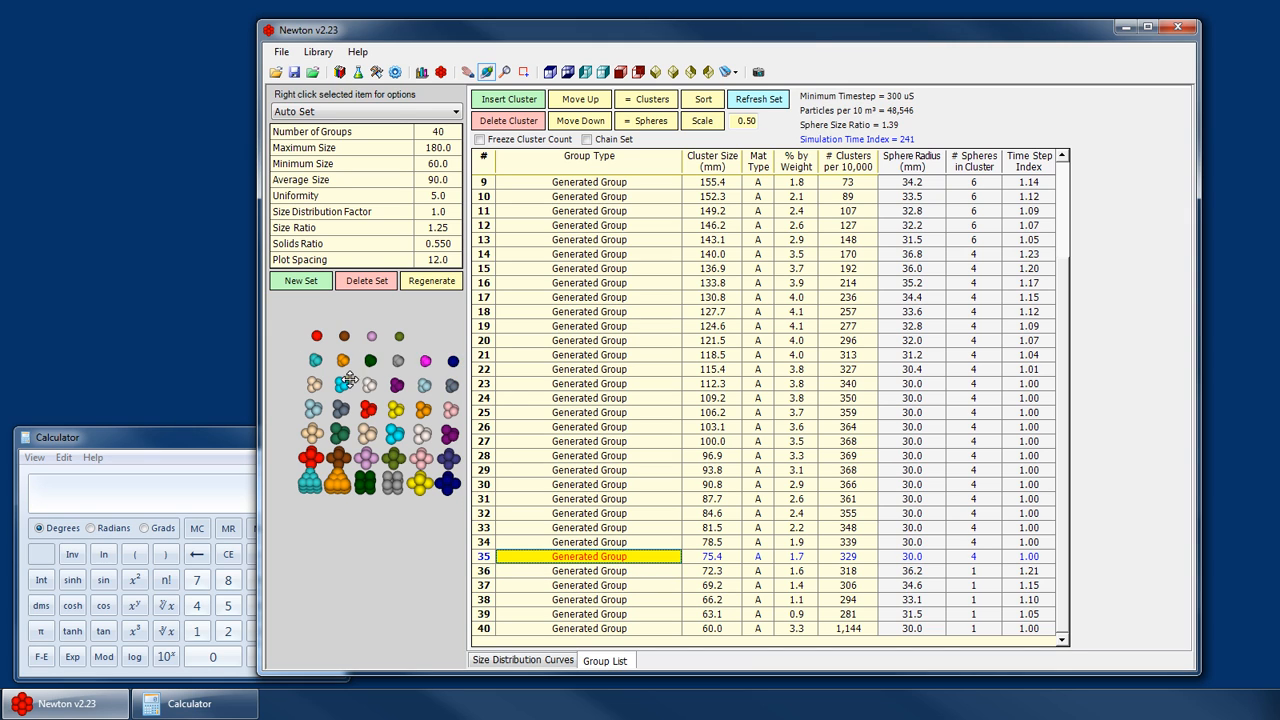
pyautogui.click(614, 533)
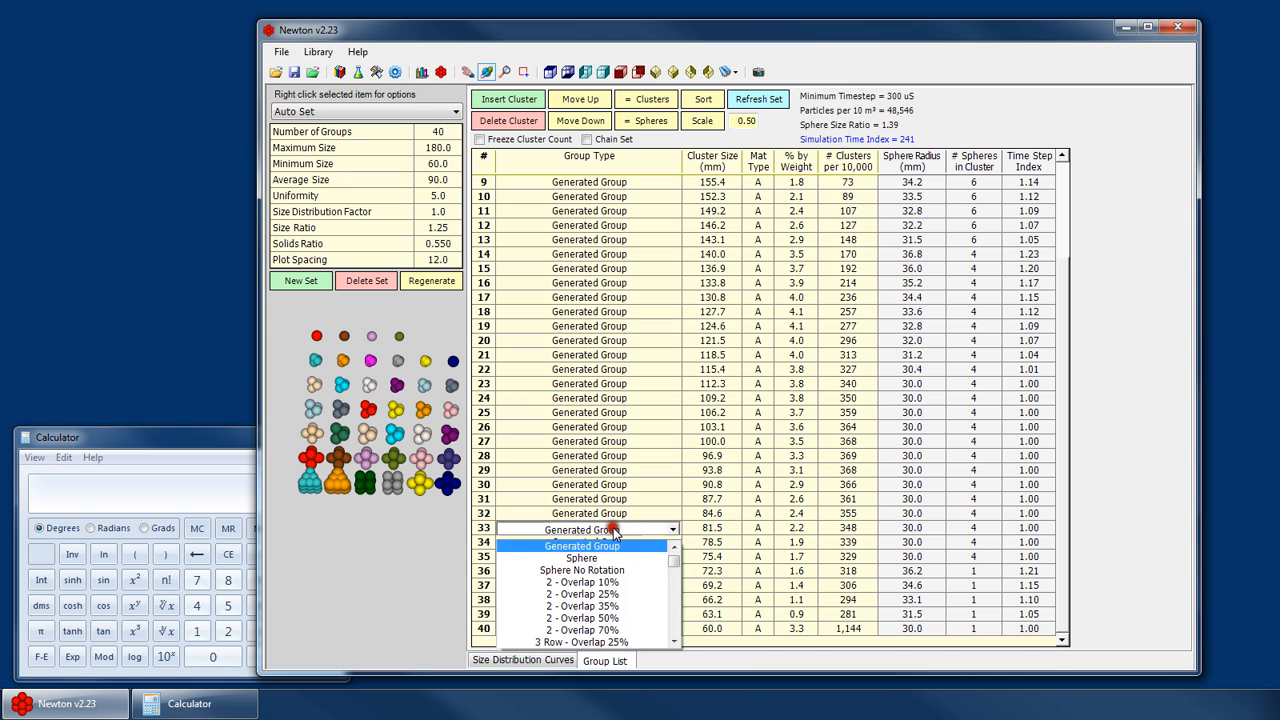
pyautogui.scroll(-5, 618, 580)
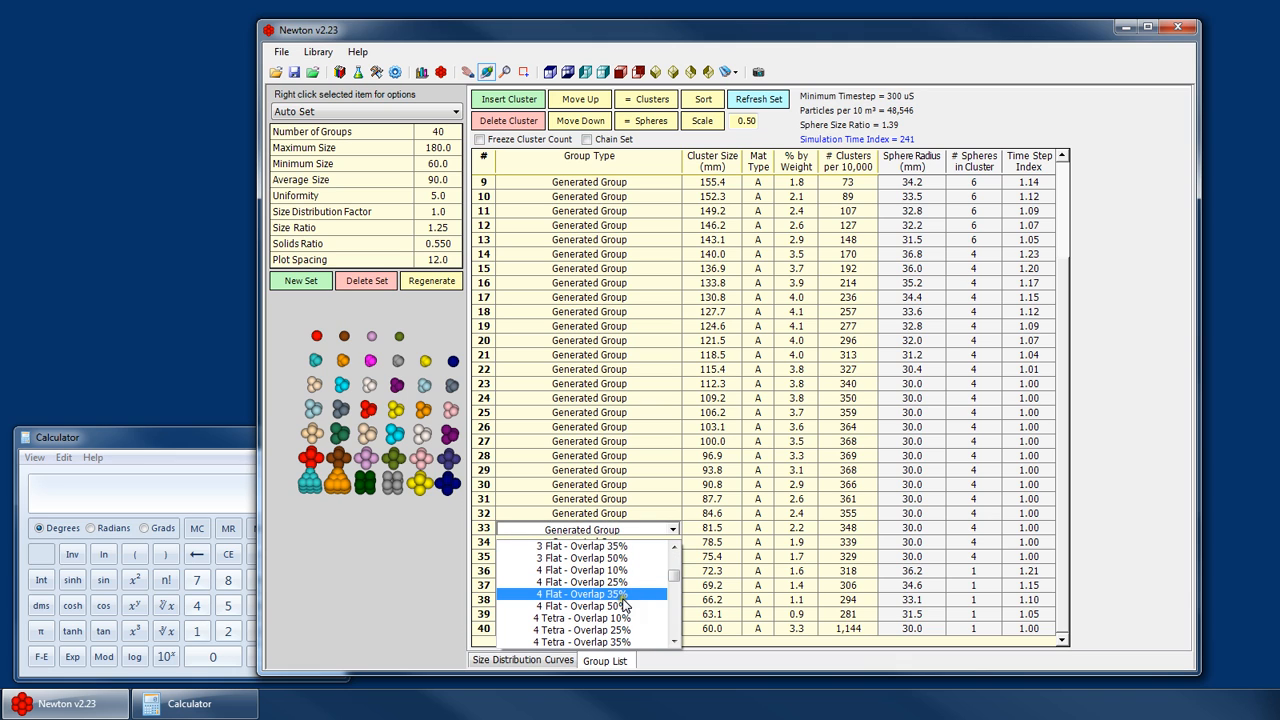
pyautogui.scroll(3, 622, 590)
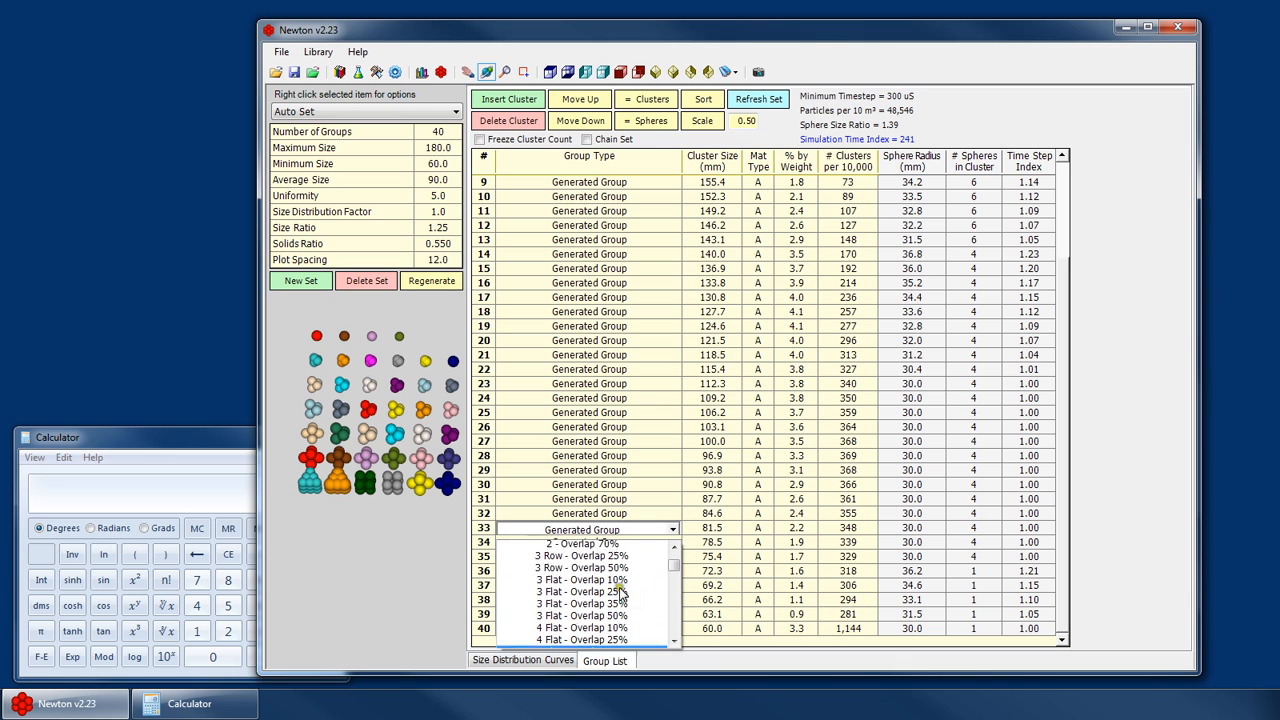
pyautogui.click(608, 558)
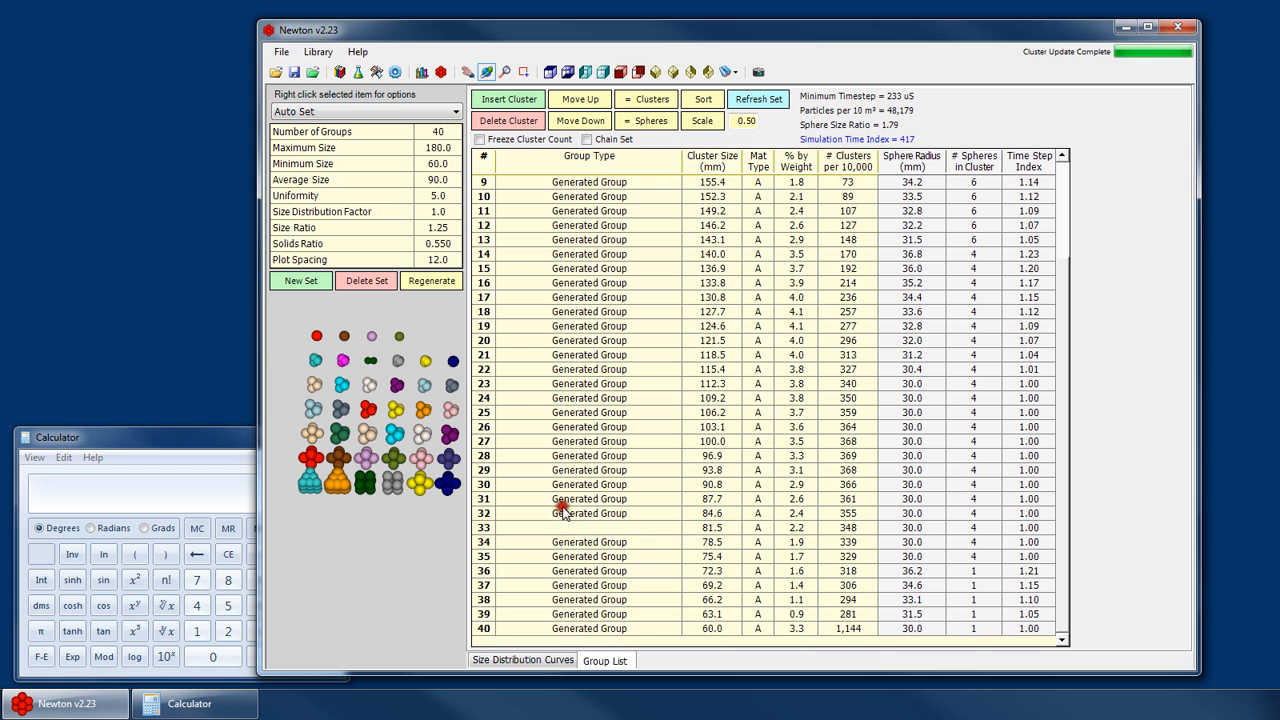
pyautogui.scroll(2, 369, 360)
pyautogui.scroll(3, 369, 360)
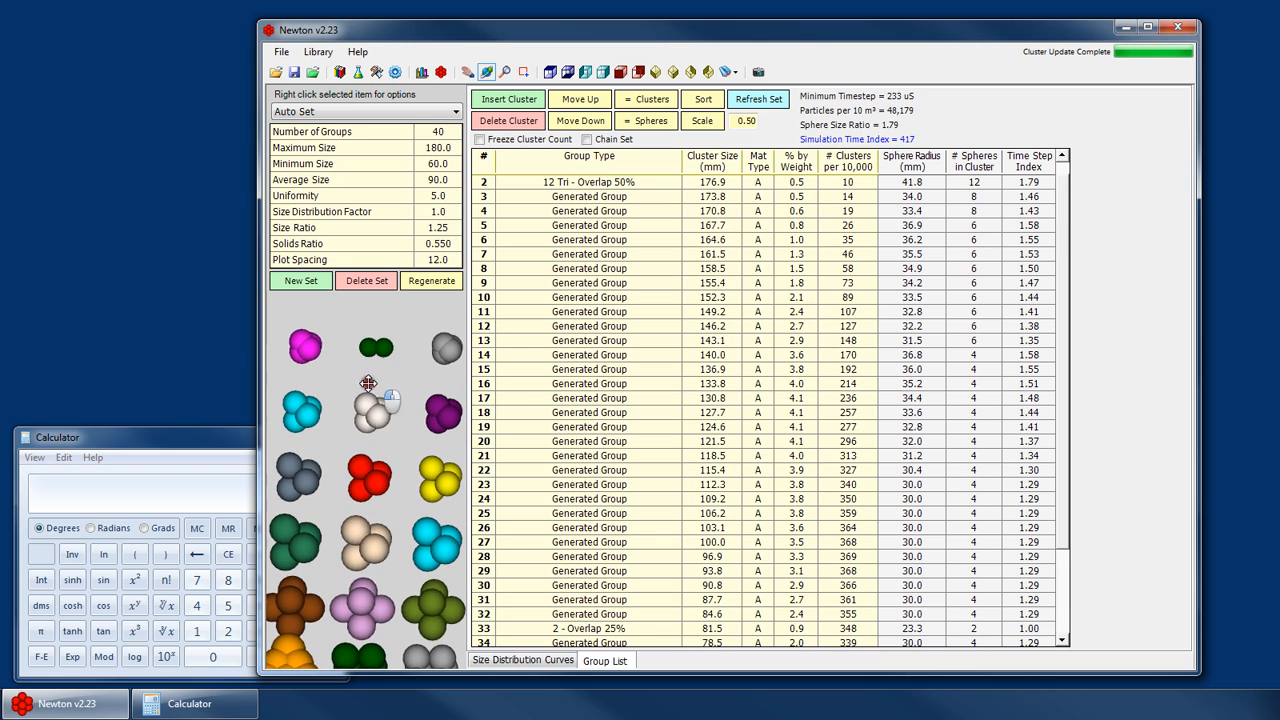
pyautogui.click(711, 631)
pyautogui.scroll(-2, 718, 628)
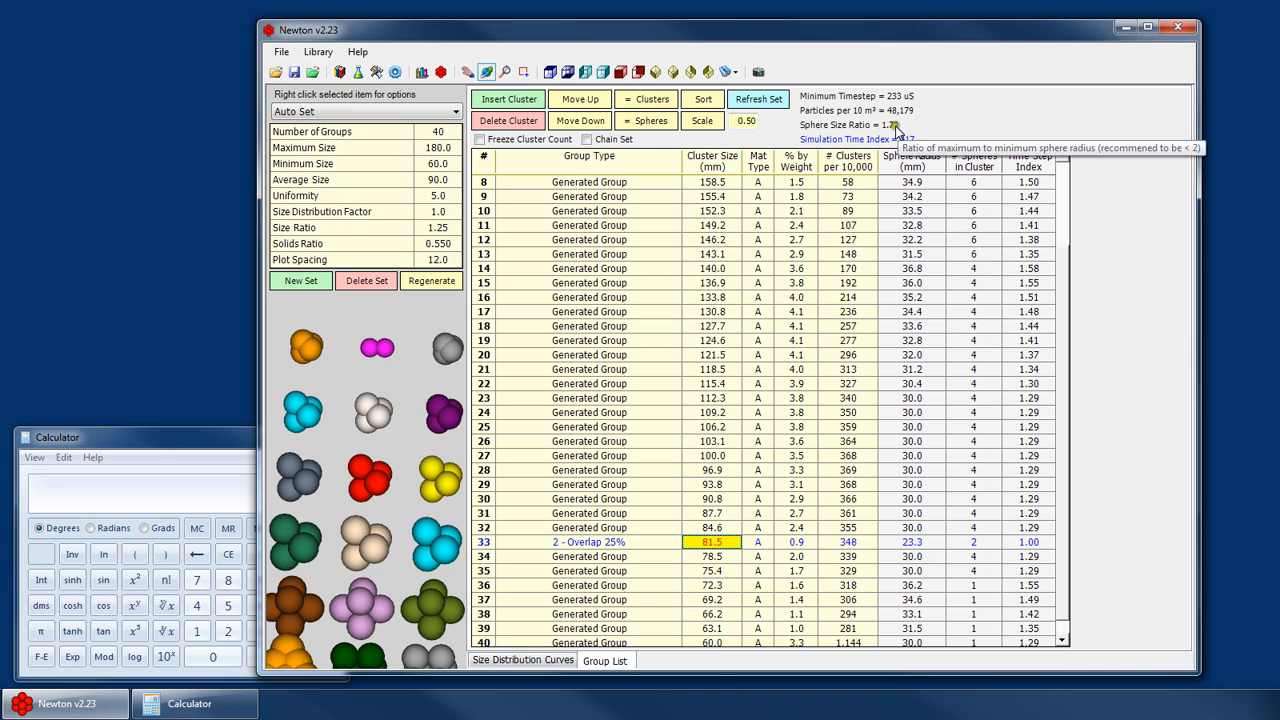
pyautogui.click(727, 543)
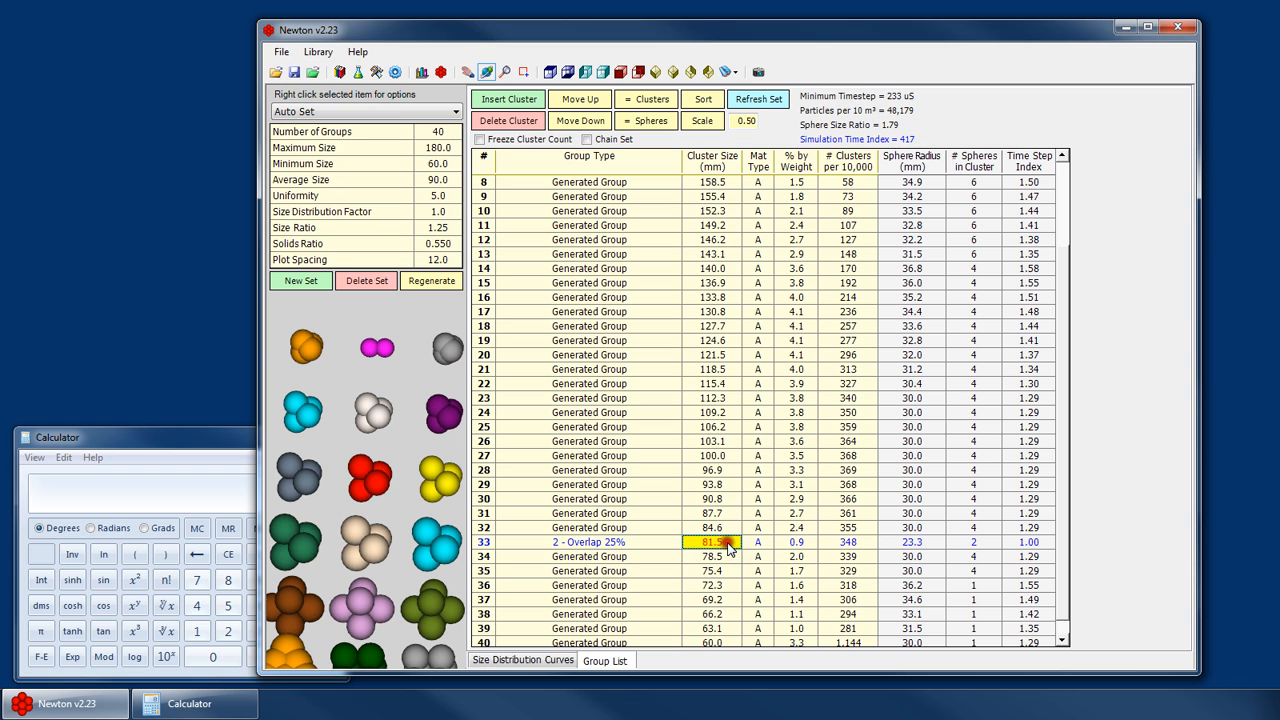
pyautogui.click(509, 121)
# - Change group 29's type to 2 - Overlap 10%, then delete that cluster from the list
pyautogui.scroll(-2, 692, 565)
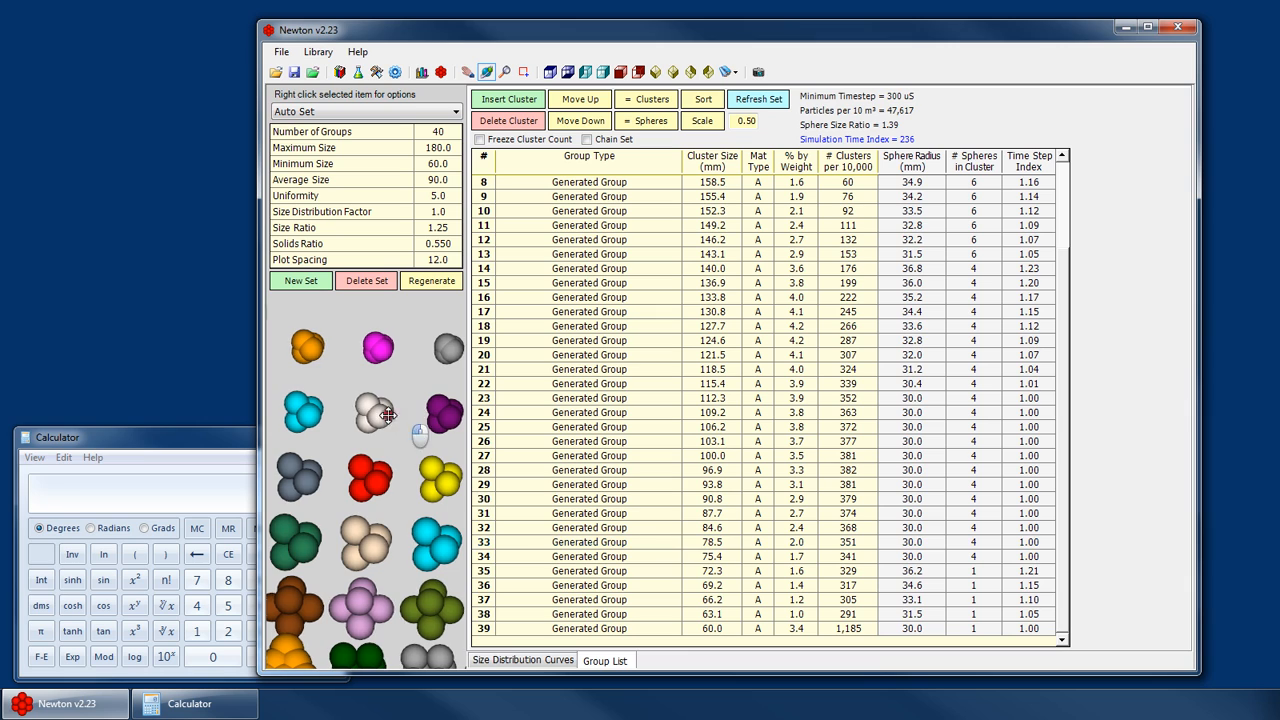
pyautogui.scroll(-5, 388, 432)
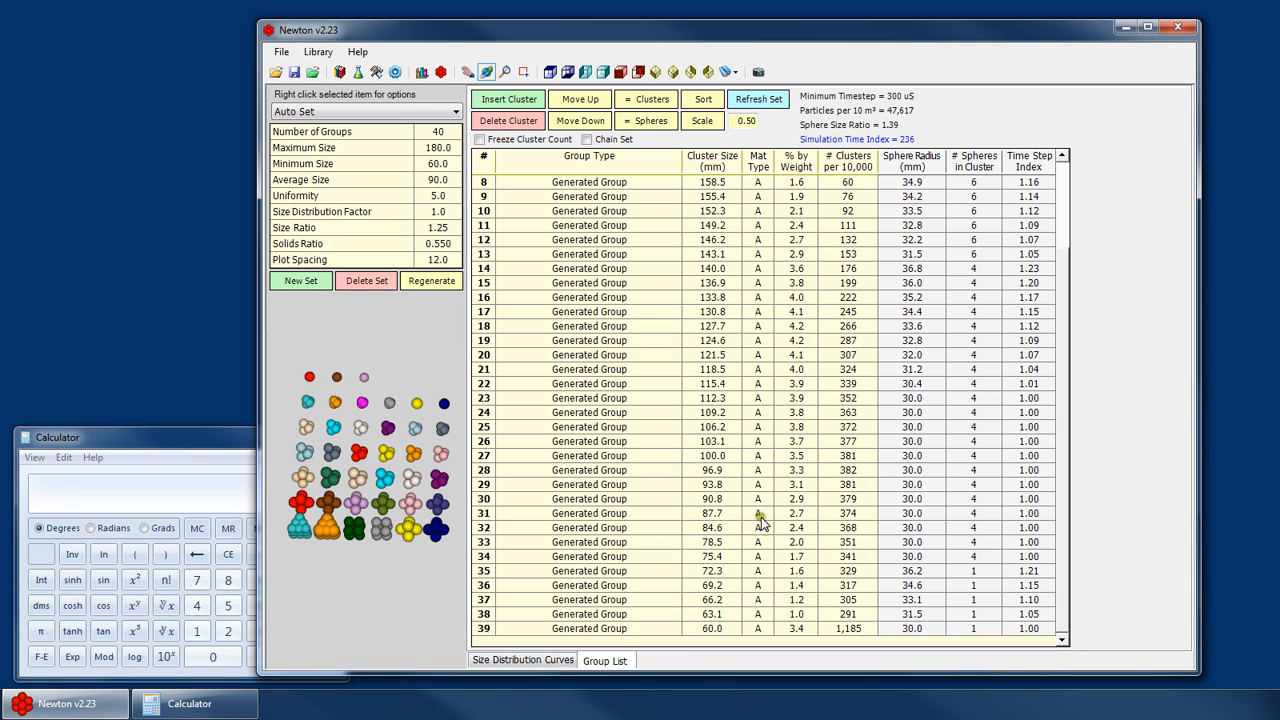
pyautogui.click(714, 473)
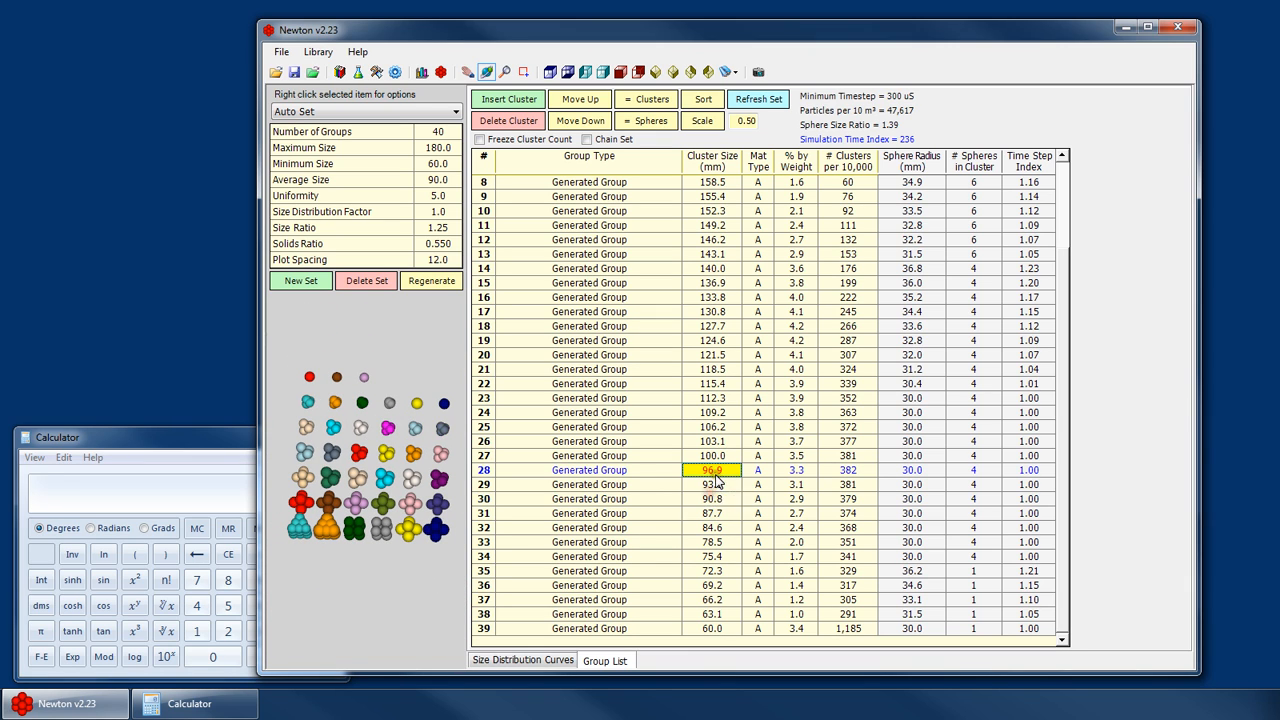
pyautogui.click(640, 486)
pyautogui.click(640, 486)
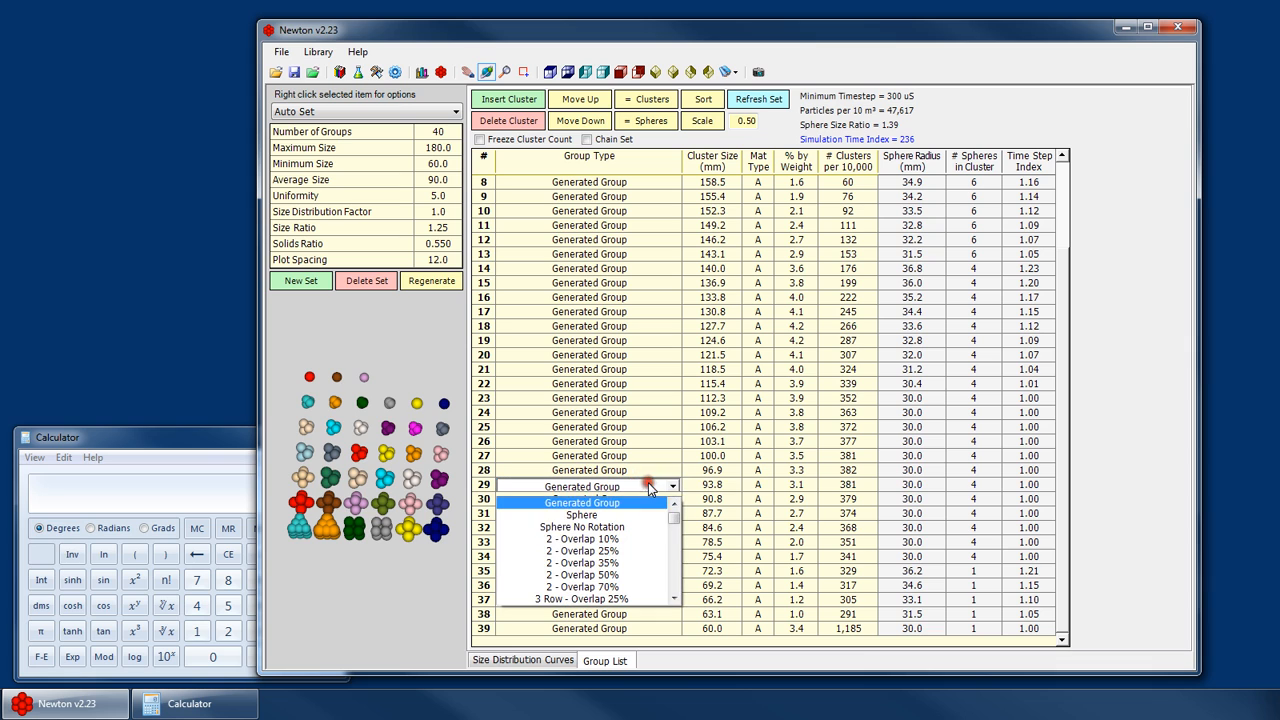
pyautogui.click(632, 539)
pyautogui.click(709, 484)
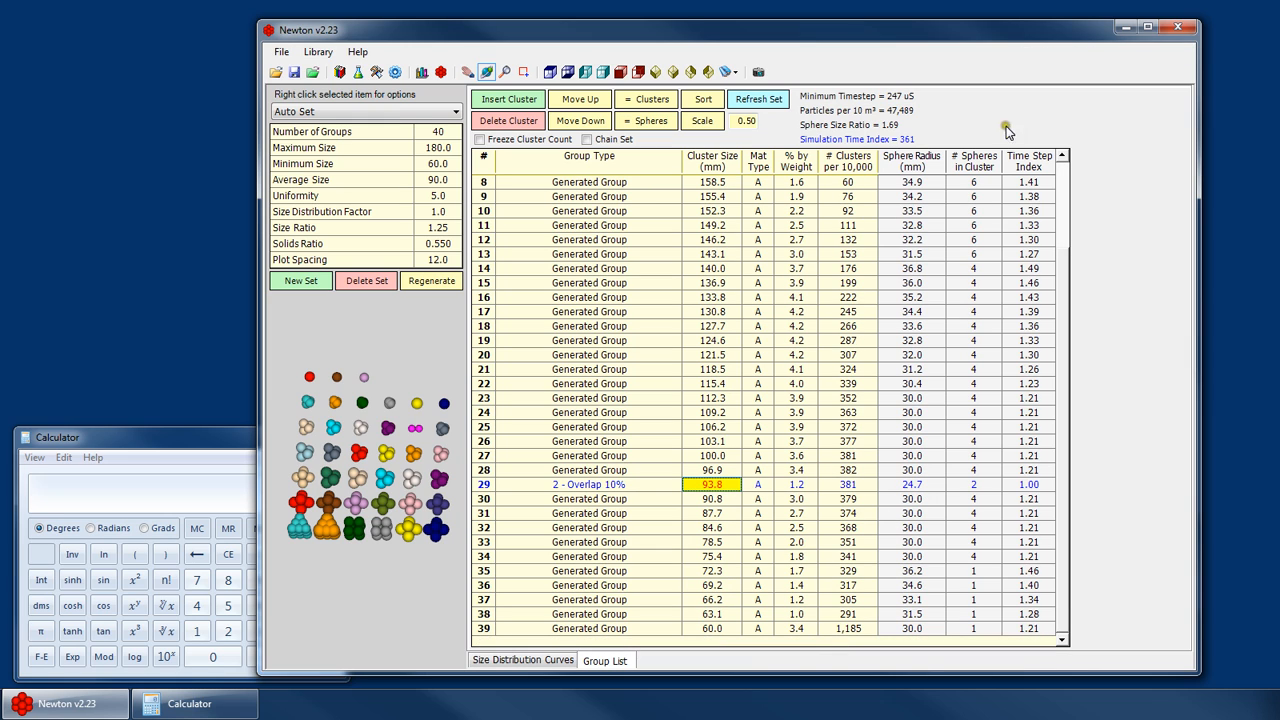
pyautogui.click(509, 120)
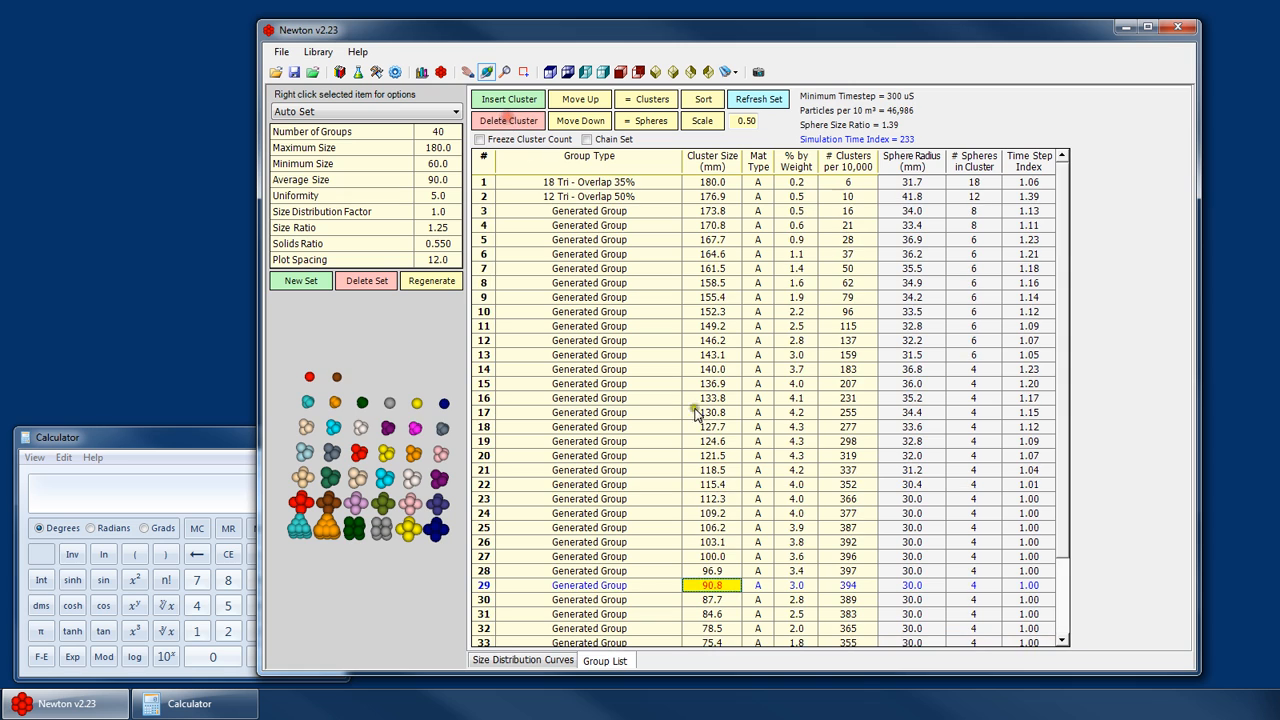
# - Change group 21's type to 2 - Overlap 10%
pyautogui.click(655, 470)
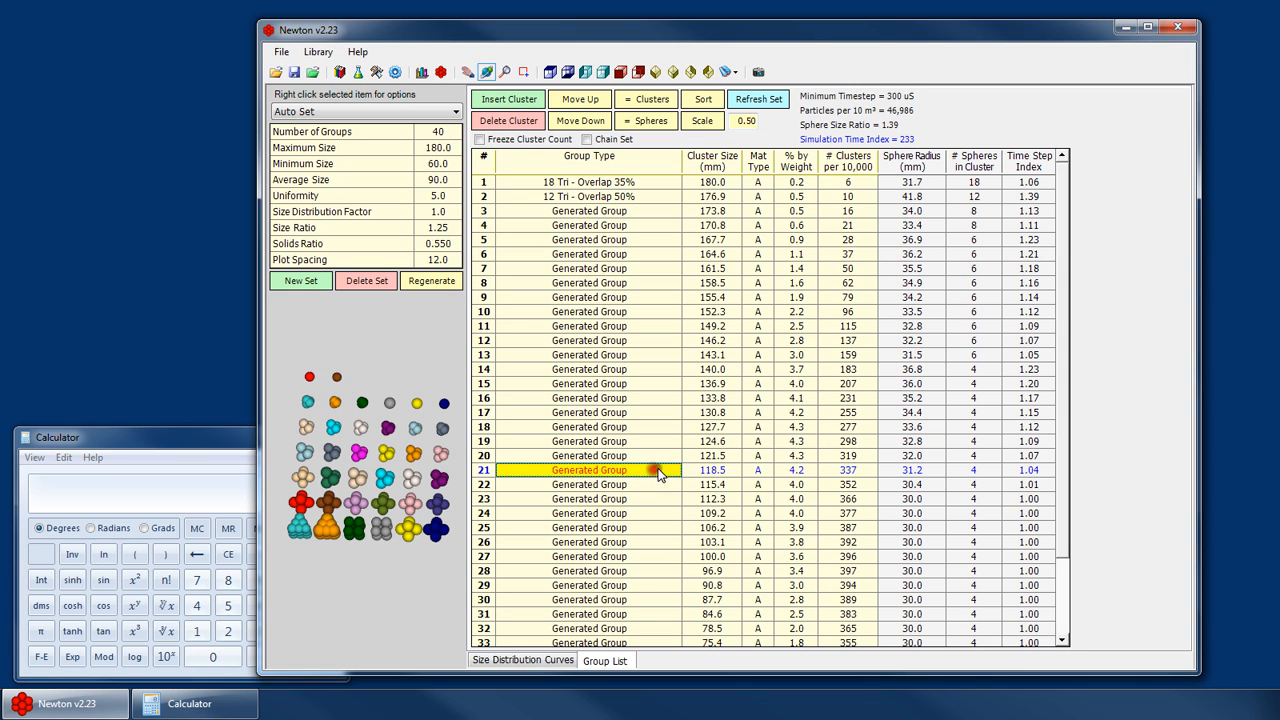
pyautogui.click(657, 470)
pyautogui.moveTo(675, 499); pyautogui.dragTo(688, 512)
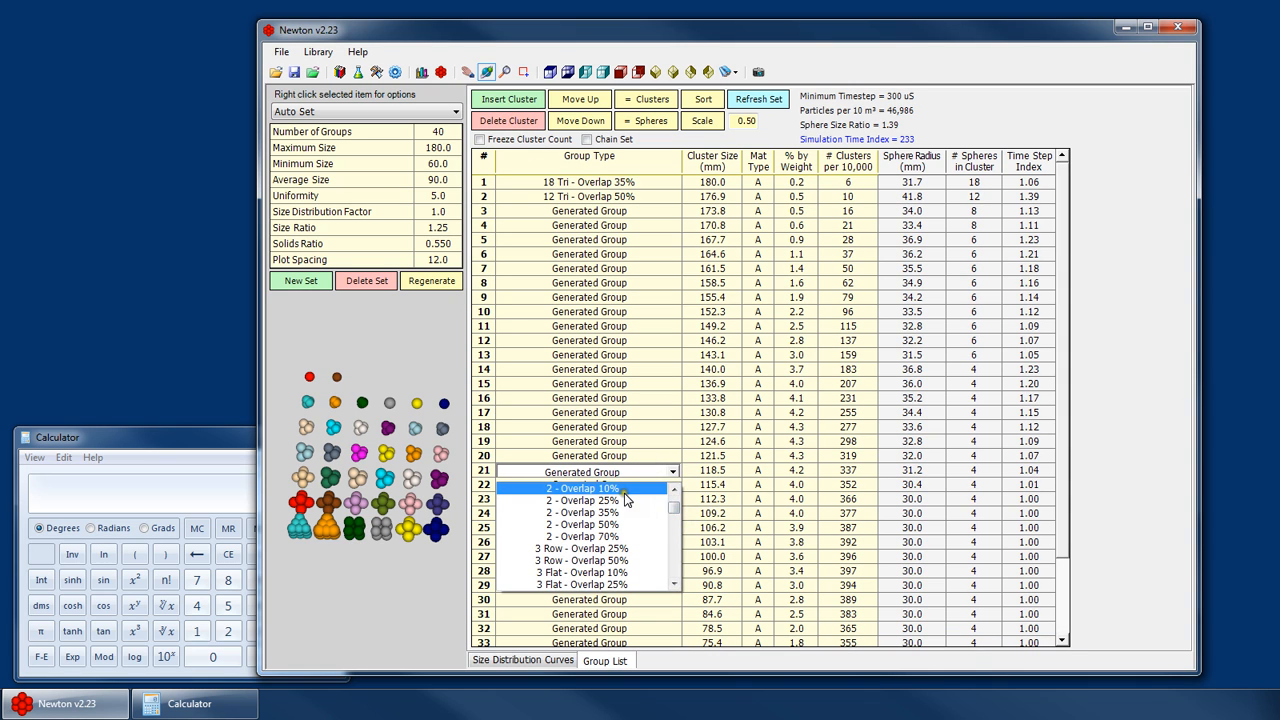
pyautogui.click(624, 492)
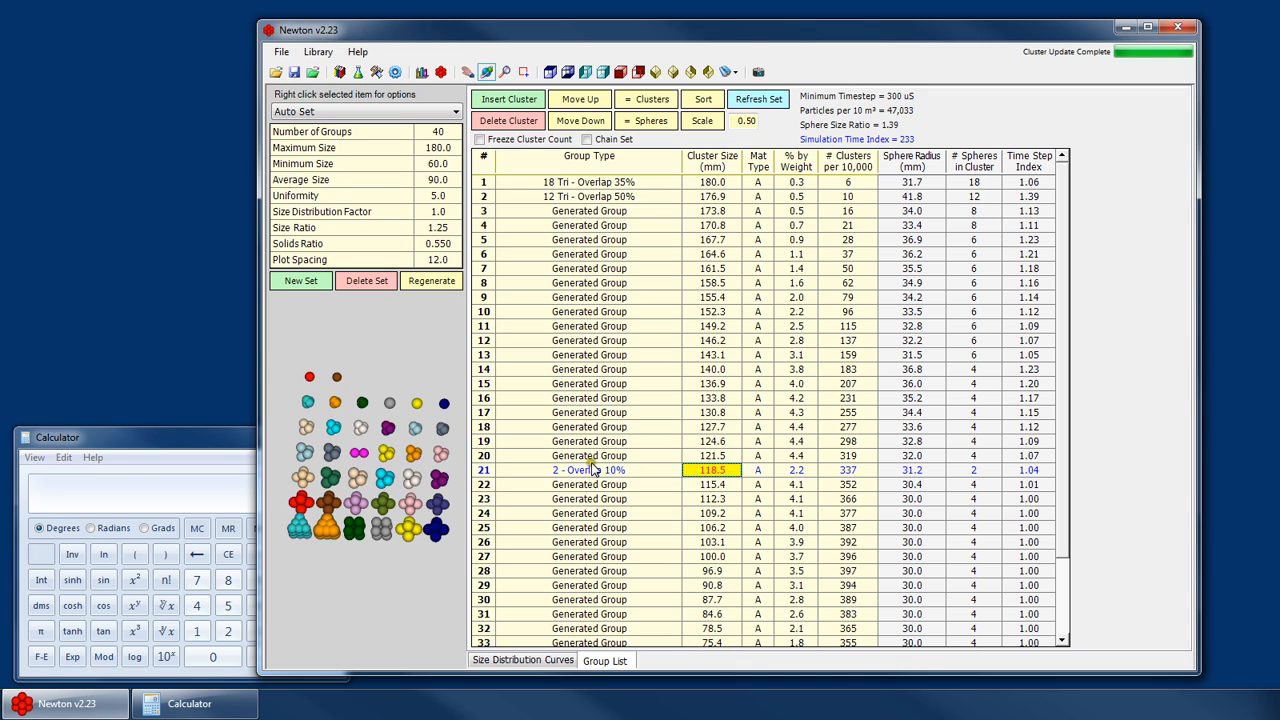
# - Change group 18's type to 3 Flat - Overlap 10%
pyautogui.click(326, 458)
pyautogui.scroll(3, 393, 460)
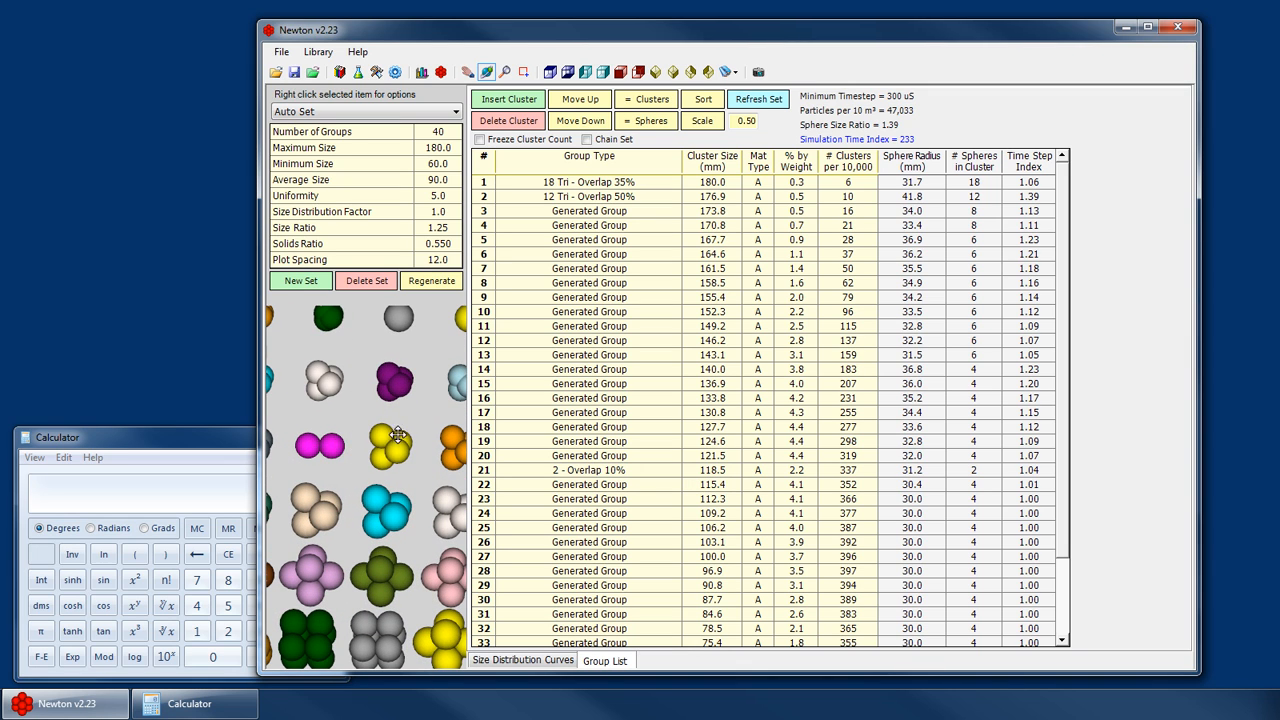
pyautogui.click(958, 470)
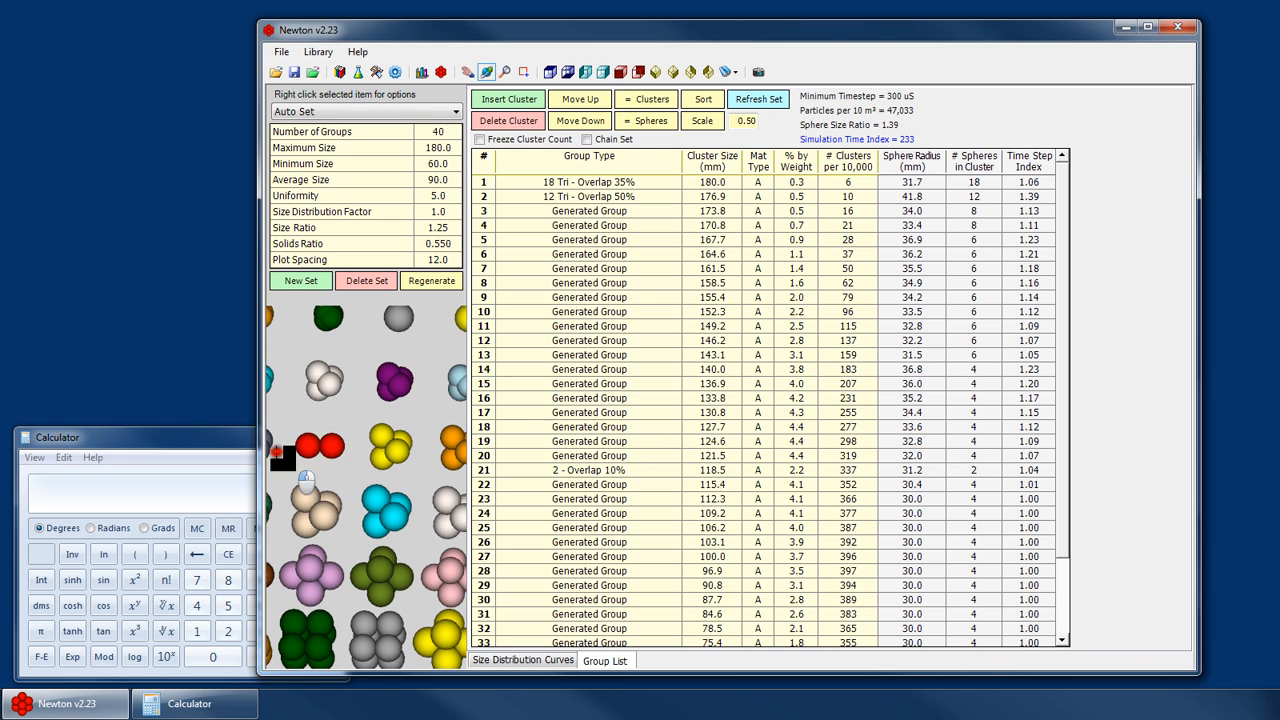
pyautogui.click(594, 441)
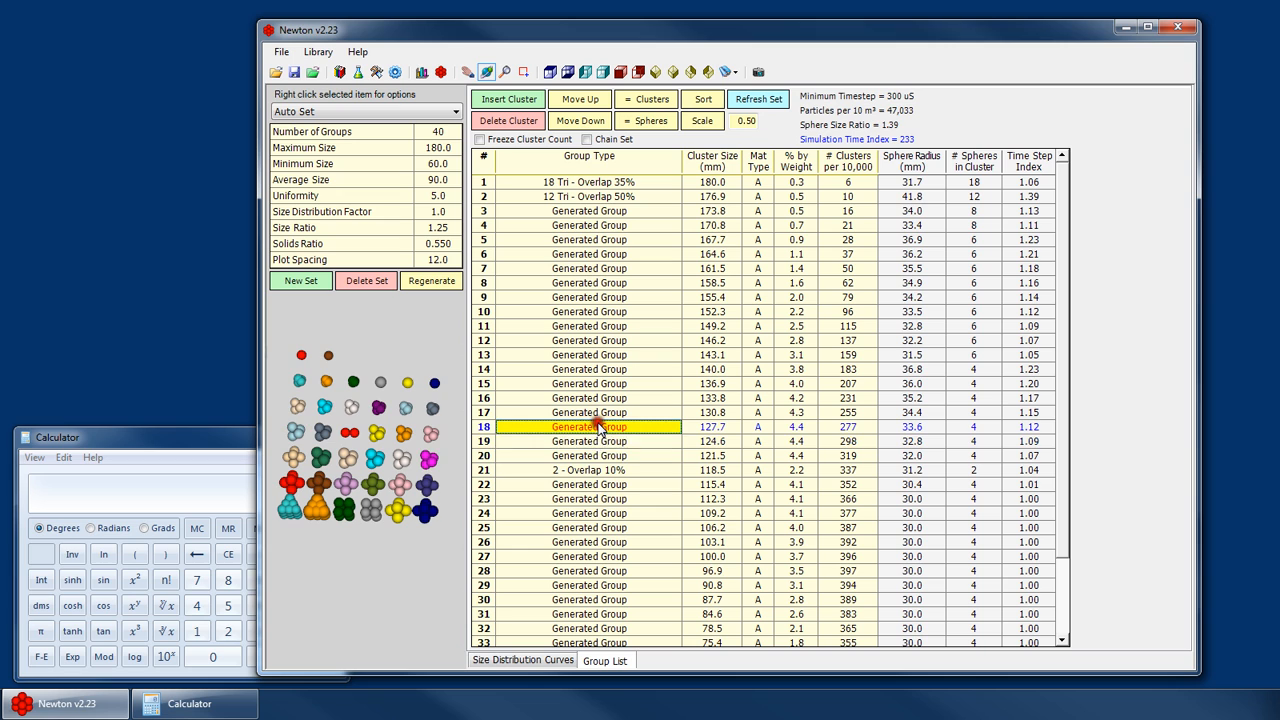
pyautogui.click(597, 426)
pyautogui.moveTo(677, 460); pyautogui.dragTo(679, 495)
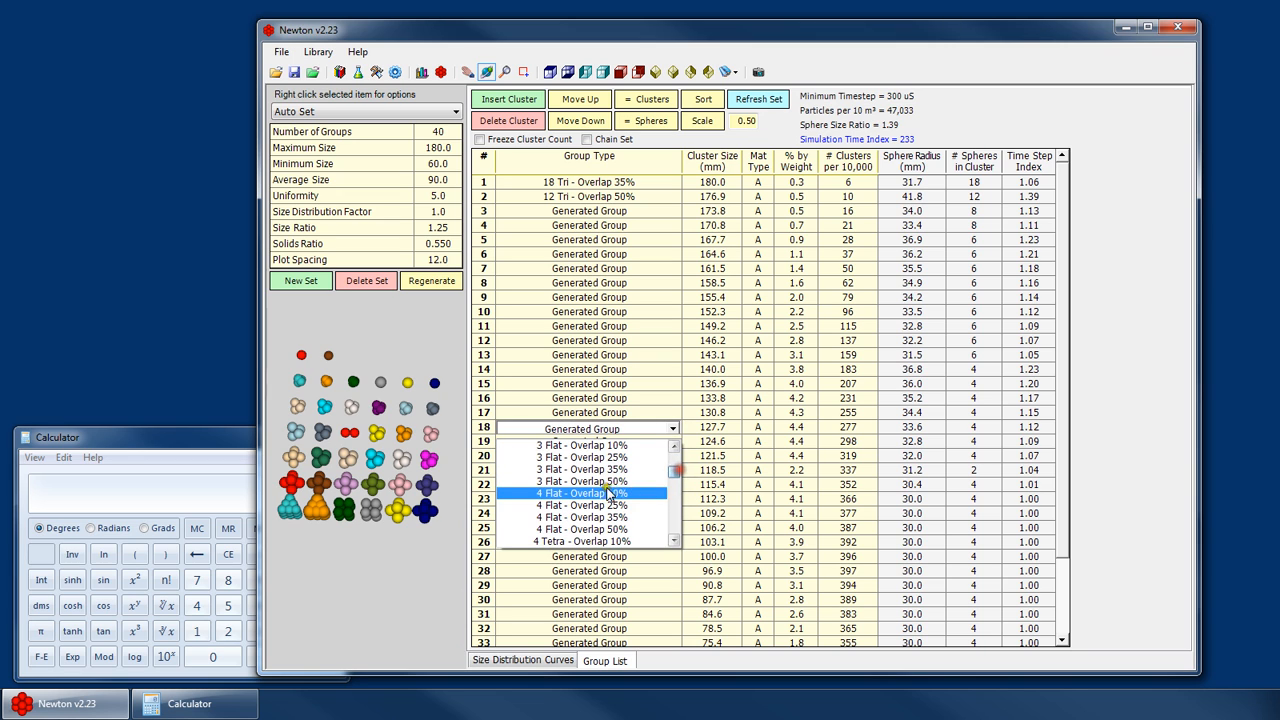
pyautogui.click(632, 458)
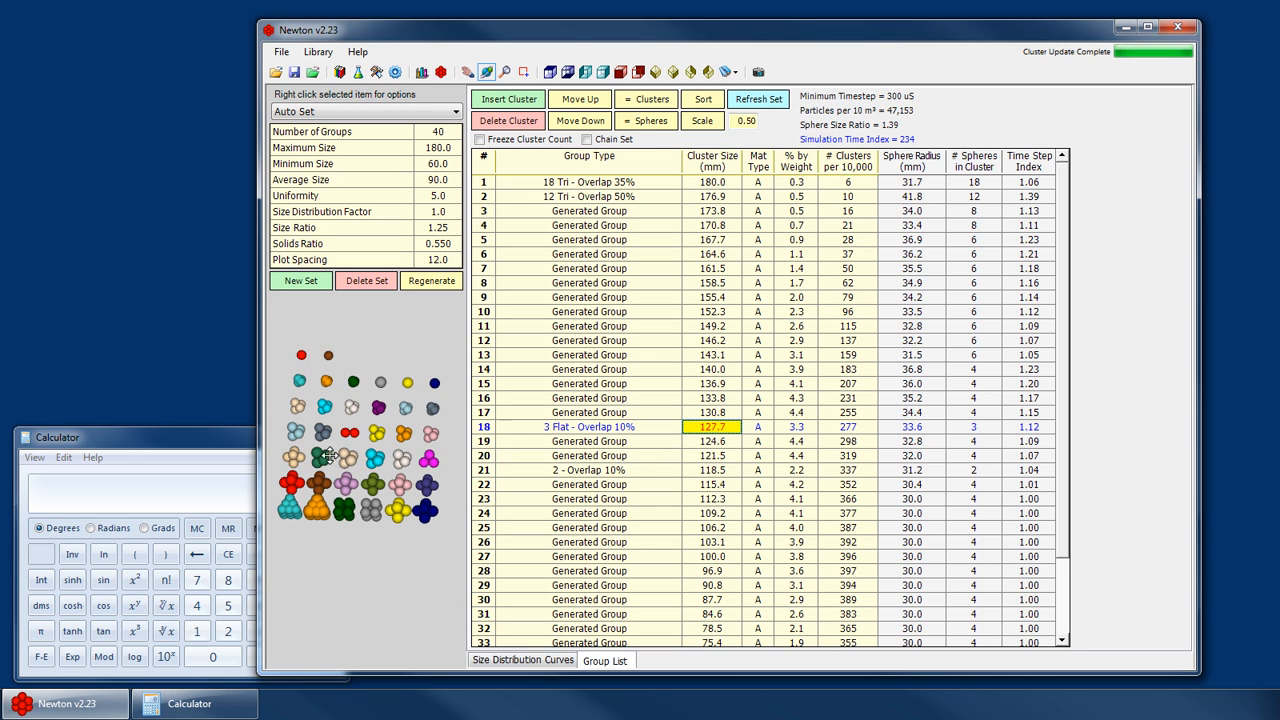
# - Set group 21's cluster size to 125 mm
pyautogui.moveTo(330, 456); pyautogui.dragTo(429, 446)
pyautogui.click(718, 432)
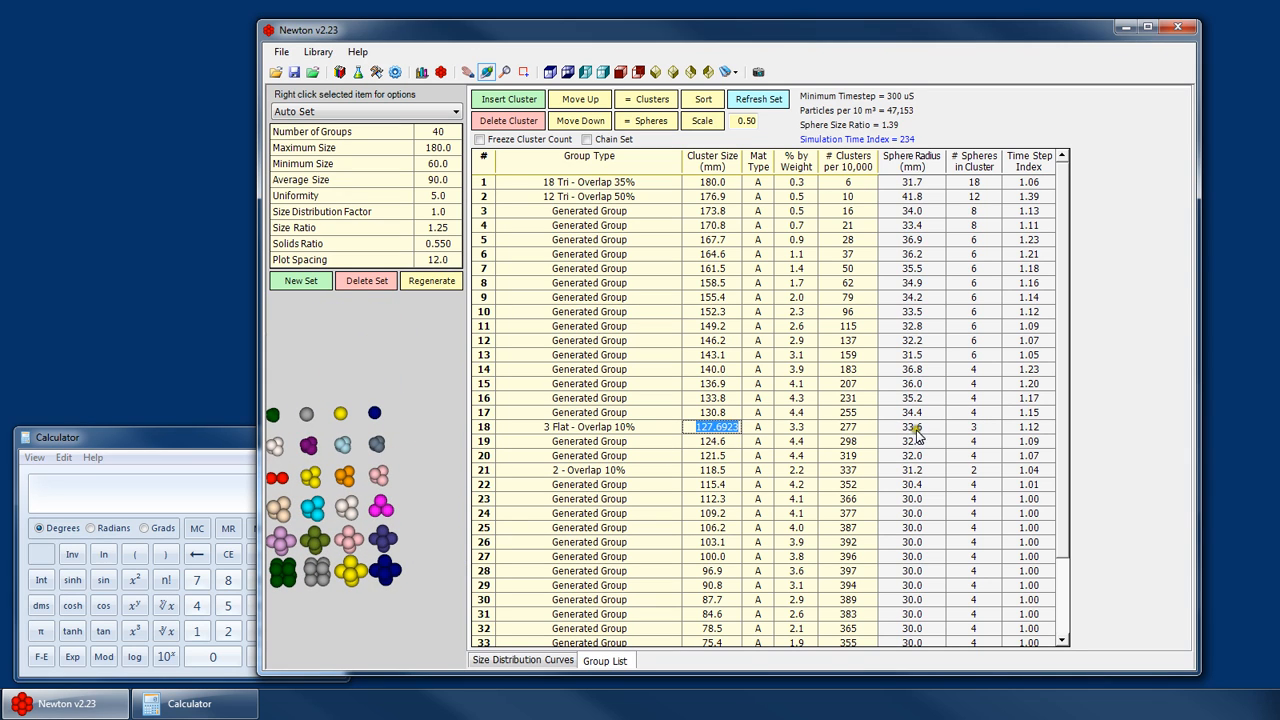
pyautogui.click(711, 443)
pyautogui.scroll(-4, 380, 492)
pyautogui.moveTo(383, 500); pyautogui.dragTo(394, 426)
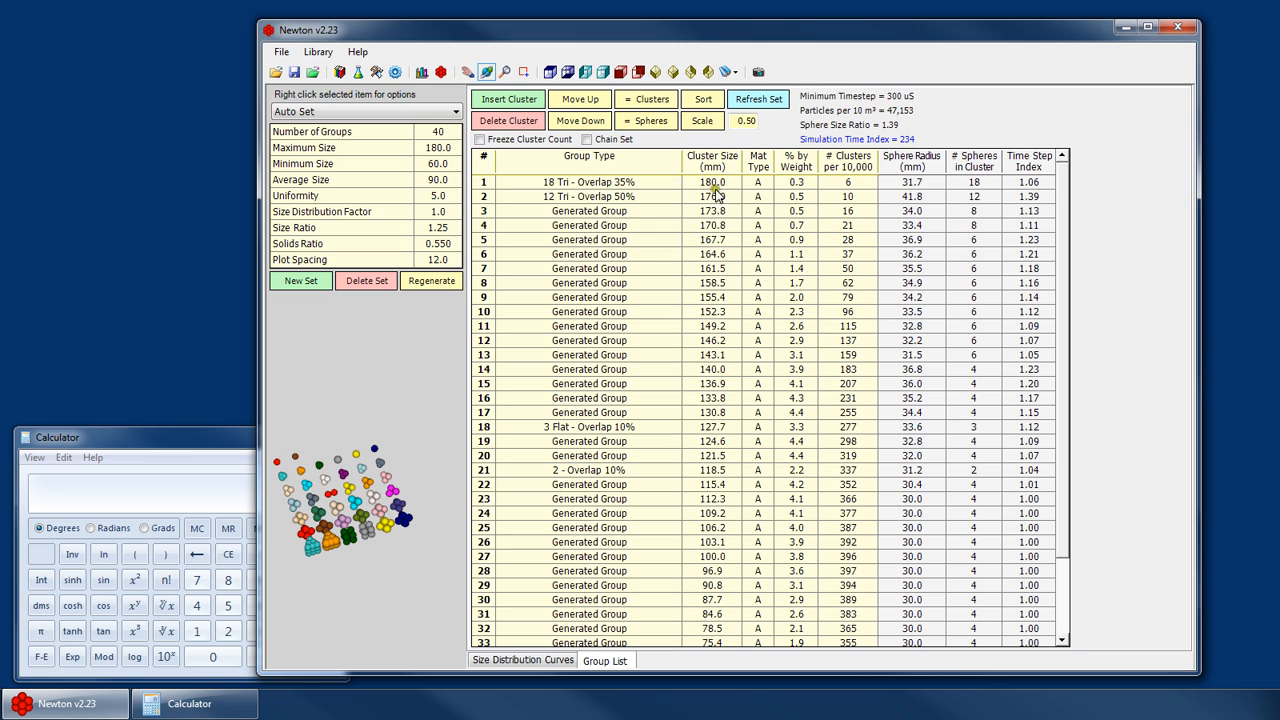
pyautogui.click(722, 471)
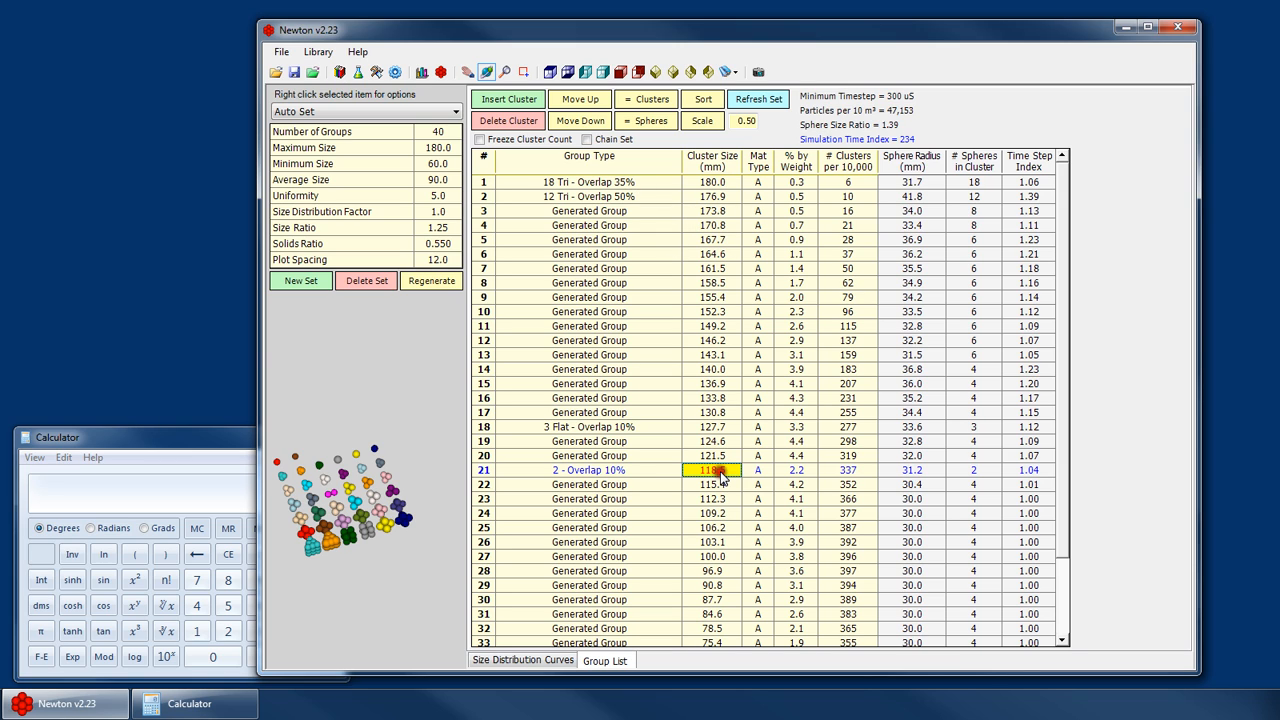
pyautogui.write('1')
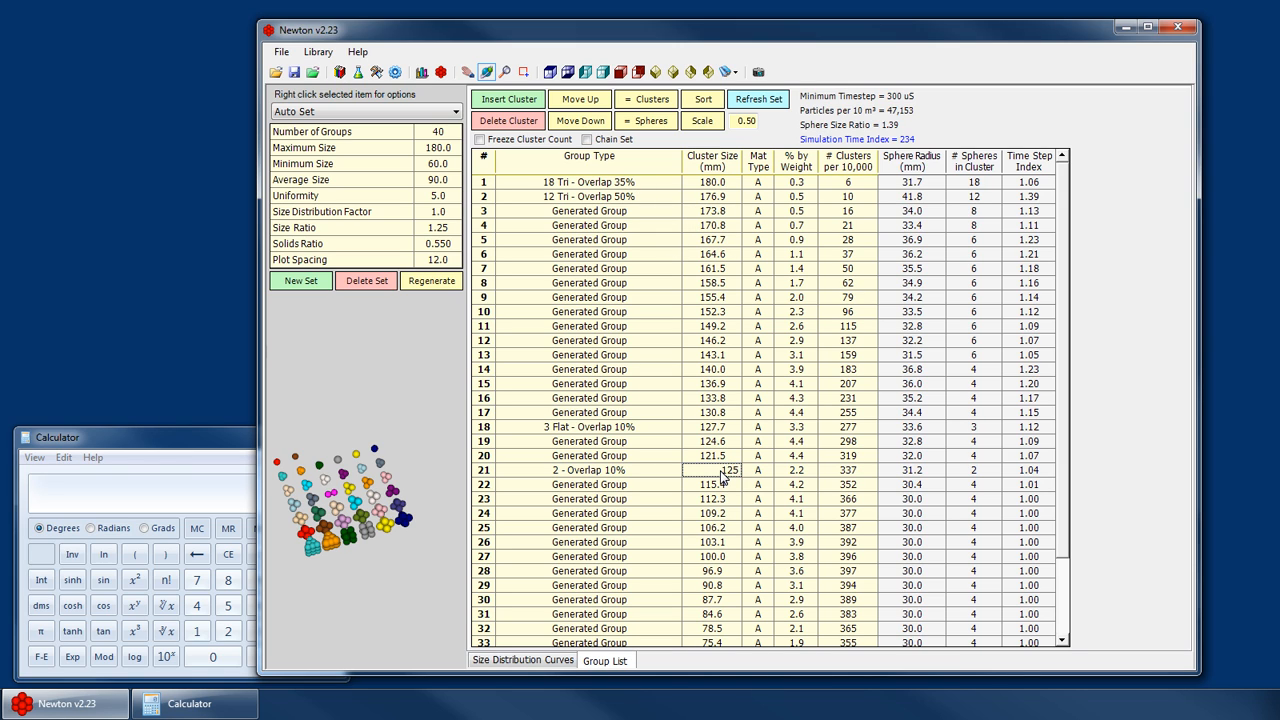
pyautogui.write('25')
pyautogui.press('Return')
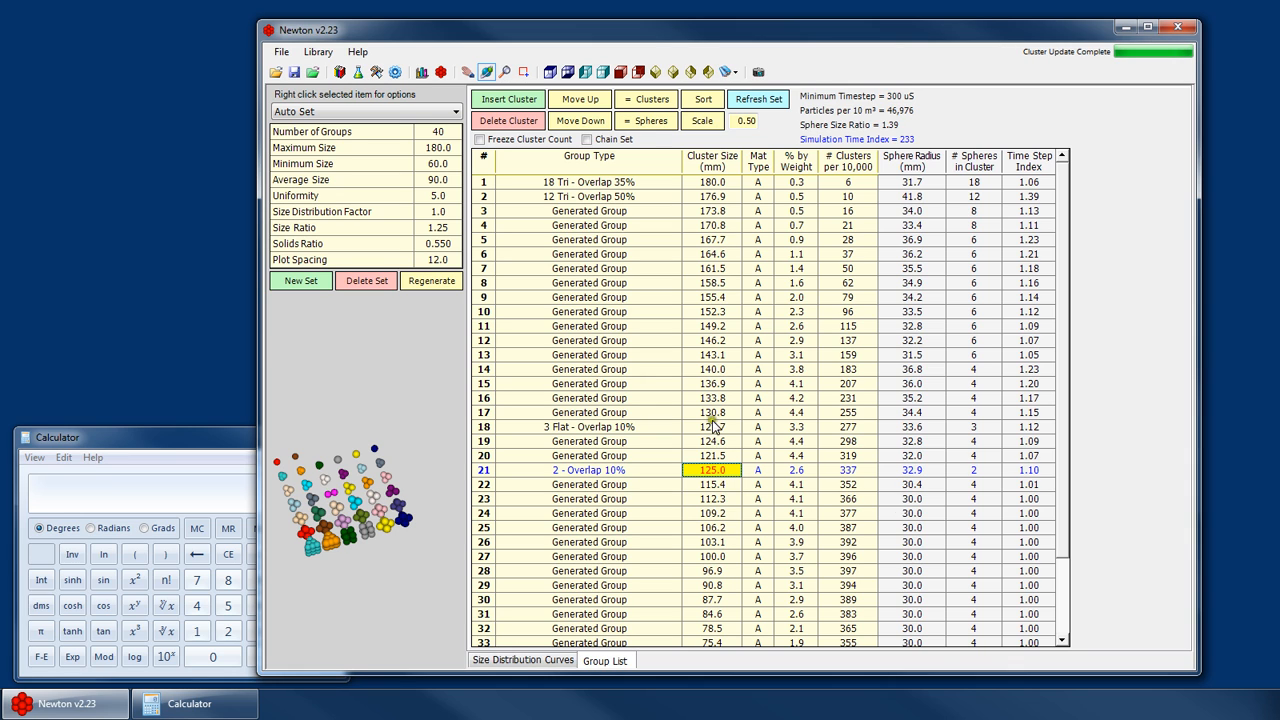
# - View the size distribution curves of the modified set and return to the group list
pyautogui.scroll(-2, 669, 596)
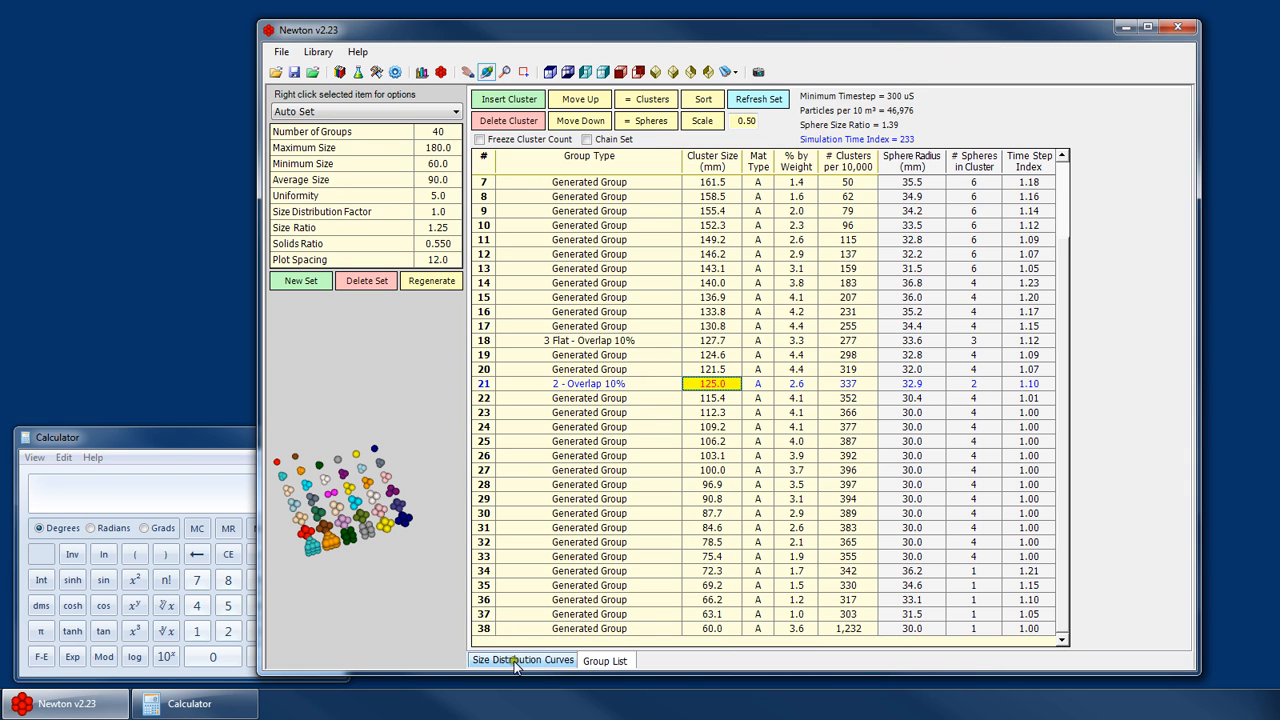
pyautogui.moveTo(401, 493); pyautogui.dragTo(354, 468)
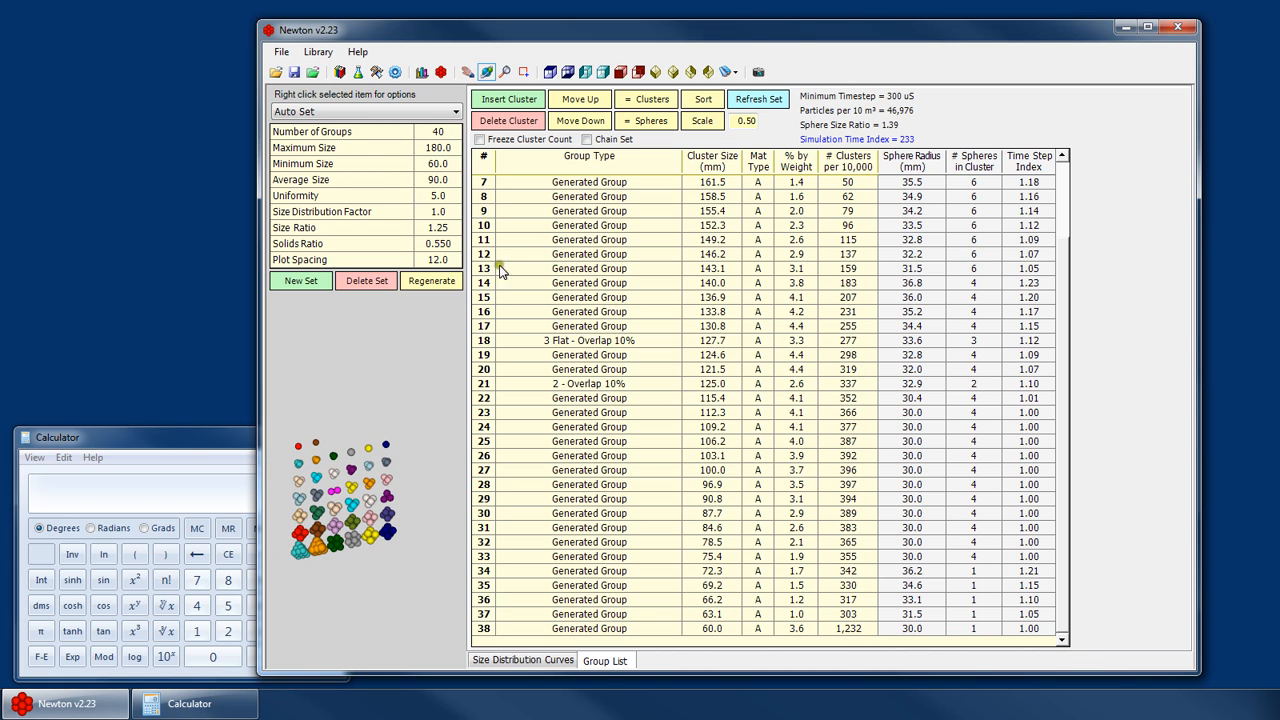
pyautogui.click(530, 660)
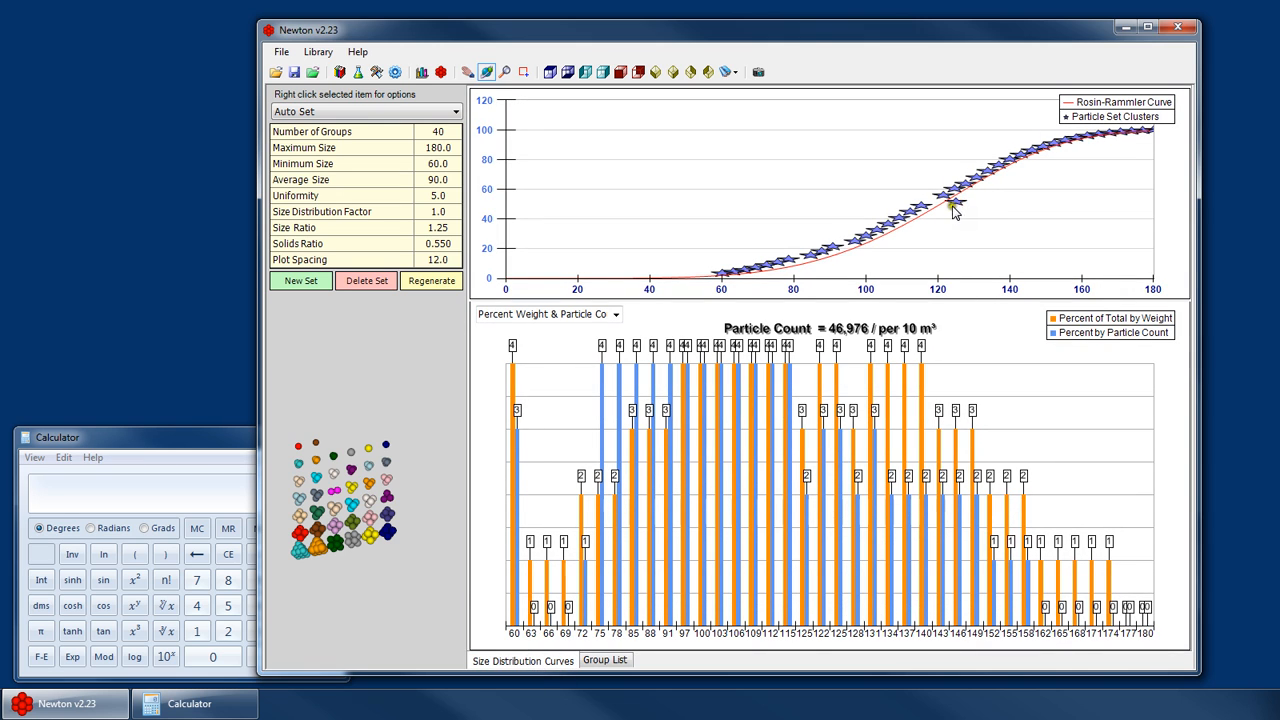
pyautogui.click(605, 660)
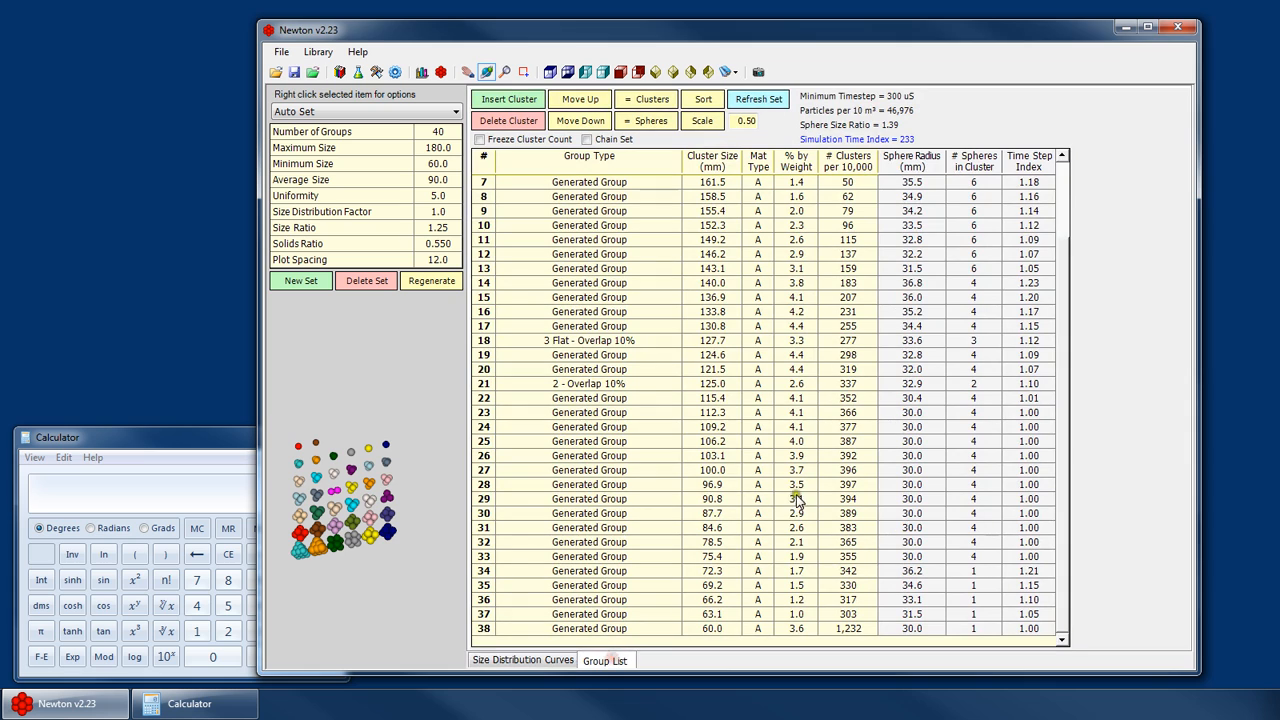
# - Move the 2 - Overlap 10% group from row 21 up two positions to row 19
pyautogui.click(718, 385)
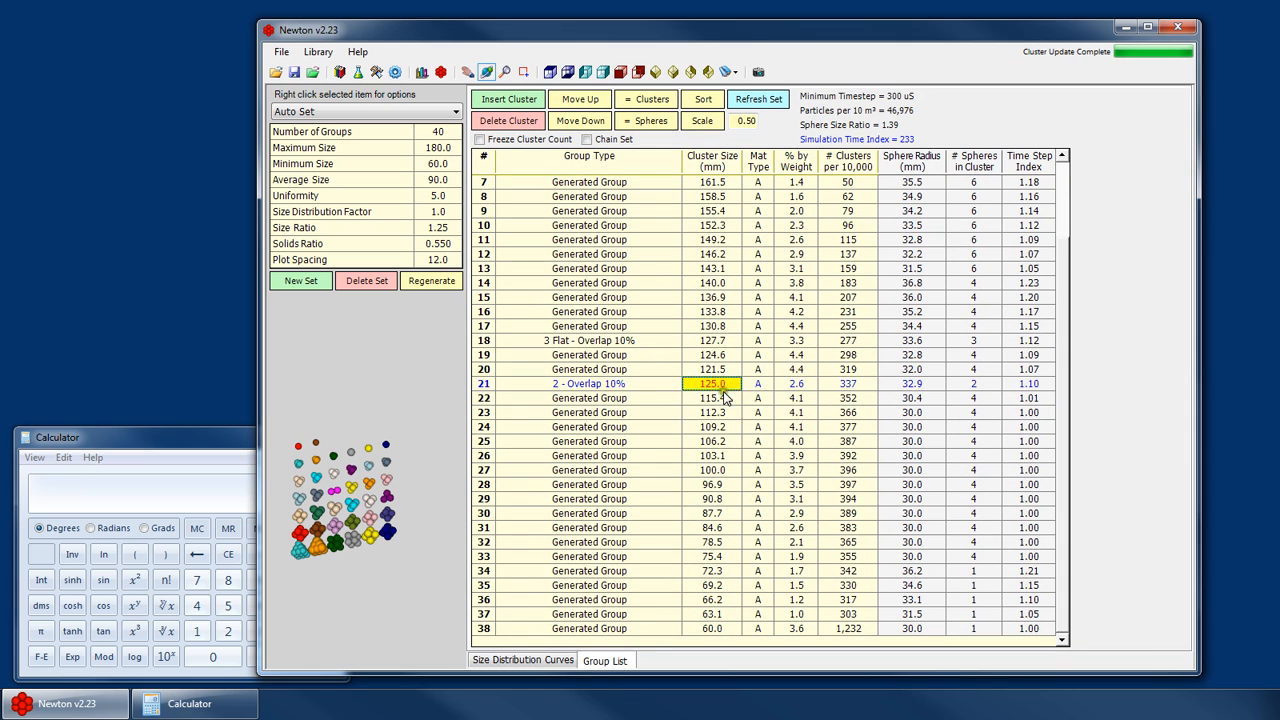
pyautogui.click(552, 661)
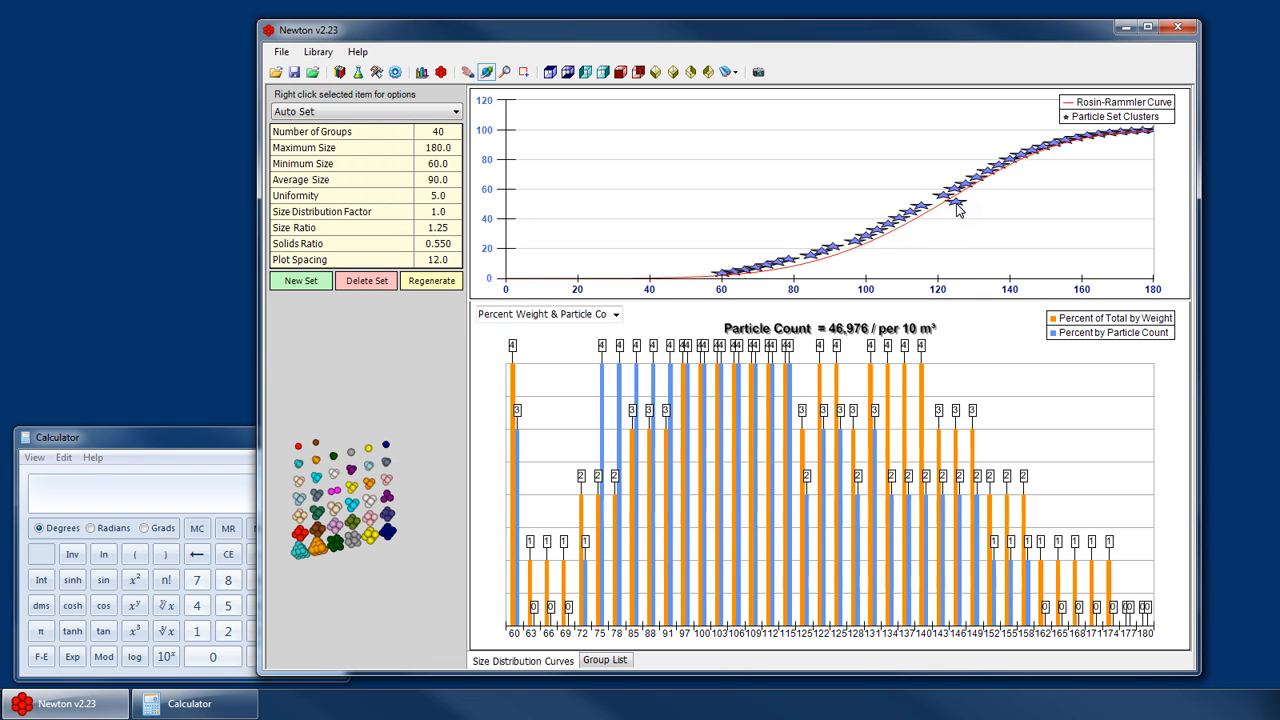
pyautogui.click(605, 660)
pyautogui.click(722, 385)
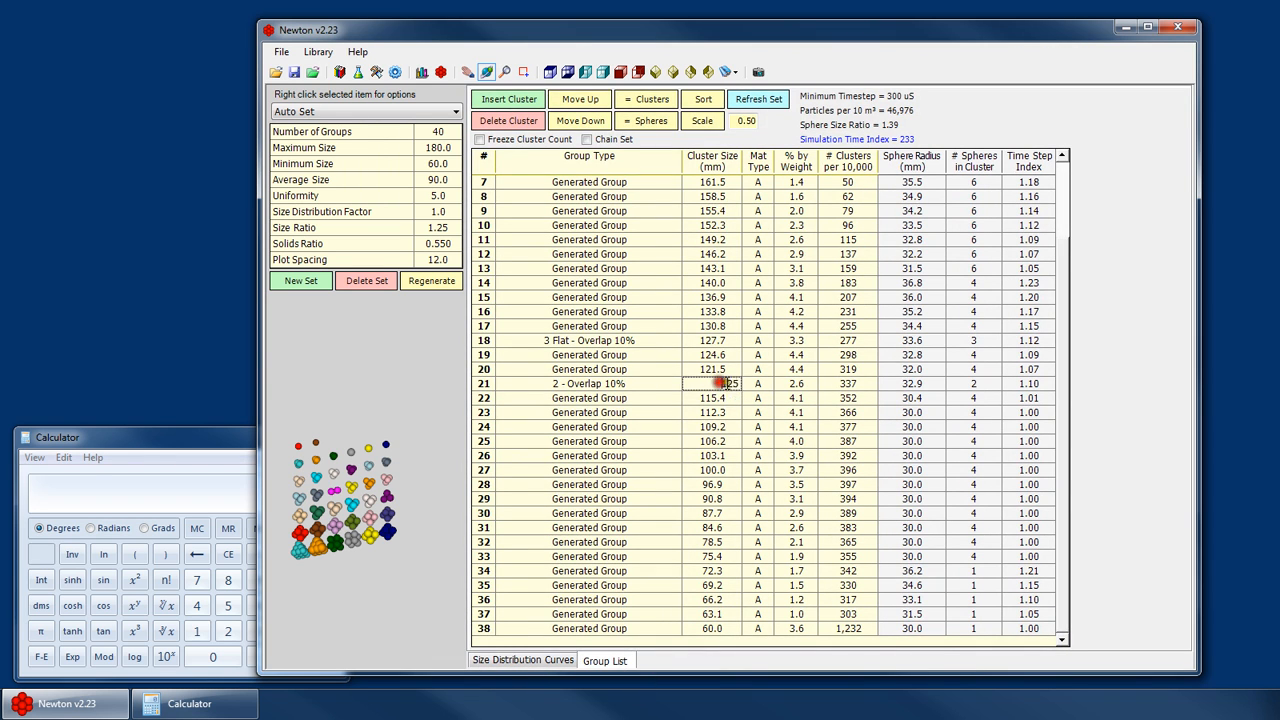
pyautogui.click(588, 102)
pyautogui.click(588, 102)
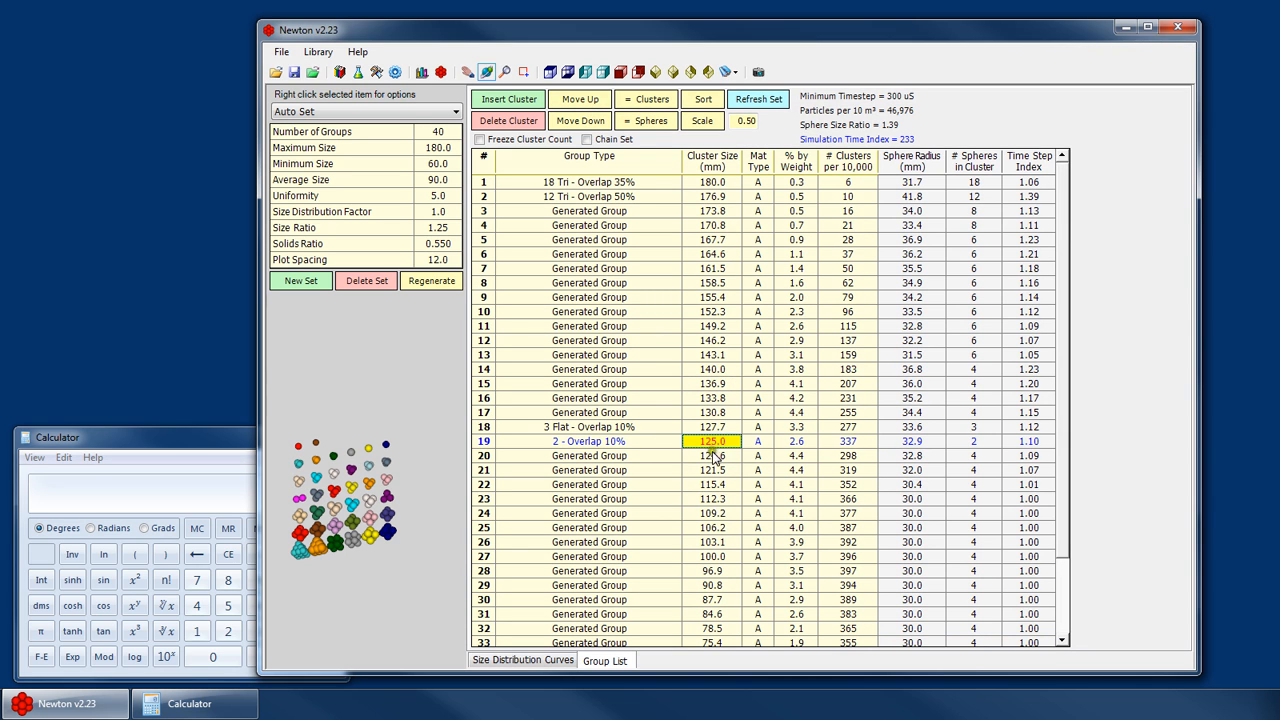
# - Switch between the size distribution curves and the group list to review the modified groups
pyautogui.click(546, 660)
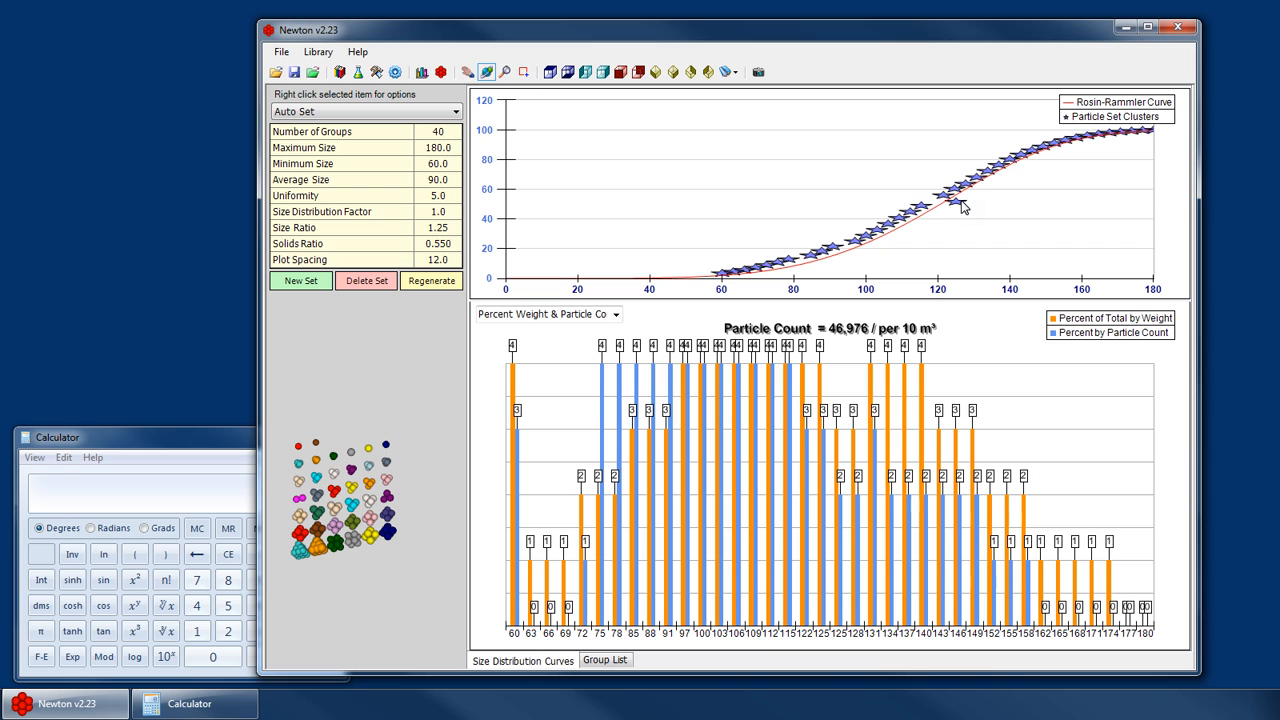
pyautogui.click(608, 660)
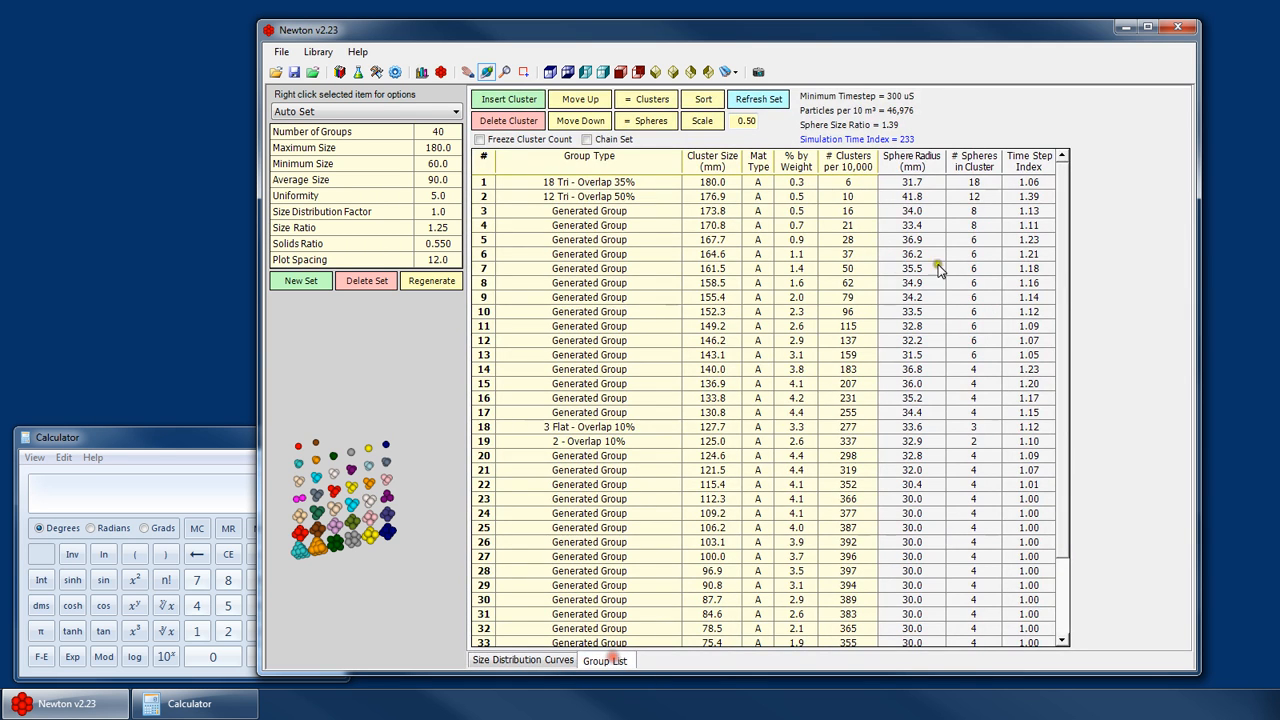
pyautogui.click(525, 660)
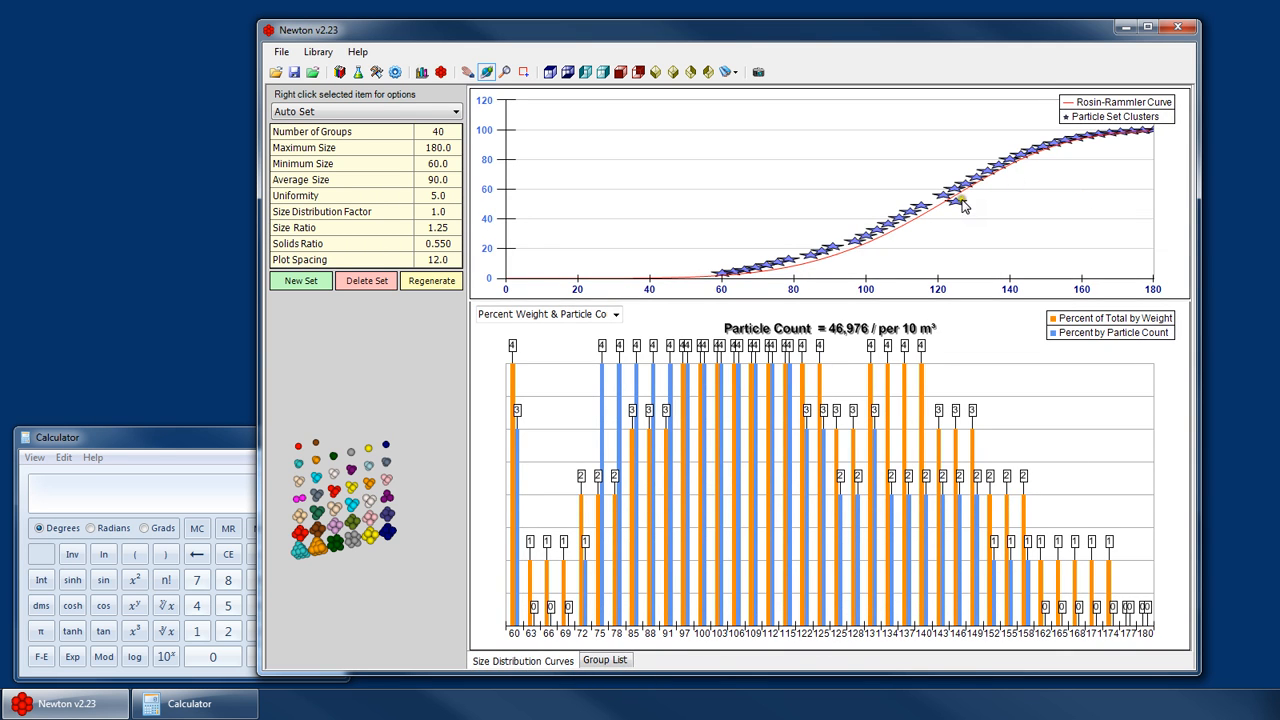
pyautogui.click(606, 660)
pyautogui.click(712, 441)
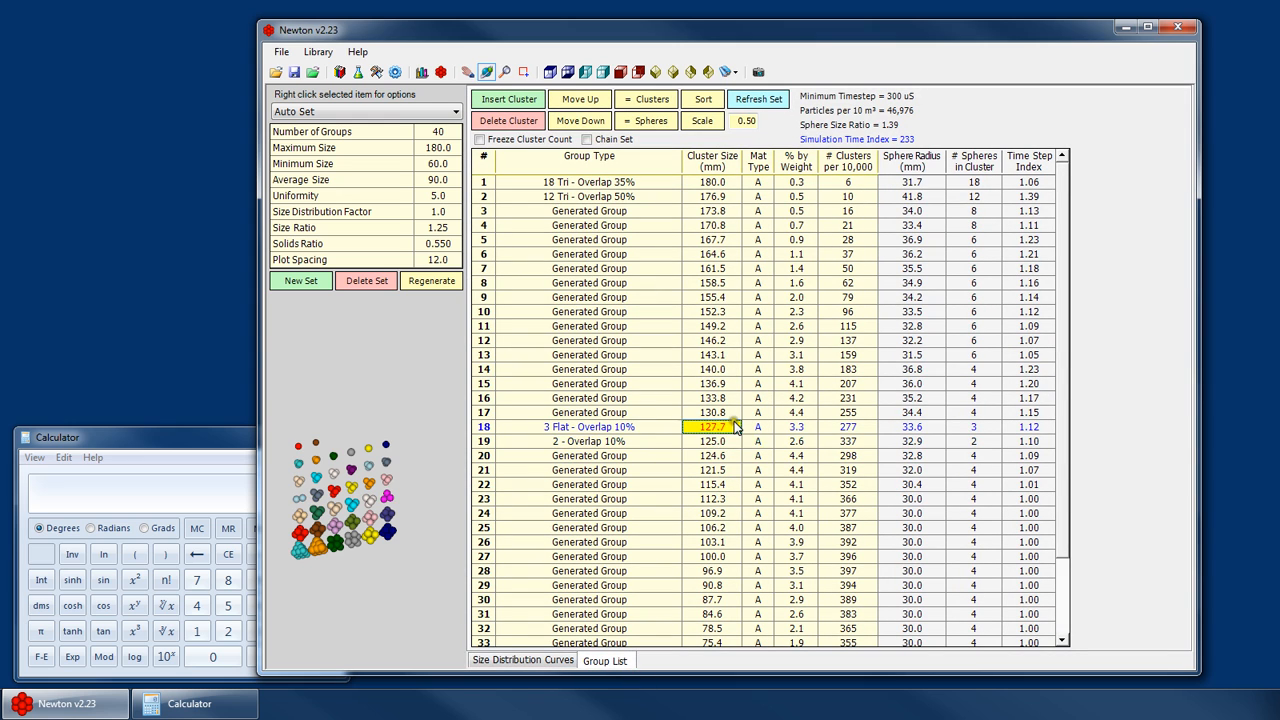
pyautogui.click(723, 469)
pyautogui.click(732, 499)
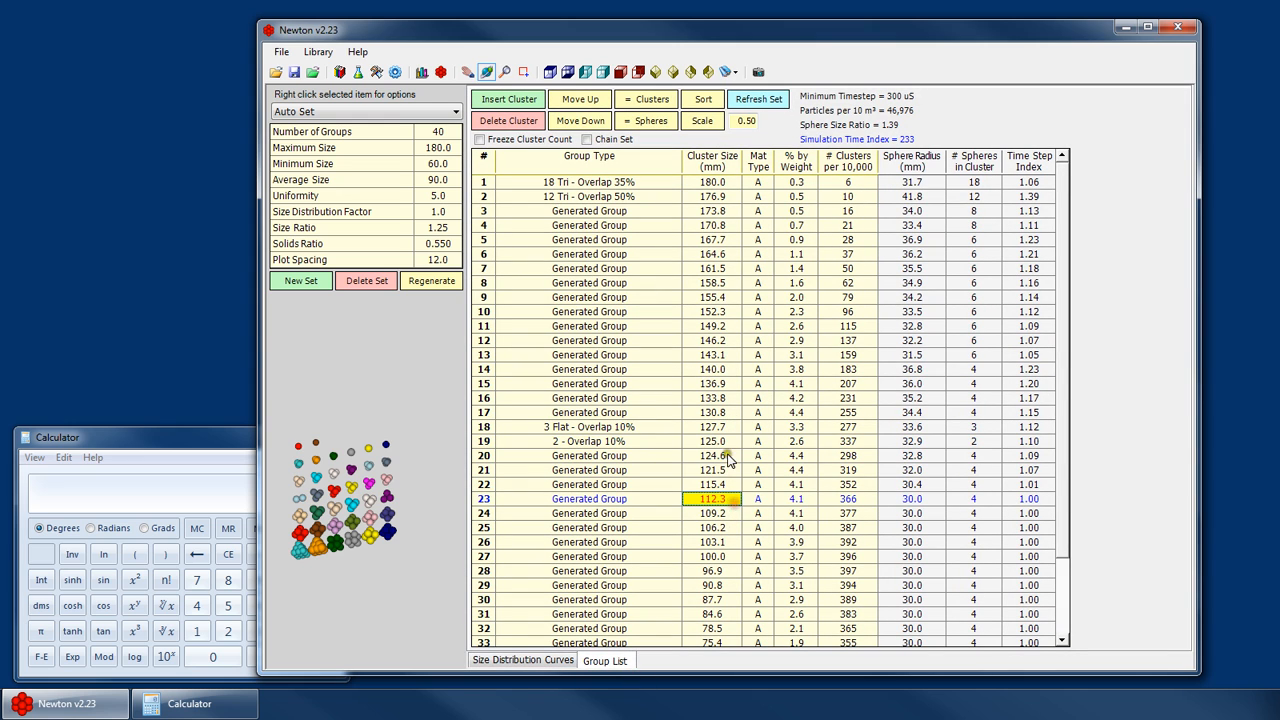
pyautogui.click(701, 426)
pyautogui.click(522, 660)
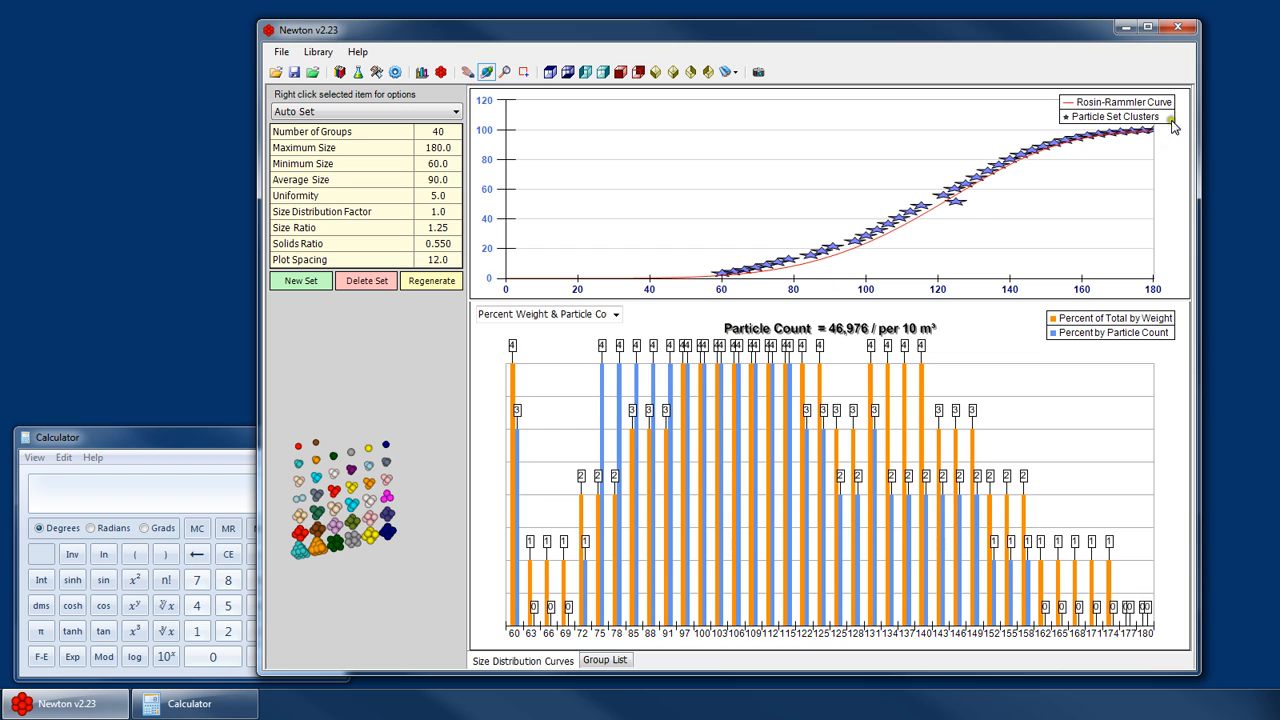
# - Browse the library's preset particle sets (40-100mm, 50-150mm, 30-60mm, 25-50mm, 60-180mm) and return to Auto Set
pyautogui.click(380, 110)
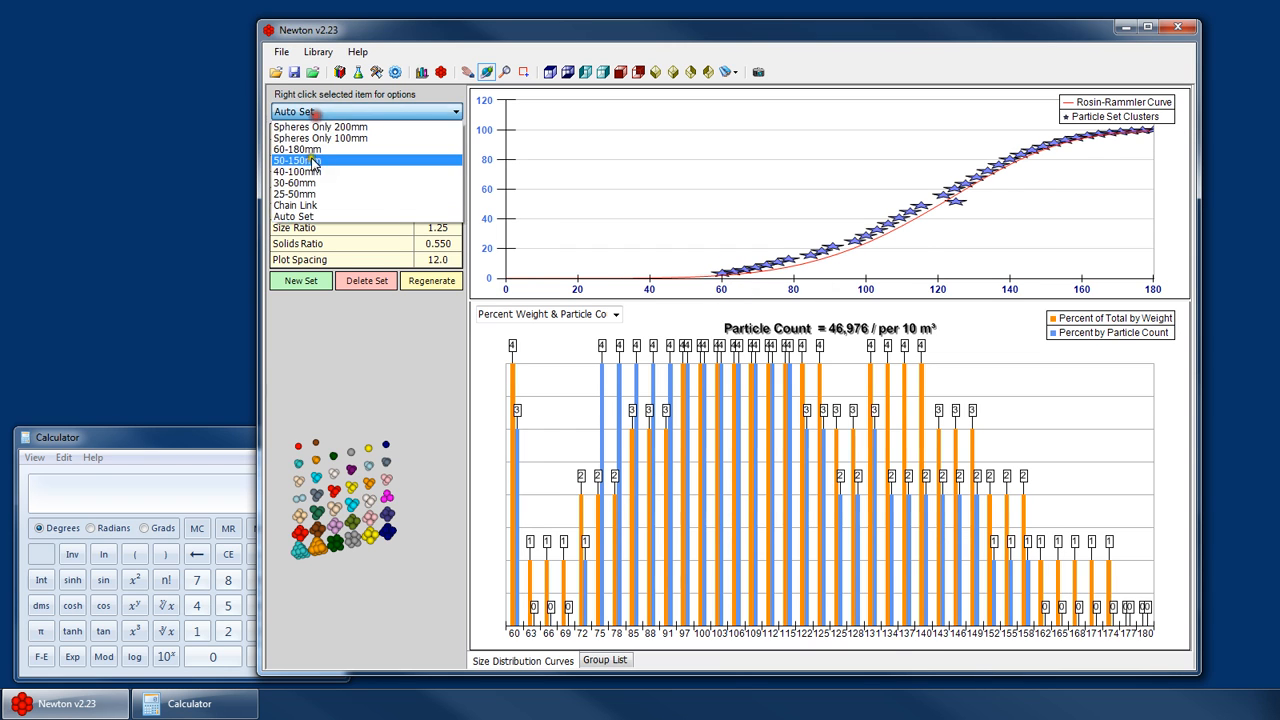
pyautogui.click(322, 184)
pyautogui.click(350, 111)
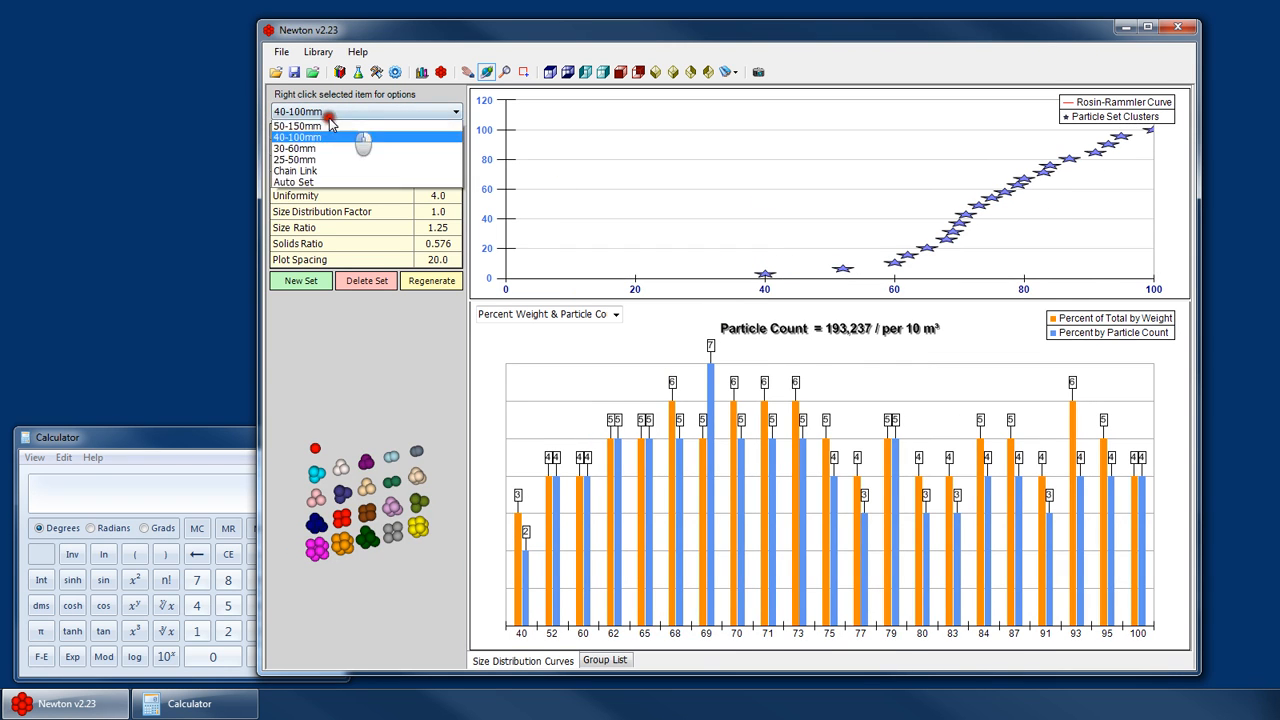
pyautogui.click(320, 183)
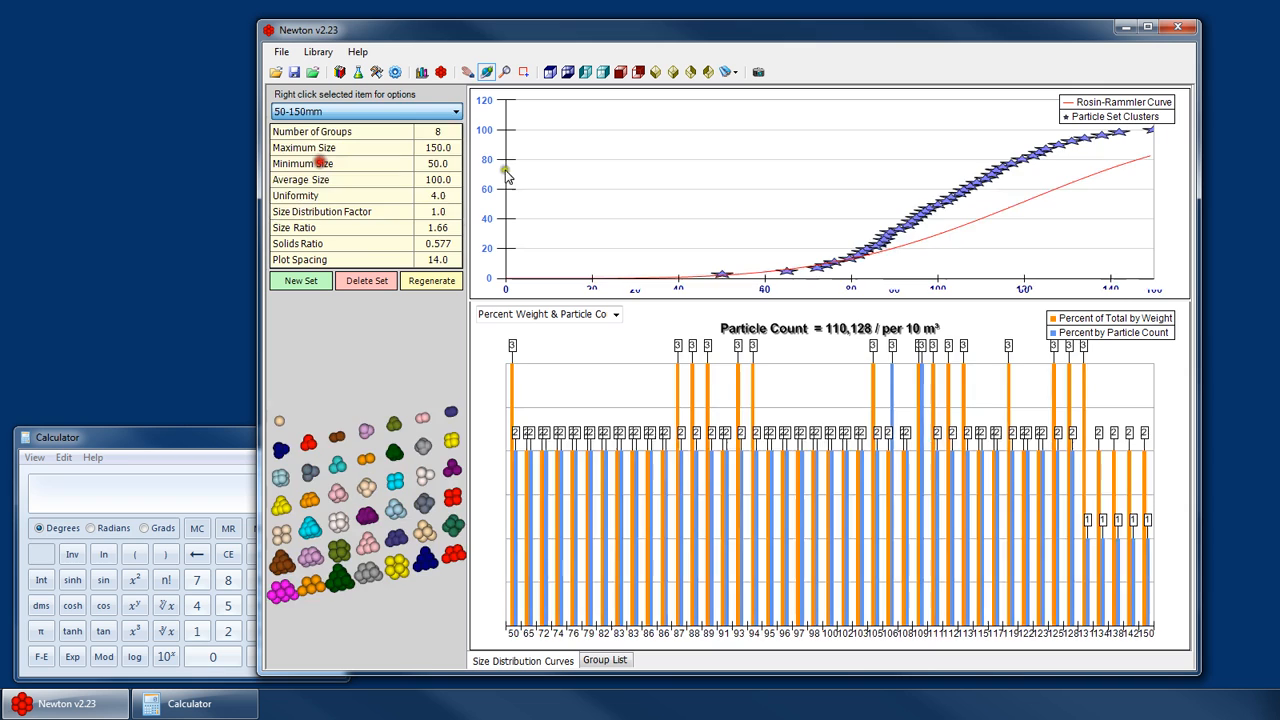
pyautogui.click(386, 112)
pyautogui.click(334, 184)
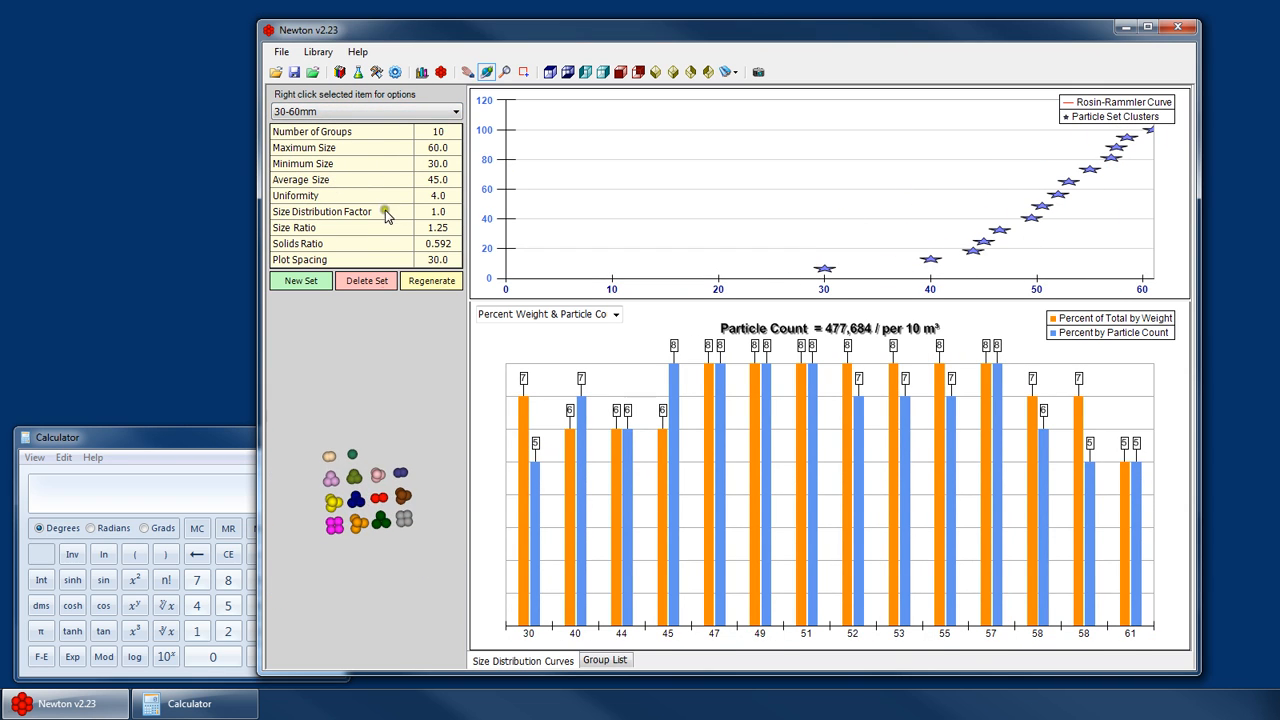
pyautogui.click(330, 111)
pyautogui.click(295, 196)
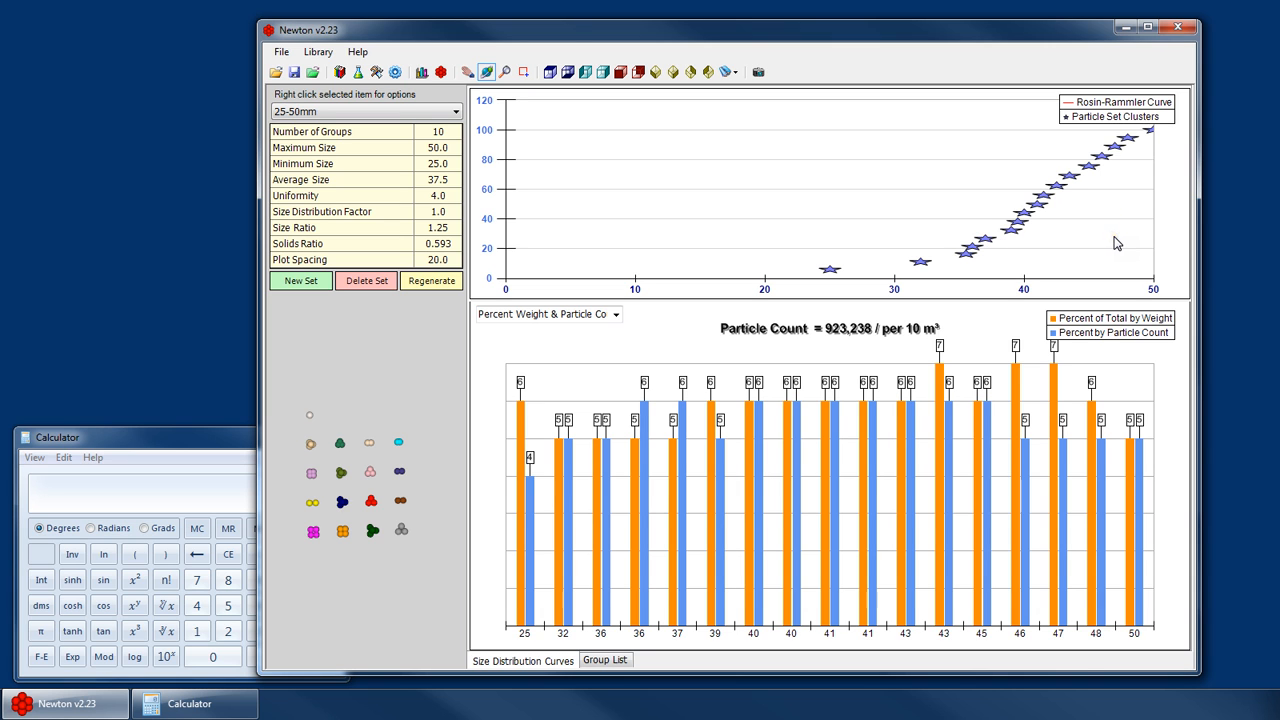
pyautogui.click(312, 111)
pyautogui.click(313, 156)
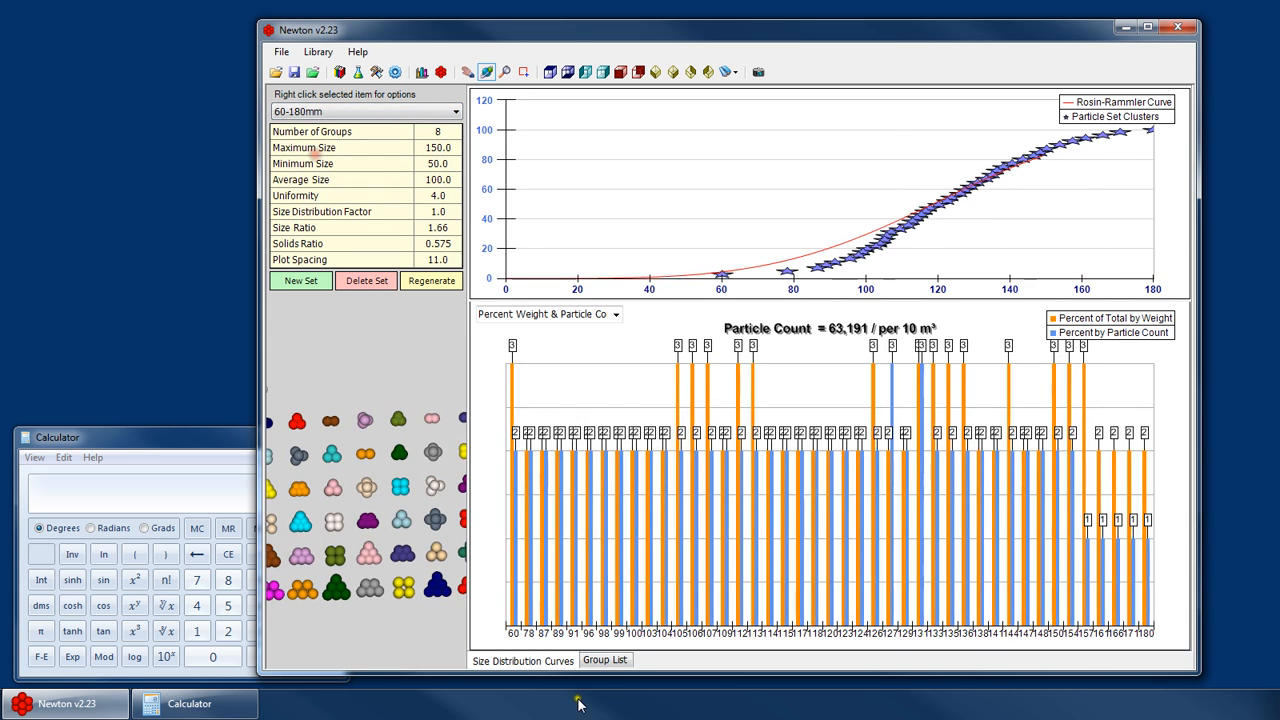
pyautogui.click(608, 660)
pyautogui.click(369, 112)
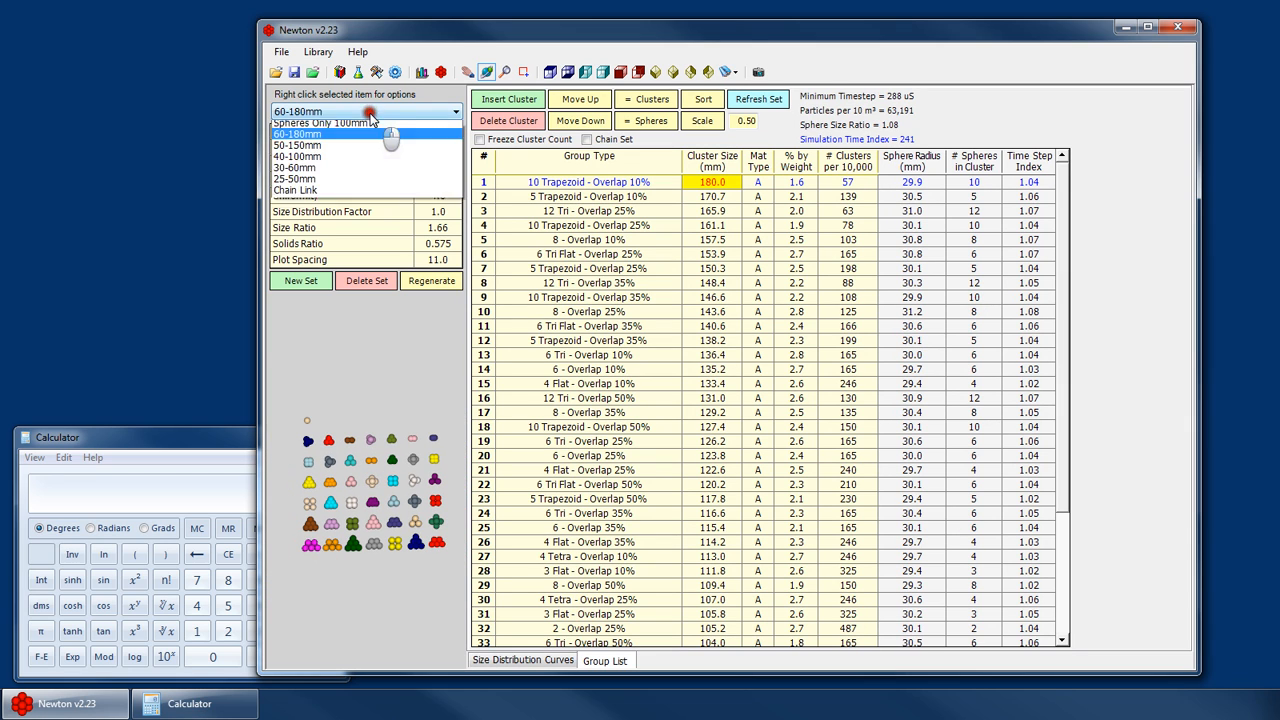
pyautogui.click(304, 218)
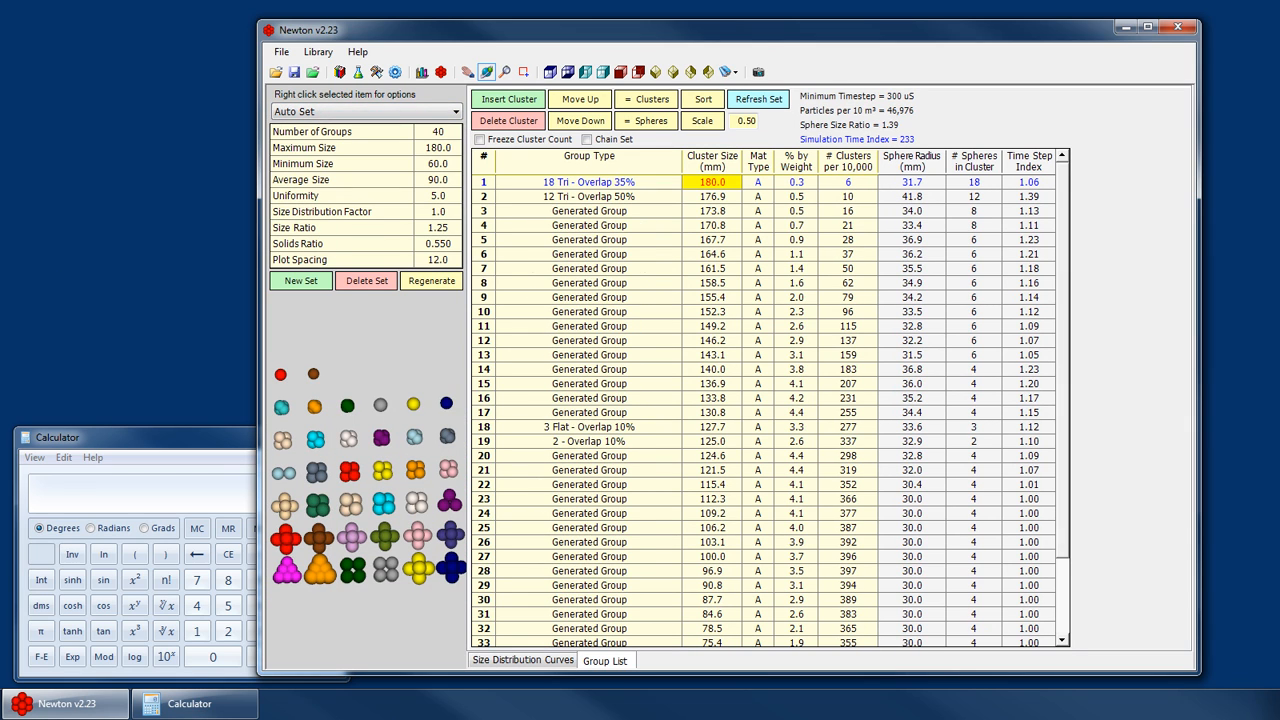
# - Rotate the cluster preview and review the set's parameters against the distribution curves
pyautogui.scroll(-2, 383, 404)
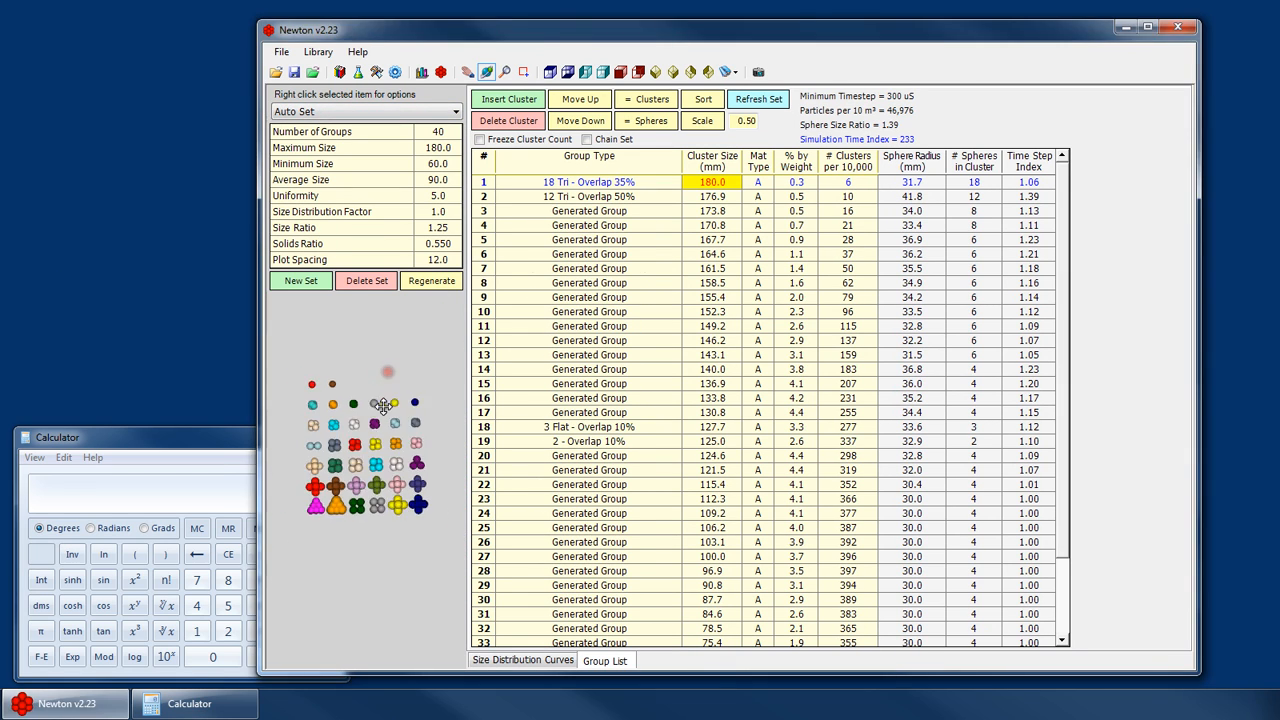
pyautogui.moveTo(362, 430); pyautogui.dragTo(390, 464)
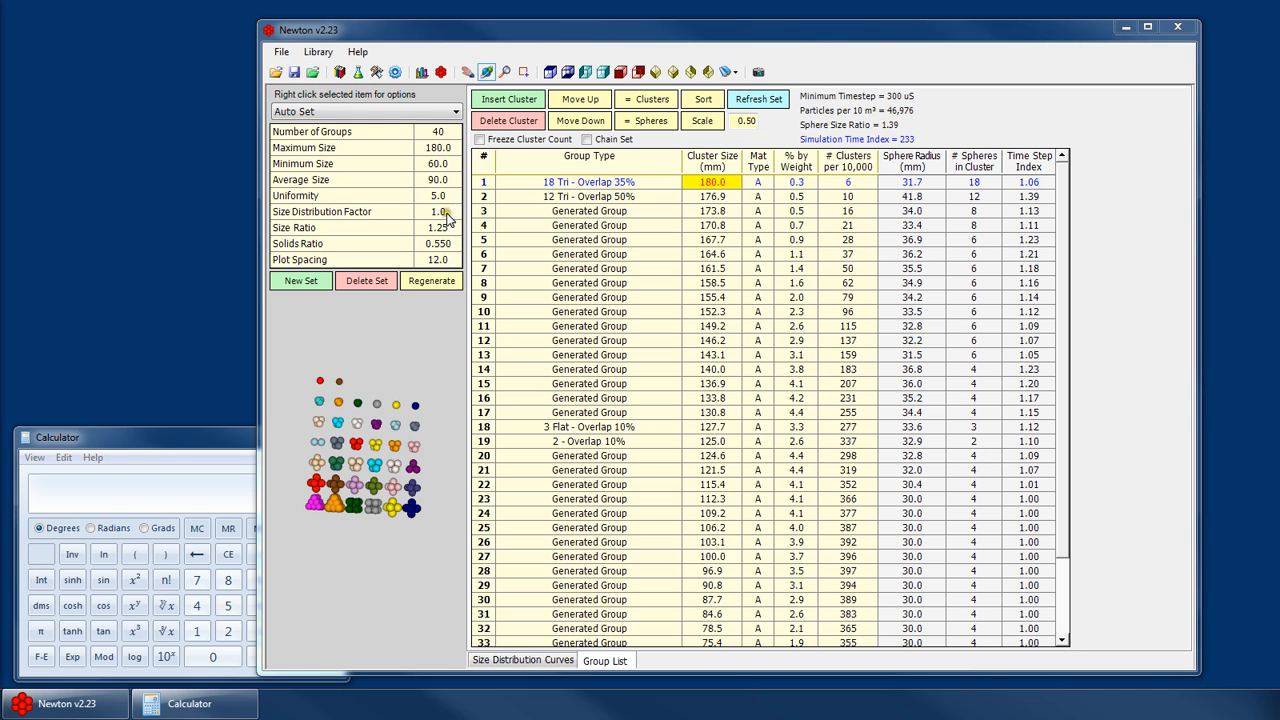
pyautogui.click(515, 658)
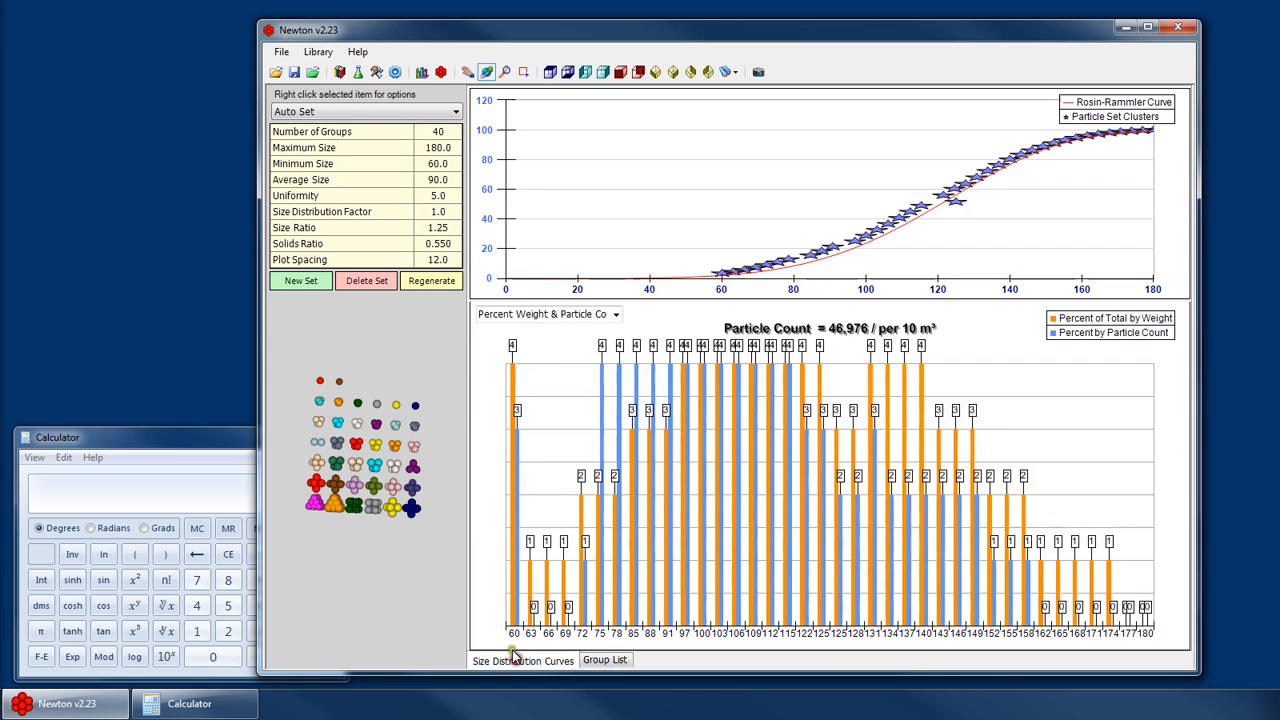
pyautogui.click(445, 195)
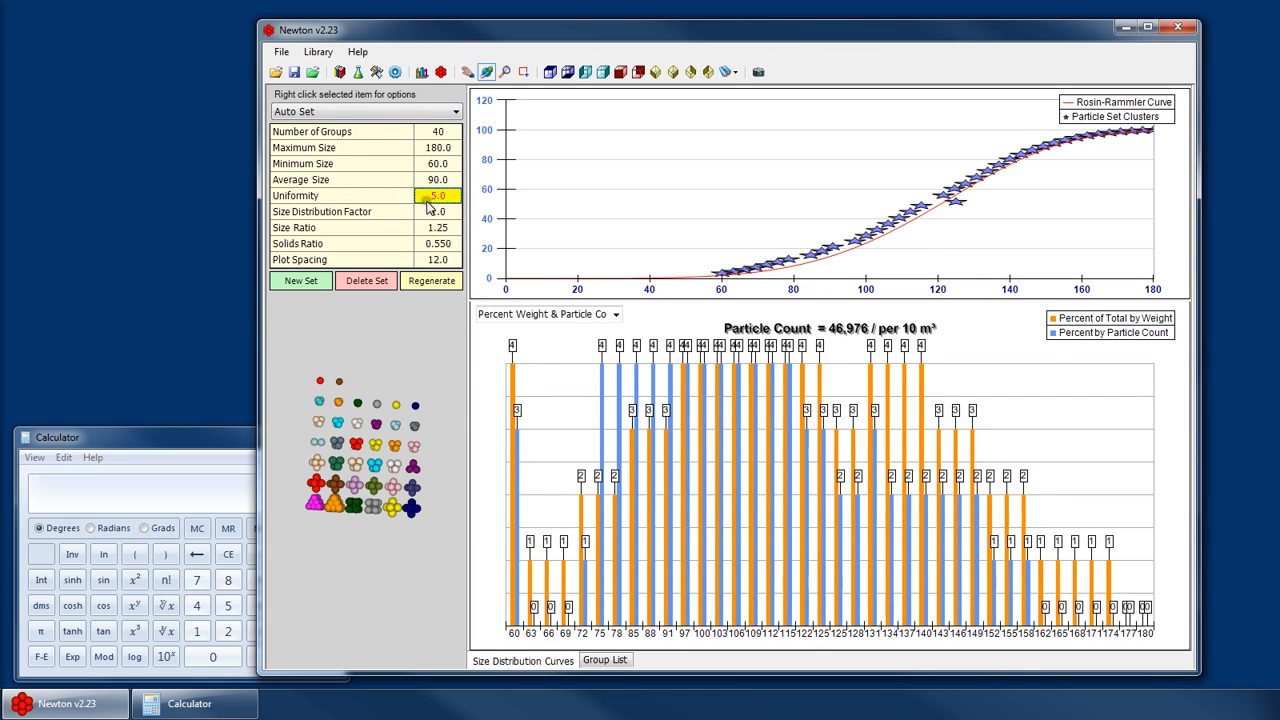
pyautogui.click(441, 212)
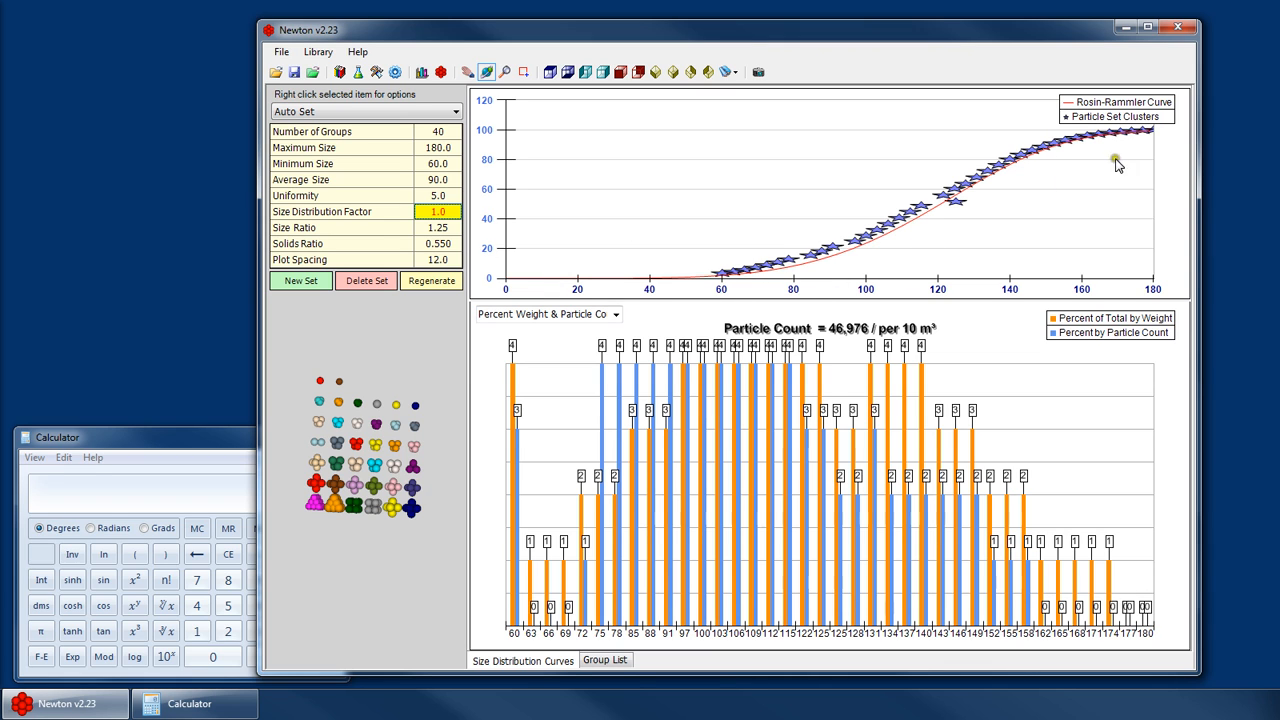
pyautogui.click(430, 229)
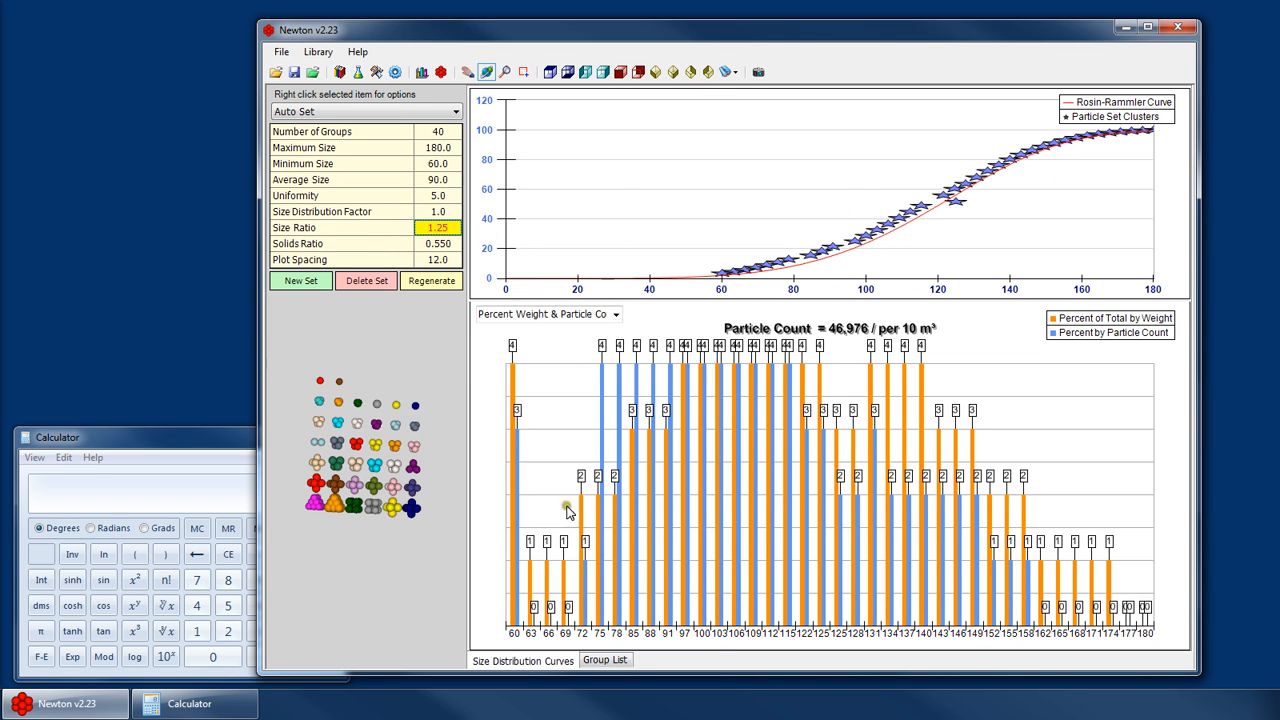
pyautogui.click(603, 660)
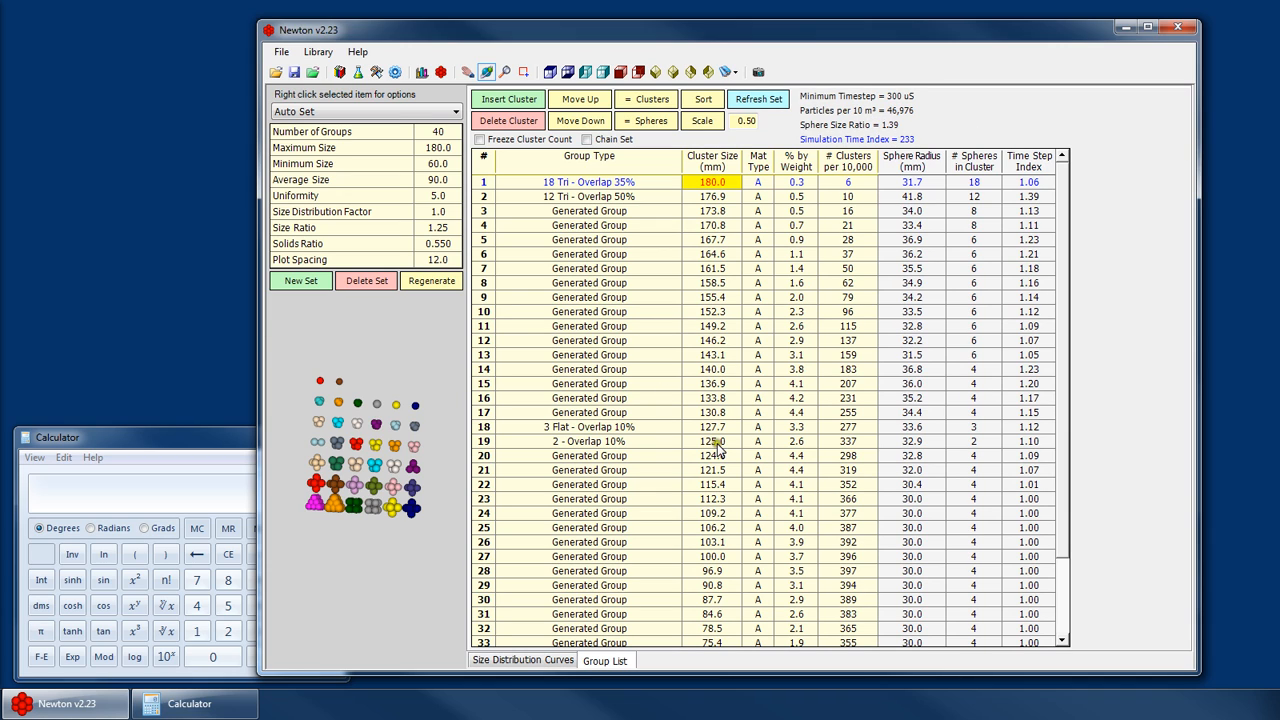
# - Set the size ratio to 4 and regenerate the set's groups
pyautogui.click(439, 229)
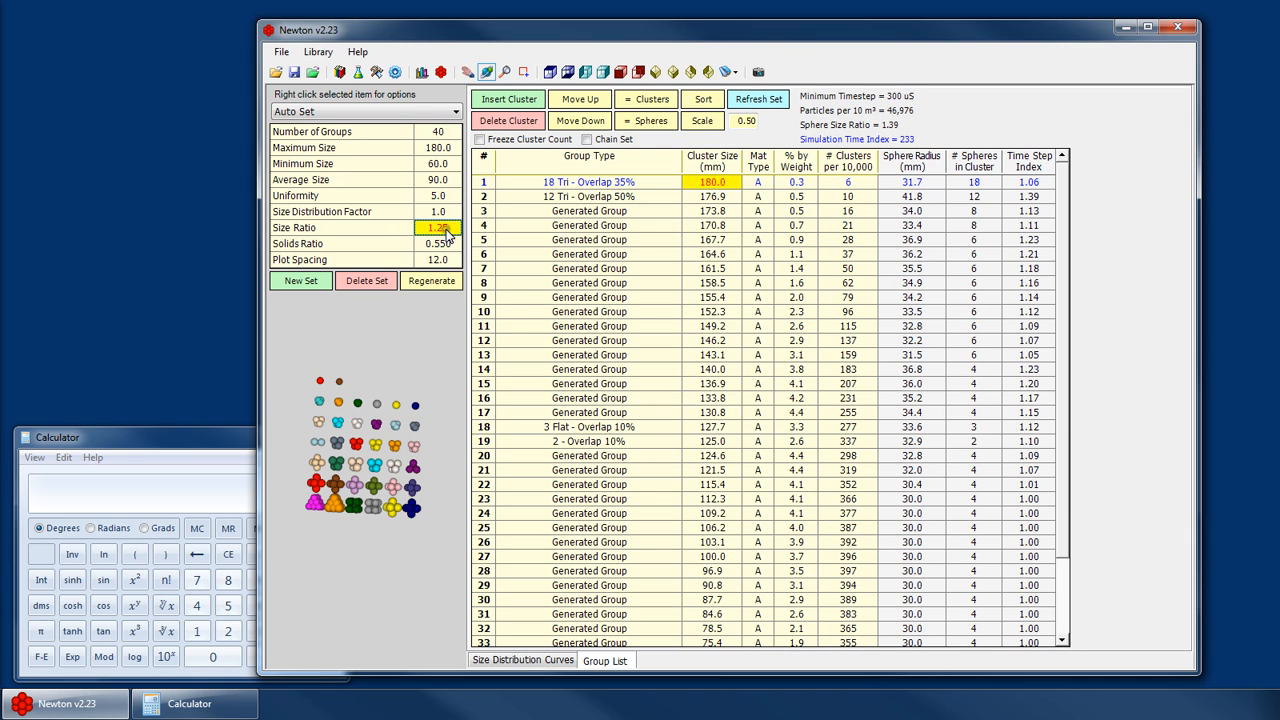
pyautogui.click(443, 165)
pyautogui.click(440, 148)
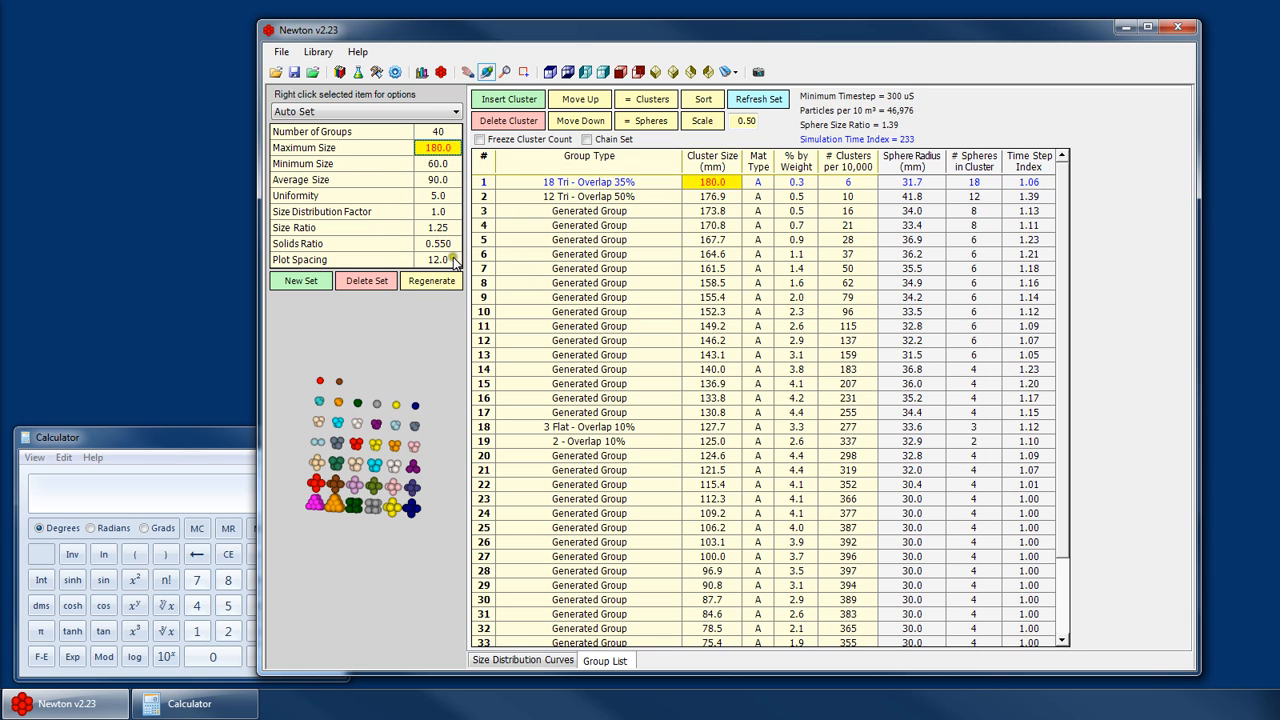
pyautogui.click(437, 248)
pyautogui.click(437, 248)
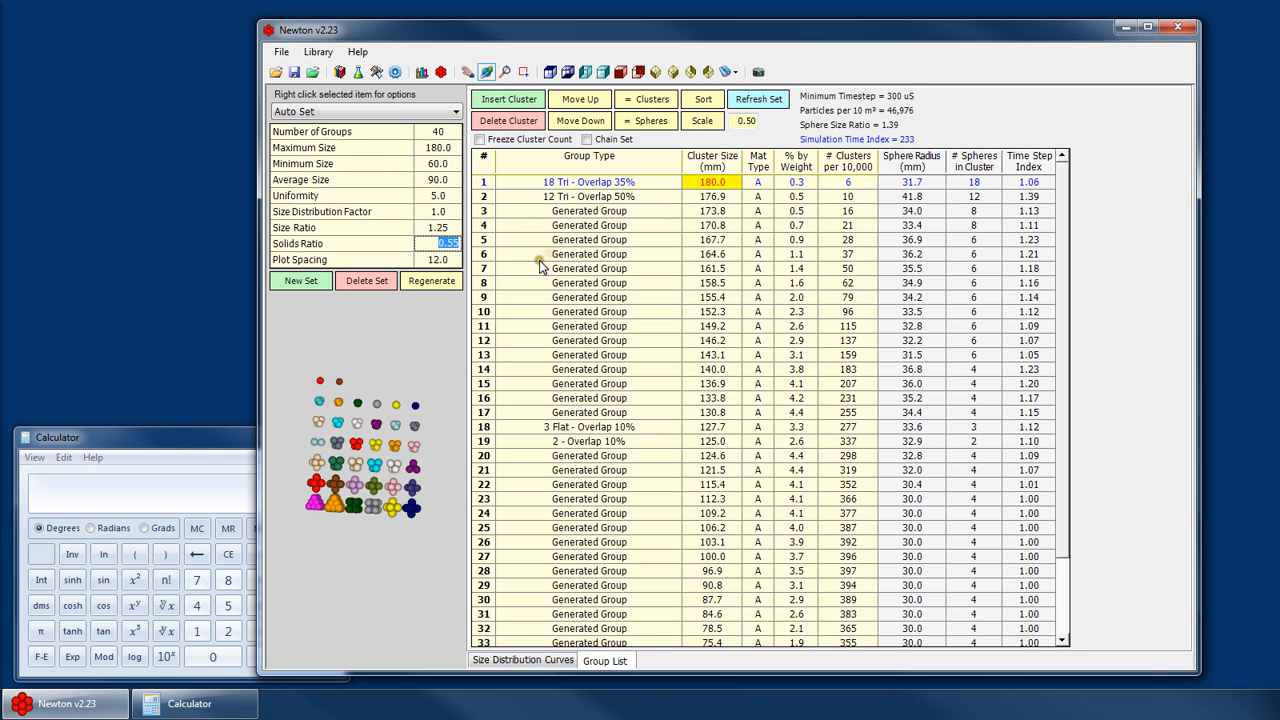
pyautogui.doubleClick(441, 231)
pyautogui.write('4')
pyautogui.press('Return')
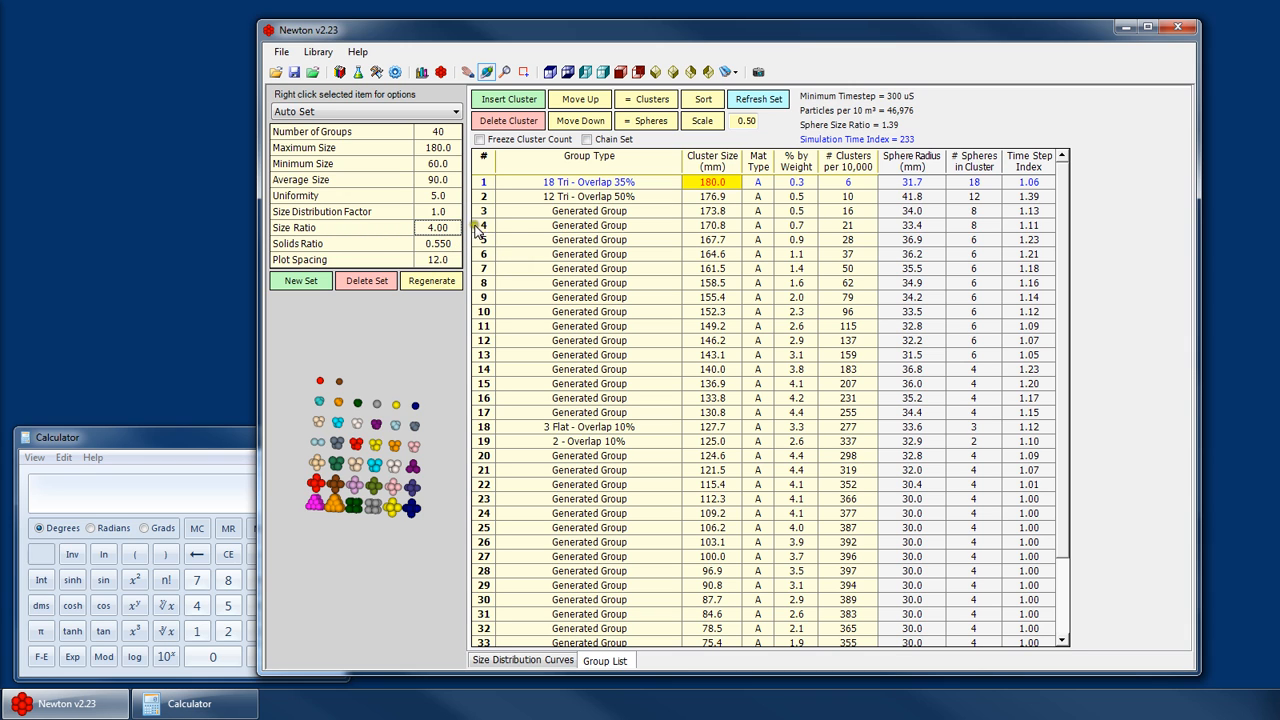
pyautogui.click(445, 282)
pyautogui.press('Return')
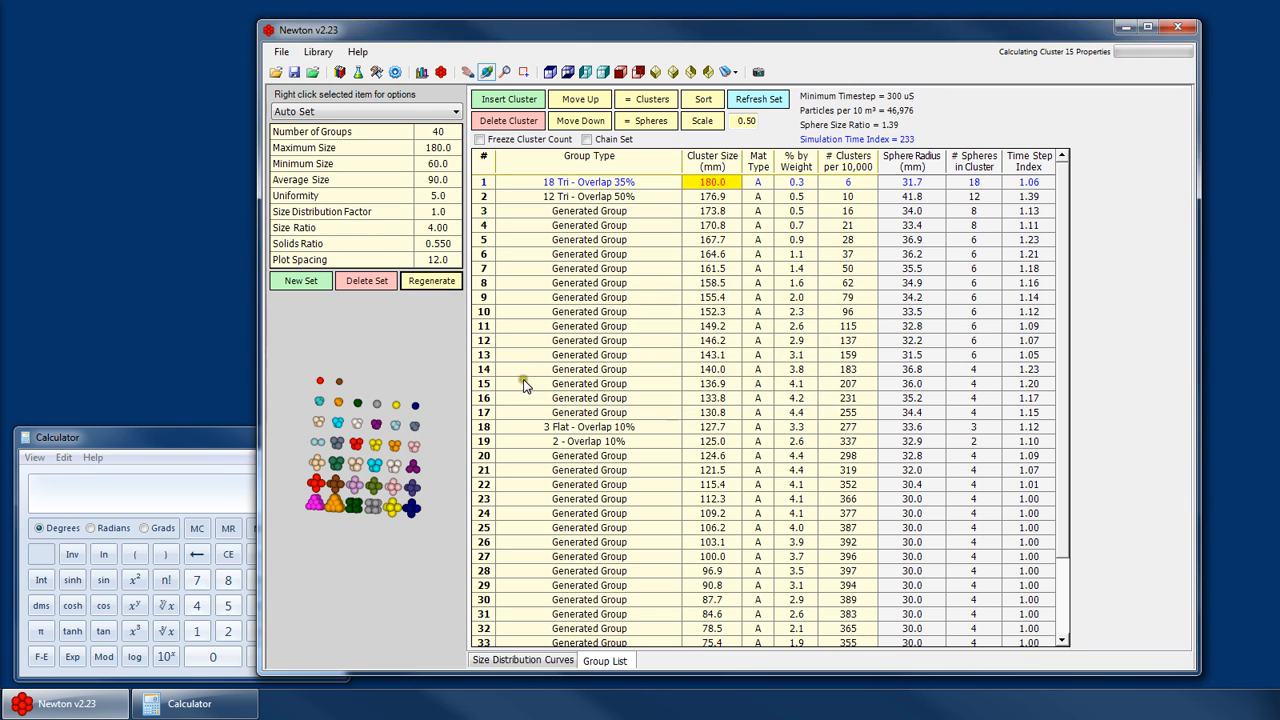
pyautogui.press('Return')
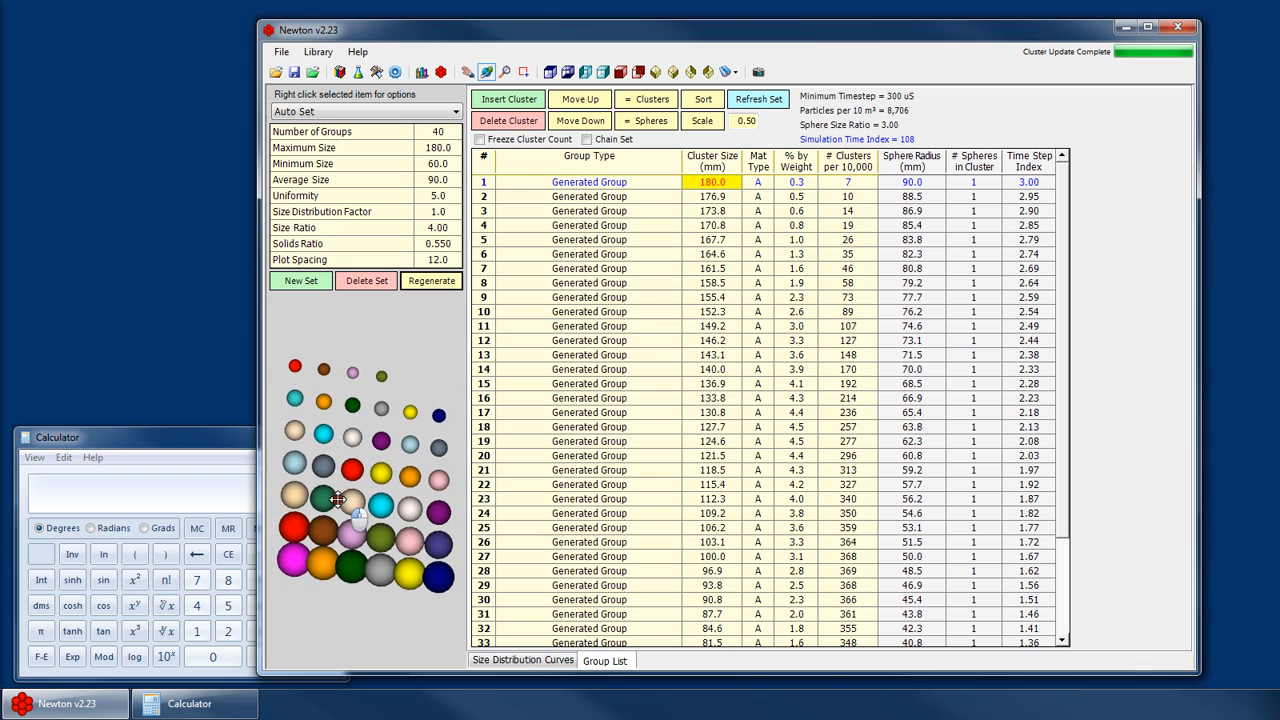
# - Scroll through the regenerated group list and select the first and last groups to review their sizes
pyautogui.scroll(-2, 320, 511)
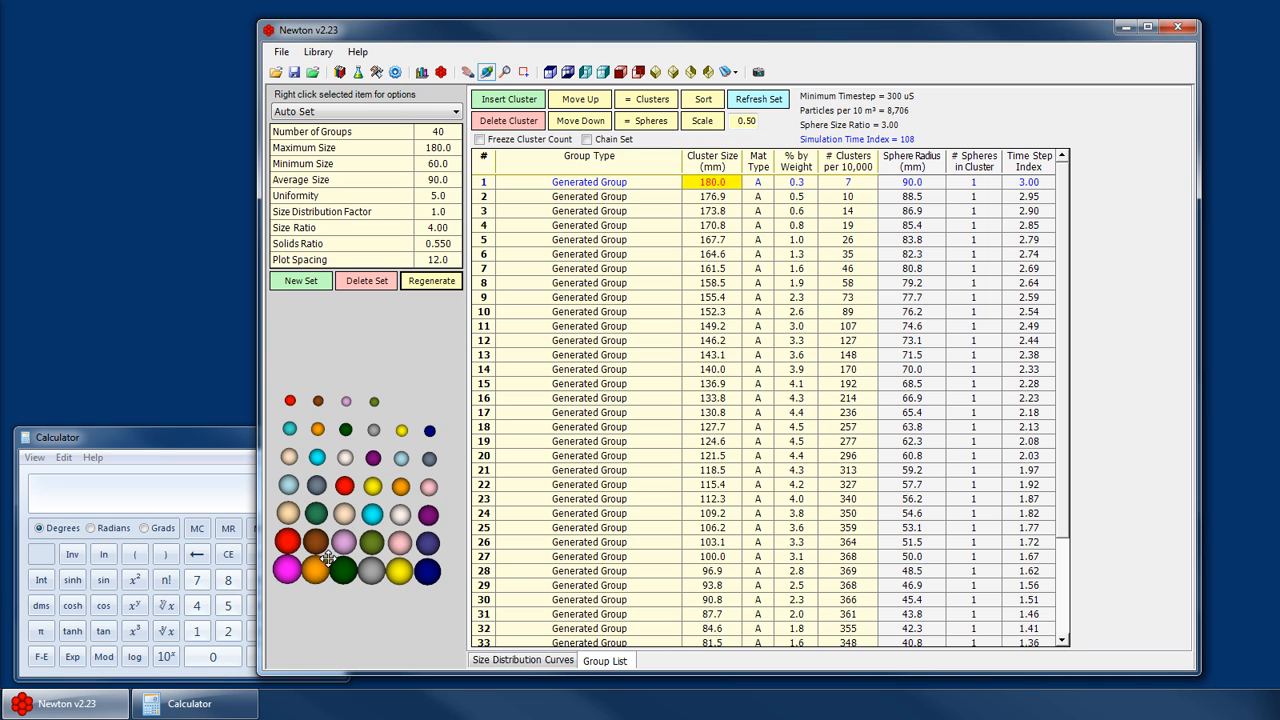
pyautogui.scroll(-5, 408, 472)
pyautogui.scroll(4, 361, 510)
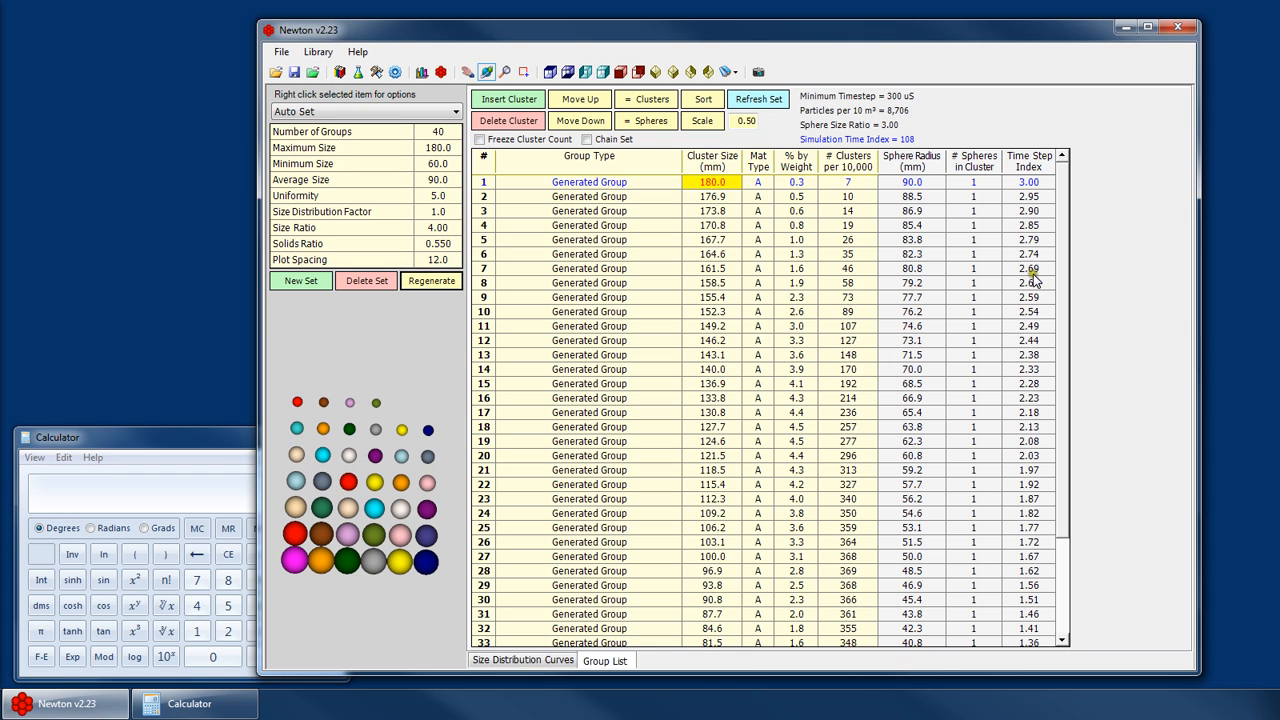
pyautogui.moveTo(1060, 240); pyautogui.dragTo(1074, 377)
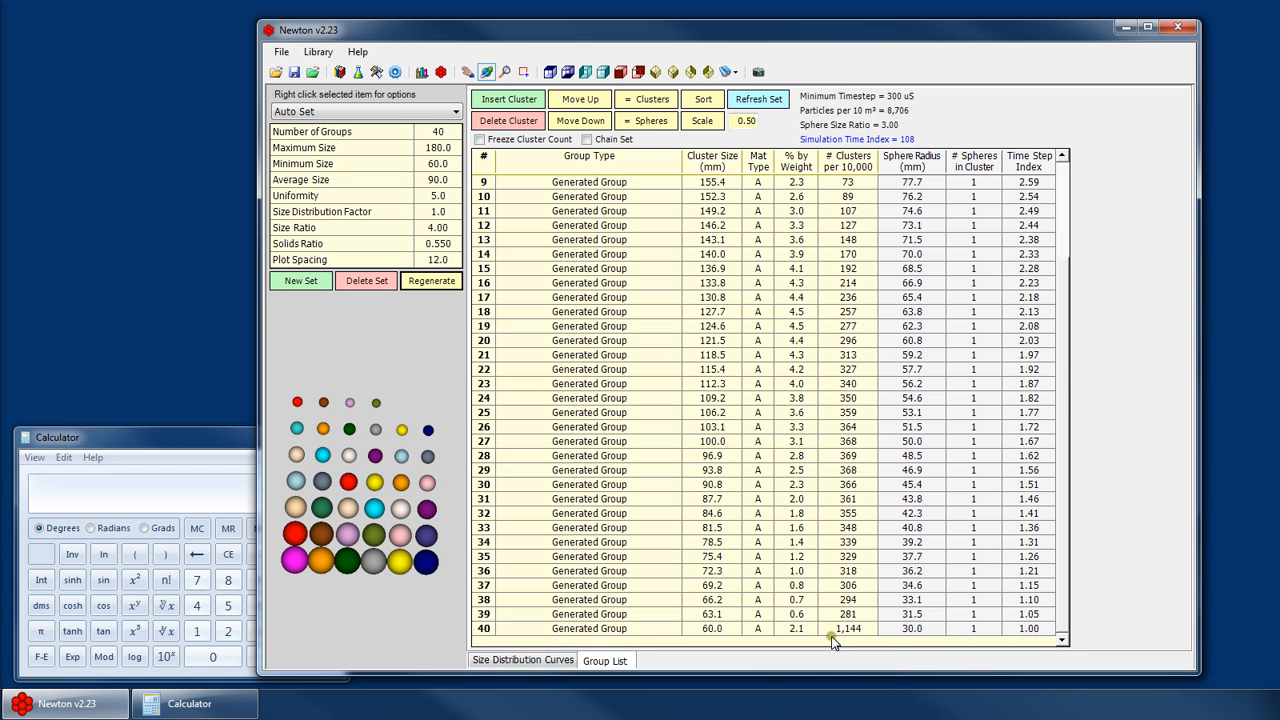
pyautogui.click(720, 623)
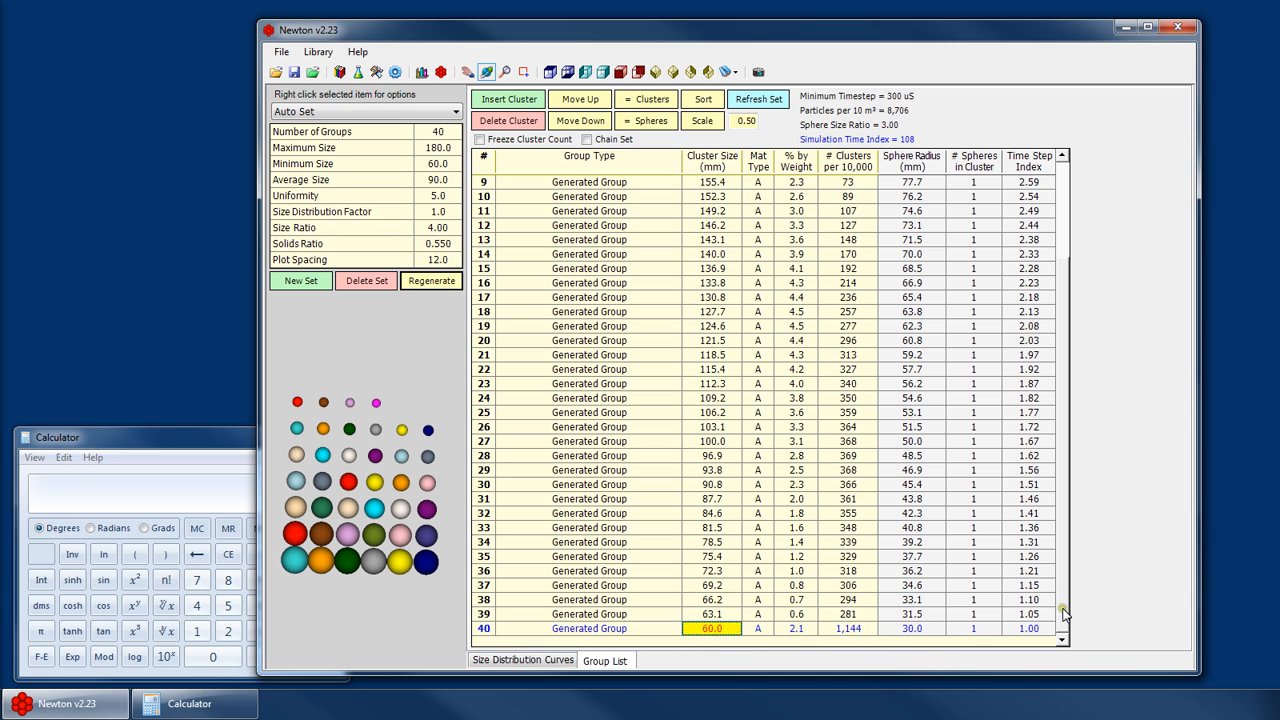
pyautogui.moveTo(1063, 614); pyautogui.dragTo(1064, 525)
pyautogui.click(715, 182)
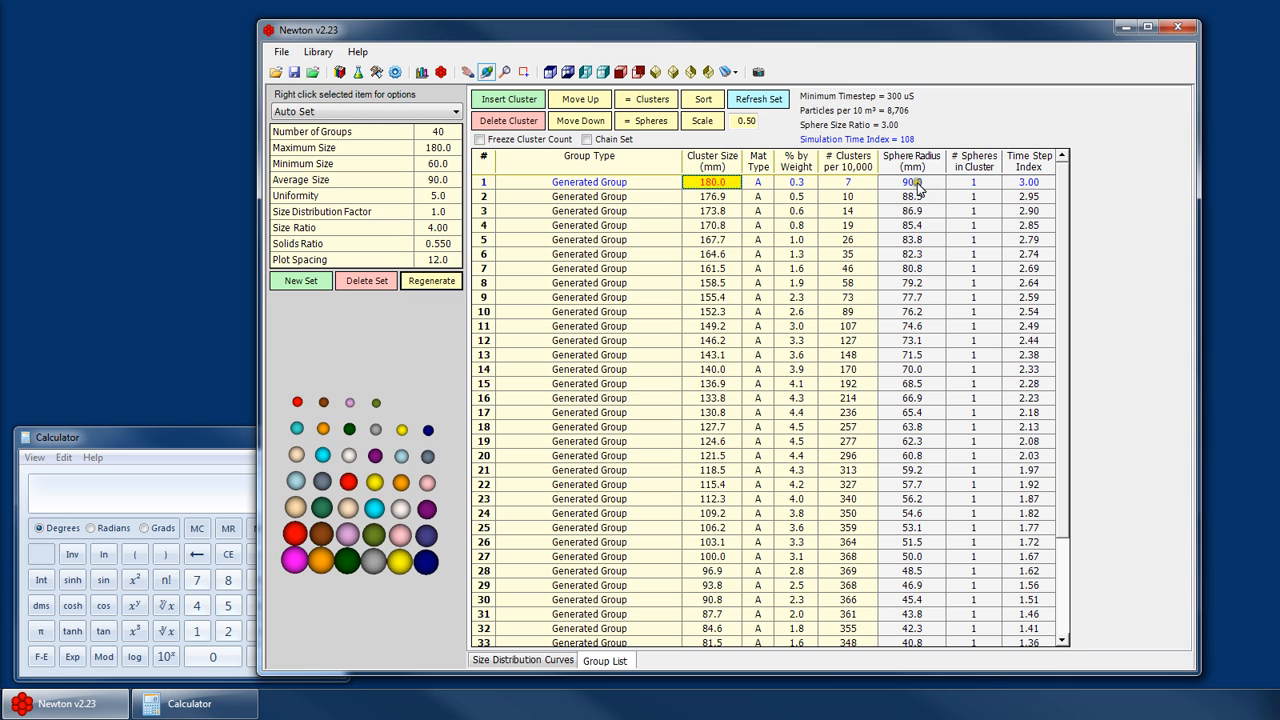
pyautogui.moveTo(1061, 205); pyautogui.dragTo(1084, 418)
pyautogui.moveTo(1063, 537); pyautogui.dragTo(1048, 313)
# - Set the size ratio to 2 and regenerate the set's groups
pyautogui.click(443, 229)
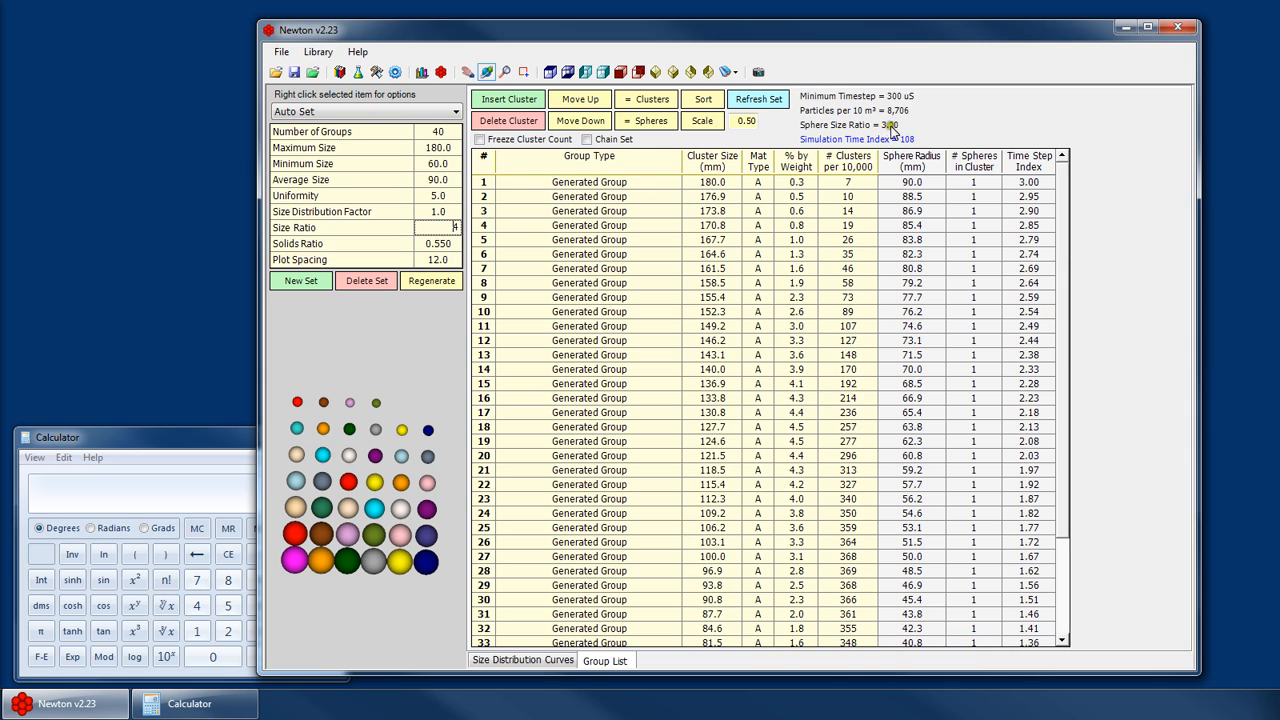
pyautogui.click(445, 229)
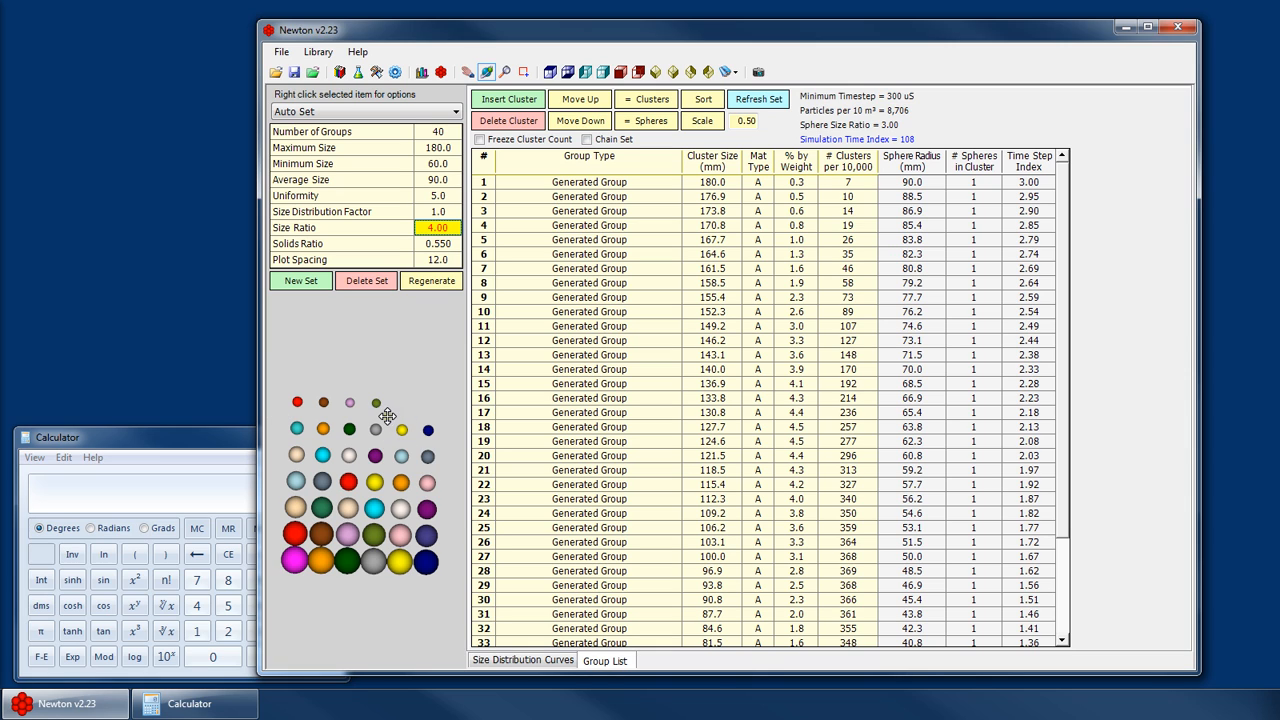
pyautogui.moveTo(400, 394); pyautogui.dragTo(443, 310)
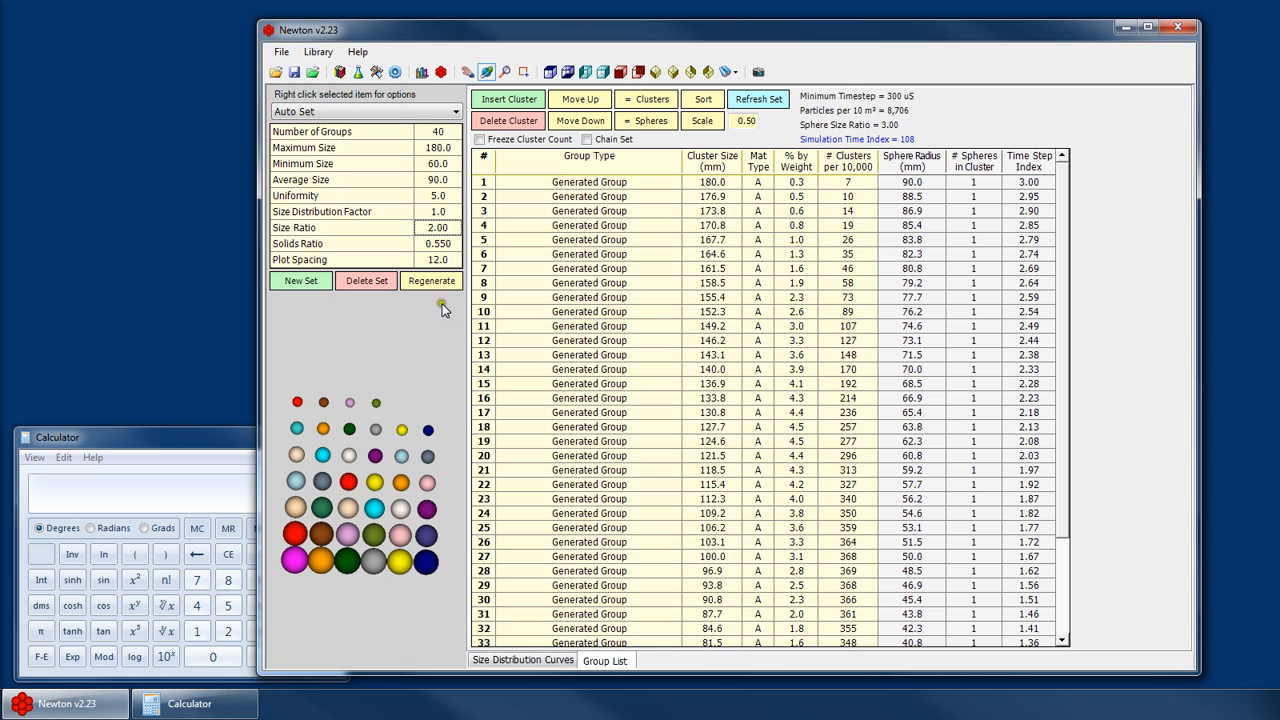
pyautogui.click(435, 283)
pyautogui.press('Return')
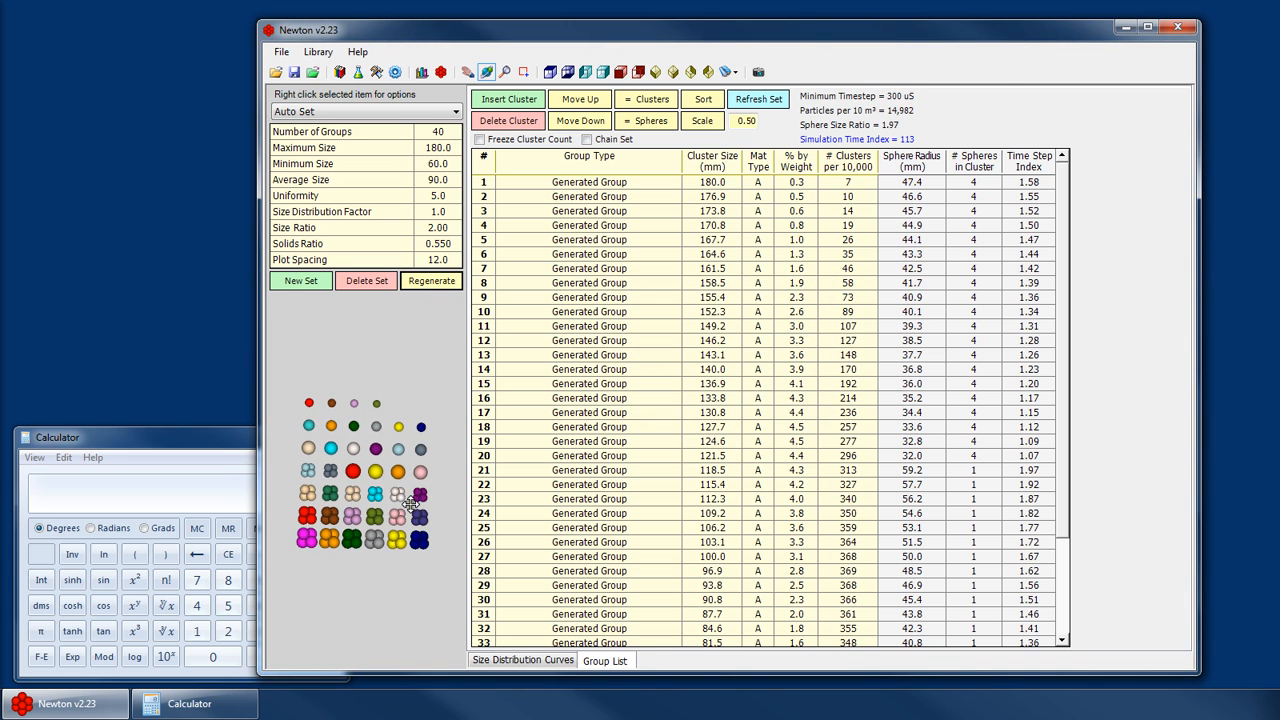
# - Set the size ratio to 1 and regenerate the set's groups
pyautogui.scroll(-3, 1078, 390)
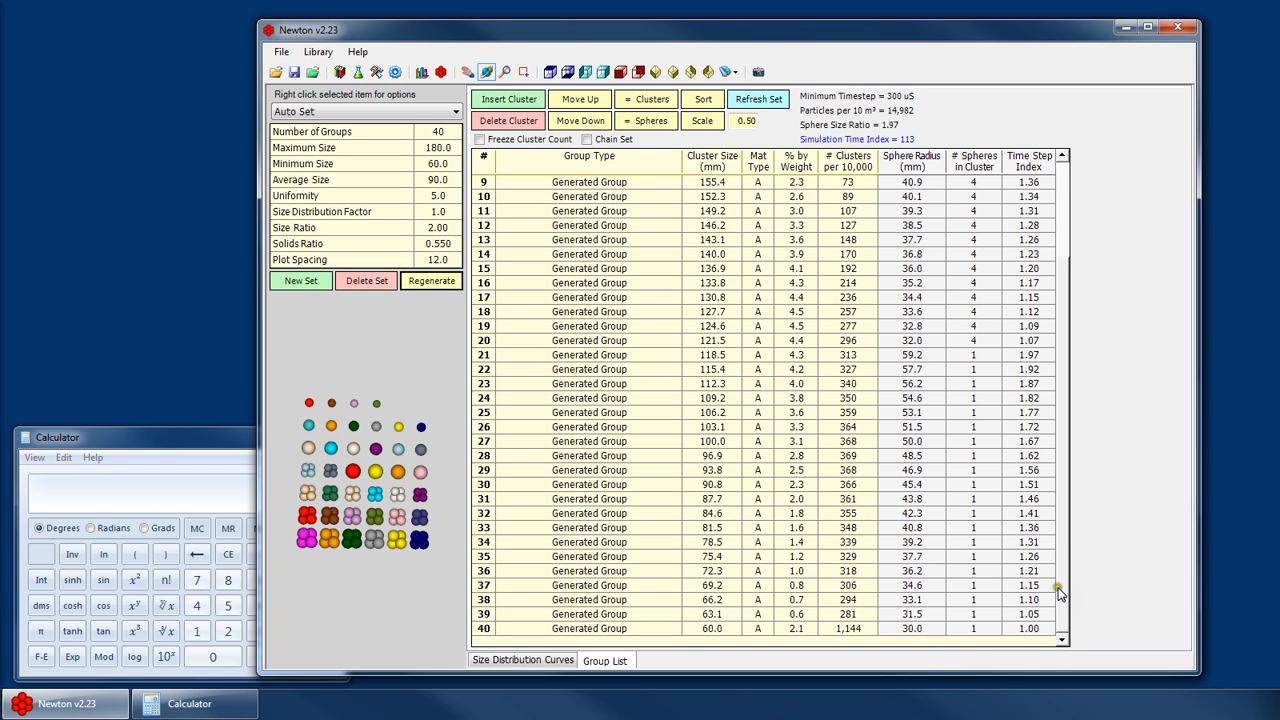
pyautogui.scroll(3, 1062, 590)
pyautogui.scroll(-3, 910, 190)
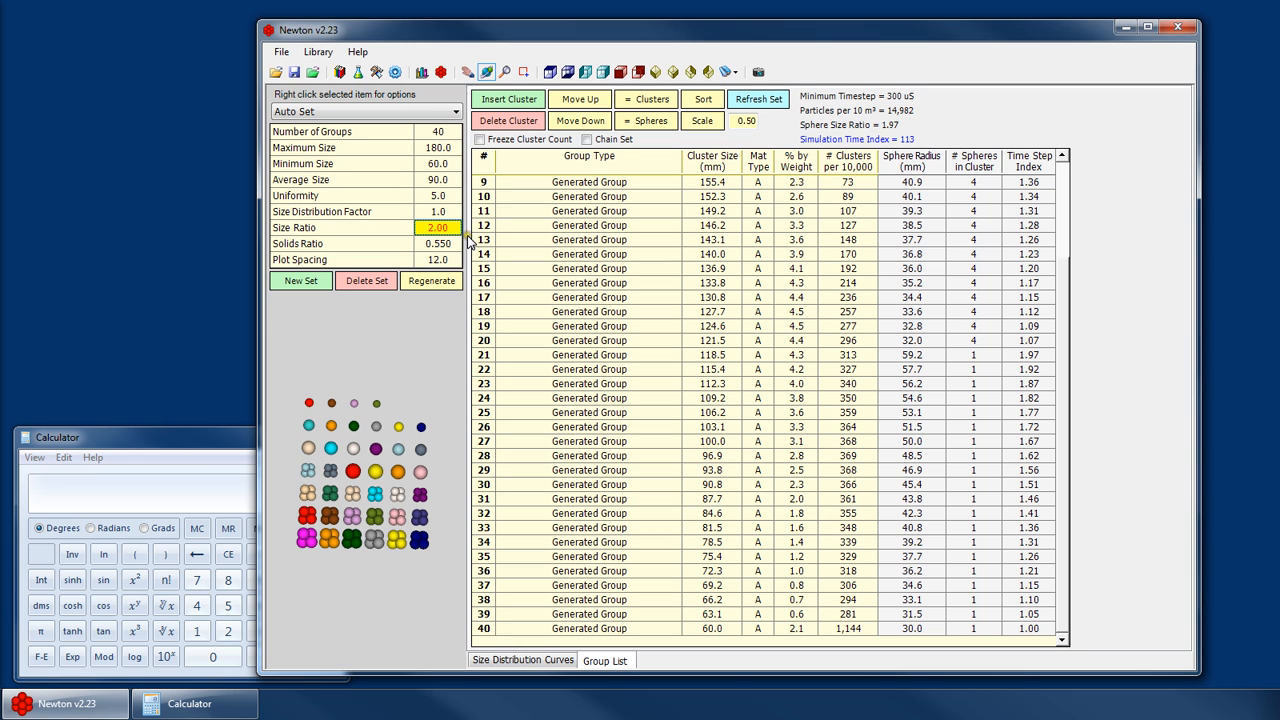
pyautogui.click(428, 281)
pyautogui.press('Return')
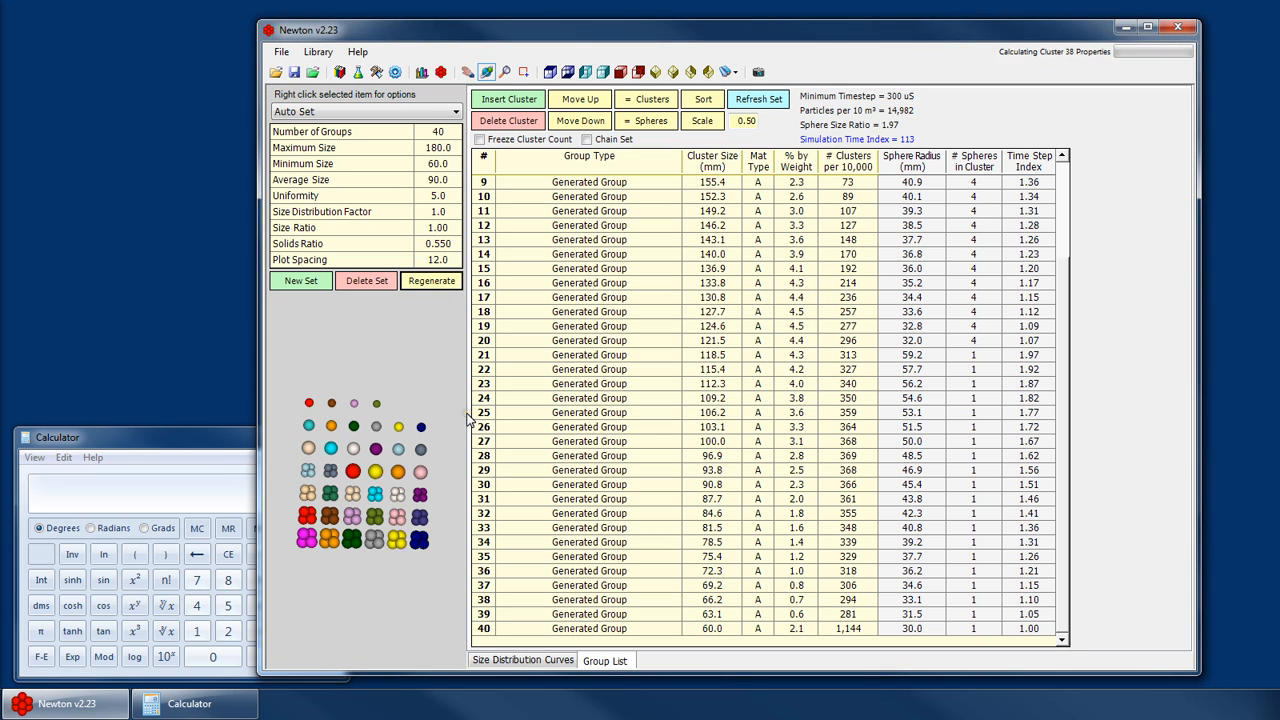
pyautogui.press('Return')
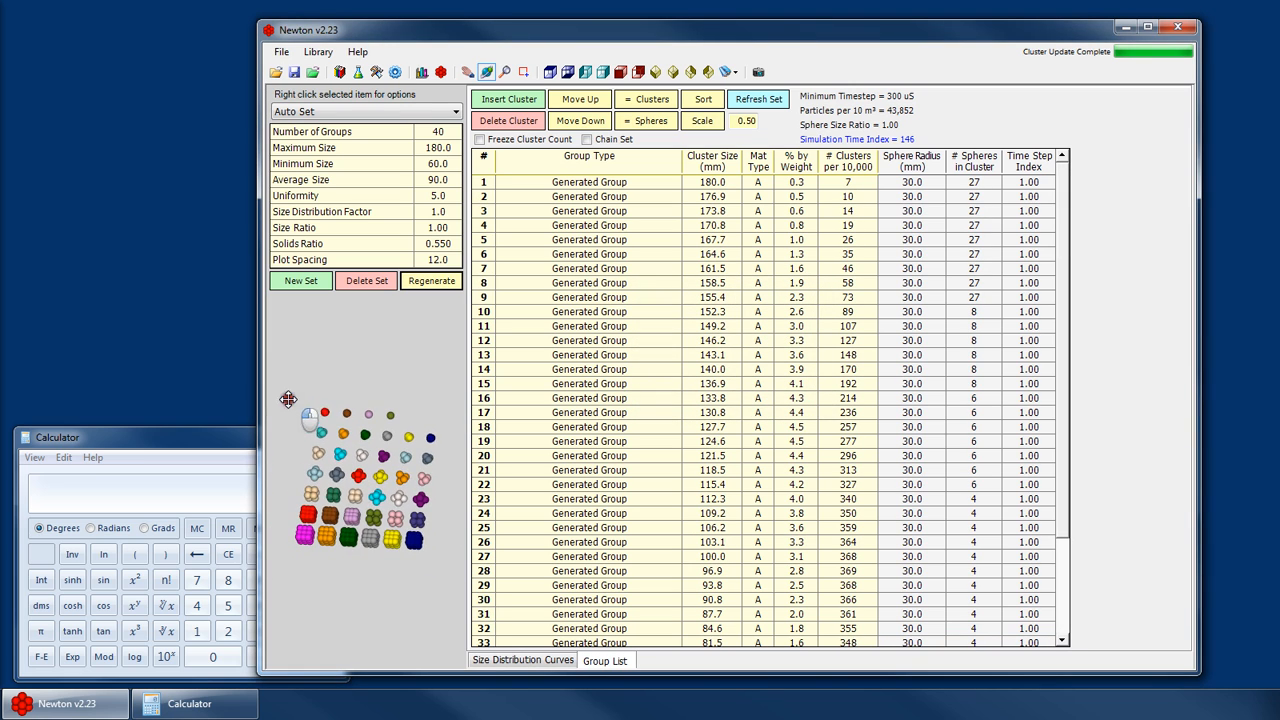
# - Rotate and zoom the cluster preview and scroll the group list to review spheres per cluster
pyautogui.moveTo(288, 400); pyautogui.dragTo(302, 456)
pyautogui.scroll(5, 370, 538)
pyautogui.scroll(-5, 352, 536)
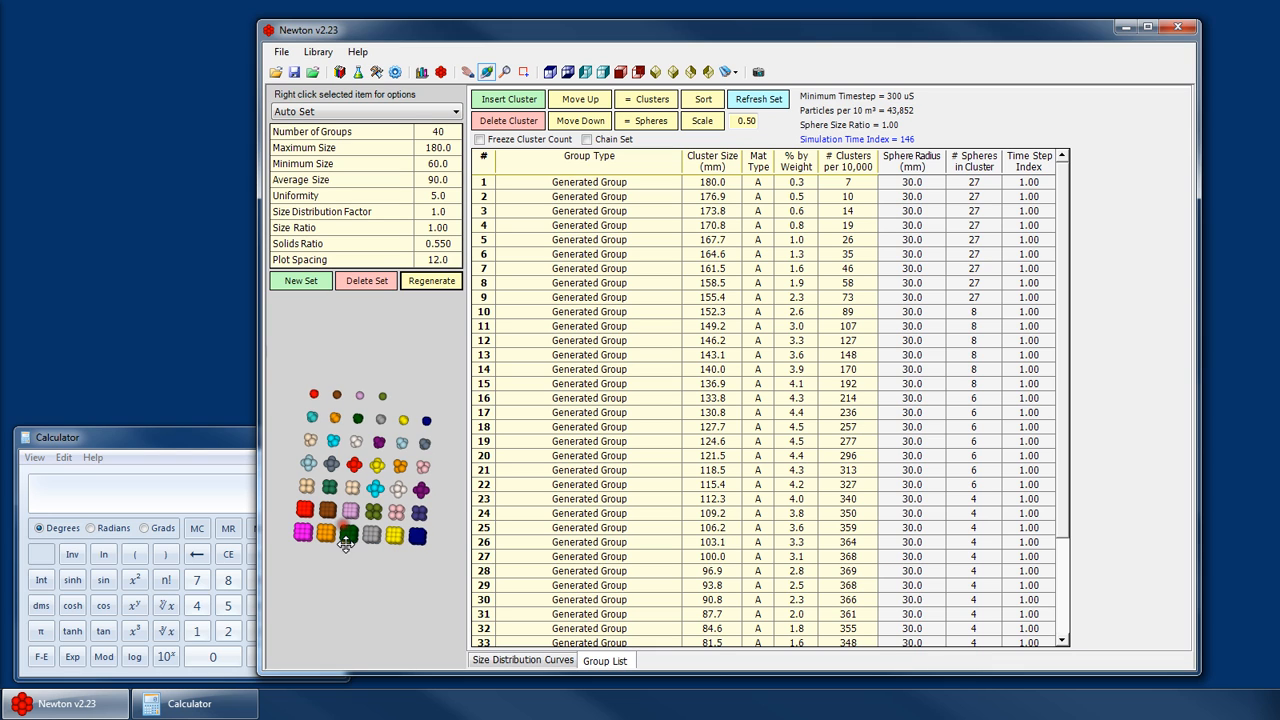
pyautogui.scroll(4, 350, 538)
pyautogui.moveTo(350, 538); pyautogui.dragTo(373, 521)
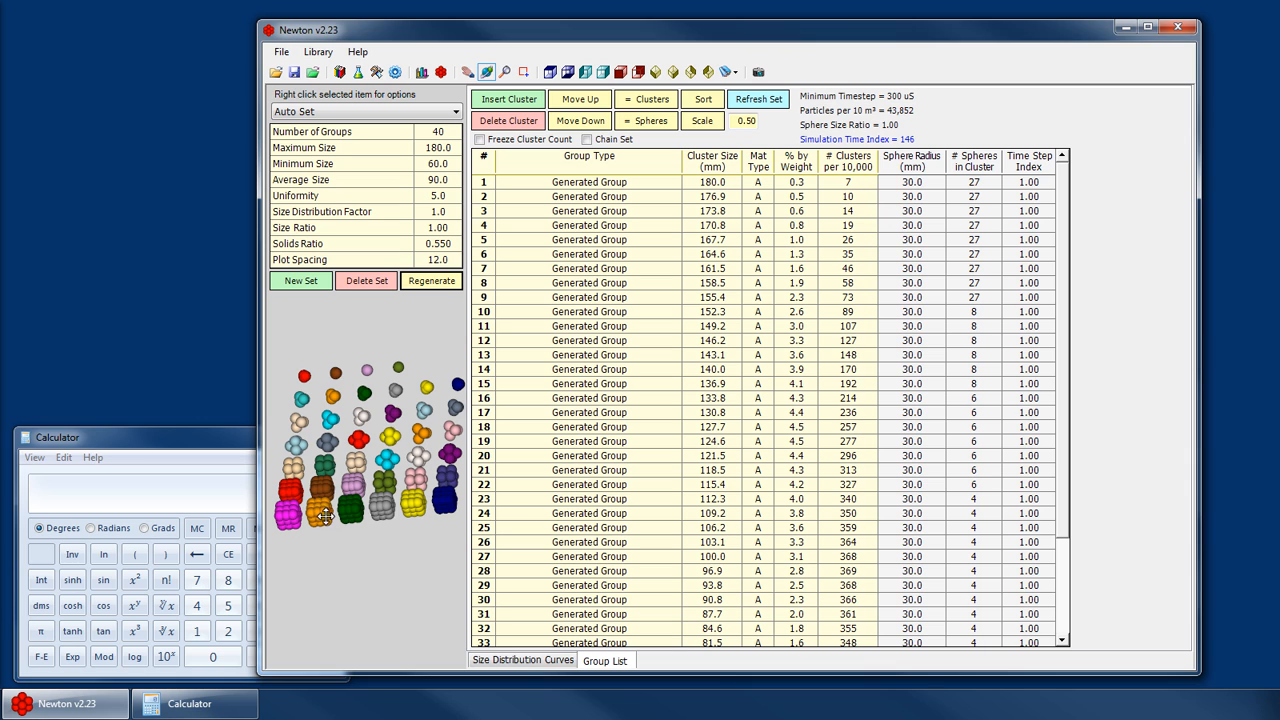
pyautogui.moveTo(325, 516); pyautogui.dragTo(381, 460)
pyautogui.scroll(-4, 381, 461)
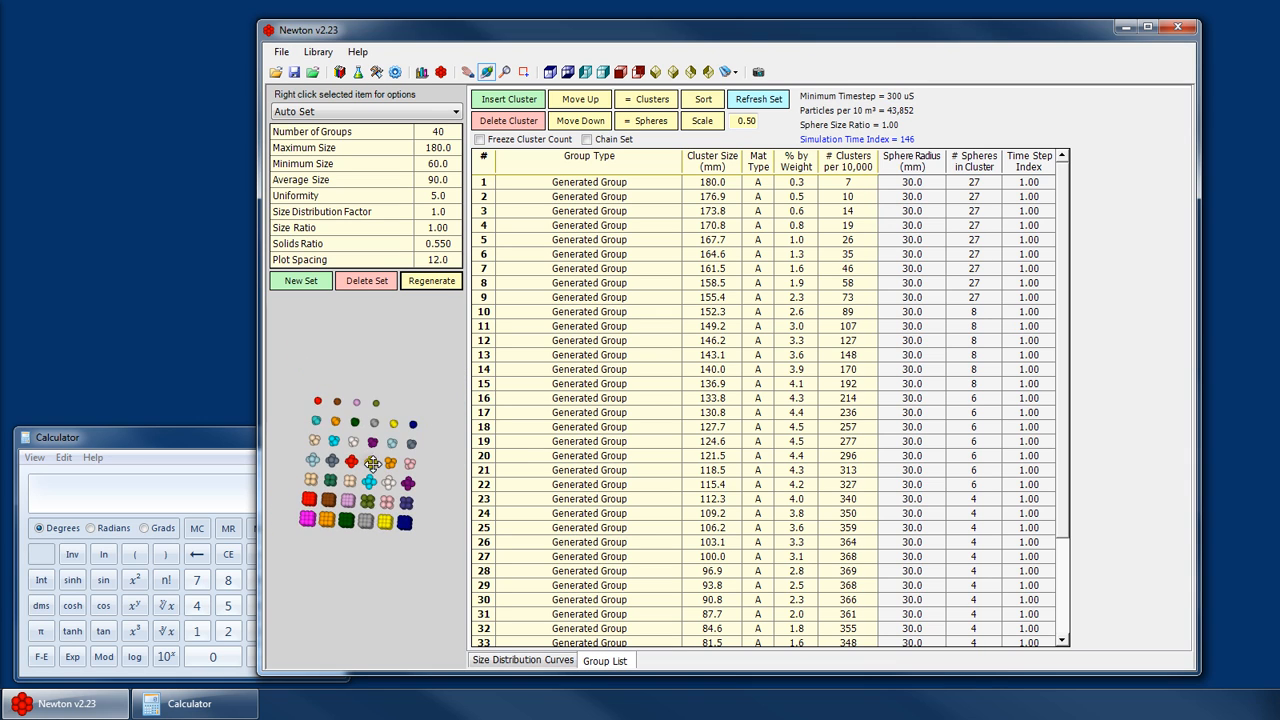
pyautogui.click(426, 232)
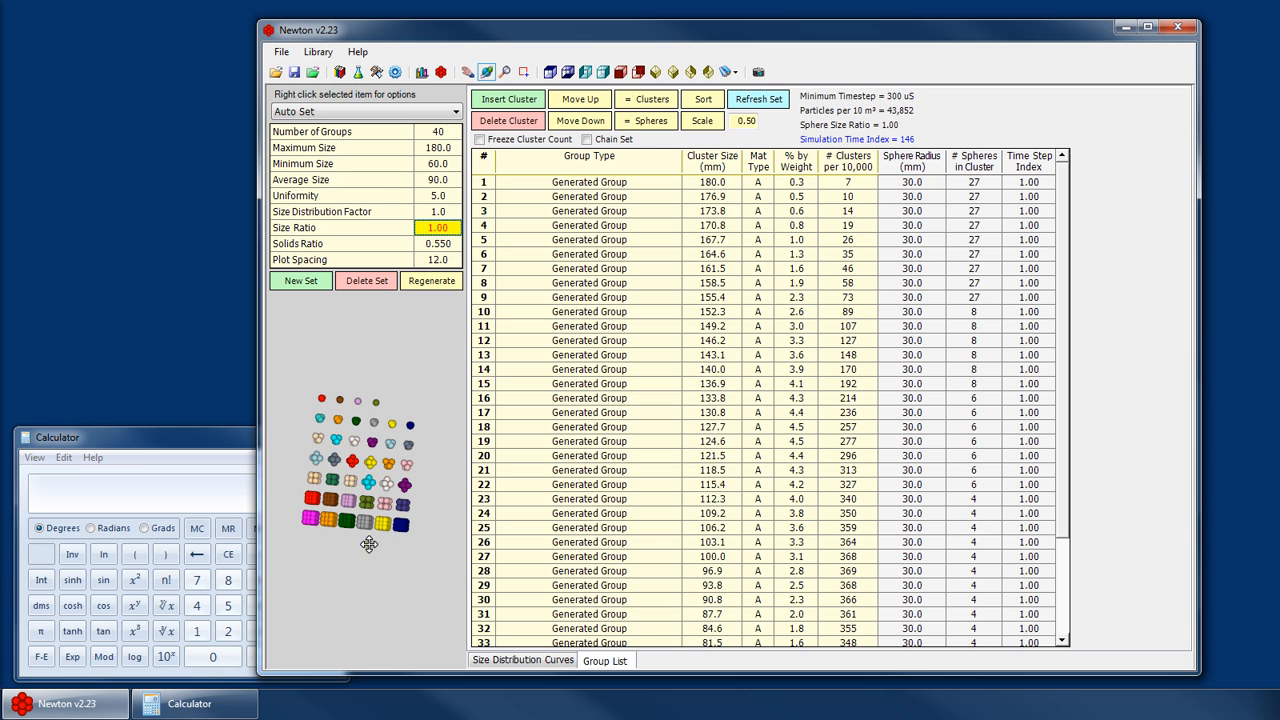
pyautogui.moveTo(1064, 313); pyautogui.dragTo(1064, 485)
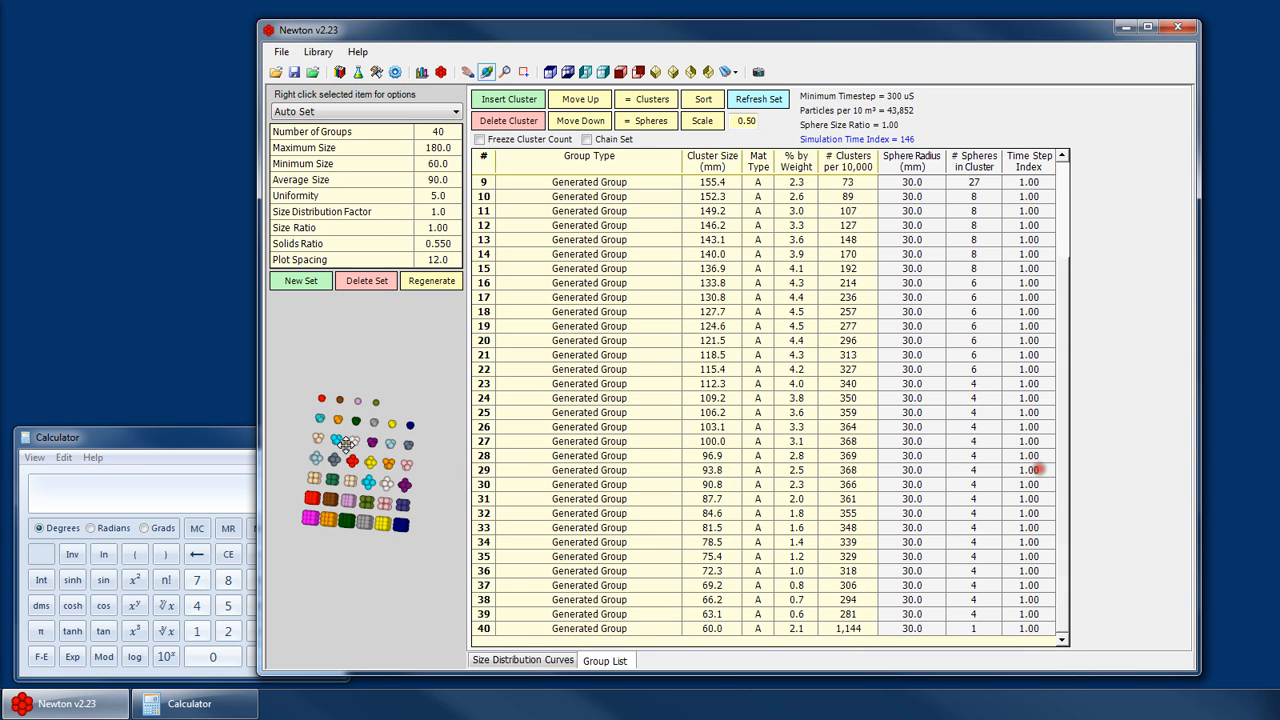
pyautogui.moveTo(347, 447); pyautogui.dragTo(400, 408)
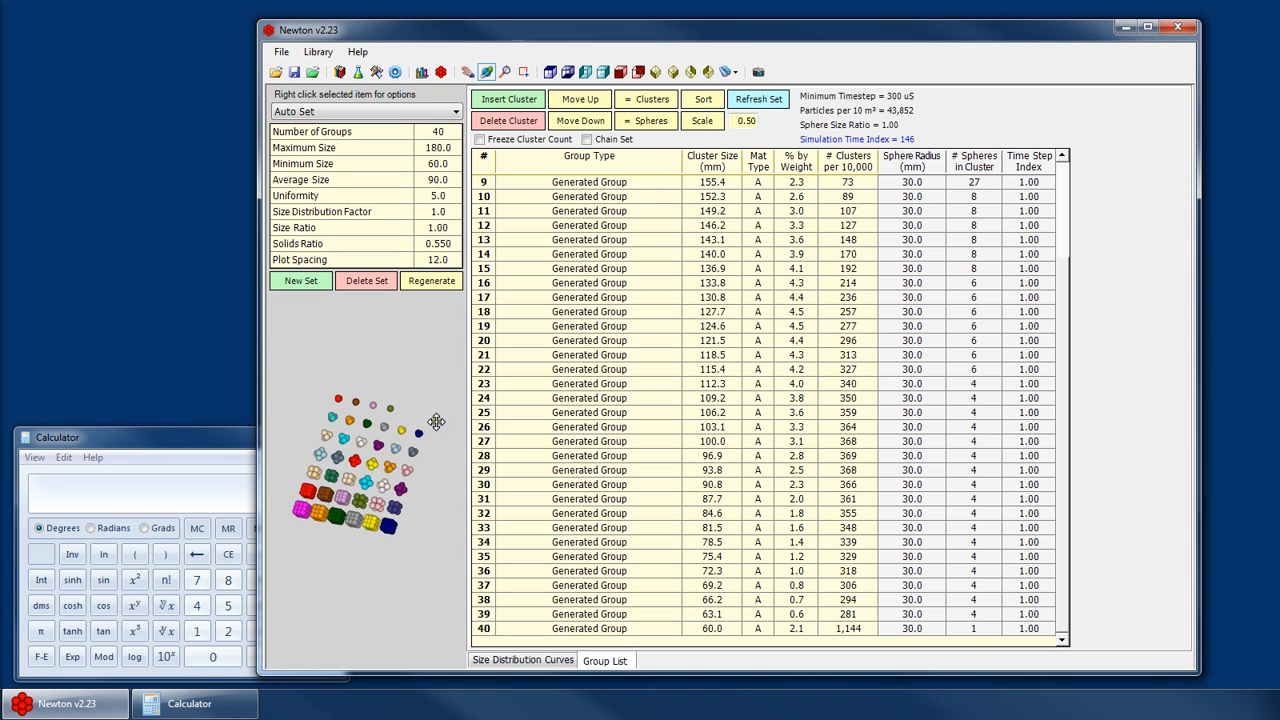
pyautogui.moveTo(370, 468); pyautogui.dragTo(330, 488)
# - Select individual groups in the list and compare their cluster sizes and material types
pyautogui.click(757, 326)
pyautogui.scroll(3, 725, 385)
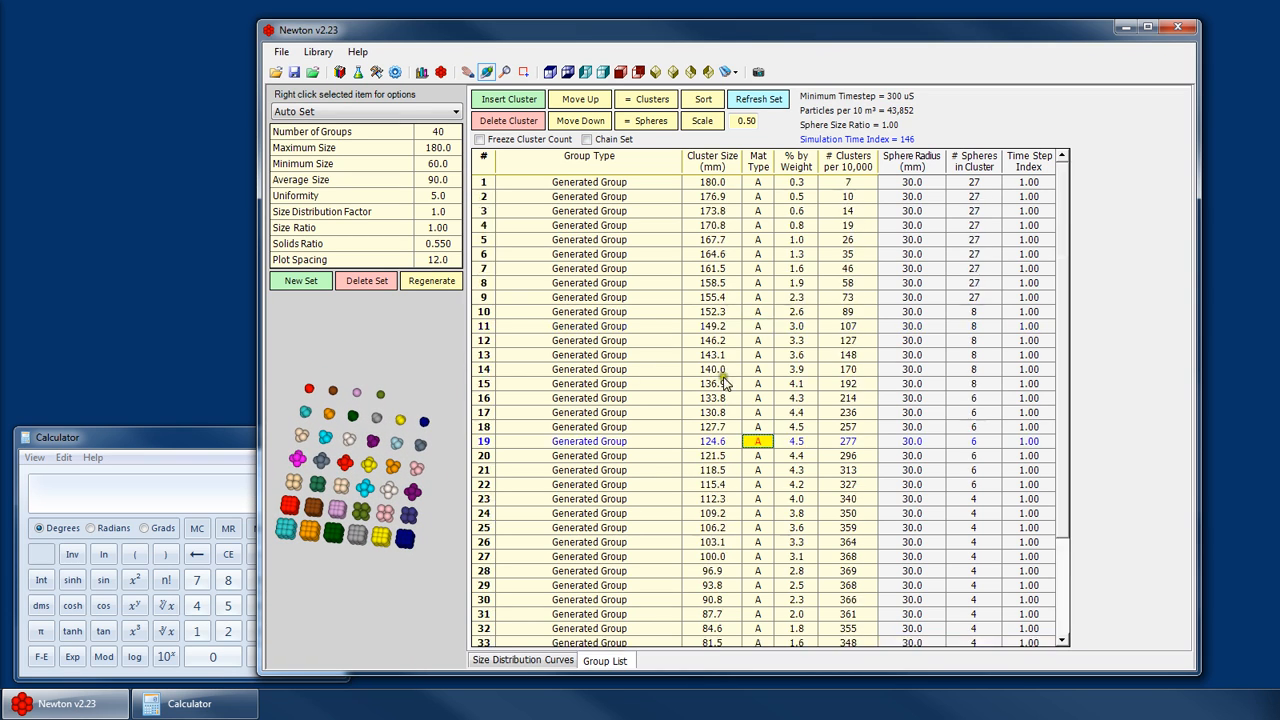
pyautogui.click(427, 229)
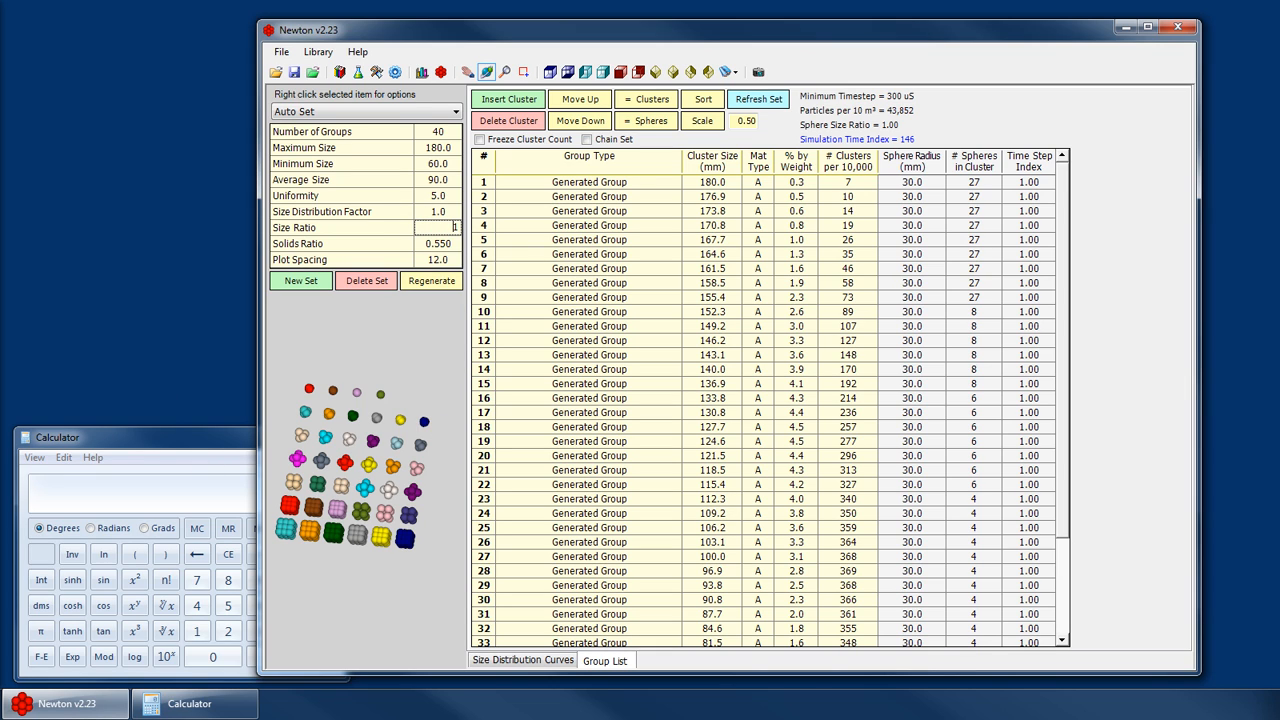
pyautogui.click(745, 311)
pyautogui.scroll(-3, 785, 441)
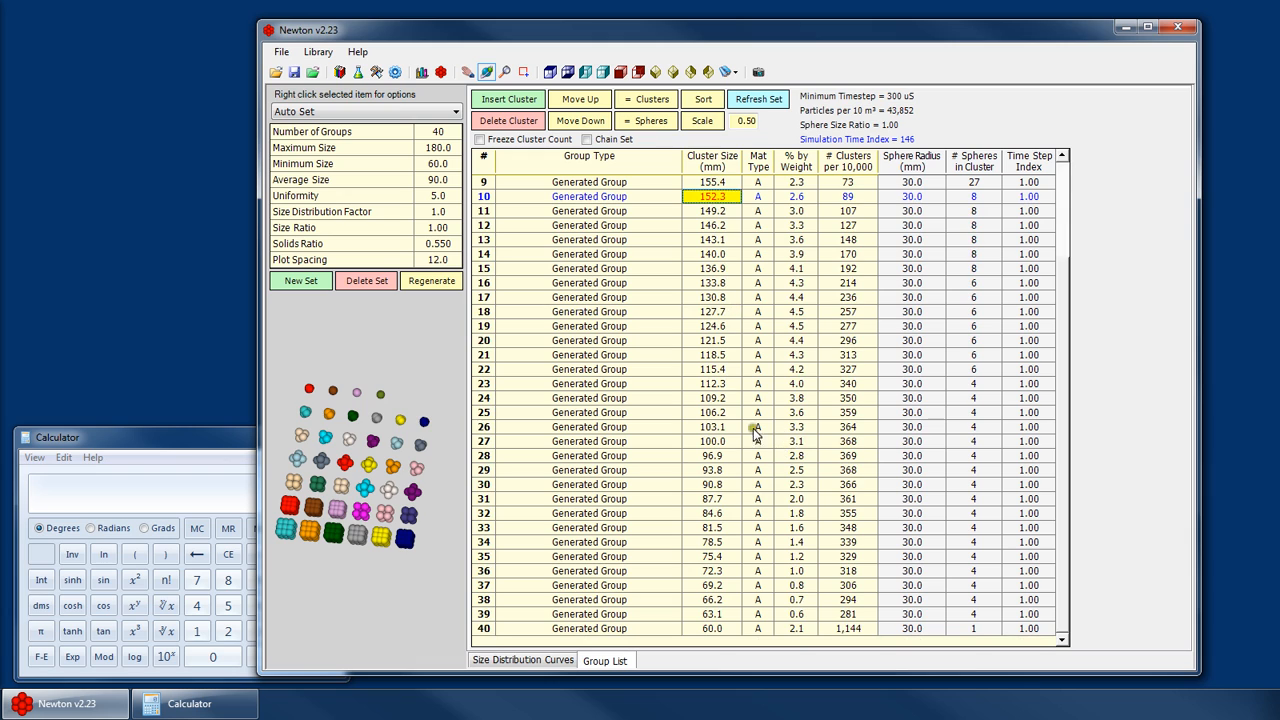
pyautogui.scroll(3, 738, 341)
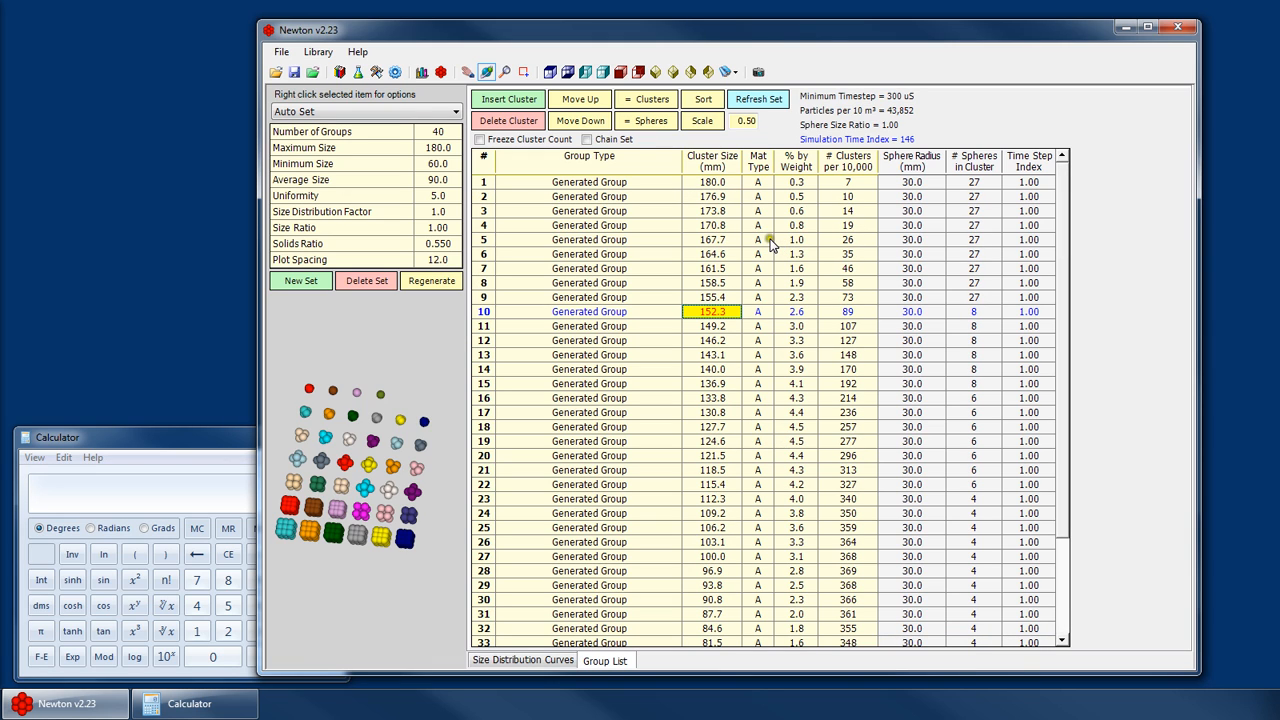